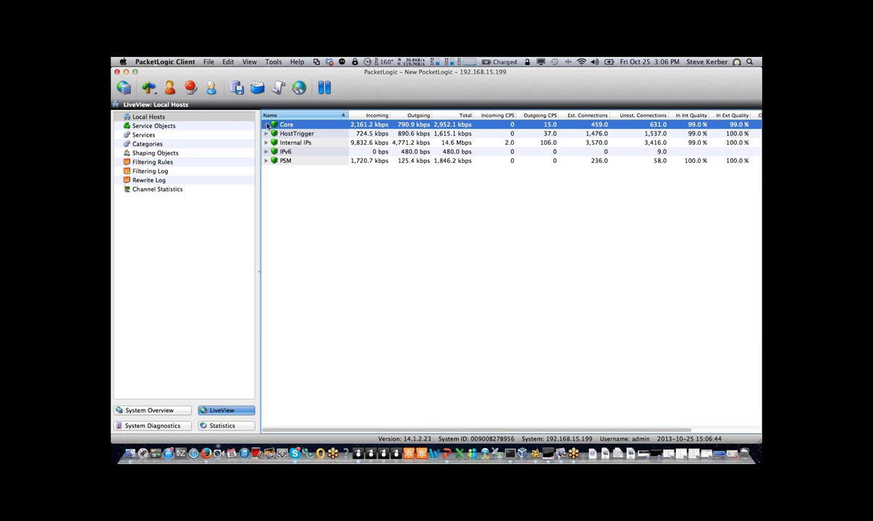
# Drill down through Core and Edge 1 to the hosts under Location 1, and collapse Edge 1 again
pyautogui.click(267, 126)
pyautogui.click(275, 133)
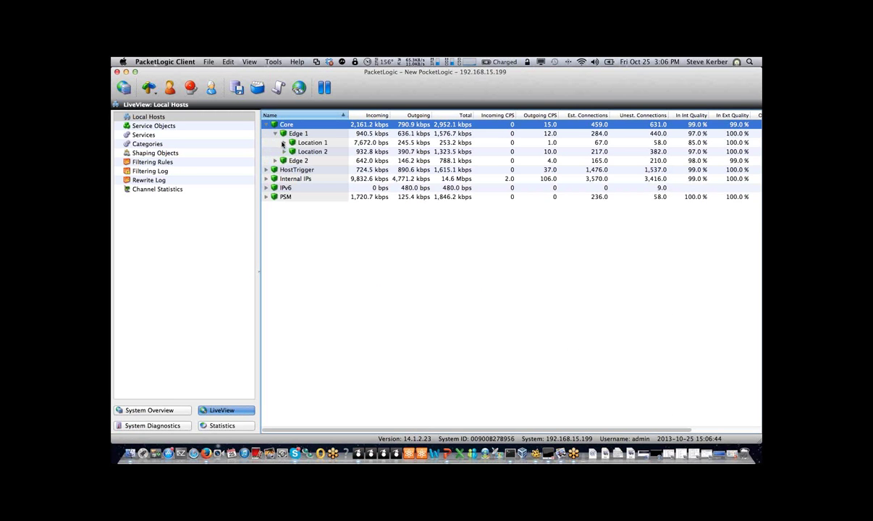
pyautogui.click(277, 142)
pyautogui.click(284, 143)
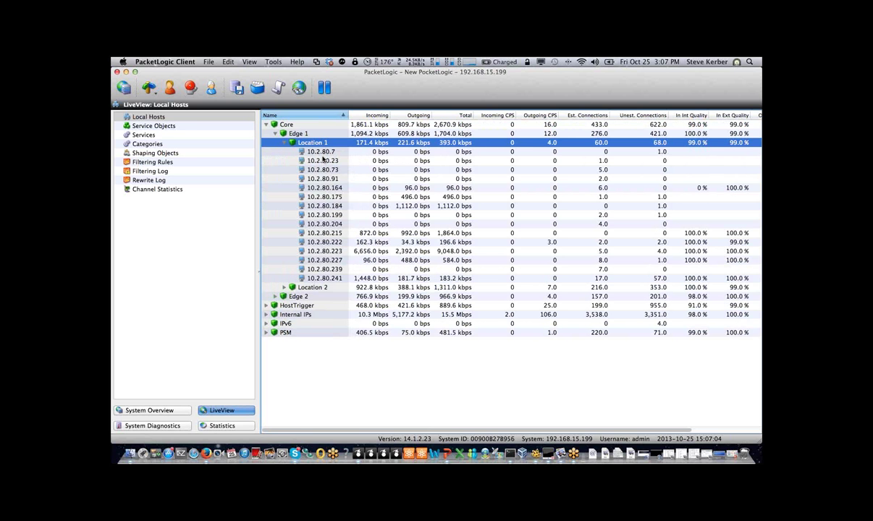
pyautogui.click(275, 134)
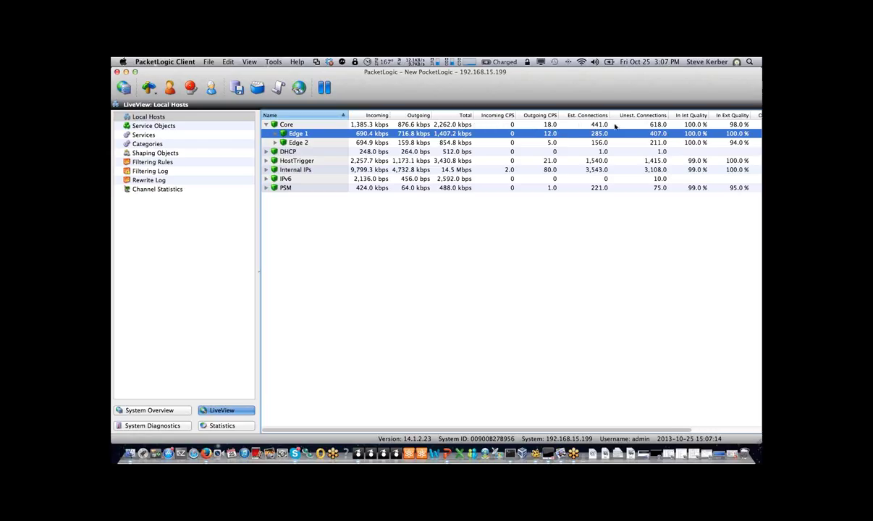
# Examine the internal and external quality columns of the local hosts list, and collapse the Core group
pyautogui.click(733, 431)
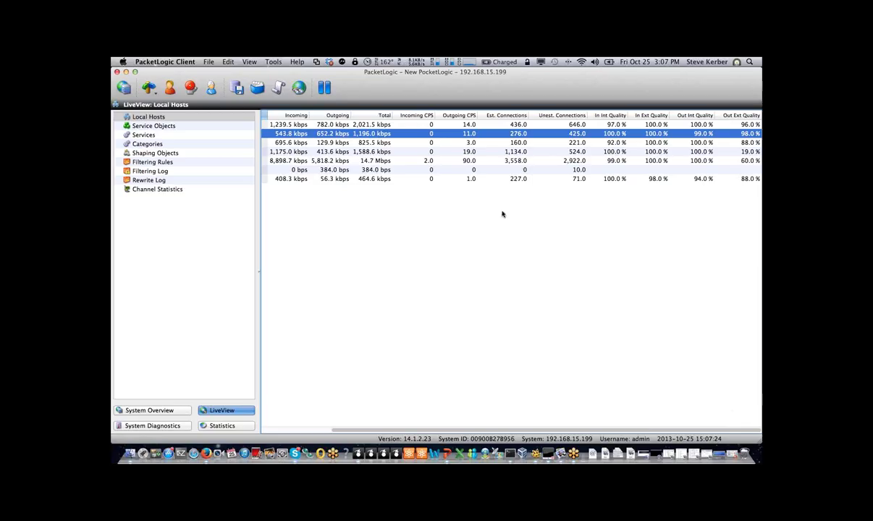
pyautogui.click(264, 430)
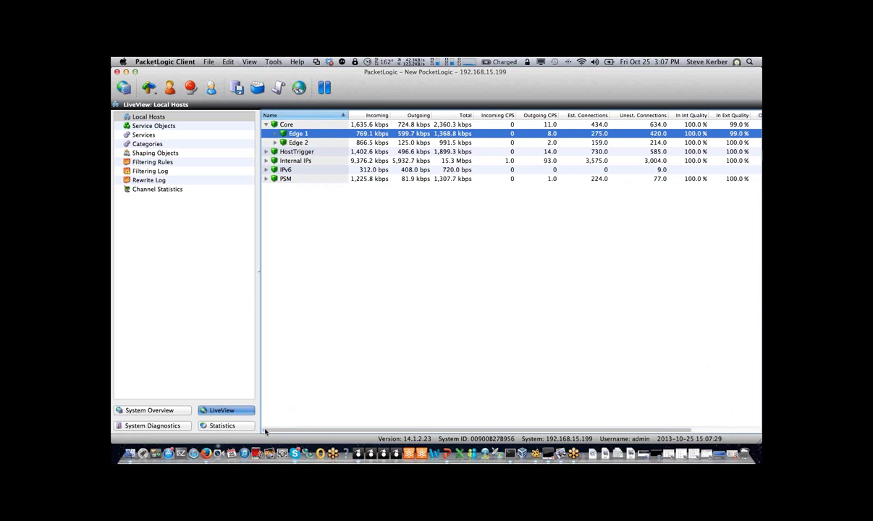
pyautogui.click(265, 124)
# Monitor the Internal IPs group, review its live traffic, connection and quality graphs, and close the monitor
pyautogui.rightClick(282, 142)
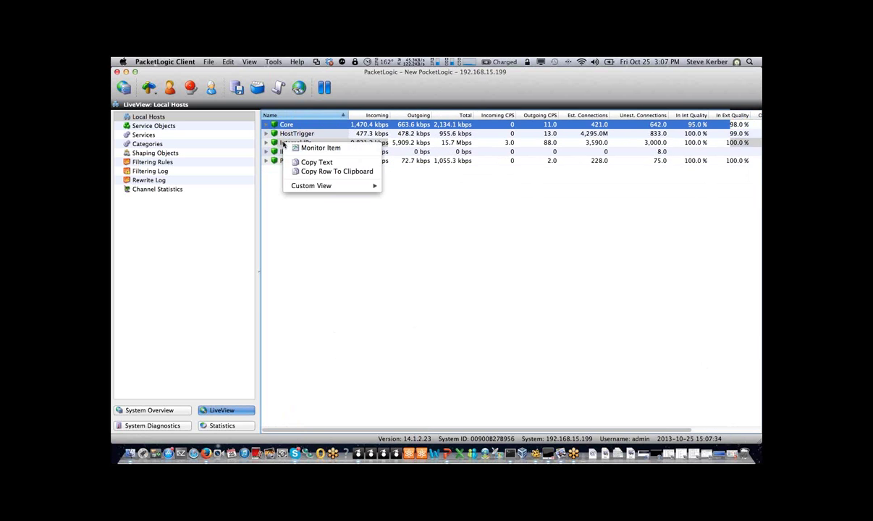
pyautogui.click(300, 147)
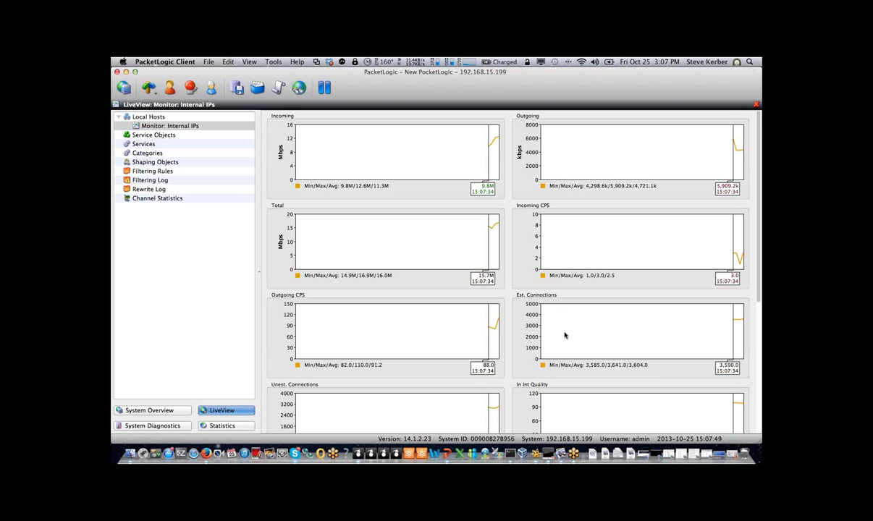
pyautogui.scroll(-5, 565, 334)
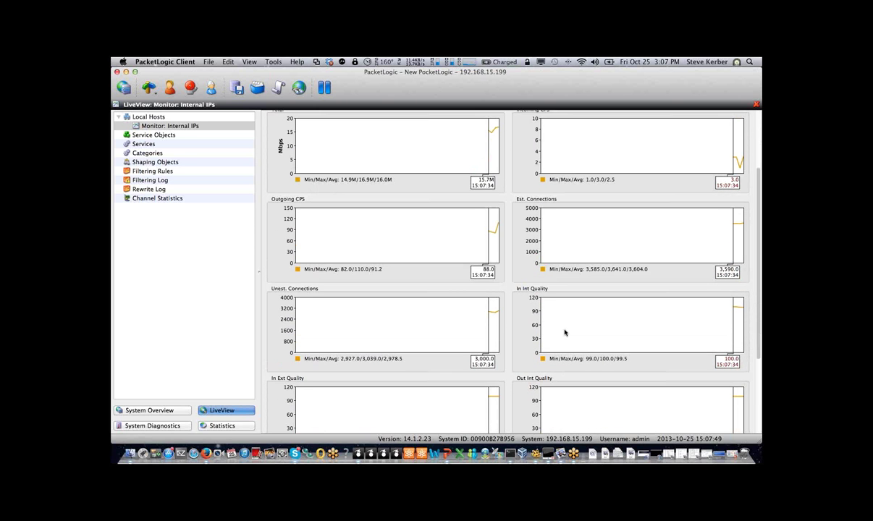
pyautogui.scroll(-2, 565, 332)
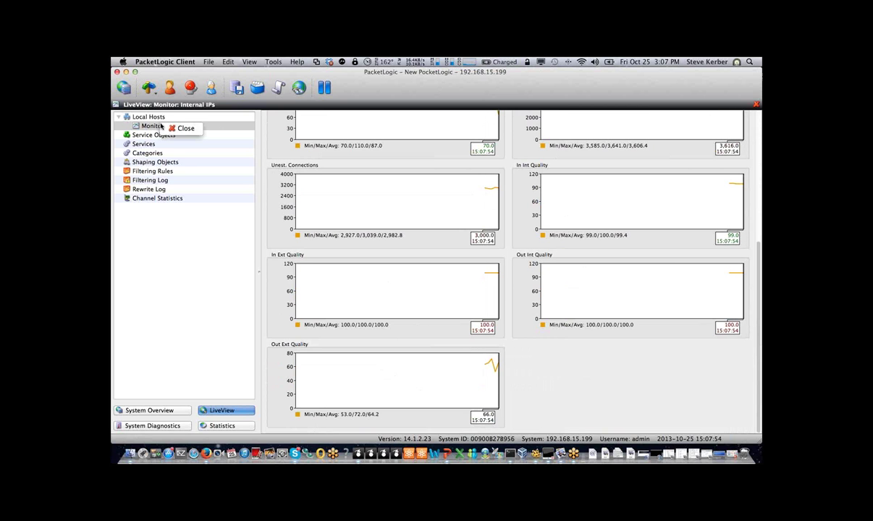
pyautogui.click(171, 129)
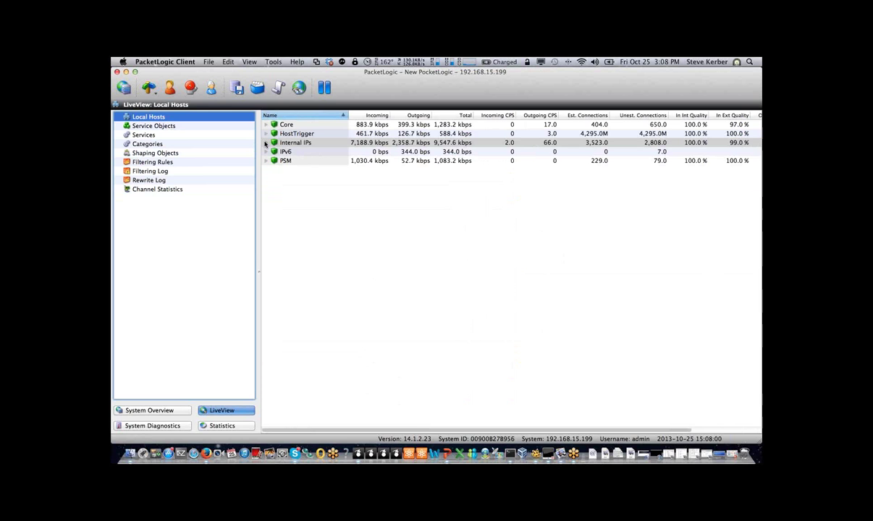
# Expand Internal IPs sorted by highest total traffic, and open the details of host 10.2.20.58
pyautogui.click(266, 144)
pyautogui.click(266, 144)
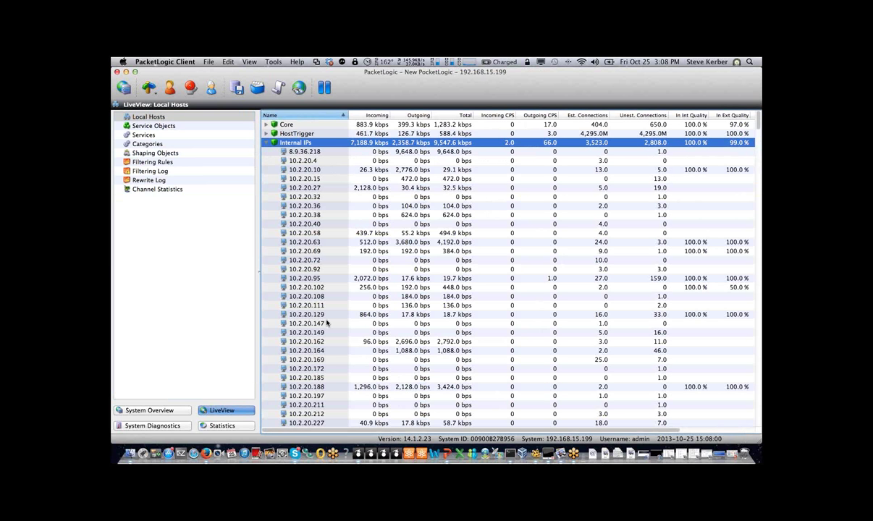
pyautogui.click(455, 116)
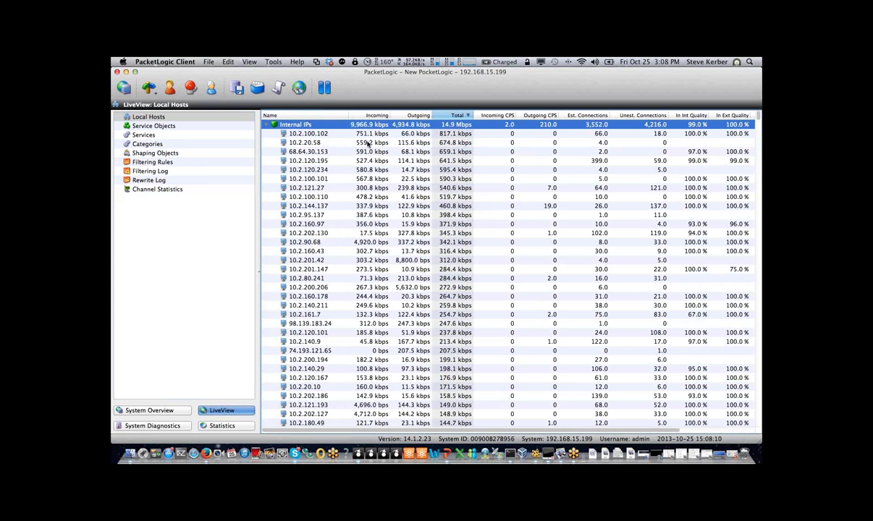
pyautogui.click(370, 143)
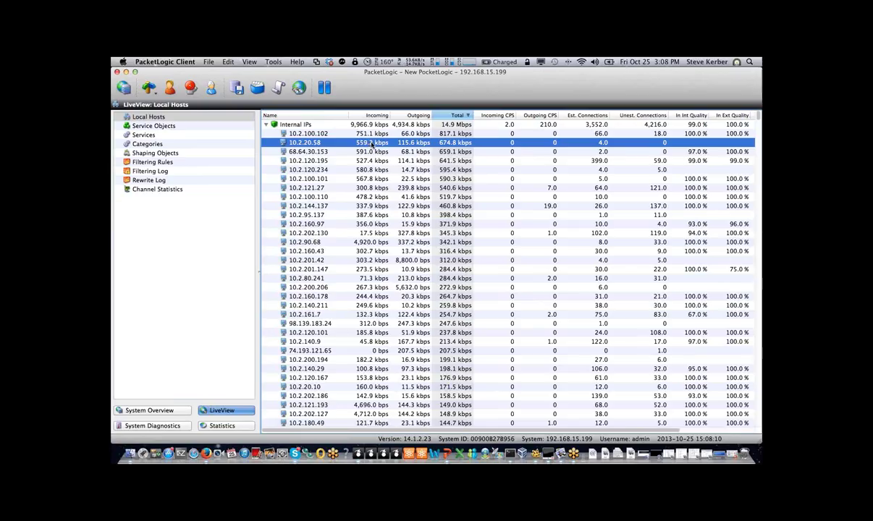
pyautogui.doubleClick(371, 143)
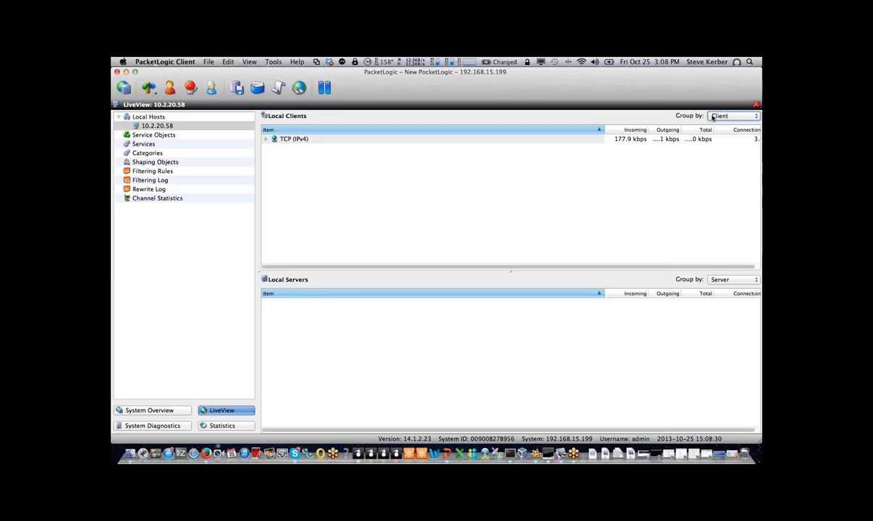
# With local clients grouped by Client, drill down through TCP (IPv4), Napster and 10.2.20.58 to the servers under Port 6699
pyautogui.click(714, 117)
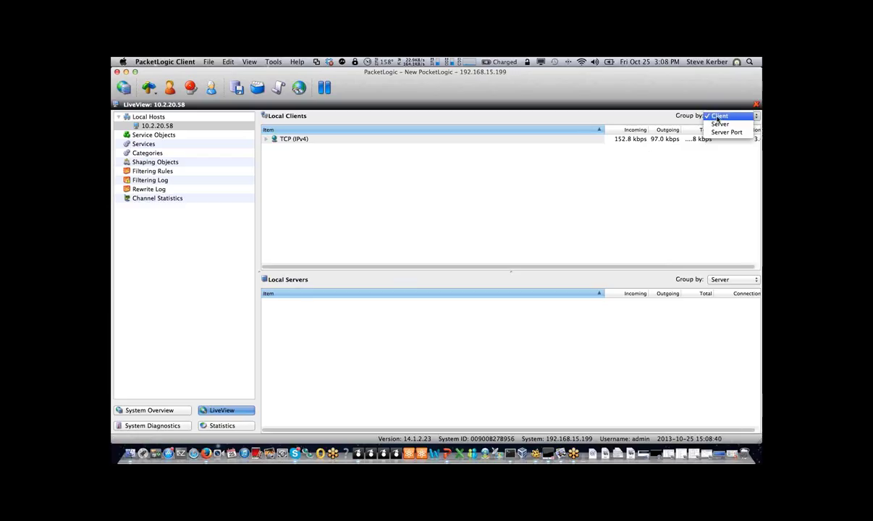
pyautogui.click(267, 141)
pyautogui.click(266, 140)
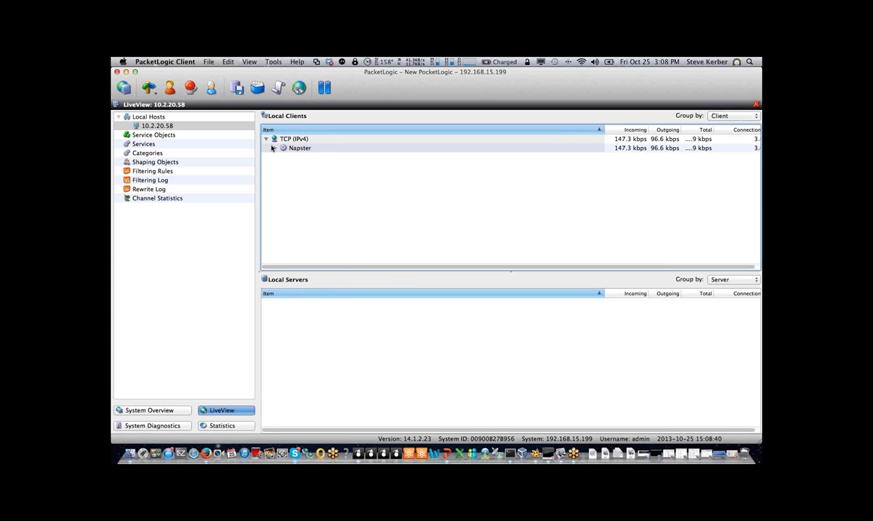
pyautogui.click(275, 148)
pyautogui.click(281, 157)
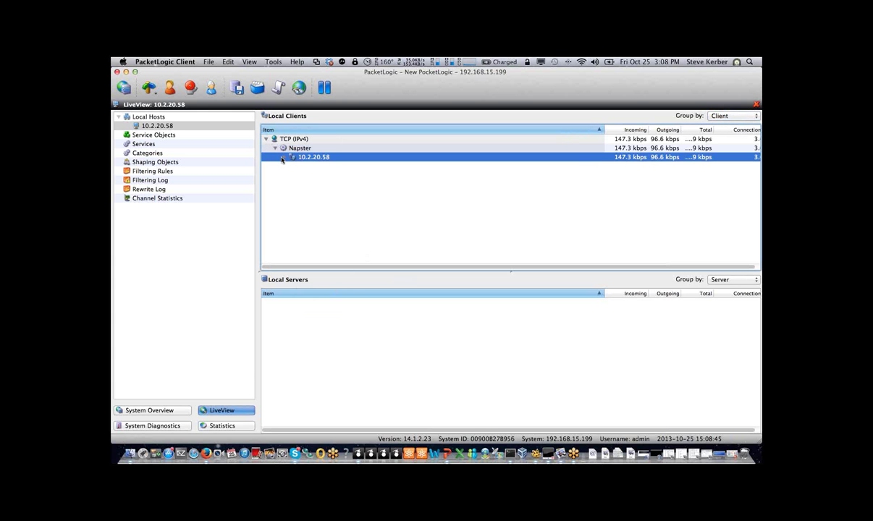
pyautogui.click(293, 168)
pyautogui.click(294, 167)
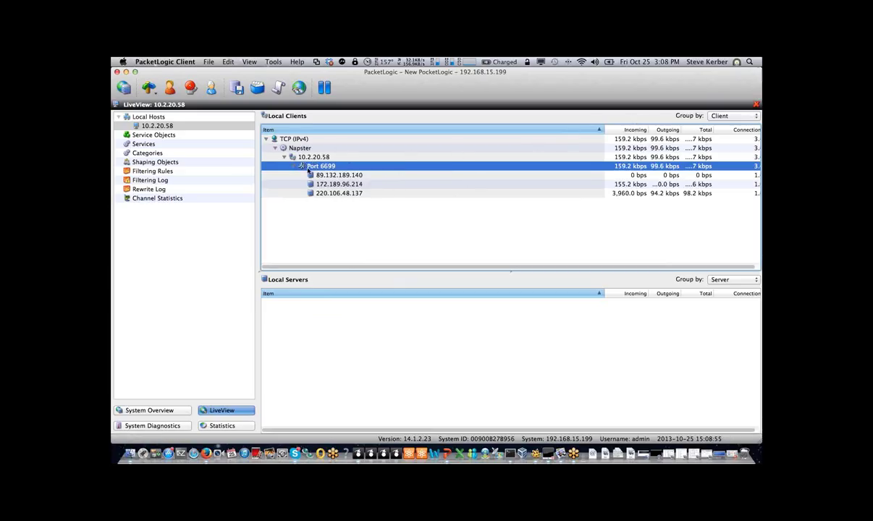
# Group the local clients by Server, drill down through Napster and 89.132.189.140 to the client under Port 6699, and close the host view
pyautogui.click(719, 116)
pyautogui.click(719, 125)
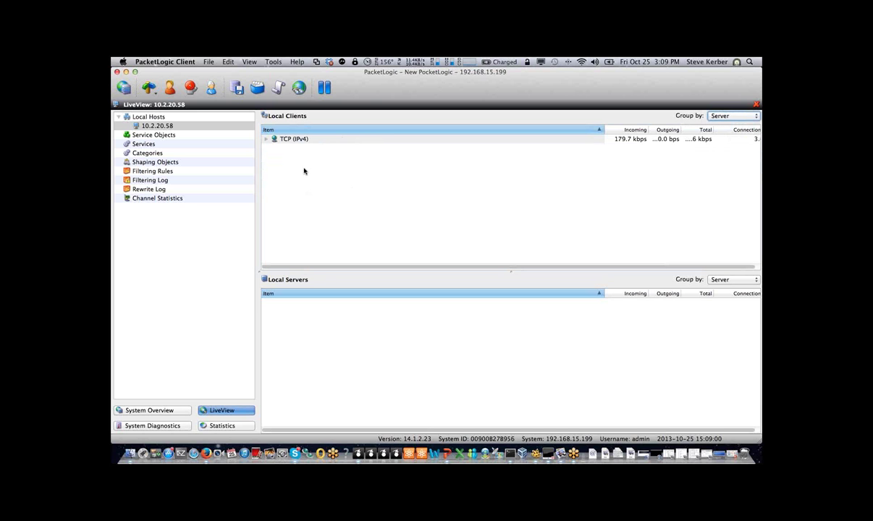
pyautogui.click(266, 139)
pyautogui.click(272, 148)
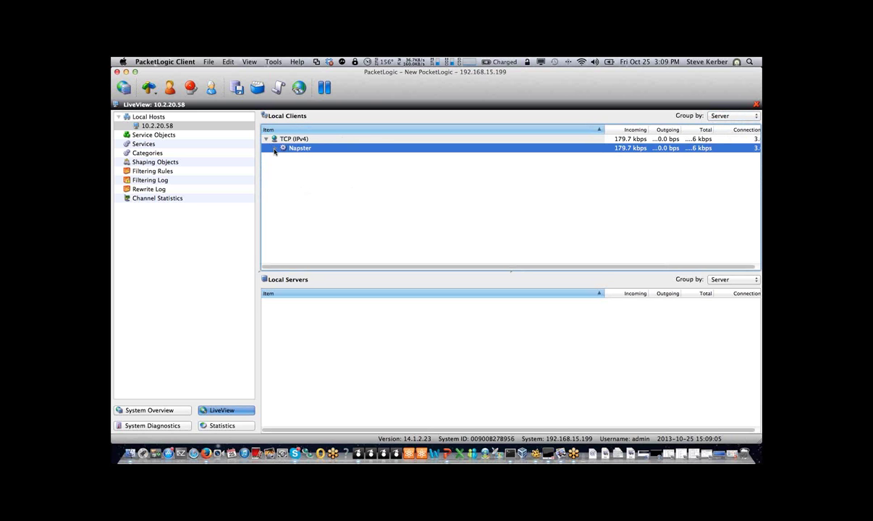
pyautogui.click(274, 149)
pyautogui.click(282, 158)
pyautogui.click(284, 157)
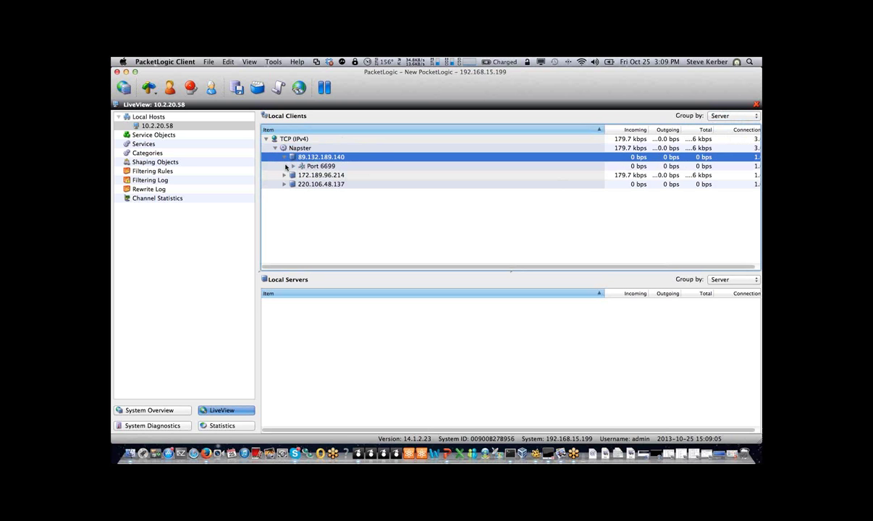
pyautogui.click(292, 167)
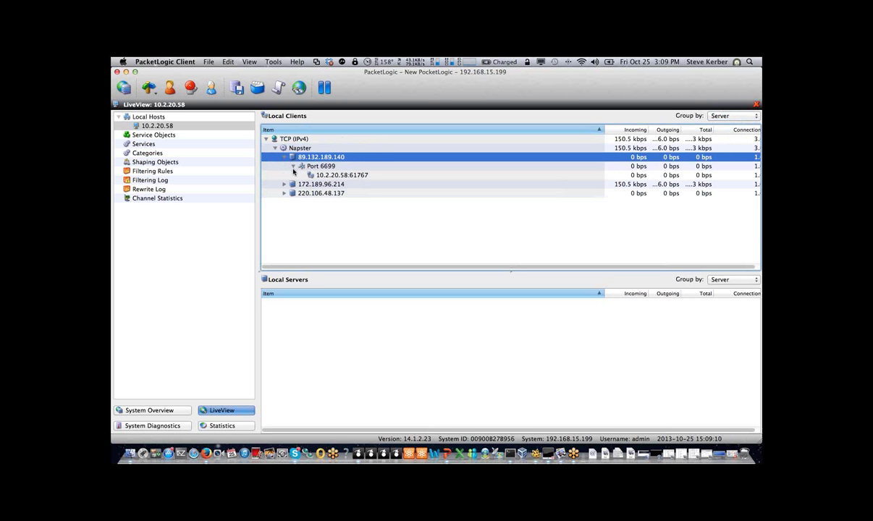
pyautogui.click(315, 176)
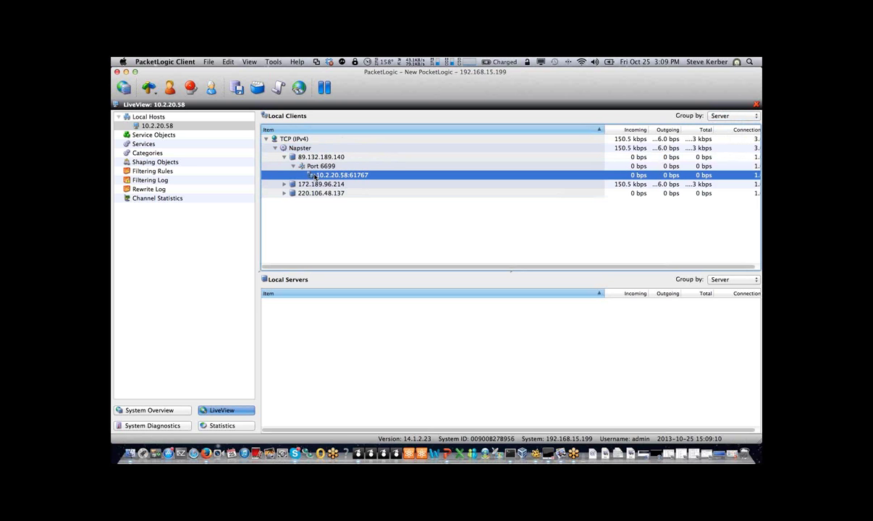
pyautogui.rightClick(190, 127)
pyautogui.click(191, 131)
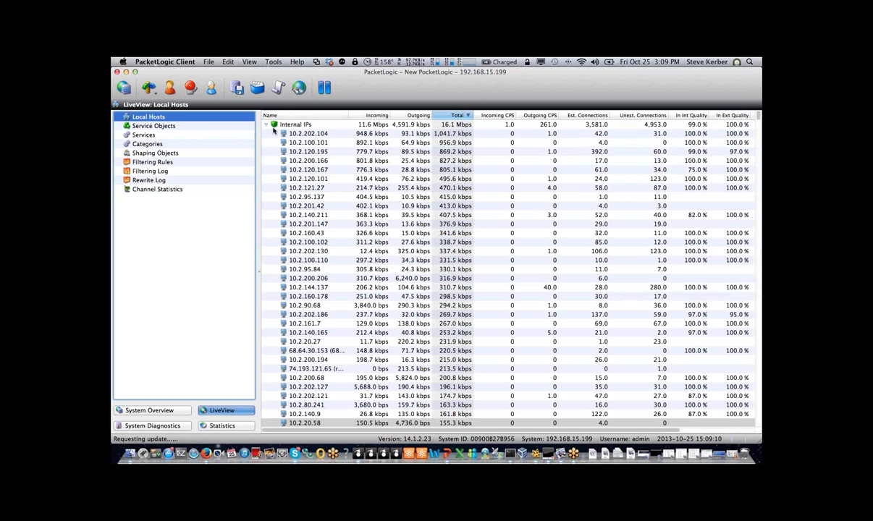
# Collapse the Internal IPs group and sort the local hosts list by name in ascending order
pyautogui.click(294, 177)
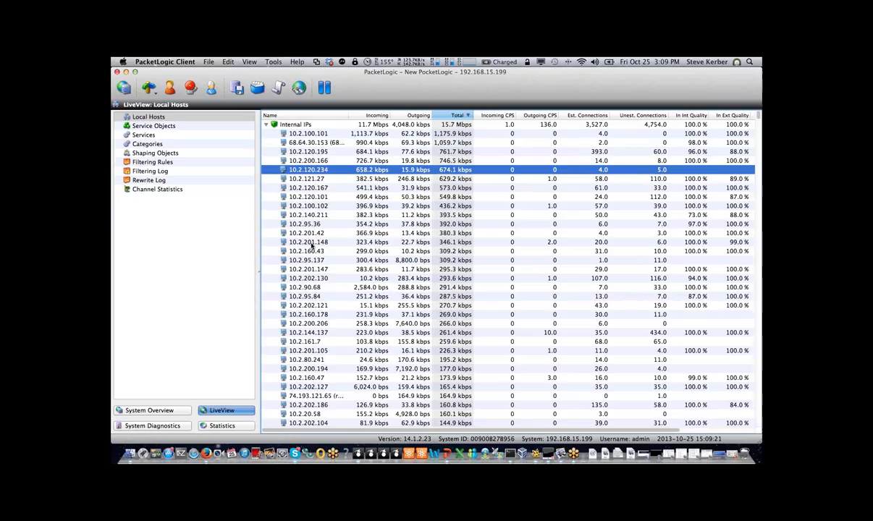
pyautogui.click(267, 125)
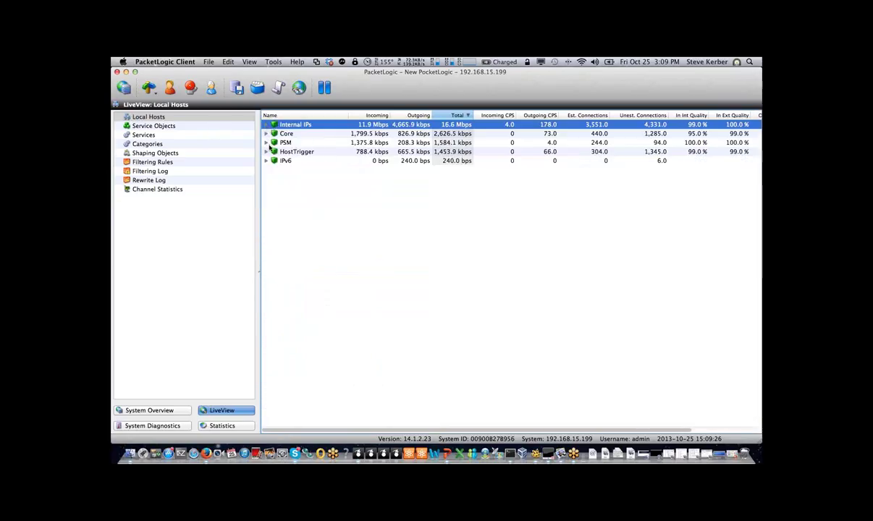
pyautogui.click(284, 115)
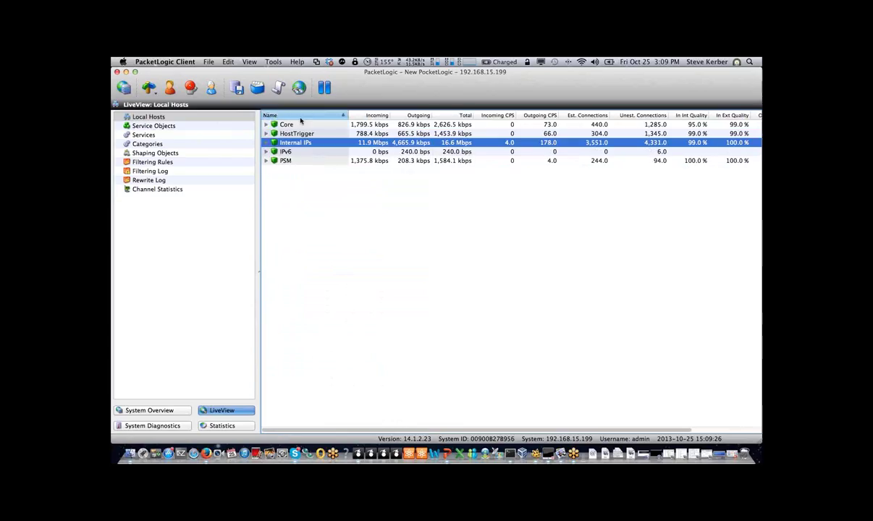
# Expand the HostTrigger group and its baduser subgroup to list the flagged hosts
pyautogui.click(266, 135)
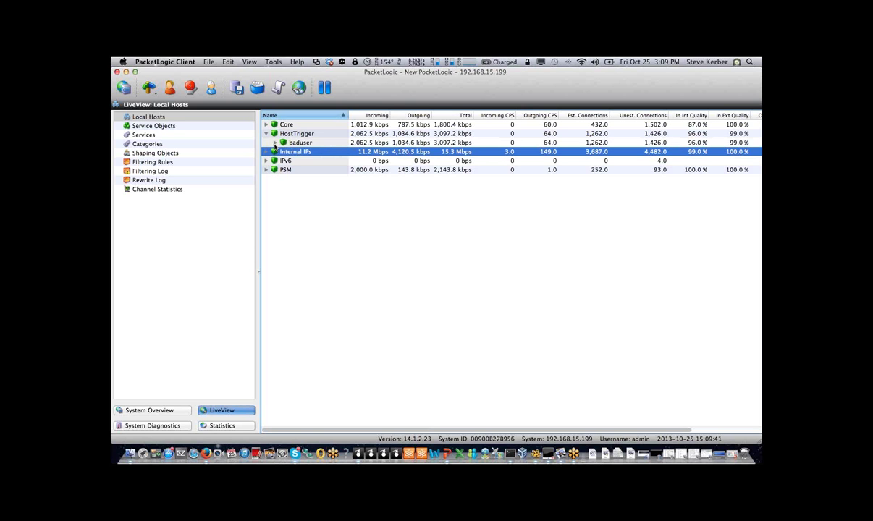
pyautogui.click(290, 135)
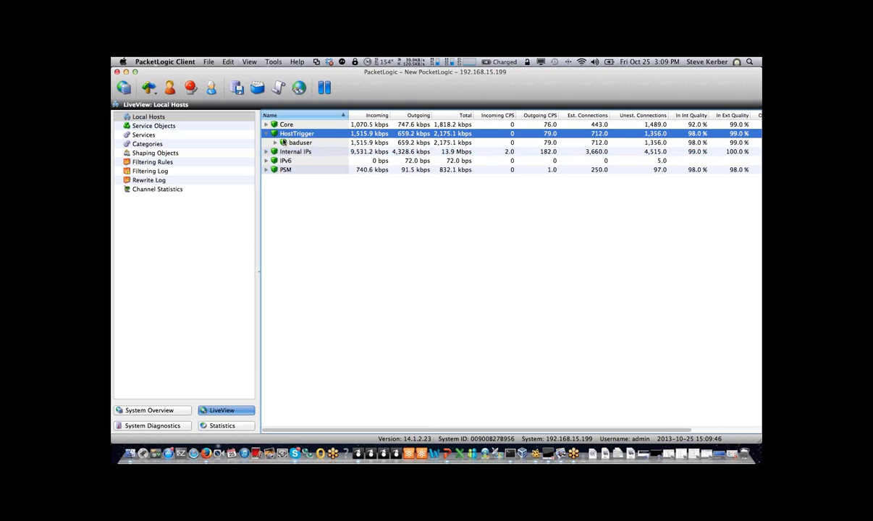
pyautogui.click(276, 143)
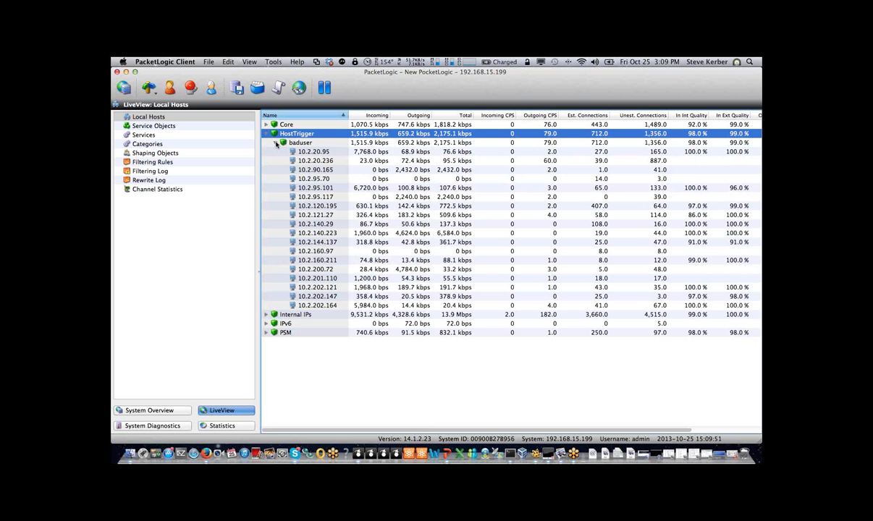
# Review the baduser trigger's settings and available conditions in the Host Trigger Editor, close it, and select the baduser group
pyautogui.click(192, 91)
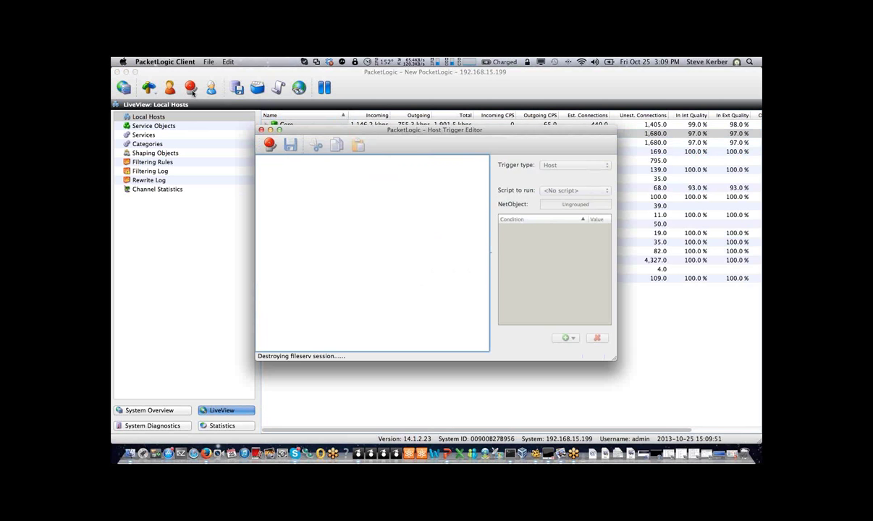
pyautogui.click(568, 339)
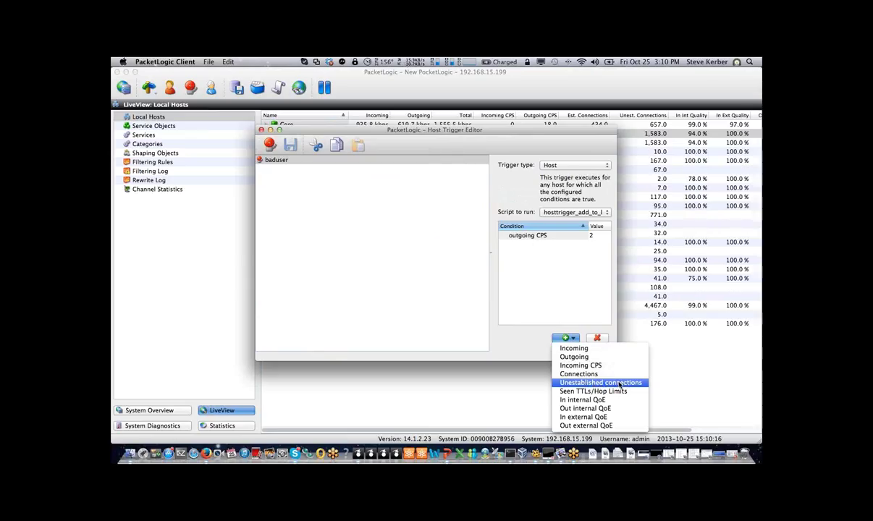
pyautogui.click(369, 226)
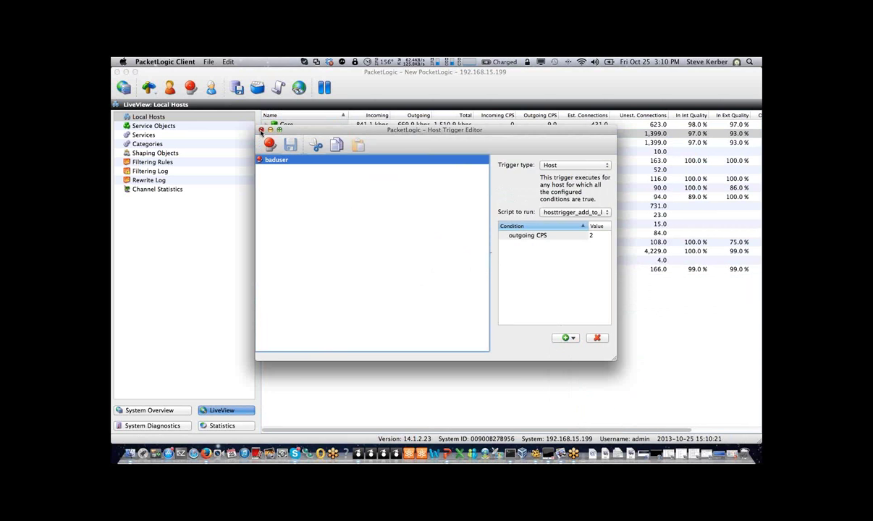
pyautogui.click(262, 131)
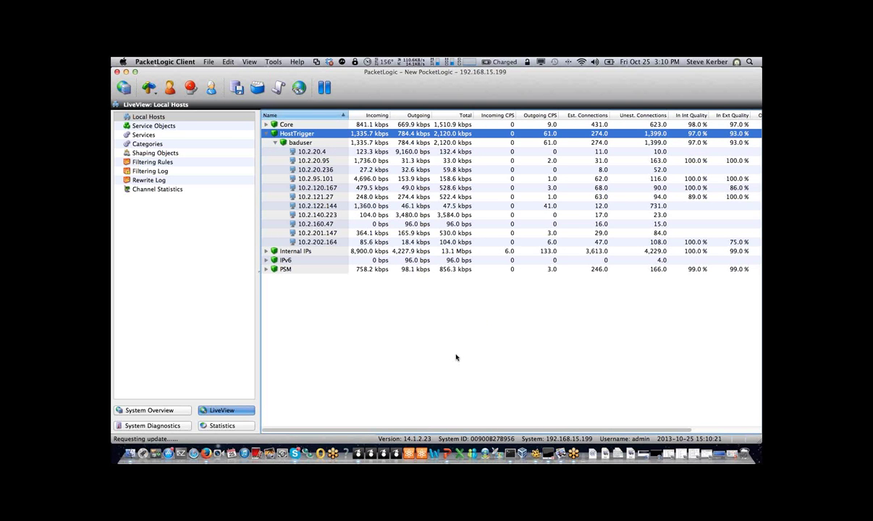
pyautogui.click(300, 142)
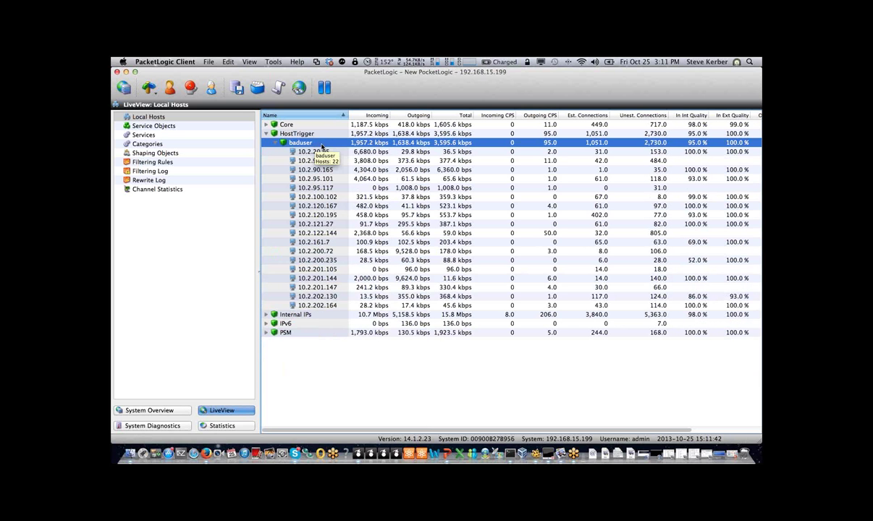
# Collapse the baduser subgroup and HostTrigger group, and expand PSM and its By Subscriber subgroup to list the subscribers
pyautogui.click(275, 143)
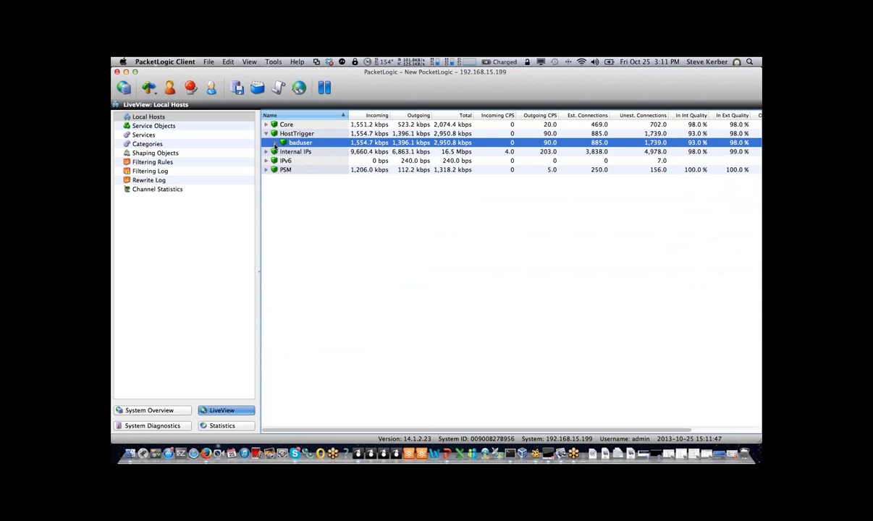
pyautogui.click(266, 135)
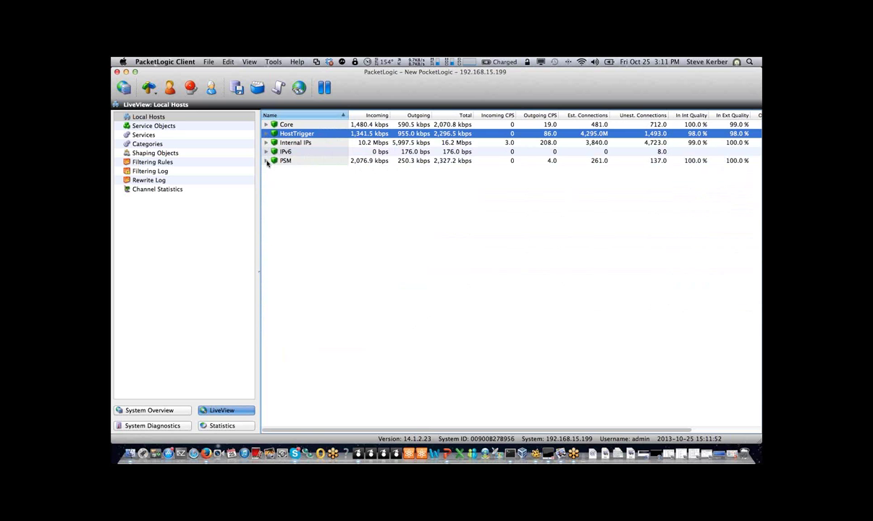
pyautogui.click(266, 160)
pyautogui.click(274, 187)
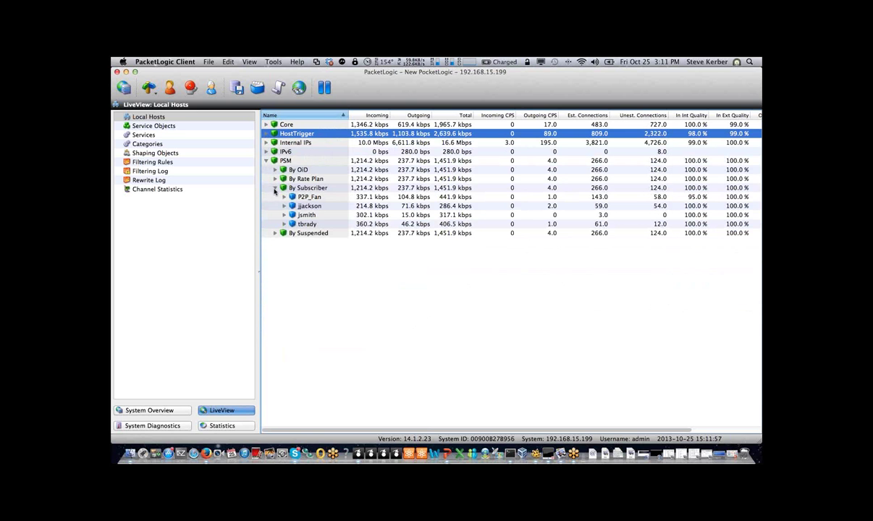
# Expand the second and last subscribers under By Subscriber to view their hosts, and collapse the By Subscriber subgroup
pyautogui.click(286, 197)
pyautogui.click(284, 206)
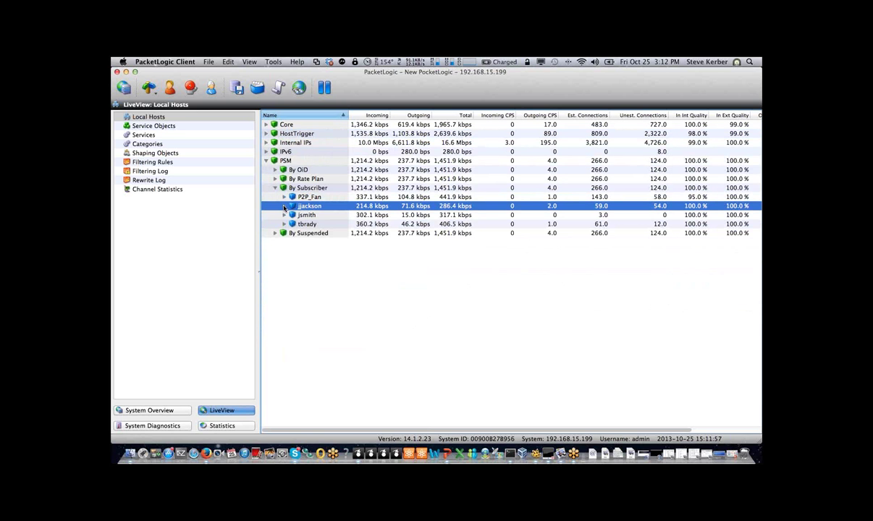
pyautogui.click(285, 207)
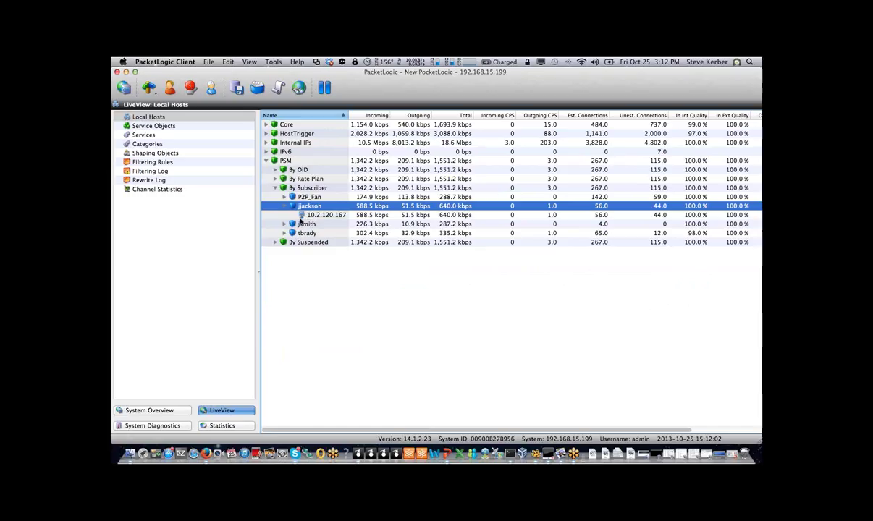
pyautogui.click(284, 233)
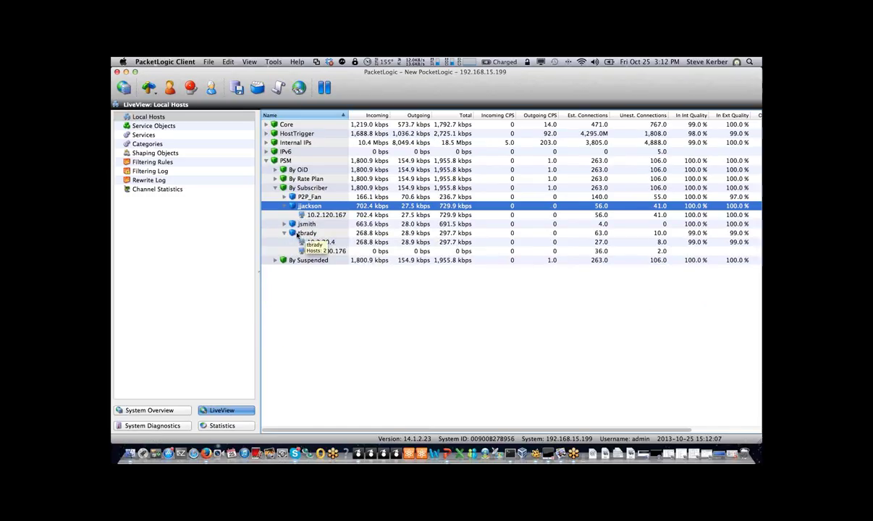
pyautogui.click(286, 208)
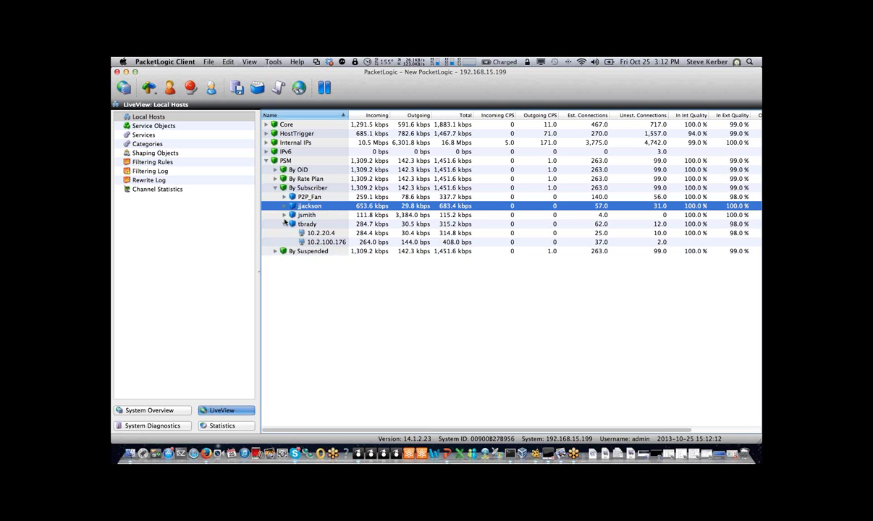
pyautogui.click(275, 189)
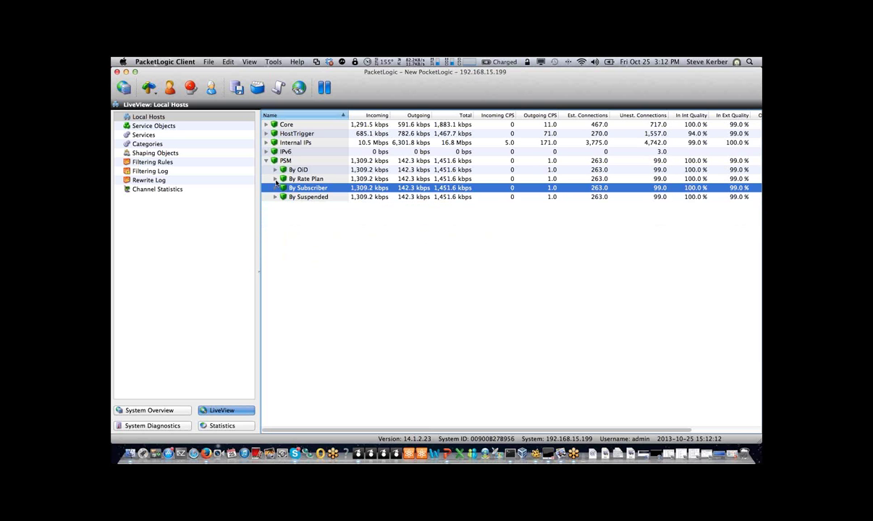
# Expand By Rate Plan, its Bronze plan and the P2P_Fan subscriber to list the host, and select Bronze
pyautogui.click(275, 178)
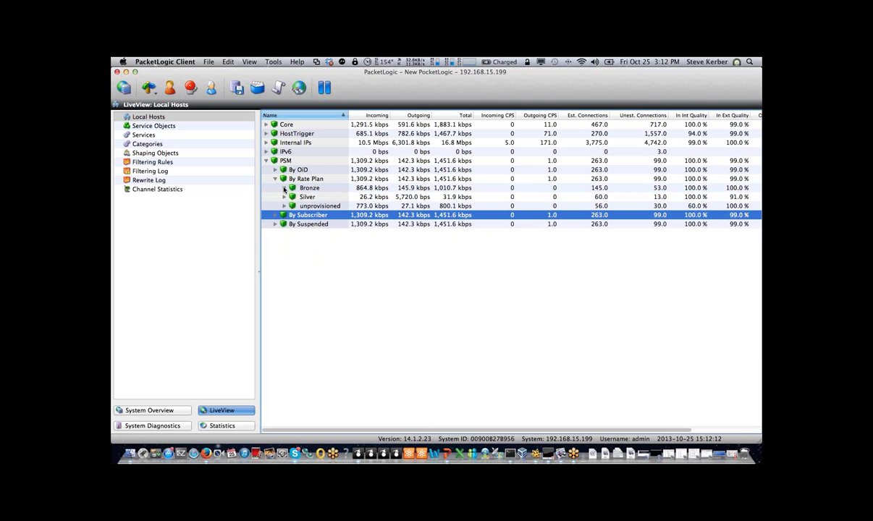
pyautogui.click(284, 188)
pyautogui.click(315, 197)
pyautogui.click(293, 197)
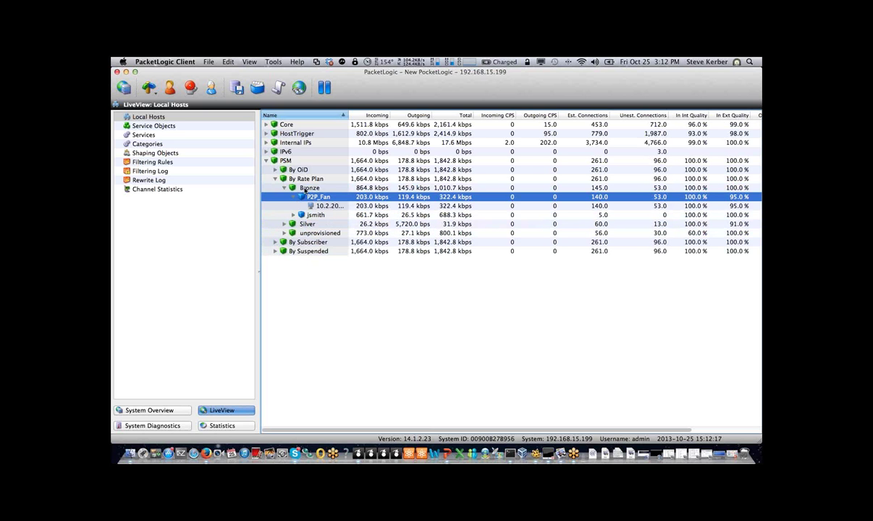
pyautogui.click(305, 188)
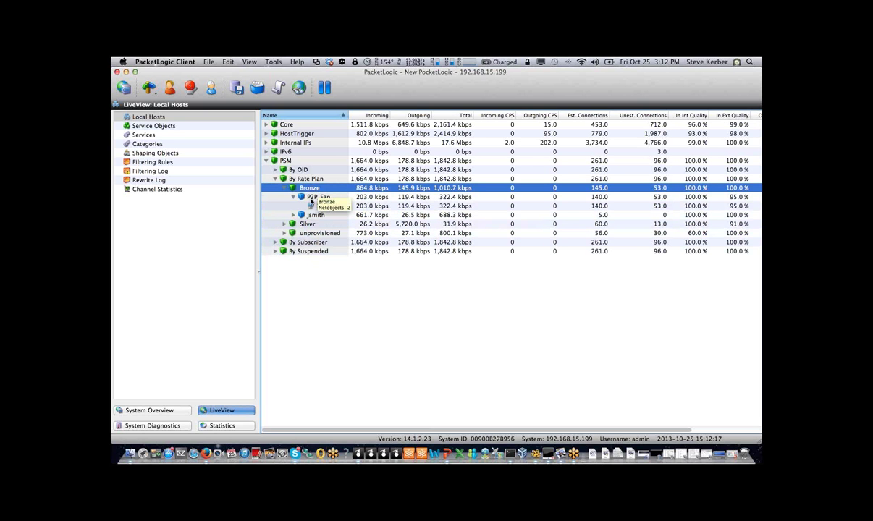
# Expand the unprovisioned rate plan to view its subscriber, and collapse all the By Rate Plan groups
pyautogui.click(284, 233)
pyautogui.click(320, 242)
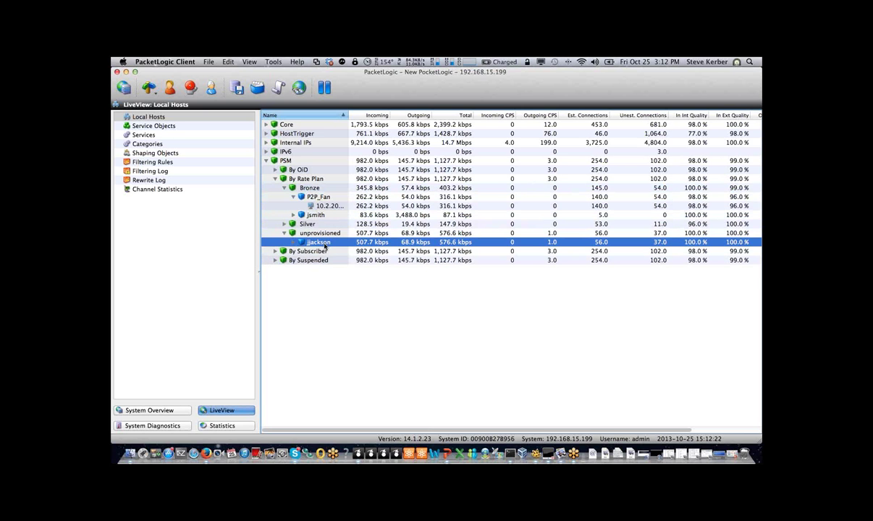
pyautogui.click(283, 232)
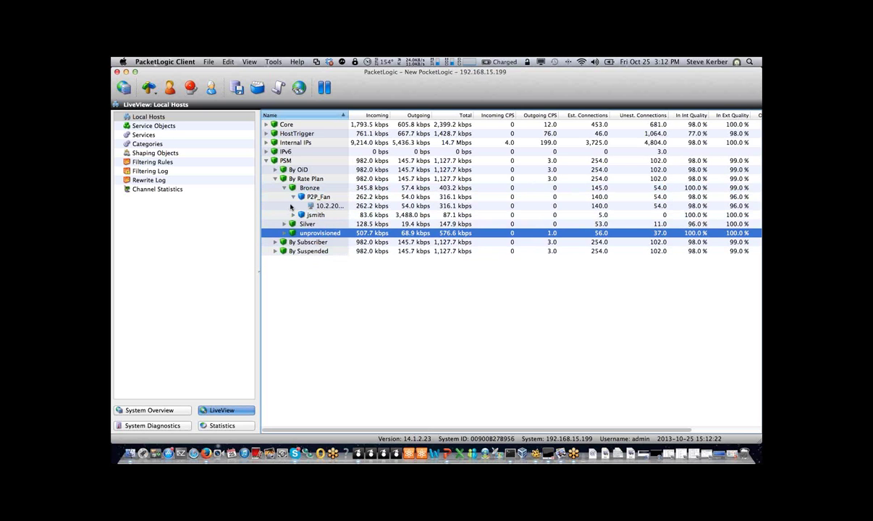
pyautogui.click(293, 197)
pyautogui.click(284, 187)
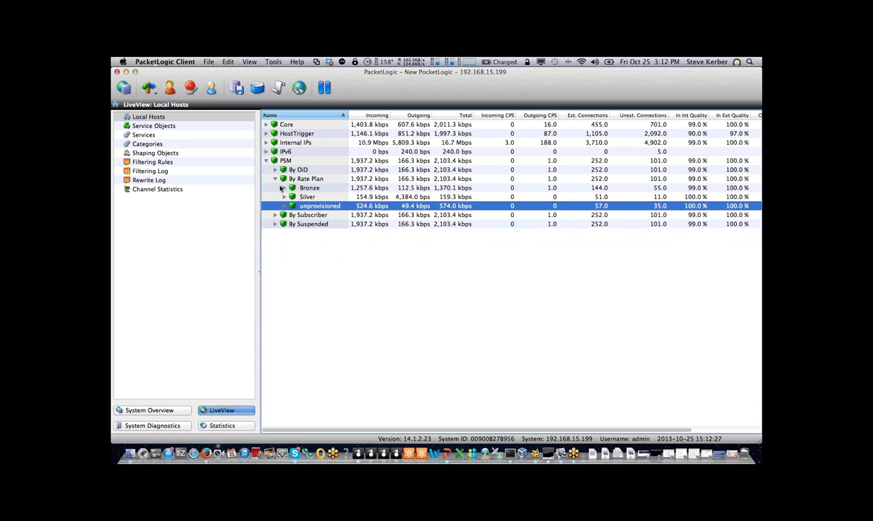
pyautogui.click(275, 179)
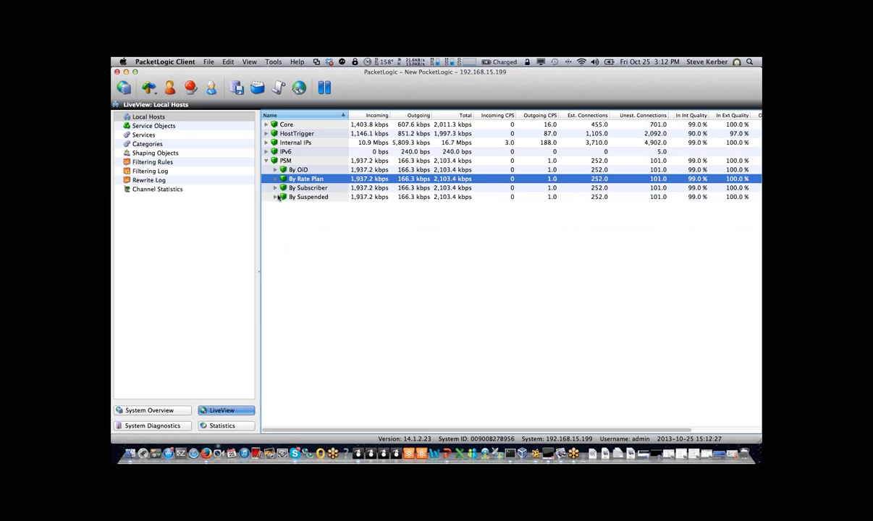
# Expand By Suspended and its "no" subgroup to view the non-suspended subscribers, and collapse the PSM group
pyautogui.click(276, 197)
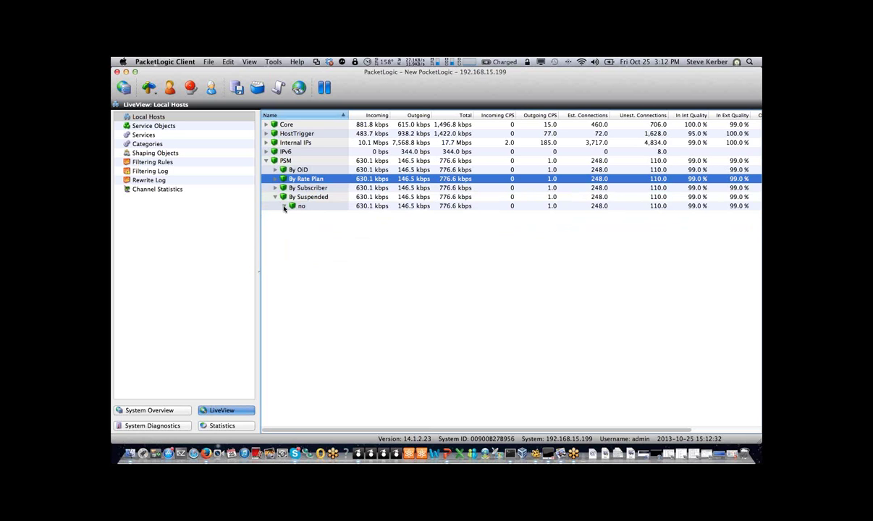
pyautogui.click(284, 207)
pyautogui.click(295, 198)
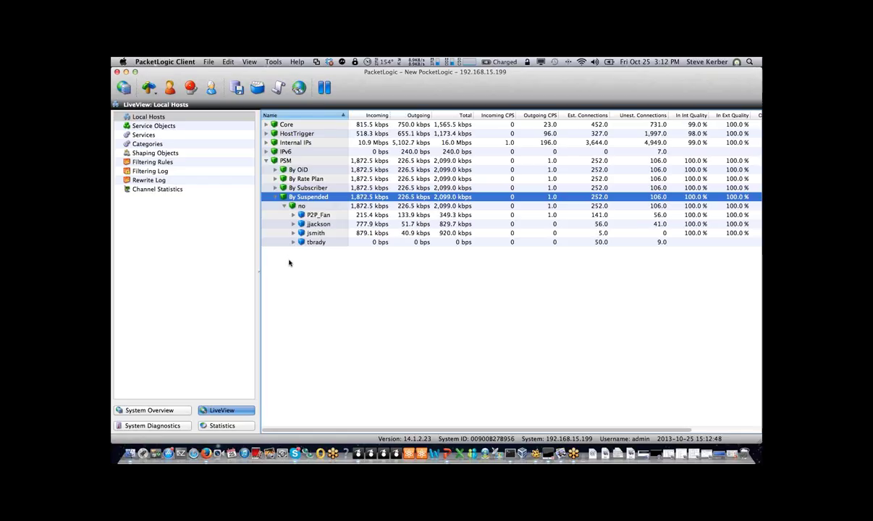
pyautogui.click(276, 196)
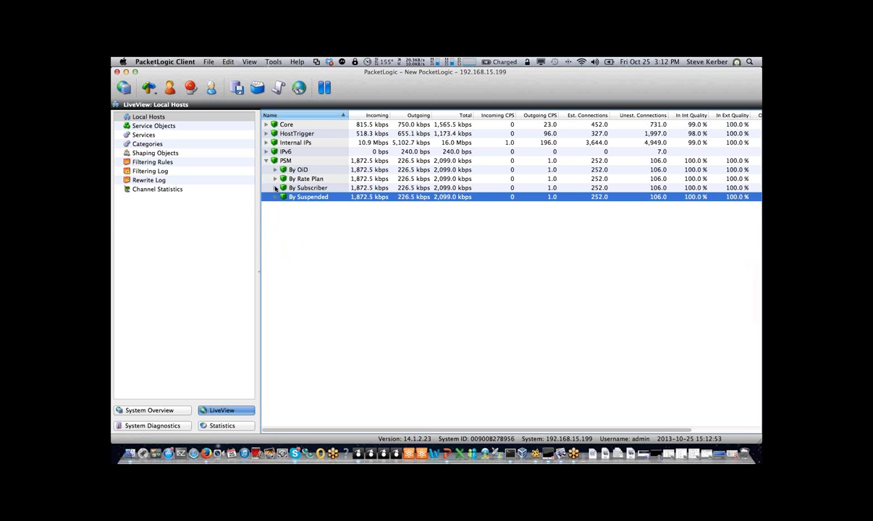
pyautogui.click(266, 160)
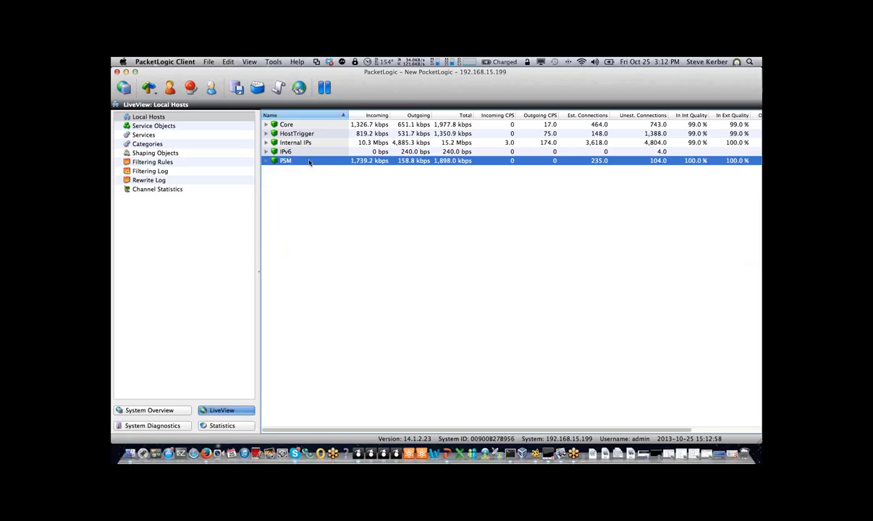
# Expand the IPv6 group and its All Ipv6 subgroup to view the IPv6 hosts, and collapse the group
pyautogui.click(266, 151)
pyautogui.click(275, 161)
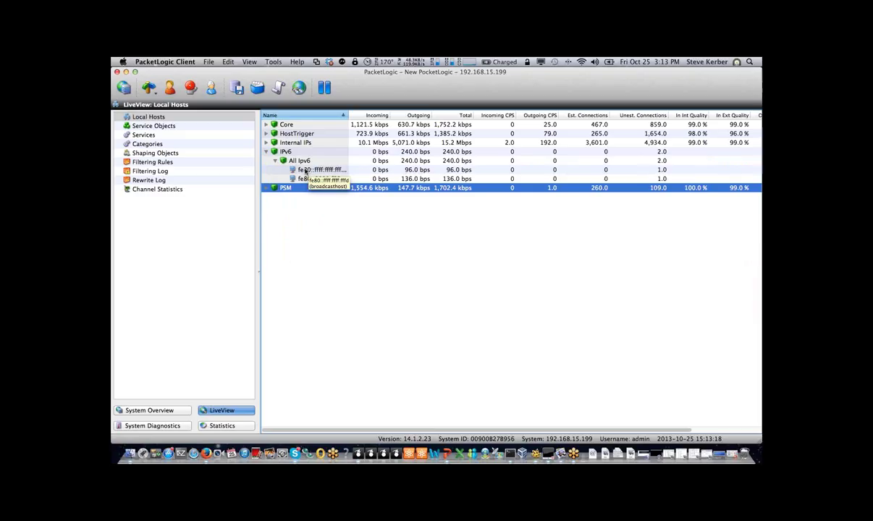
pyautogui.click(266, 152)
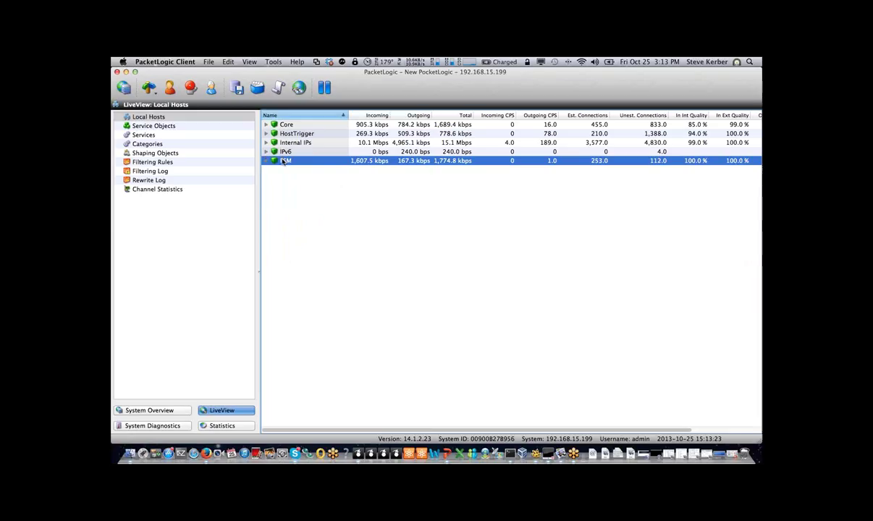
# Show the live Services list, read the HTTP service information through to its list of properties, and close it
pyautogui.click(145, 136)
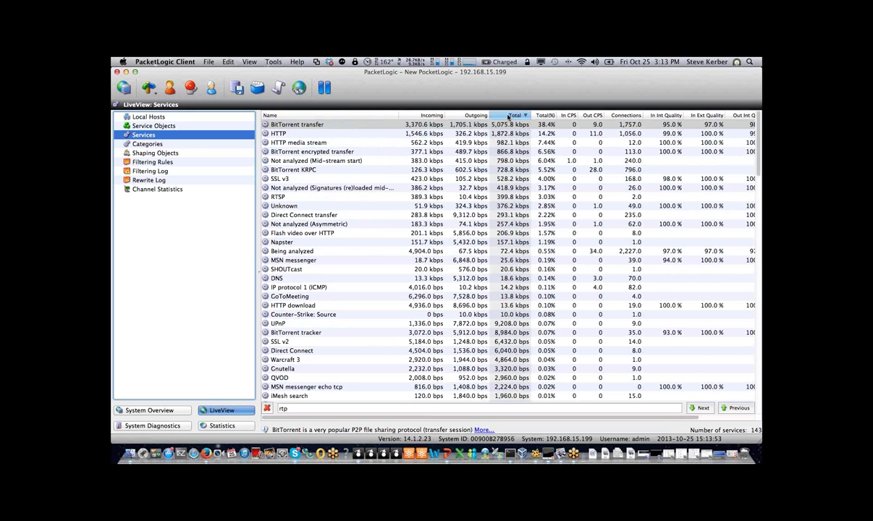
pyautogui.click(297, 136)
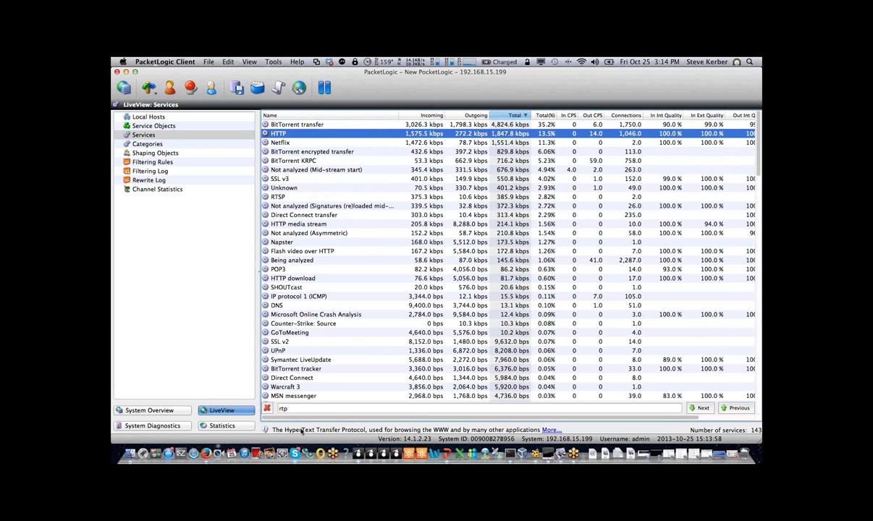
pyautogui.click(550, 431)
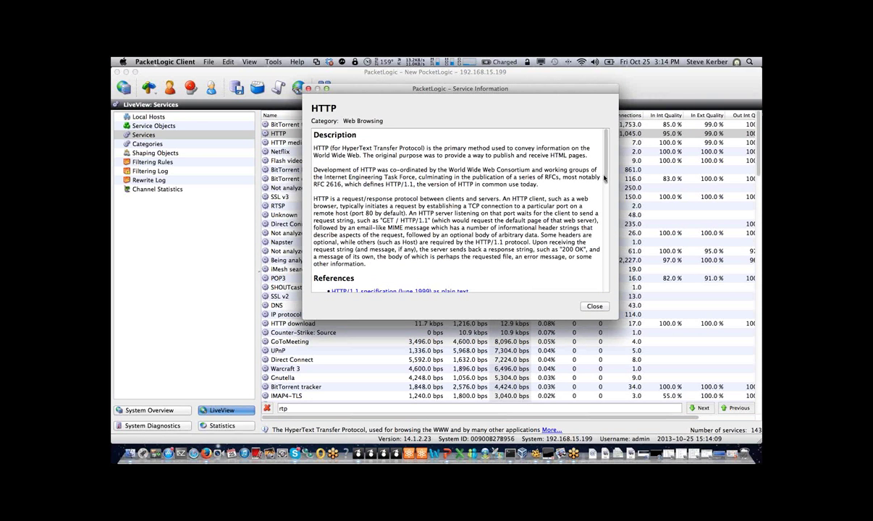
pyautogui.moveTo(604, 177); pyautogui.dragTo(606, 289)
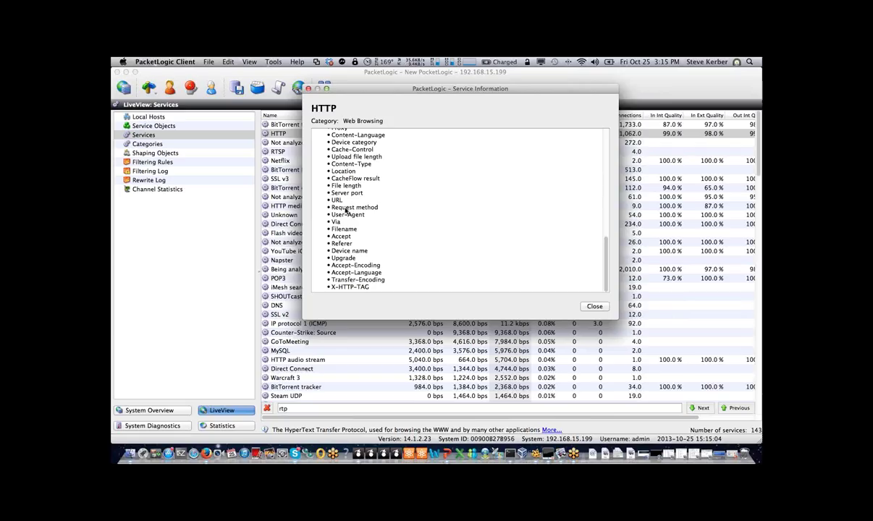
pyautogui.click(593, 306)
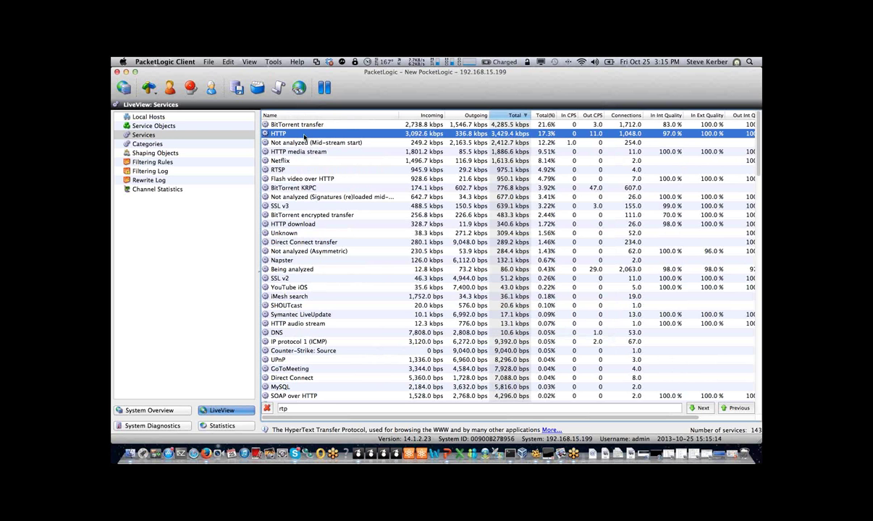
# Open the HTTP service's live view and expand TCP (IPv4) and HTTP under Local Servers, selecting the 107.21.23.40 server
pyautogui.doubleClick(304, 135)
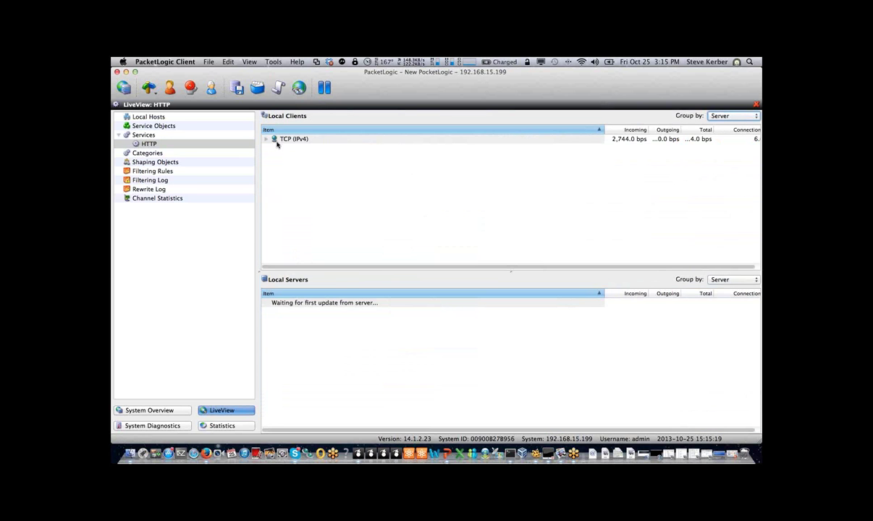
pyautogui.click(265, 303)
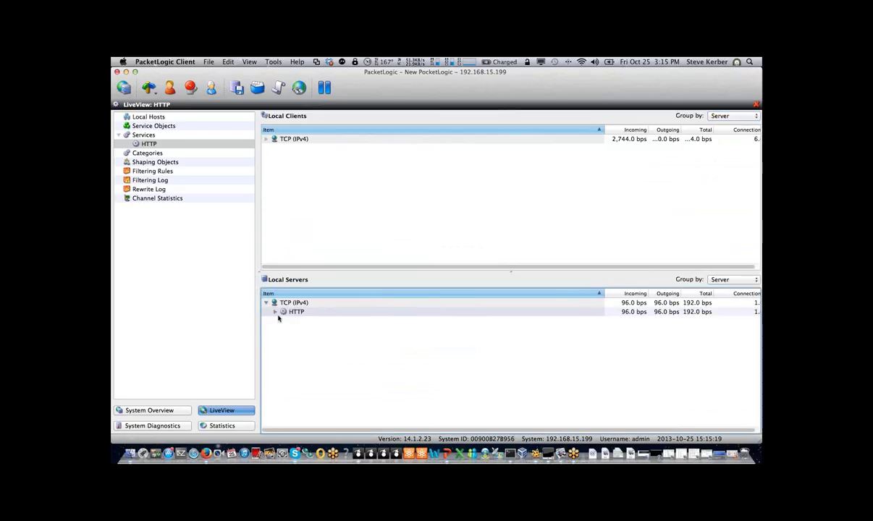
pyautogui.click(275, 311)
pyautogui.click(314, 323)
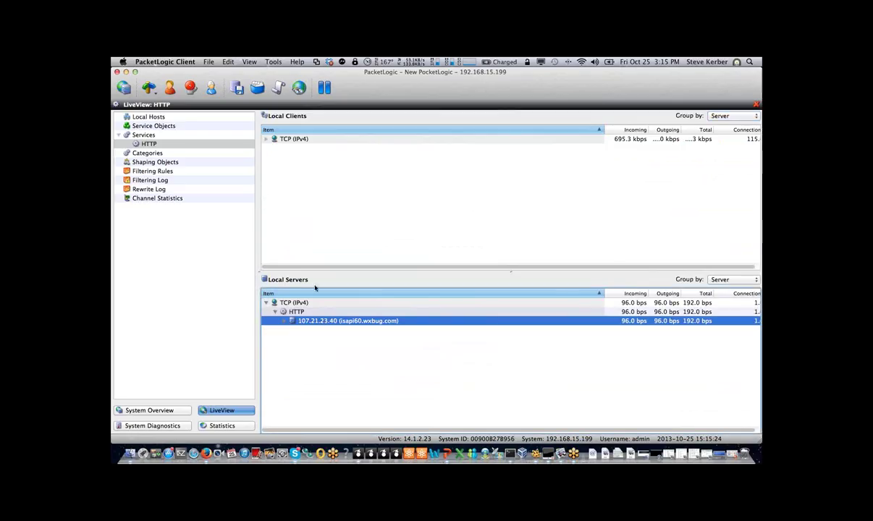
# Expand TCP (IPv4) and HTTP under Local Clients and sort the entries by total traffic in descending order
pyautogui.click(265, 139)
pyautogui.click(286, 148)
pyautogui.click(275, 148)
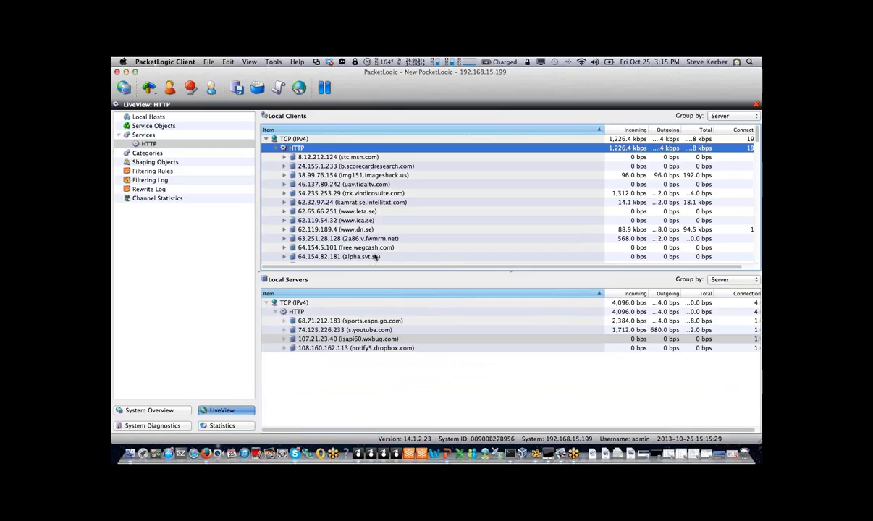
pyautogui.click(702, 130)
# Expand the busiest HTTP server under Local Clients and its Port 80 entry to list the client connections
pyautogui.click(358, 157)
pyautogui.click(357, 158)
pyautogui.doubleClick(347, 167)
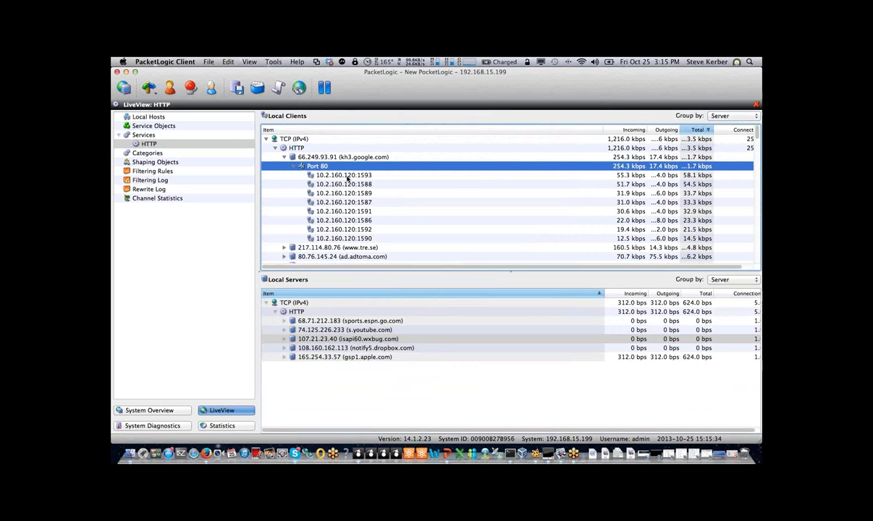
pyautogui.doubleClick(352, 158)
pyautogui.click(353, 176)
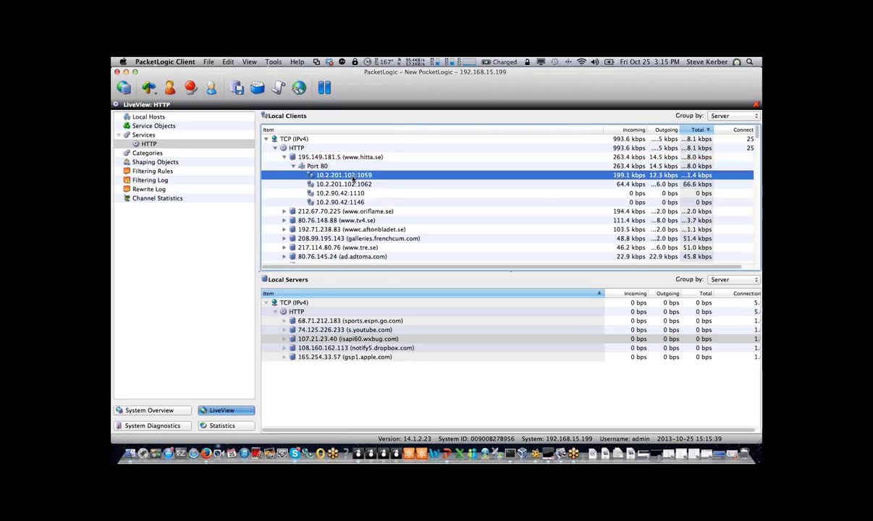
pyautogui.doubleClick(352, 176)
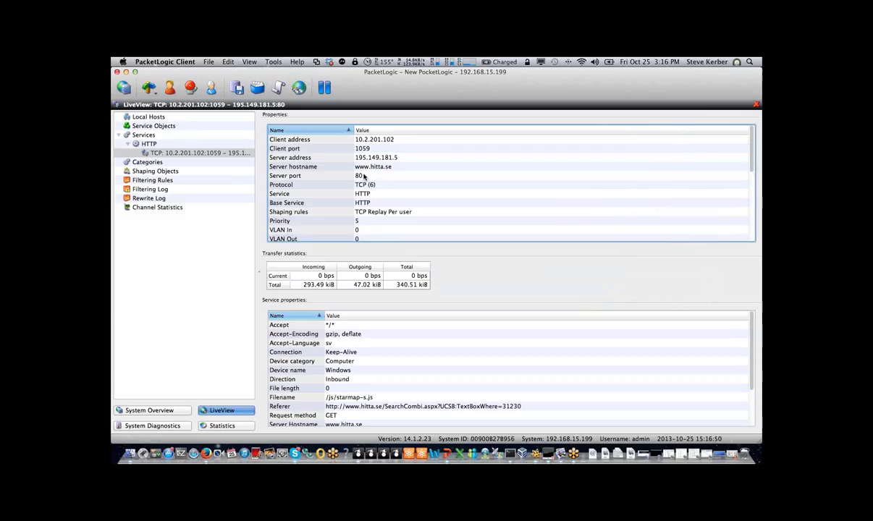
pyautogui.click(364, 176)
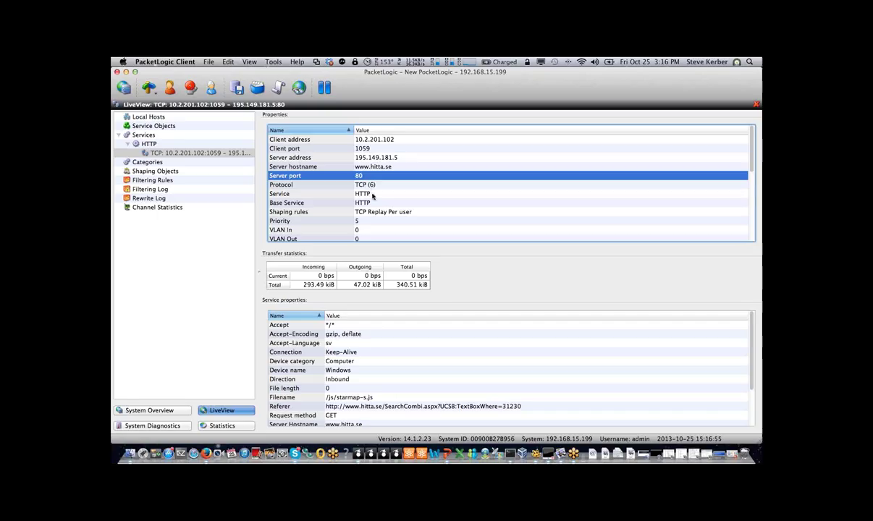
pyautogui.scroll(-3, 375, 210)
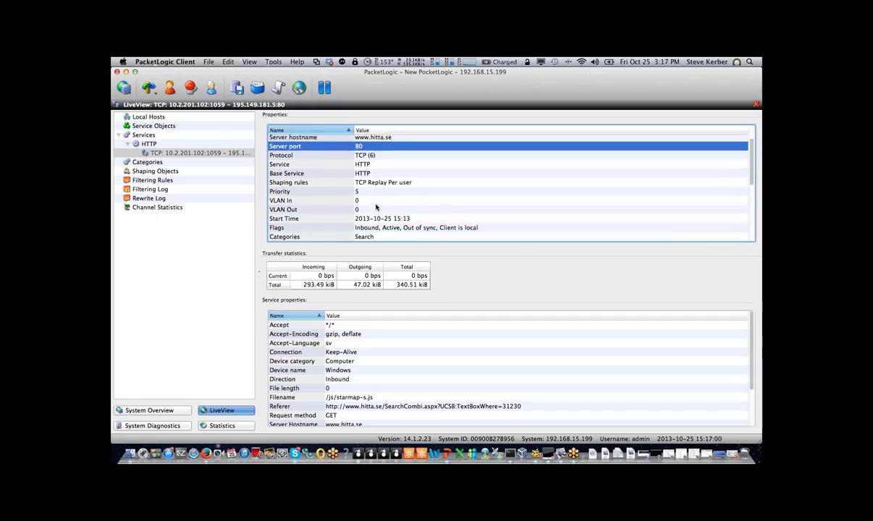
# Examine the shaping rules, priority, start time and flags of the 10.2.201.102:1059 connection
pyautogui.click(370, 168)
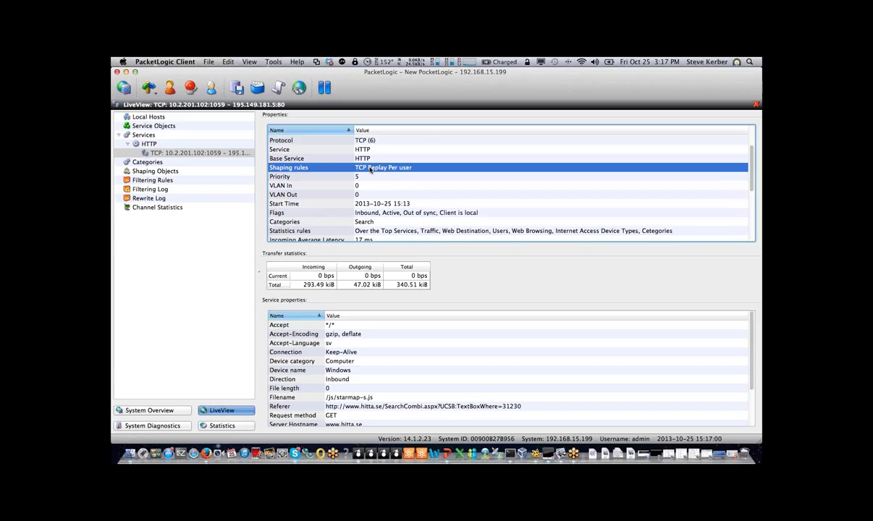
pyautogui.click(366, 177)
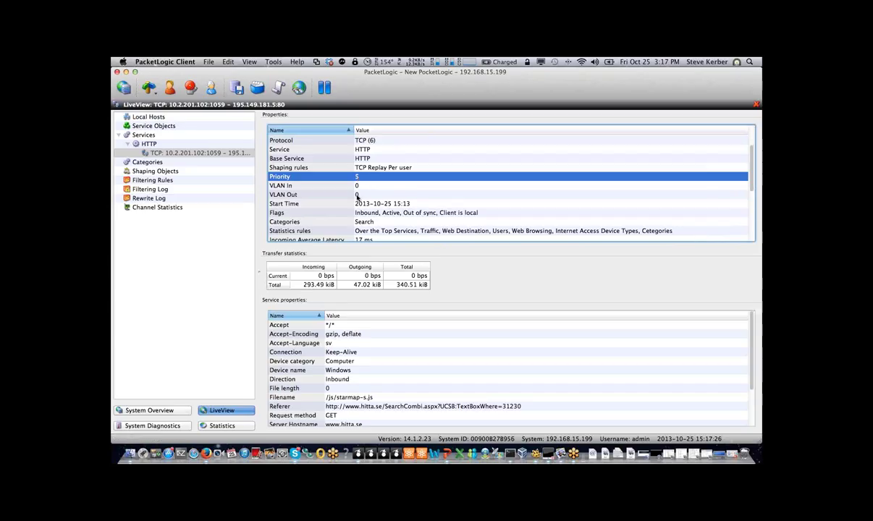
pyautogui.click(358, 204)
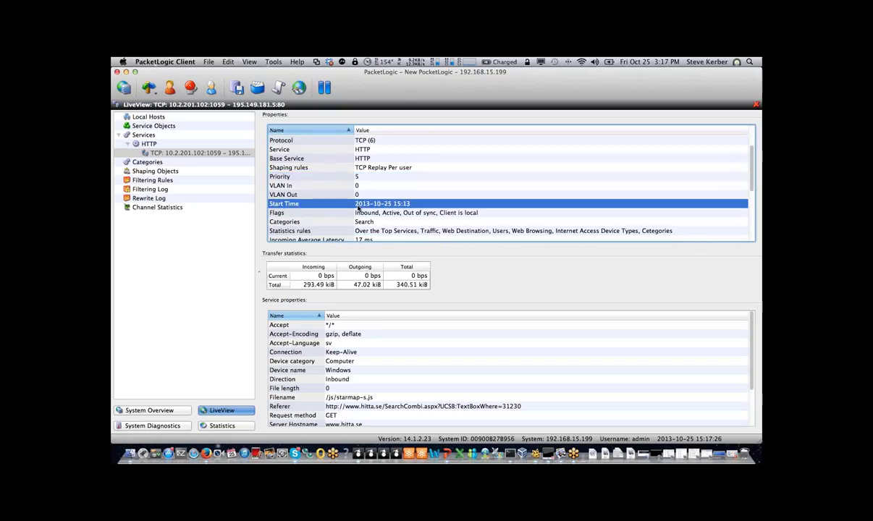
pyautogui.click(440, 214)
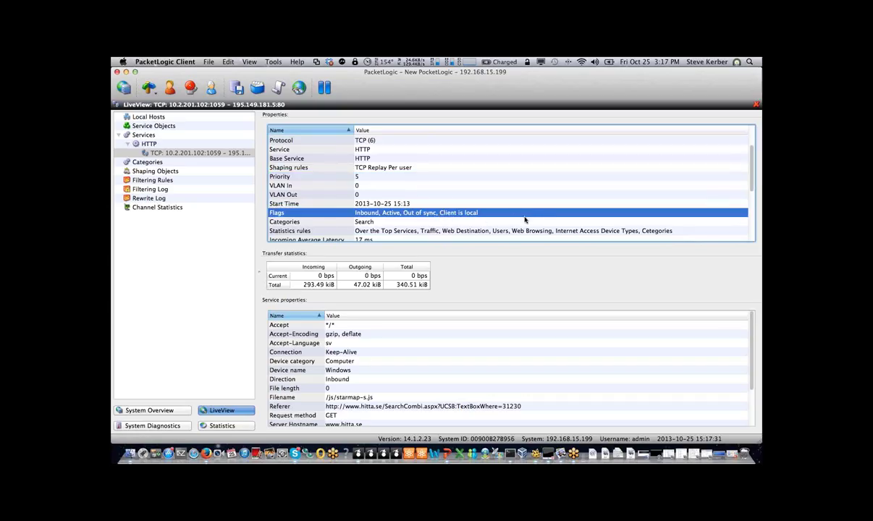
pyautogui.scroll(-5, 529, 220)
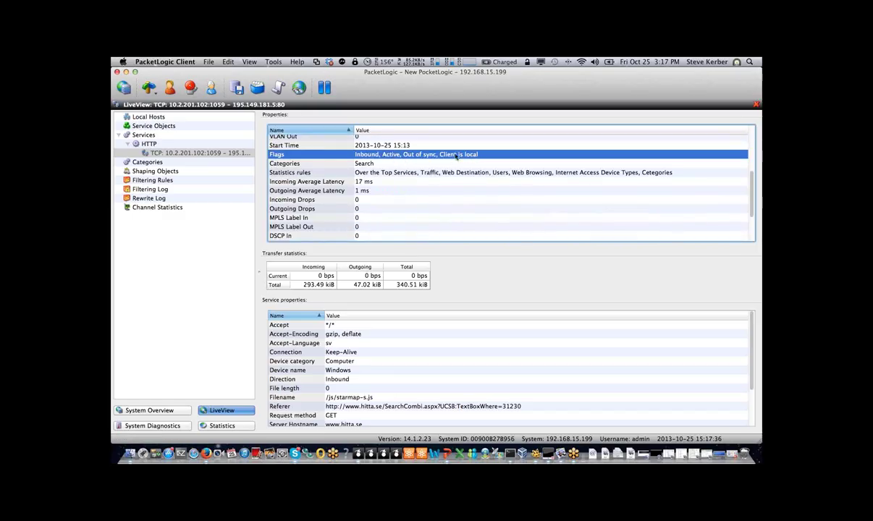
# Check the connection's category against its server hostname, and review the statistics rules it matches
pyautogui.click(322, 165)
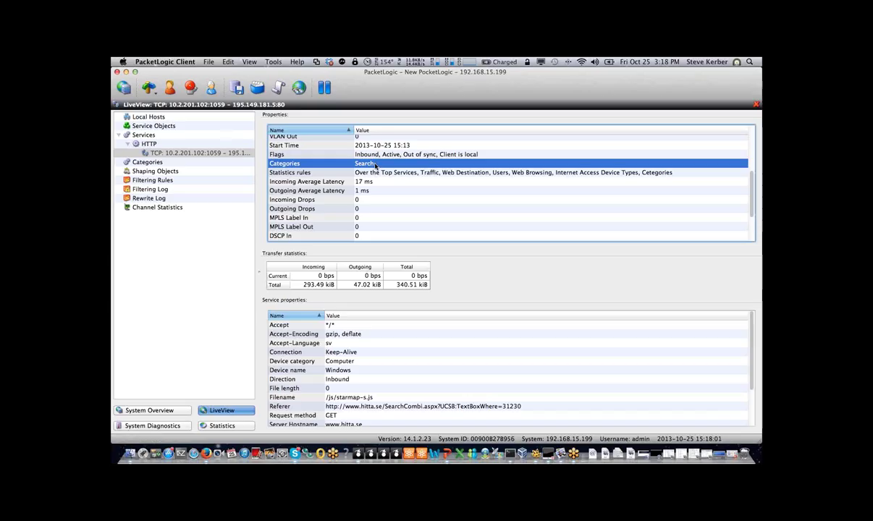
pyautogui.scroll(1, 375, 165)
pyautogui.scroll(5, 375, 167)
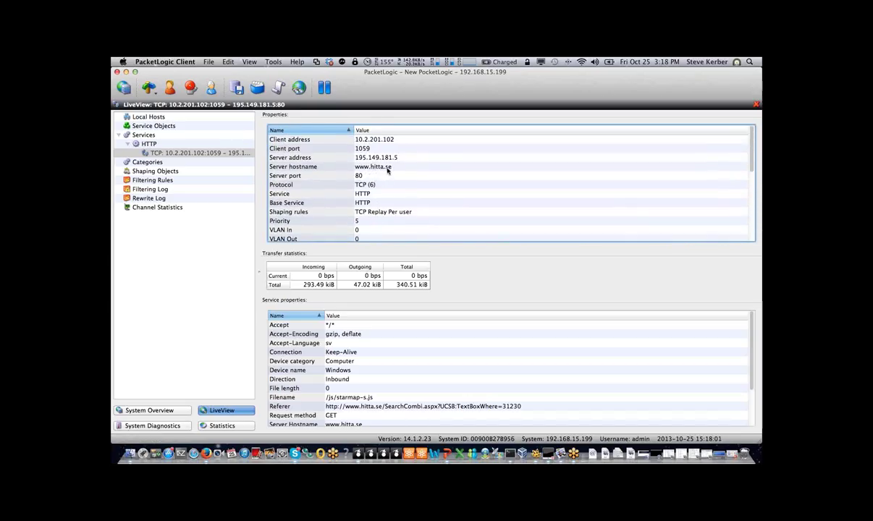
pyautogui.scroll(-5, 432, 204)
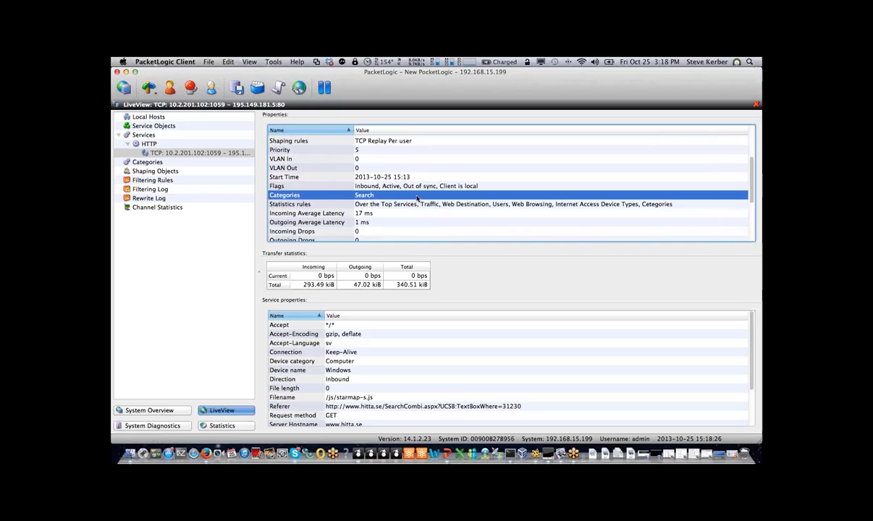
pyautogui.click(407, 204)
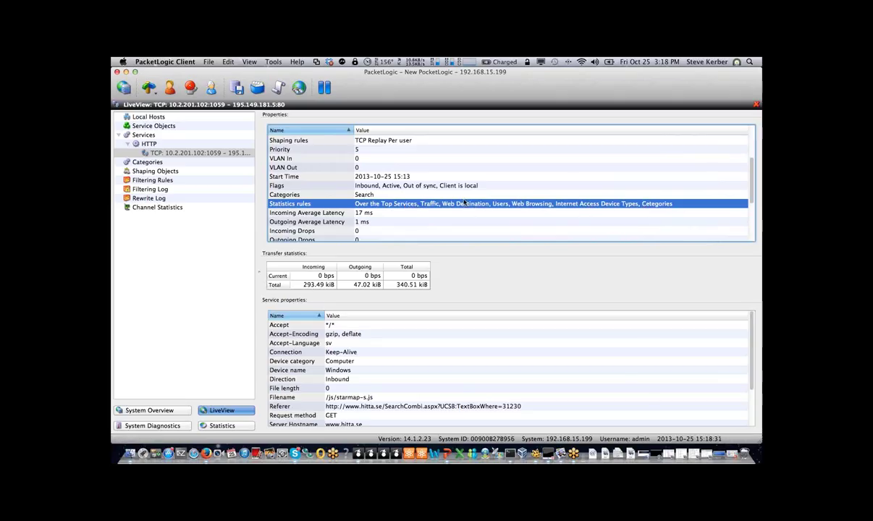
# Compare the connection's incoming and outgoing average latency
pyautogui.scroll(-4, 463, 201)
pyautogui.click(331, 172)
pyautogui.click(335, 181)
pyautogui.click(334, 172)
pyautogui.click(335, 179)
pyautogui.click(335, 173)
pyautogui.click(335, 179)
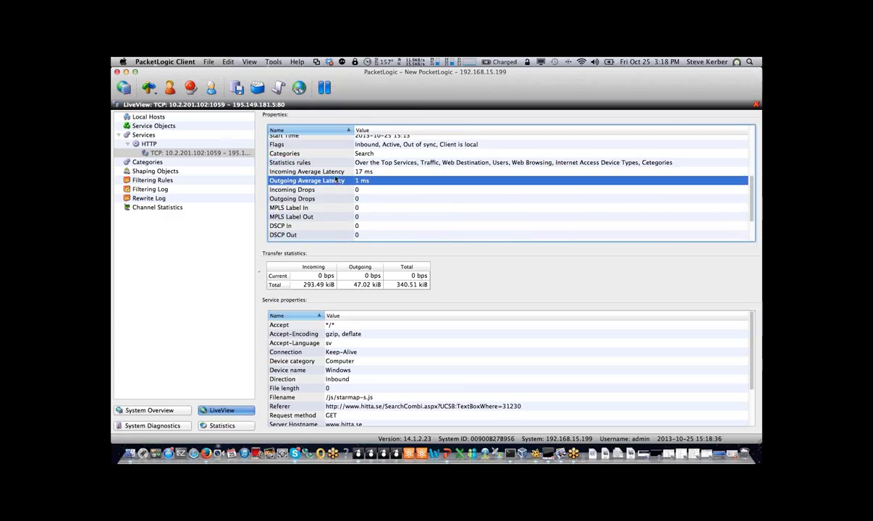
pyautogui.click(336, 172)
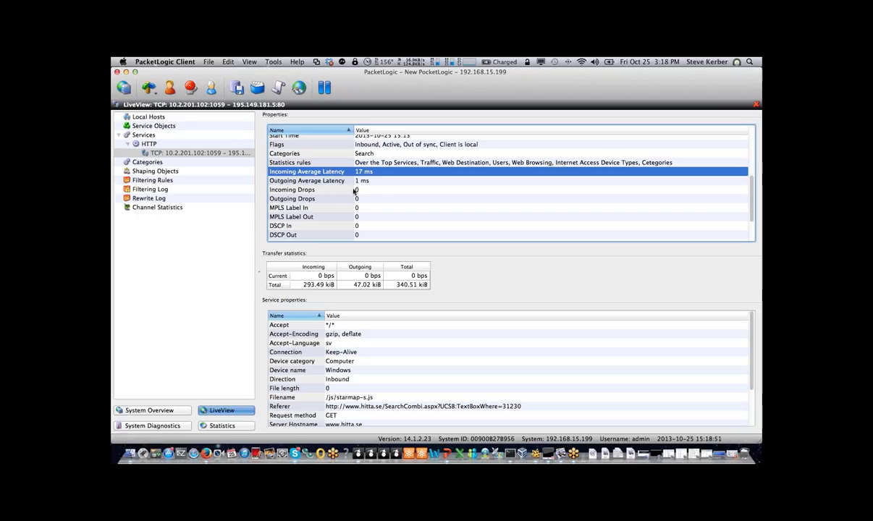
# Compare the connection's incoming and outgoing drops
pyautogui.click(361, 191)
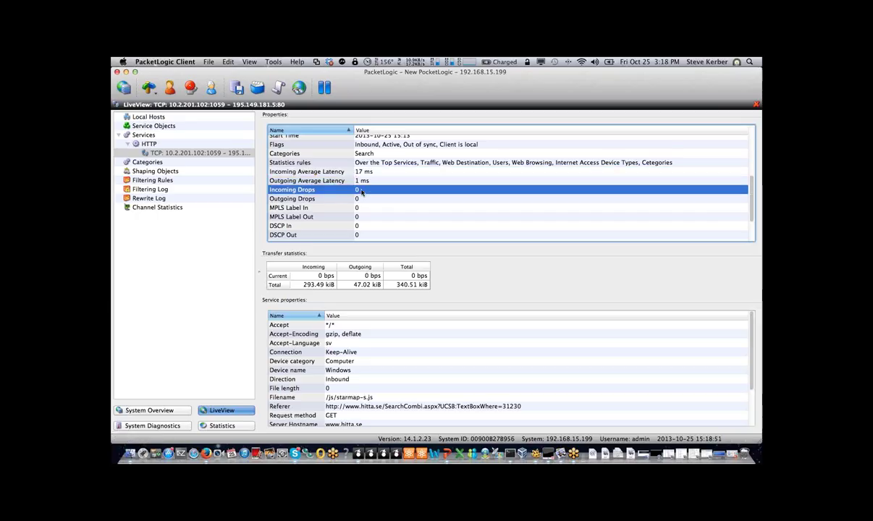
pyautogui.click(360, 199)
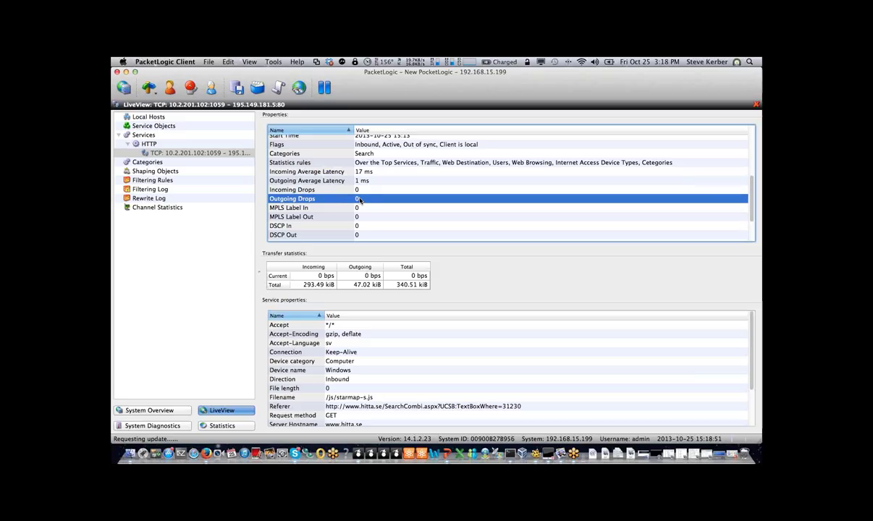
pyautogui.click(363, 190)
pyautogui.click(363, 198)
pyautogui.click(362, 190)
pyautogui.click(362, 198)
pyautogui.click(362, 190)
pyautogui.click(363, 198)
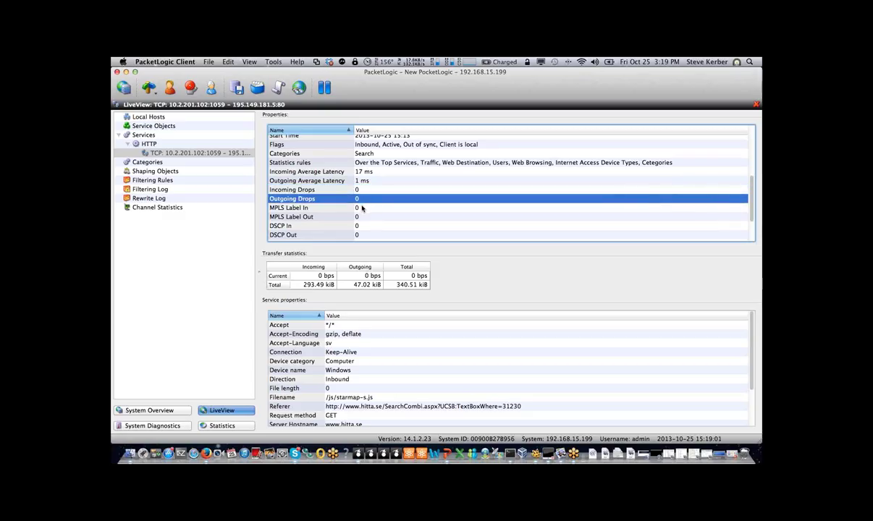
# Inspect the connection's incoming MPLS label and its internal and external handshake RTT
pyautogui.click(363, 208)
pyautogui.scroll(-3, 368, 215)
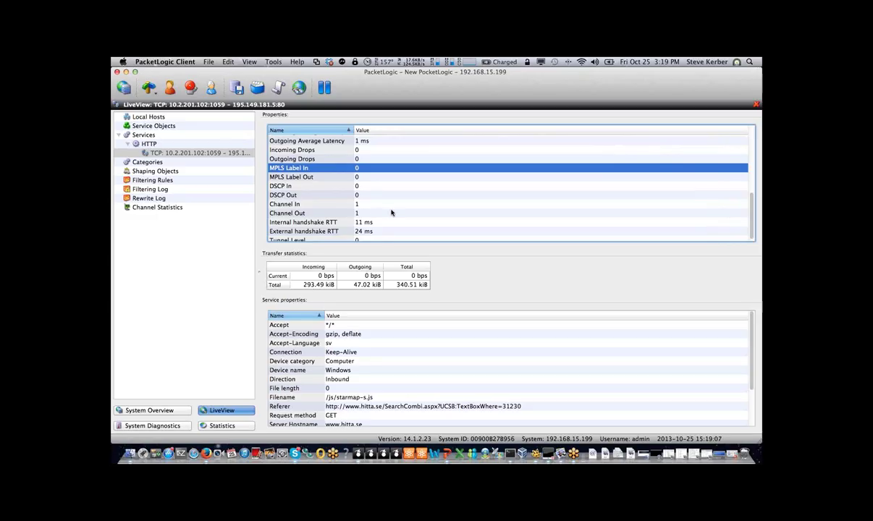
pyautogui.scroll(-1, 387, 214)
pyautogui.click(378, 219)
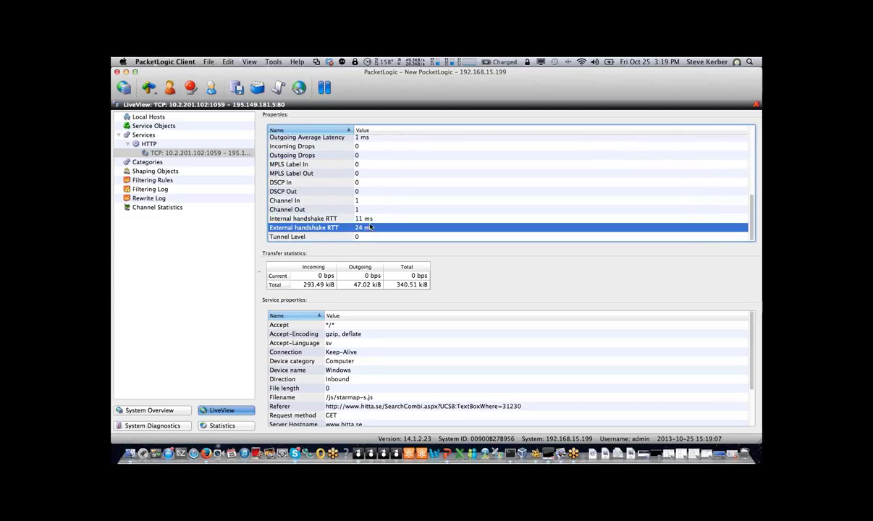
pyautogui.click(370, 228)
# Close the HTTP live view and expand Procera Networks Categorization in Service Objects
pyautogui.rightClick(155, 144)
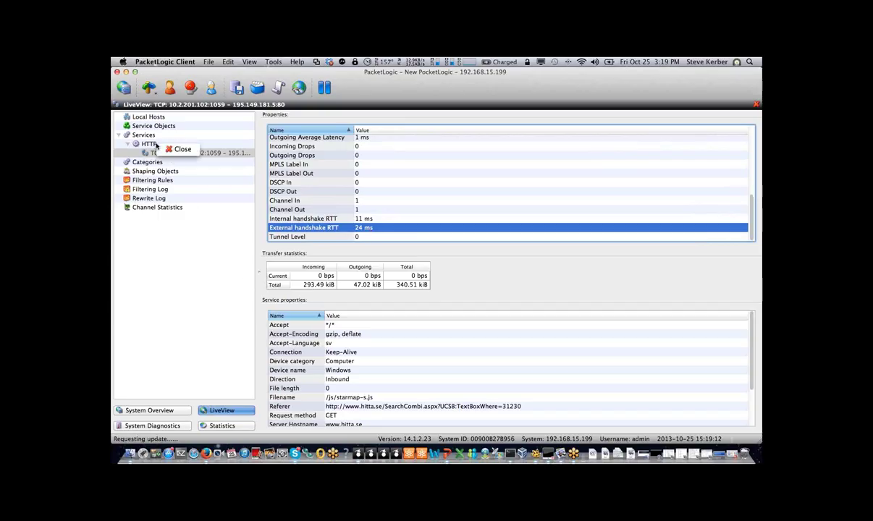
pyautogui.click(171, 149)
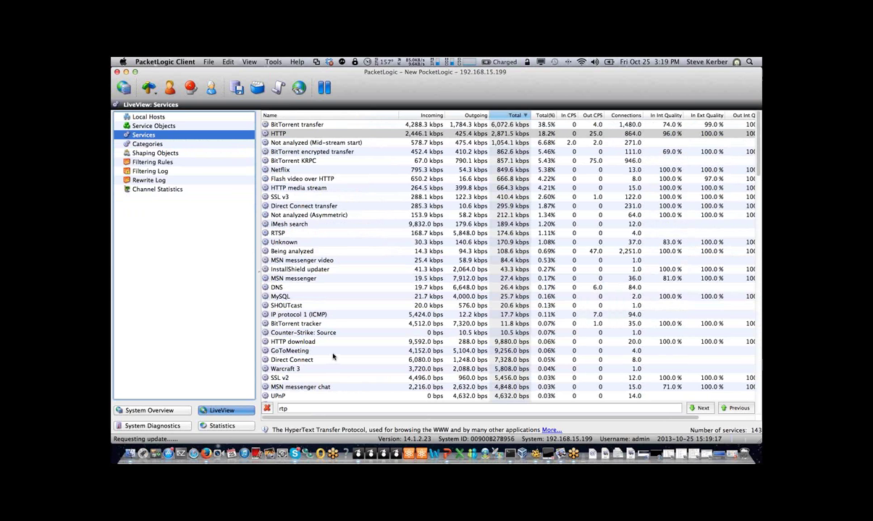
pyautogui.press('Up')
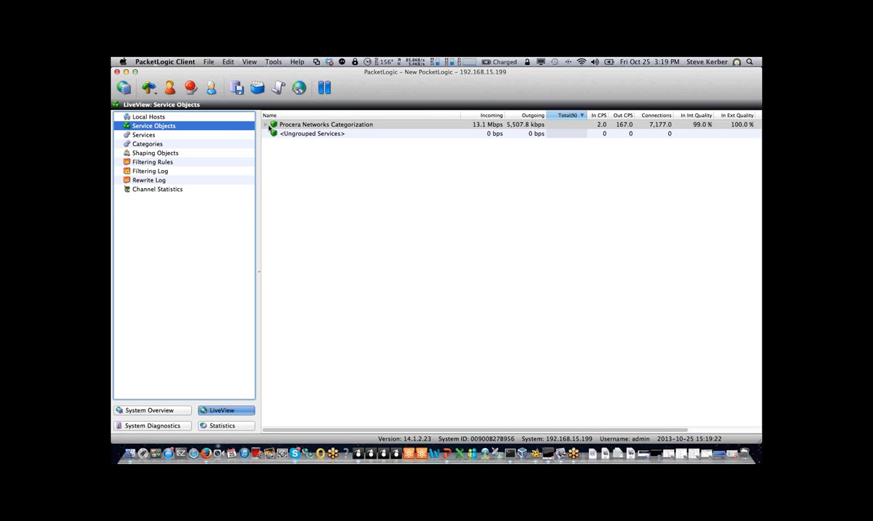
pyautogui.click(267, 125)
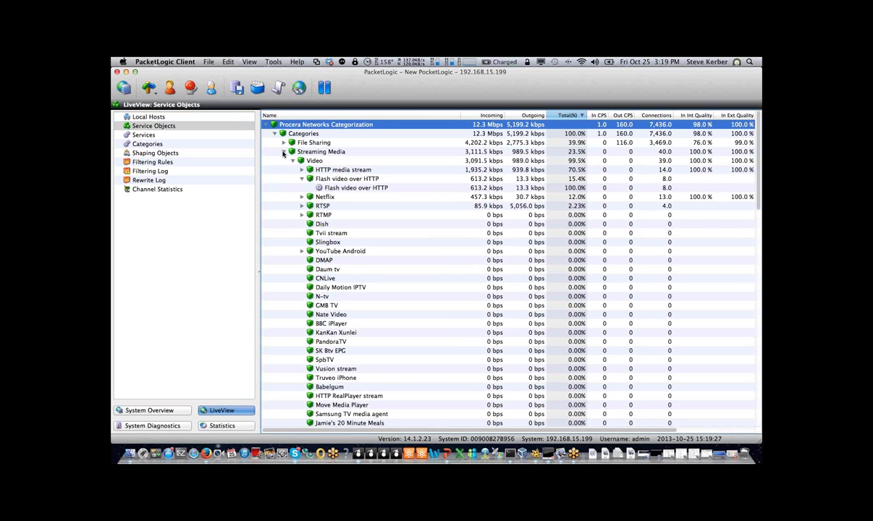
# Collapse Streaming Media and drill through File Sharing, Peer-to-Peer and BitTorrent to open the BitTorrent transfer service's live view
pyautogui.click(283, 152)
pyautogui.click(304, 143)
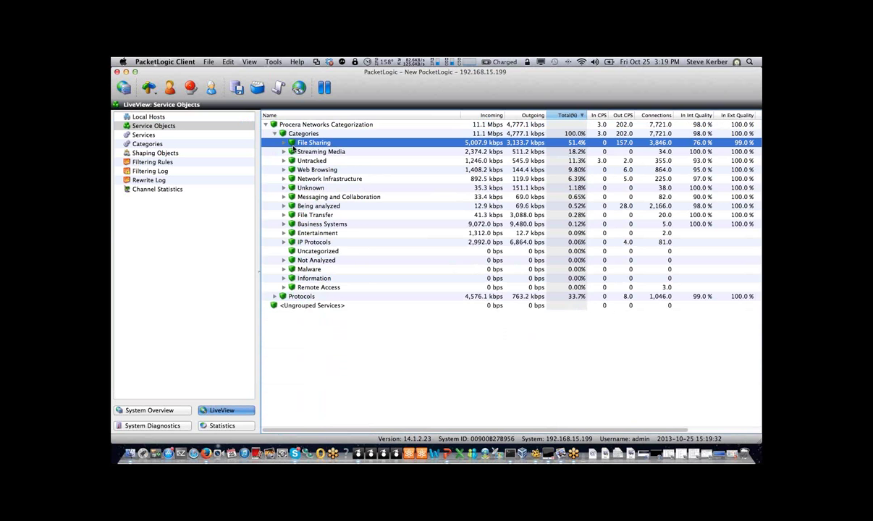
pyautogui.click(283, 143)
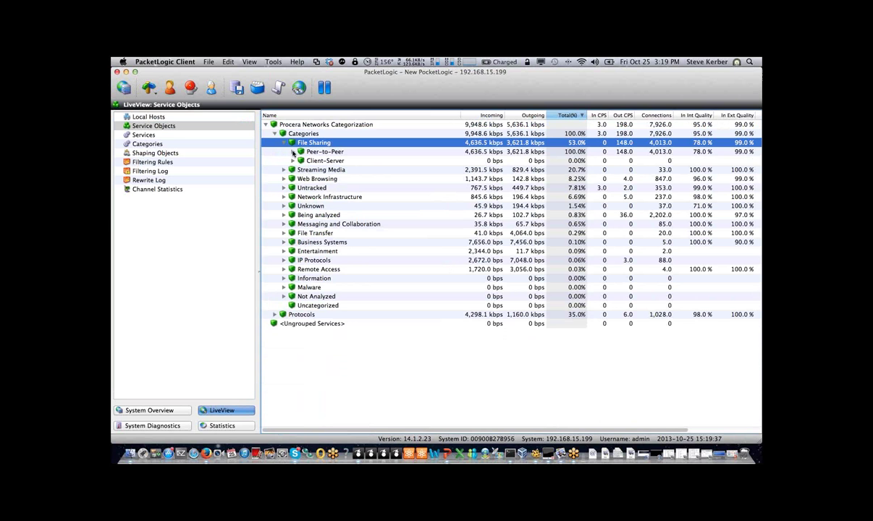
pyautogui.click(293, 152)
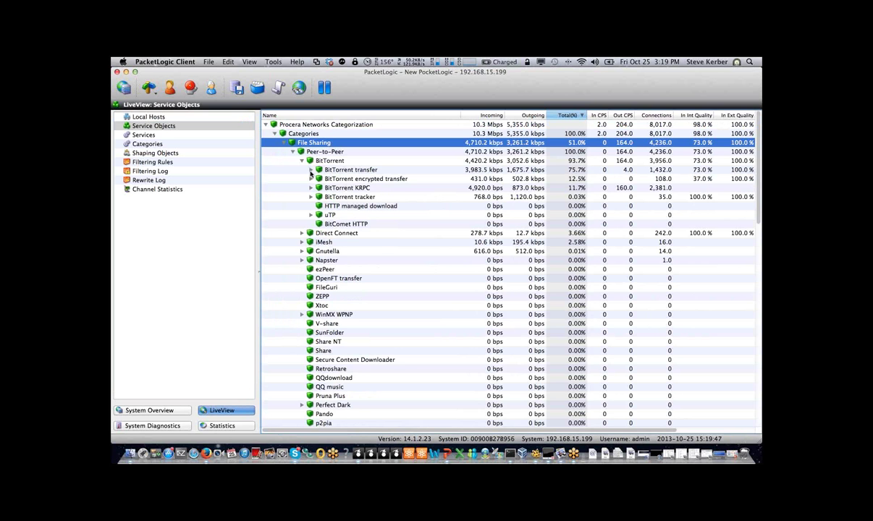
pyautogui.click(310, 170)
pyautogui.doubleClick(331, 178)
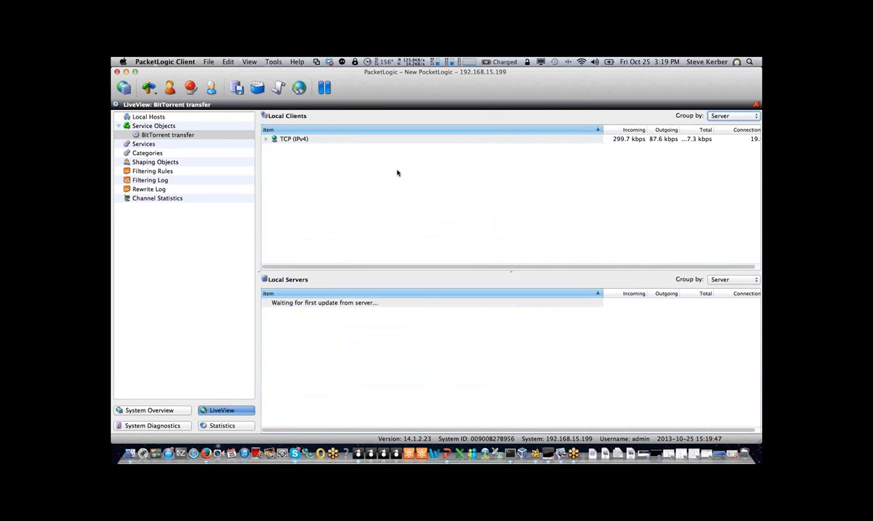
# Expand TCP (IPv4) and BitTorrent transfer under Local Clients and look through the list of servers
pyautogui.click(273, 149)
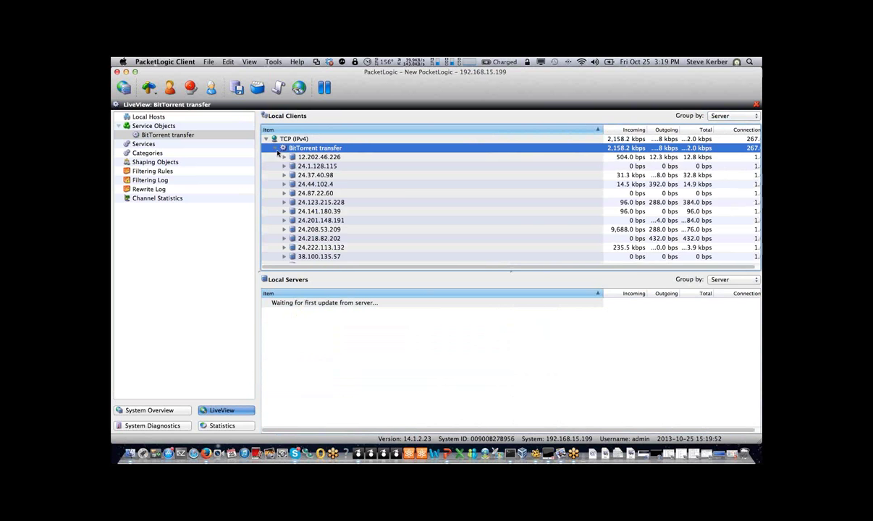
pyautogui.scroll(-5, 397, 194)
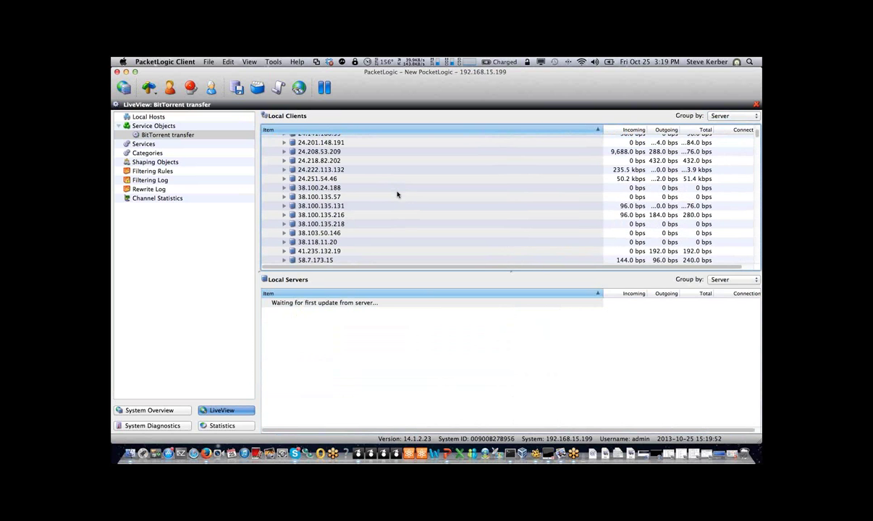
pyautogui.scroll(-20, 396, 194)
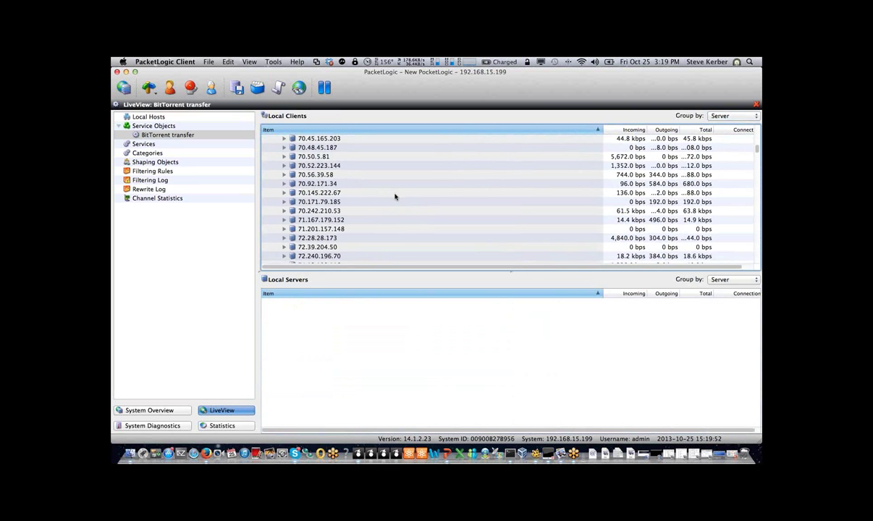
pyautogui.scroll(-3, 395, 196)
pyautogui.scroll(20, 394, 197)
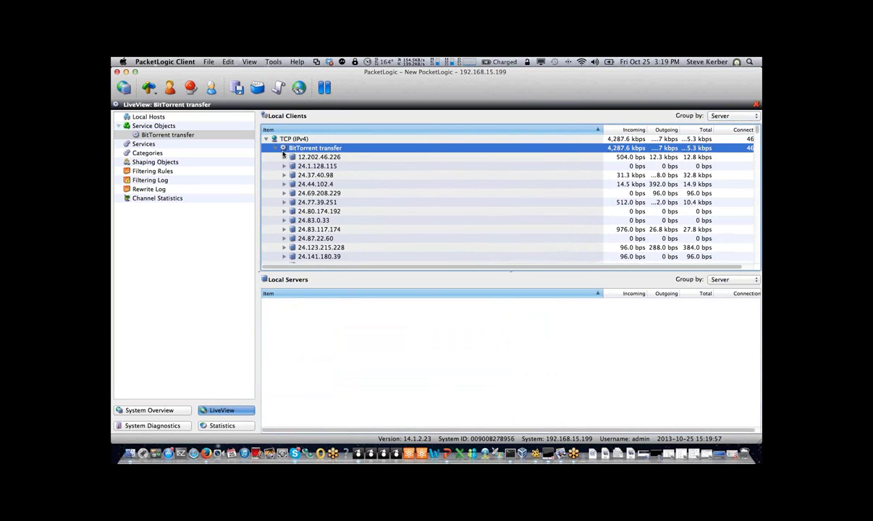
# Collapse the BitTorrent transfer and TCP (IPv4) entries and close the BitTorrent transfer live view
pyautogui.click(275, 149)
pyautogui.click(266, 139)
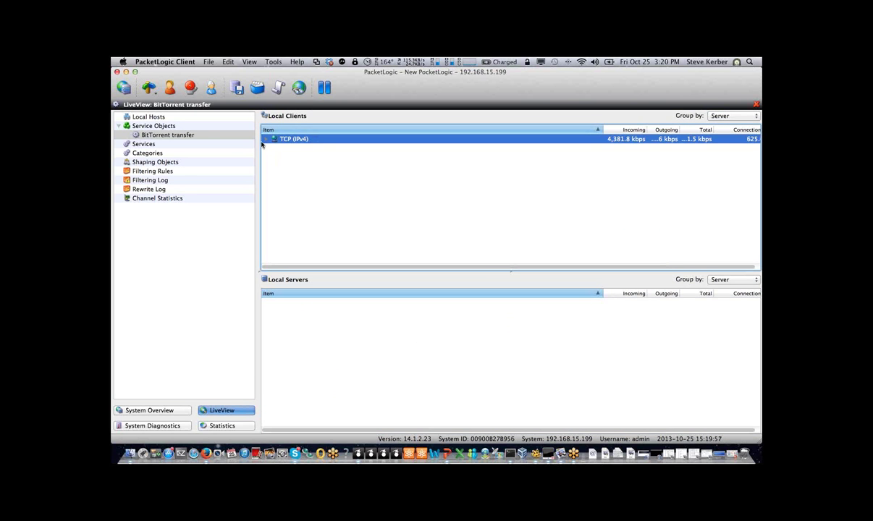
pyautogui.rightClick(189, 138)
pyautogui.click(207, 142)
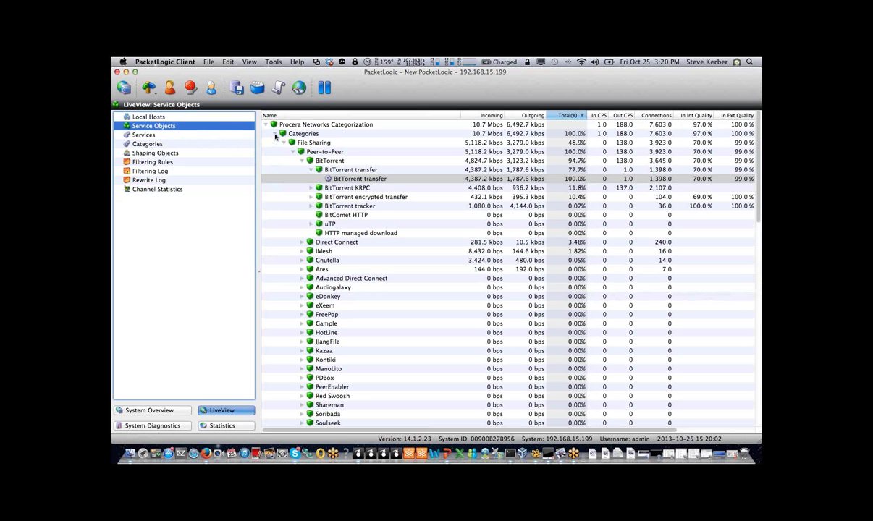
# Under Categories, collapse File Sharing's Peer-to-Peer group, and expand Streaming Media with its Video group collapsed
pyautogui.click(275, 134)
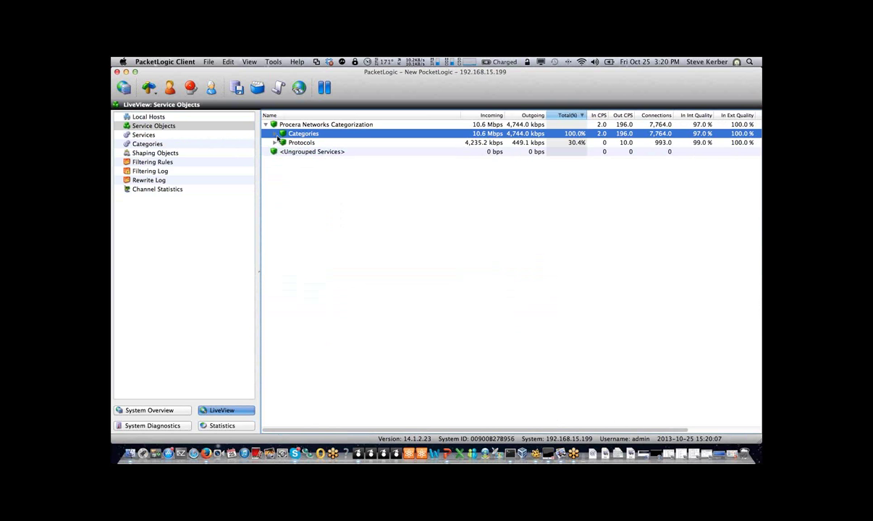
pyautogui.click(275, 135)
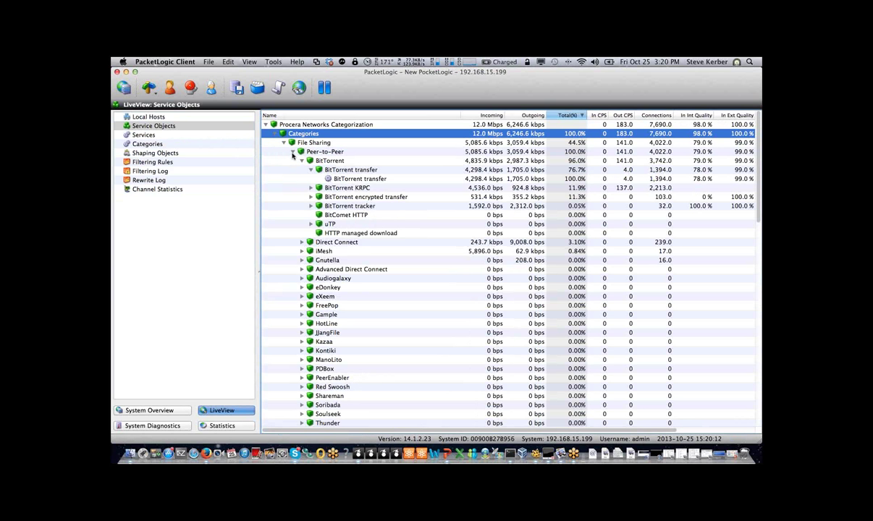
pyautogui.click(292, 152)
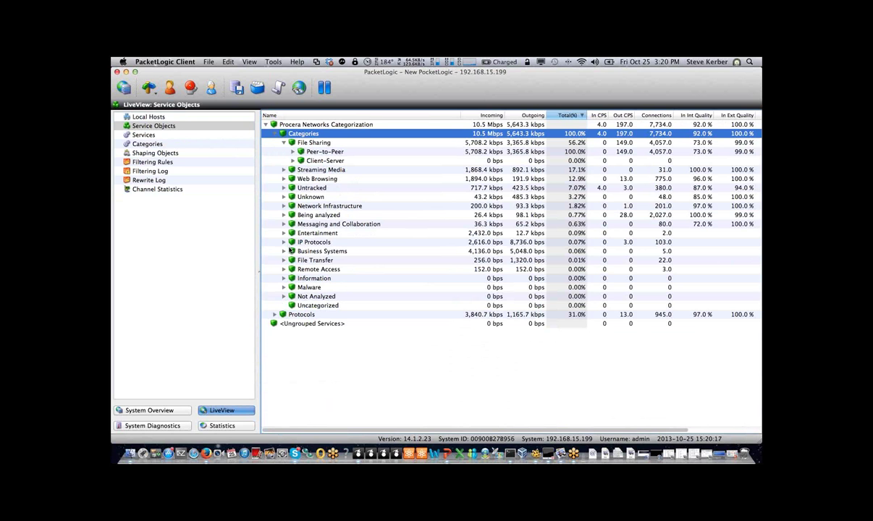
pyautogui.click(284, 169)
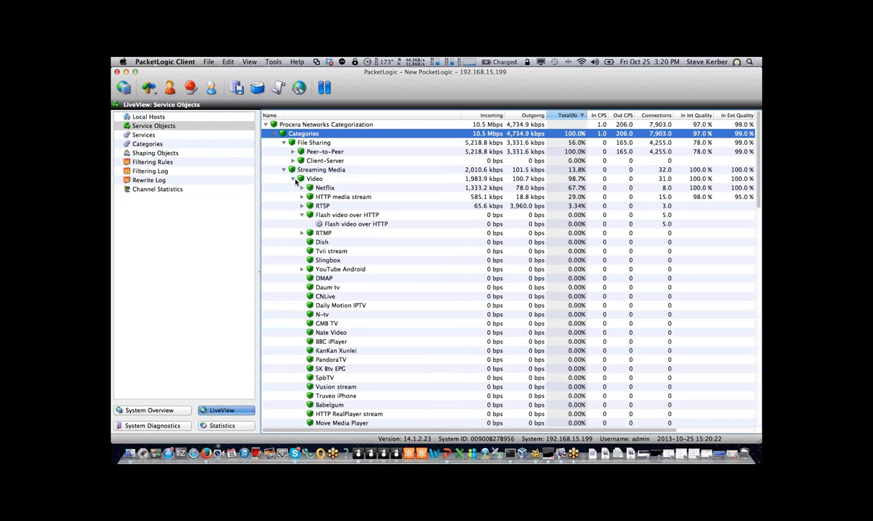
pyautogui.click(292, 179)
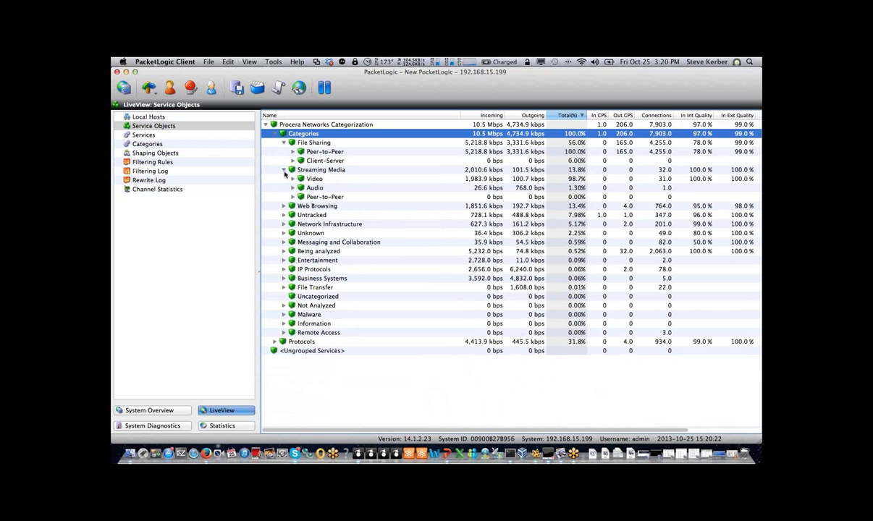
# Expand Peer-to-Peer under File Sharing, collapse its BitTorrent entry and look through the list of peer-to-peer services
pyautogui.click(284, 169)
pyautogui.click(284, 170)
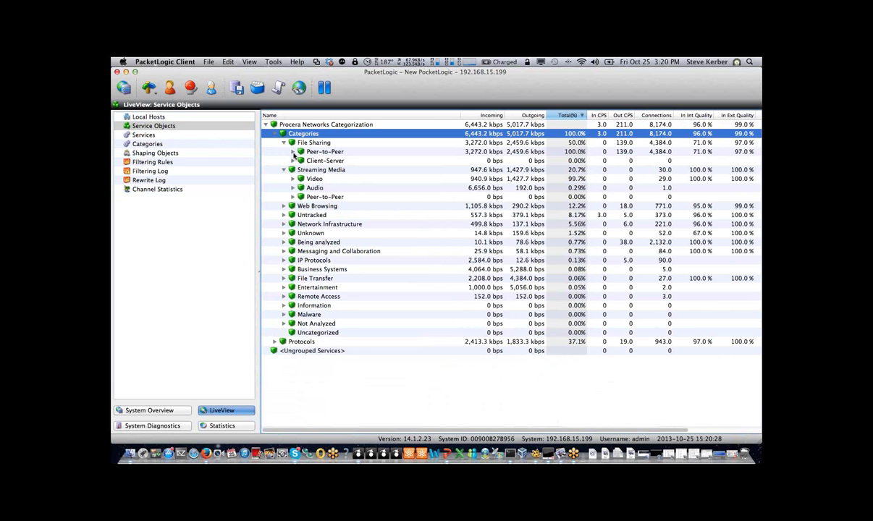
pyautogui.click(292, 152)
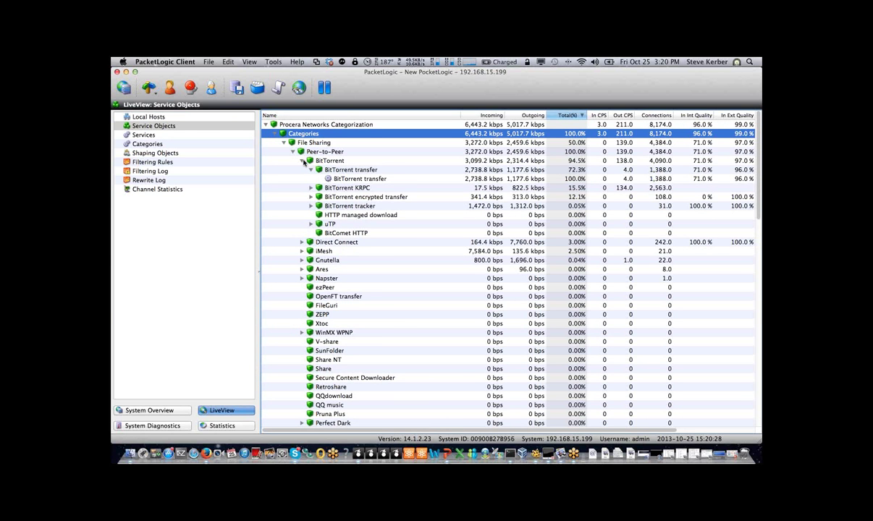
pyautogui.click(301, 159)
pyautogui.scroll(-3, 367, 221)
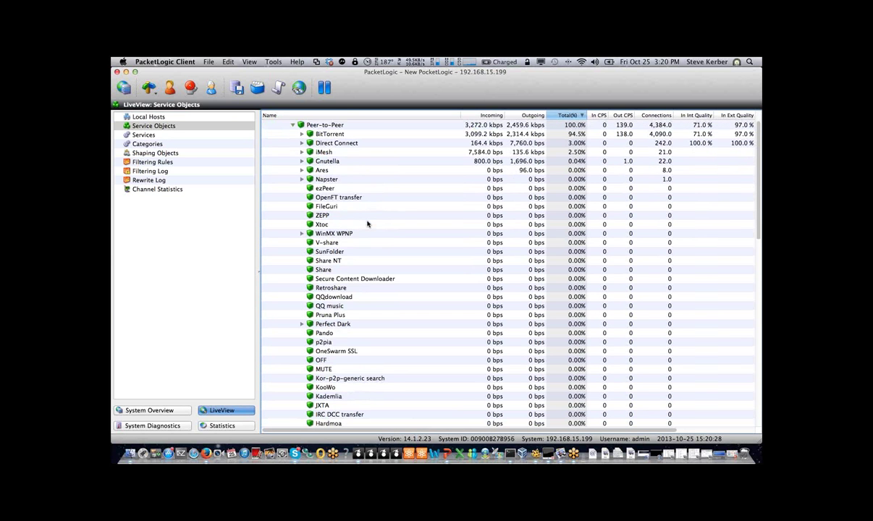
pyautogui.scroll(-5, 367, 224)
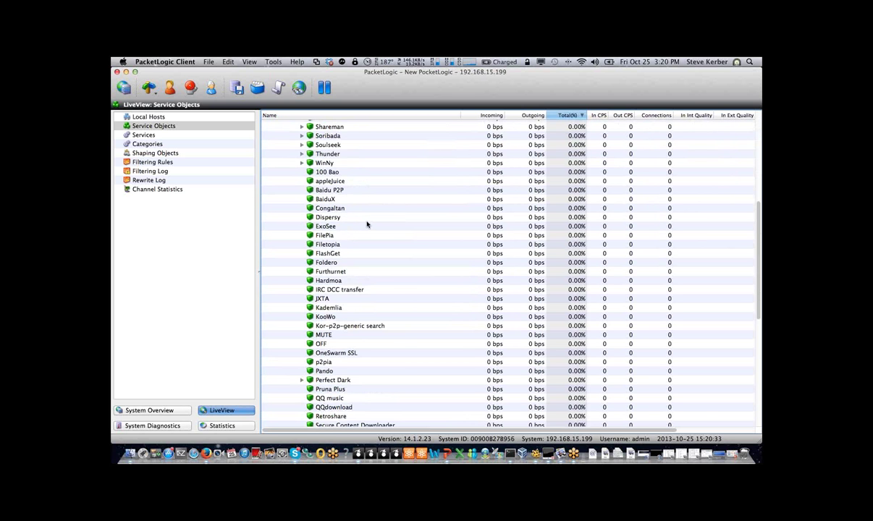
pyautogui.scroll(-10, 366, 224)
pyautogui.scroll(10, 367, 225)
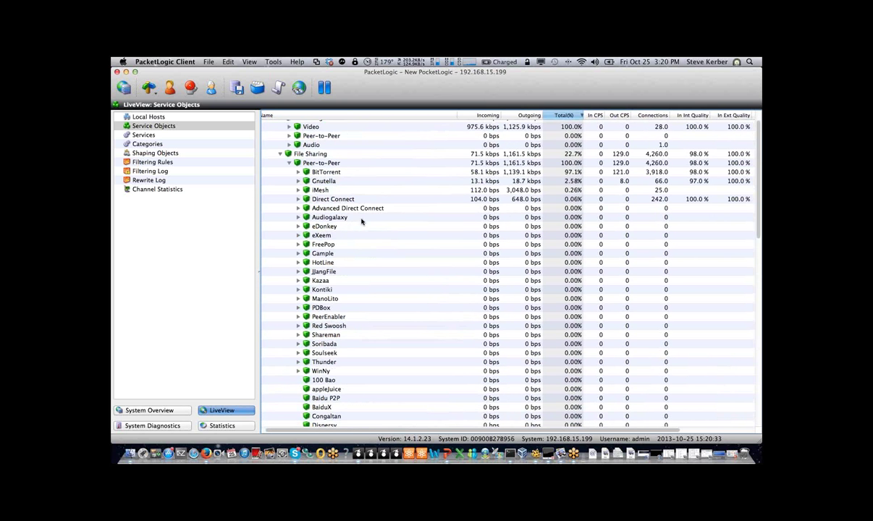
pyautogui.scroll(3, 362, 222)
# Collapse the Peer-to-Peer group under File Sharing
pyautogui.click(286, 163)
pyautogui.click(287, 162)
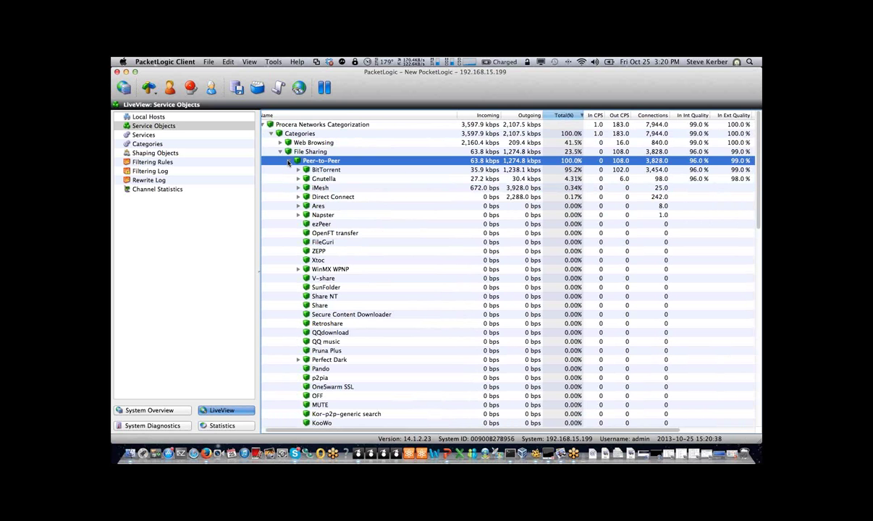
pyautogui.click(288, 162)
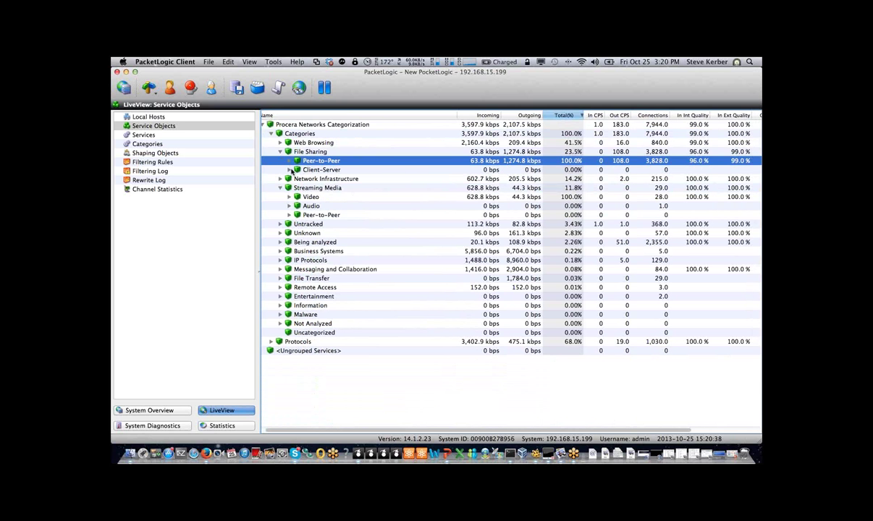
pyautogui.click(289, 207)
pyautogui.click(289, 206)
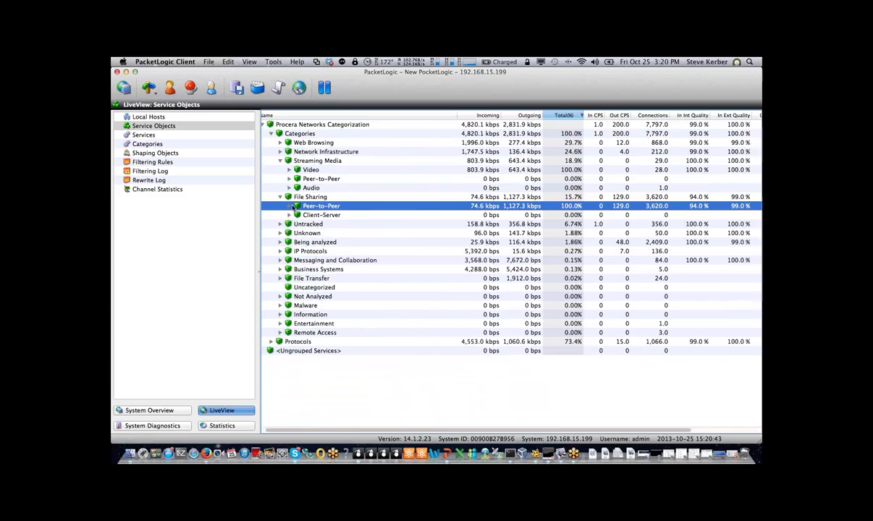
# Reopen File Sharing's Peer-to-Peer group and look through its full list of services again
pyautogui.click(292, 206)
pyautogui.scroll(-10, 319, 225)
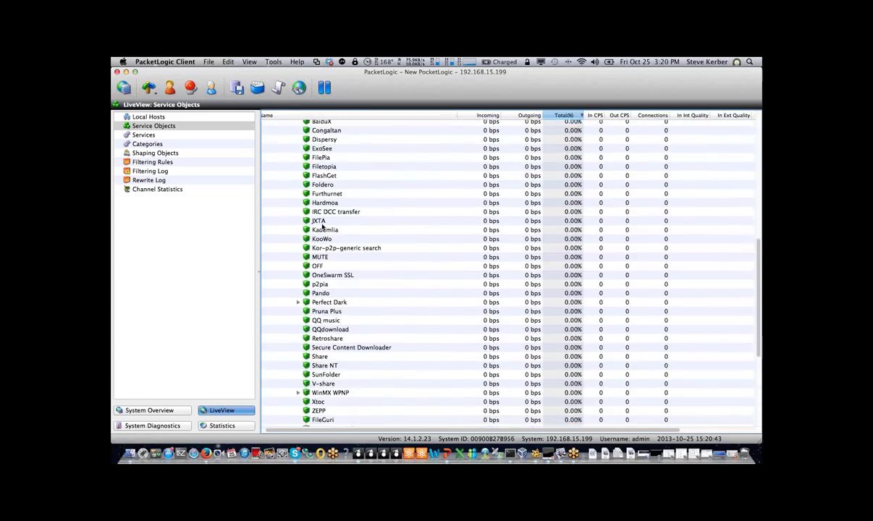
pyautogui.scroll(-5, 322, 226)
pyautogui.scroll(15, 322, 227)
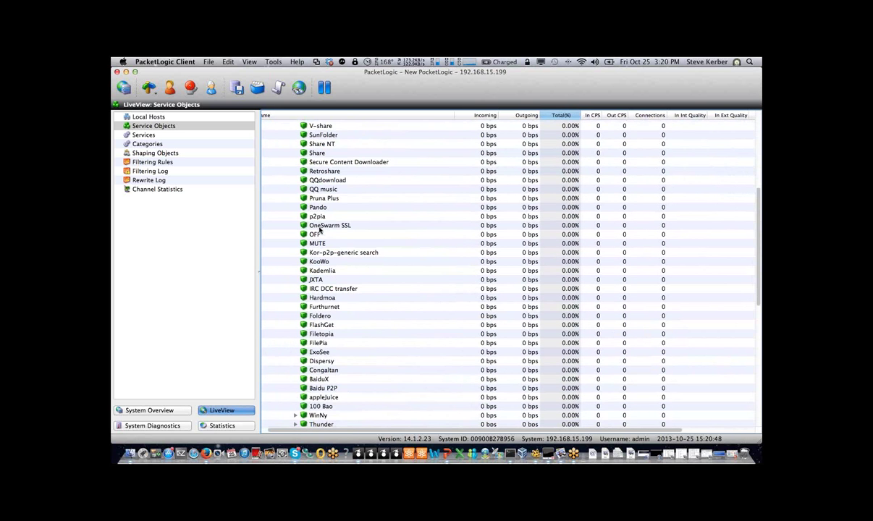
pyautogui.scroll(2, 319, 230)
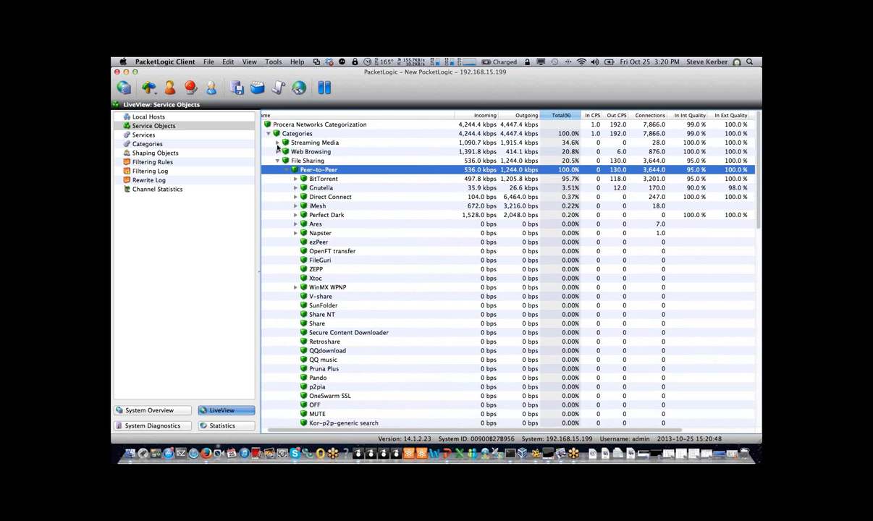
# Collapse the File Sharing, Categories and Procera Networks Categorization levels of the service object tree
pyautogui.click(277, 152)
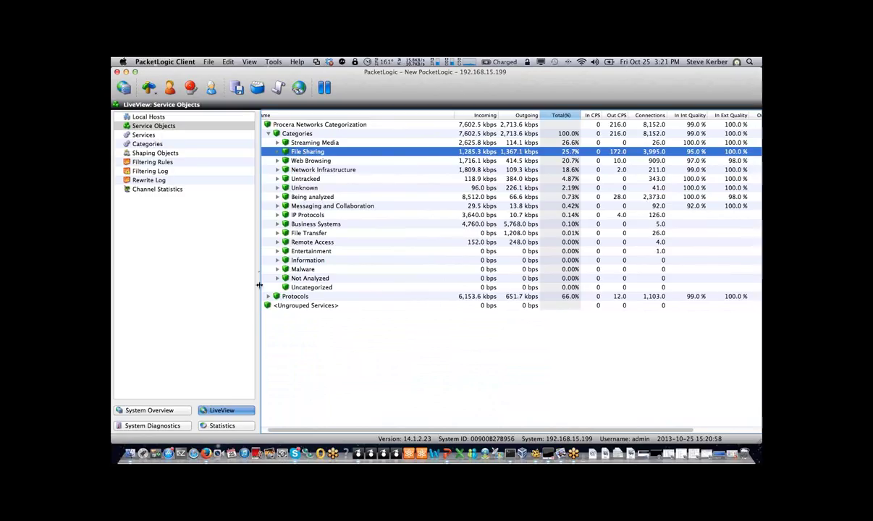
pyautogui.click(268, 134)
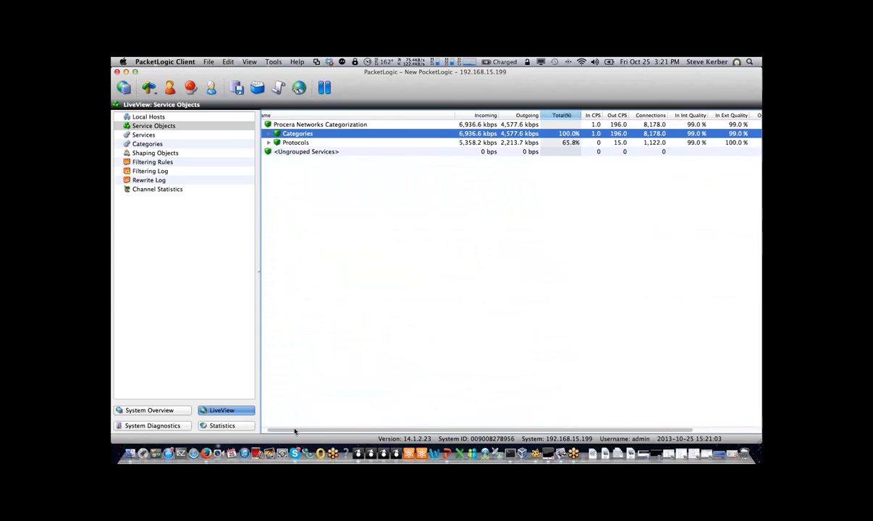
pyautogui.moveTo(292, 429); pyautogui.dragTo(282, 425)
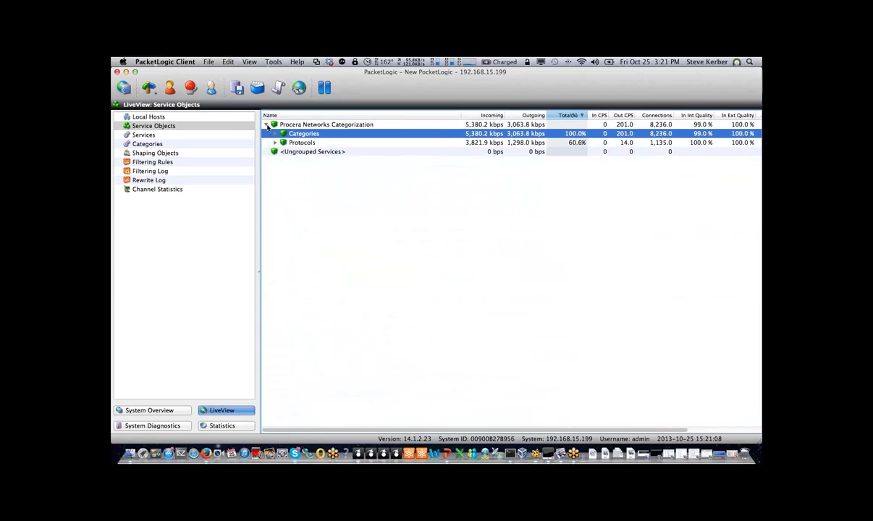
pyautogui.click(267, 125)
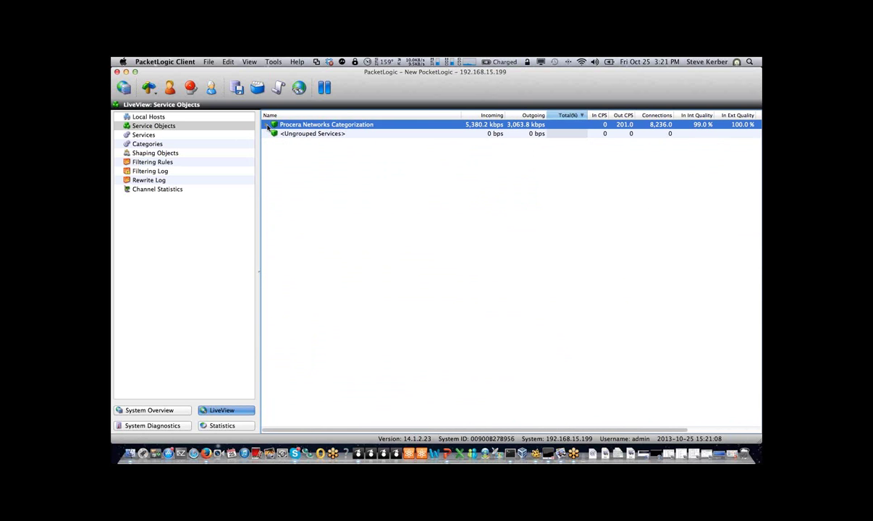
# Open Statistics and look through the available interval and data type options, keeping Week and Traffic
pyautogui.click(228, 427)
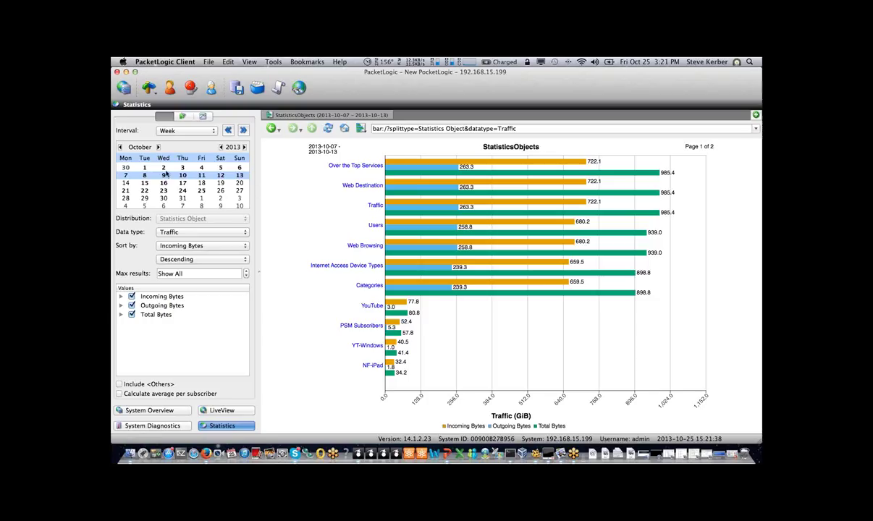
pyautogui.click(159, 129)
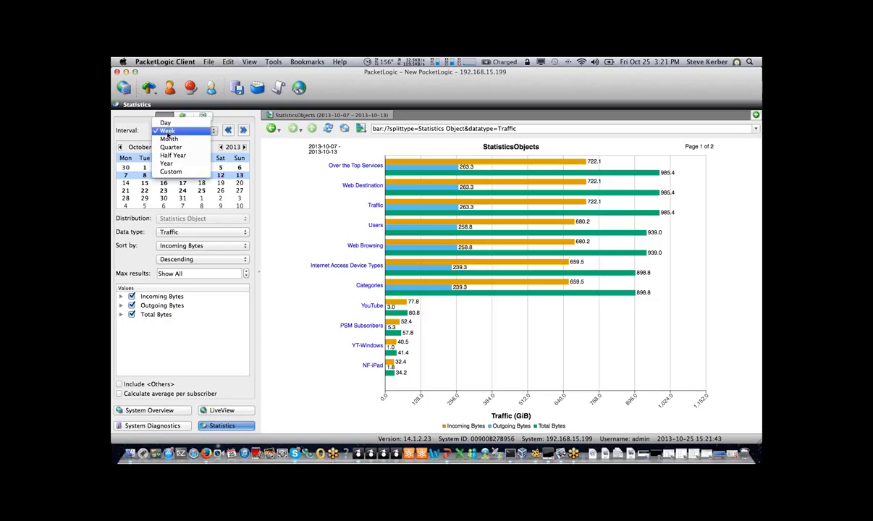
pyautogui.click(293, 203)
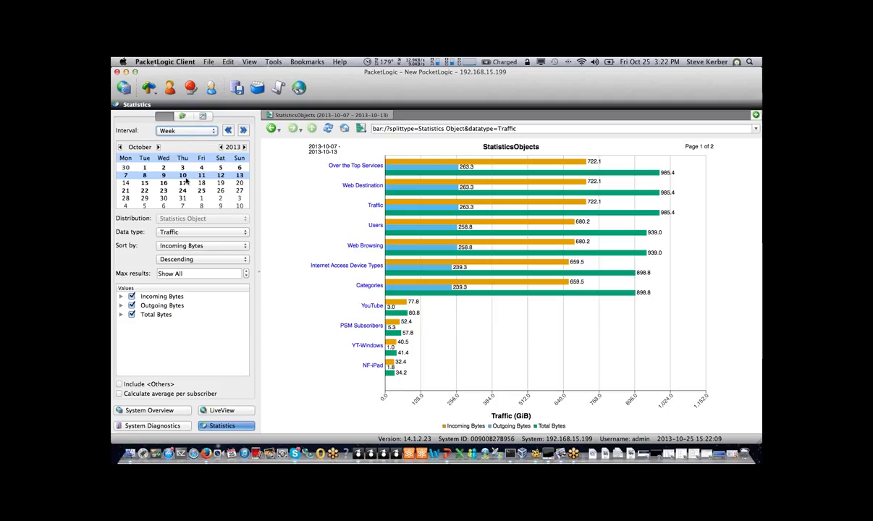
pyautogui.click(186, 233)
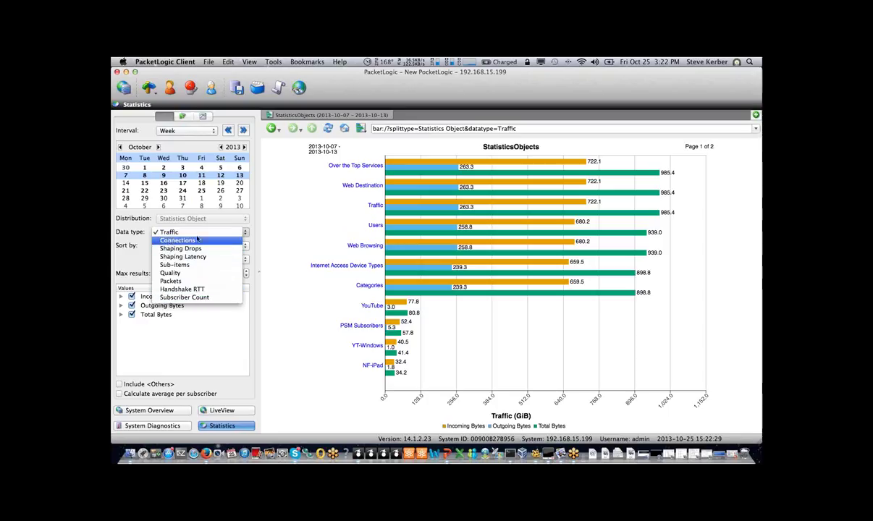
pyautogui.click(278, 233)
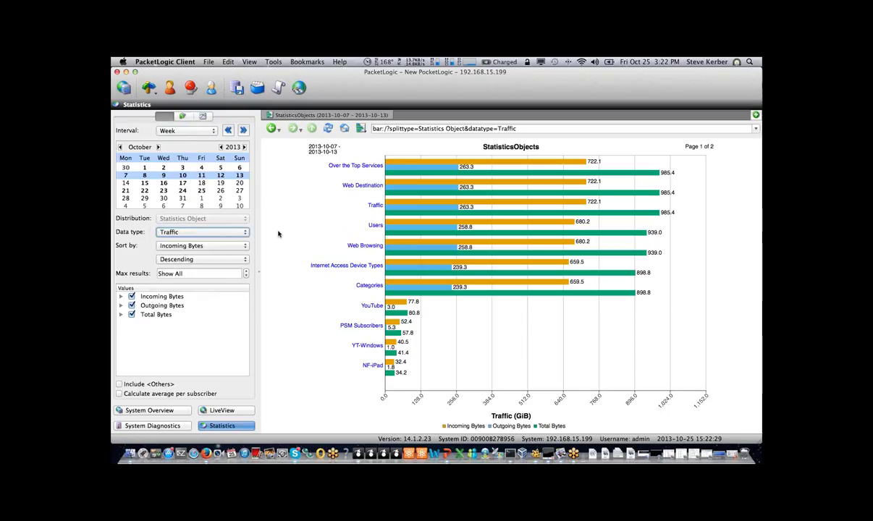
# Open the Traffic statistics object's chart and view it as a Percent Bar Chart, followed by a Line Chart
pyautogui.click(374, 208)
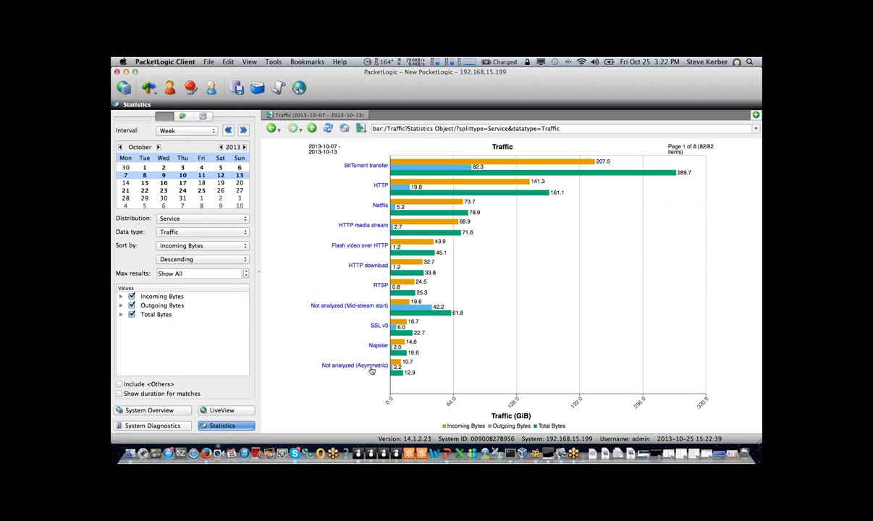
pyautogui.click(362, 128)
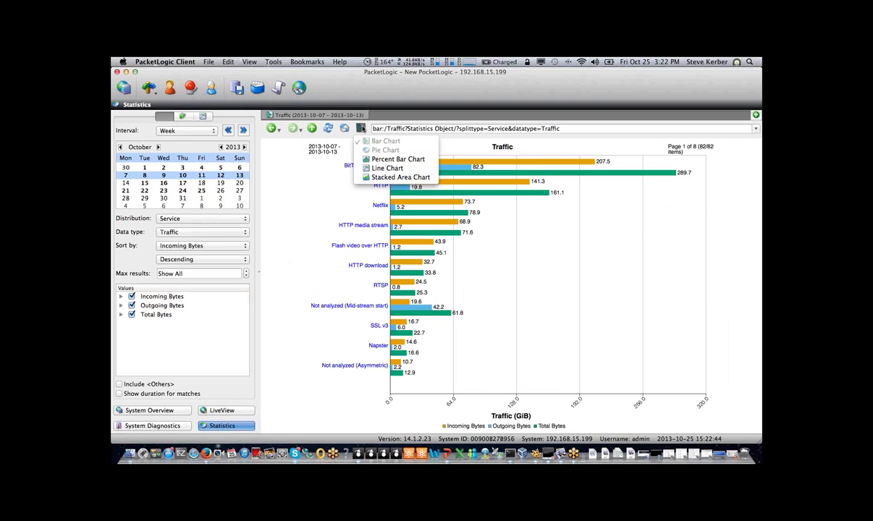
pyautogui.click(362, 159)
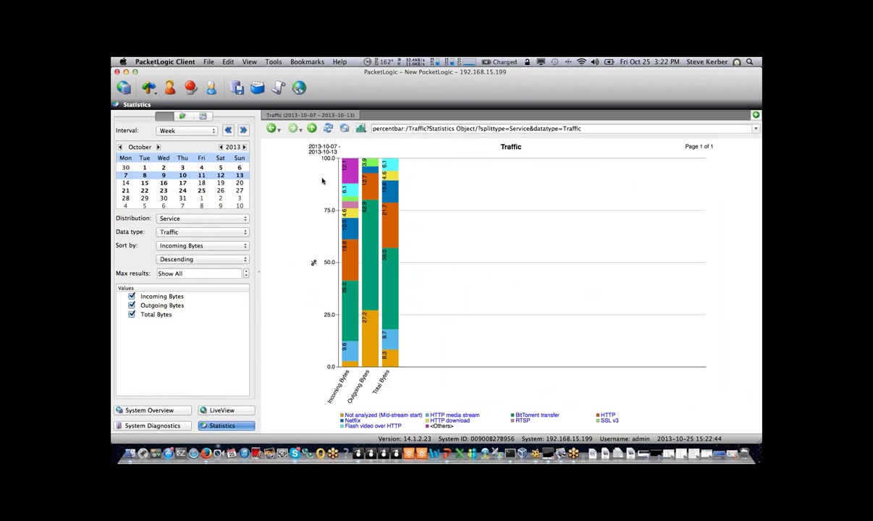
pyautogui.click(361, 128)
pyautogui.click(386, 168)
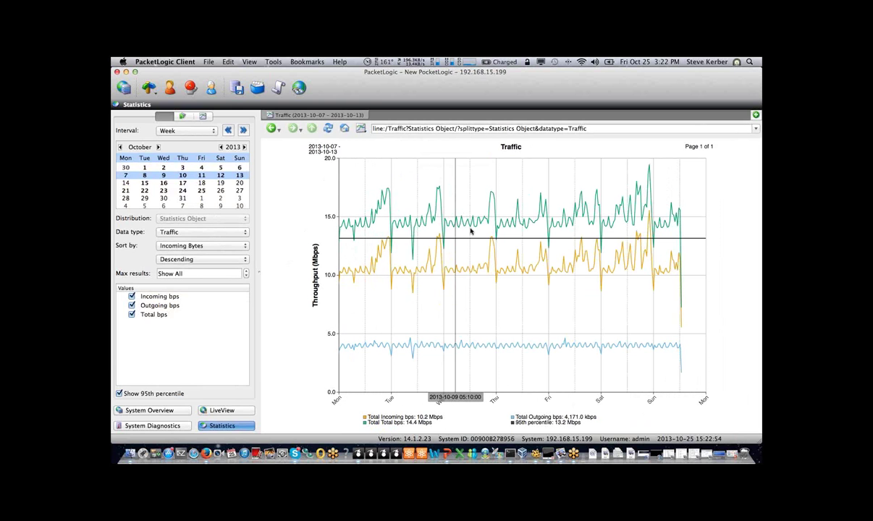
# Switch the Traffic graph to a Stacked Area Chart and hide Outgoing bps and Total bps
pyautogui.click(362, 130)
pyautogui.click(358, 167)
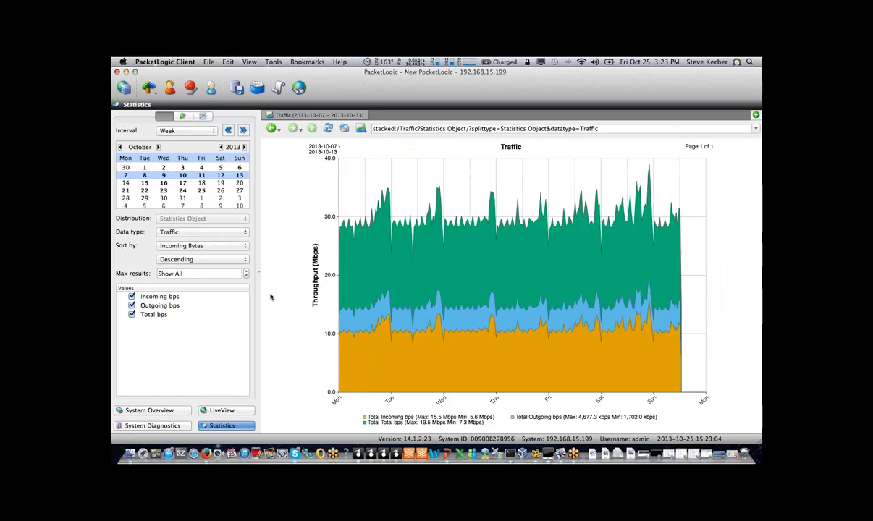
pyautogui.click(131, 306)
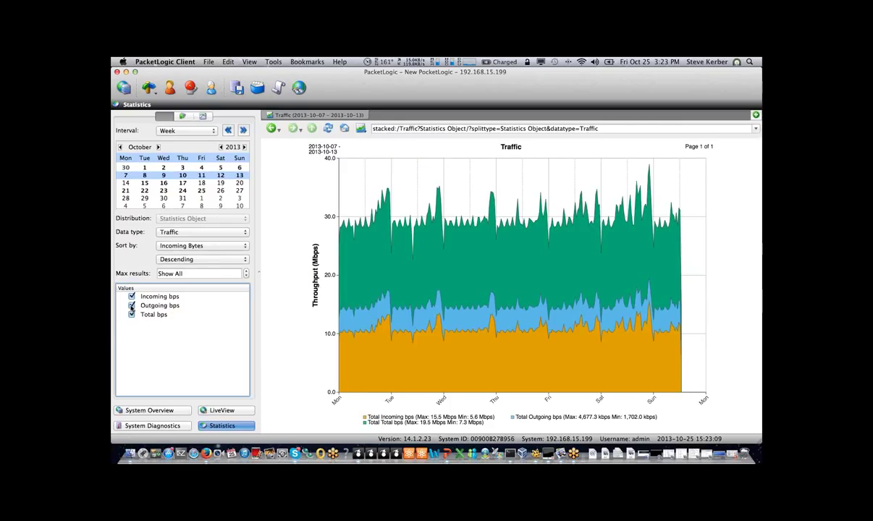
pyautogui.click(131, 314)
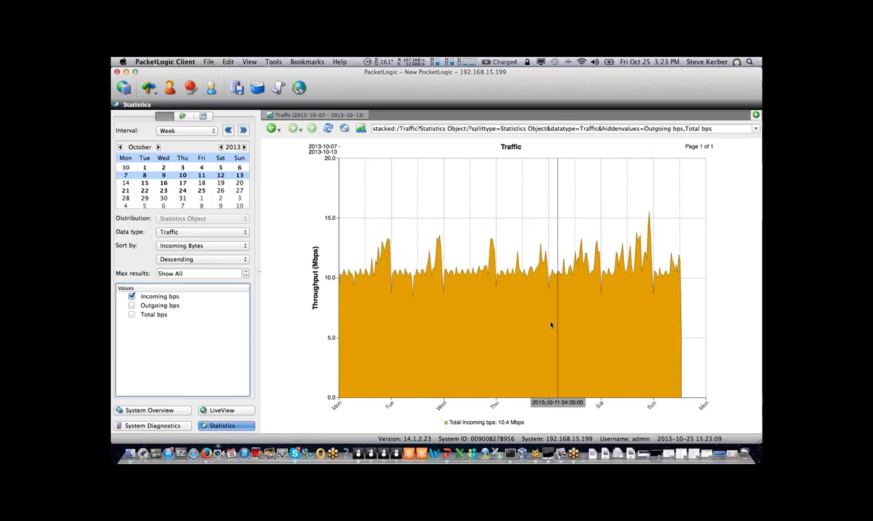
# Add the HTTP, HTTP media stream, Flash video over HTTP, HTTP download and HTTP audio stream services to the Traffic graph
pyautogui.click(198, 116)
pyautogui.click(121, 155)
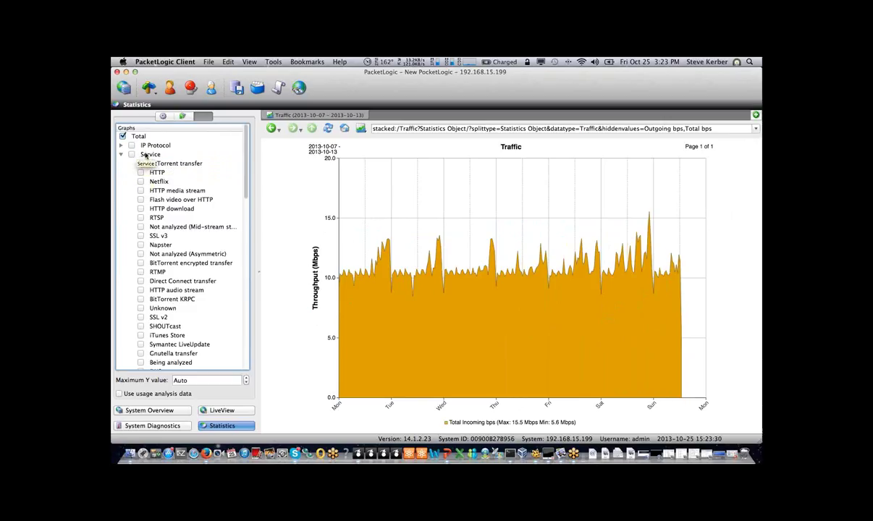
pyautogui.click(140, 173)
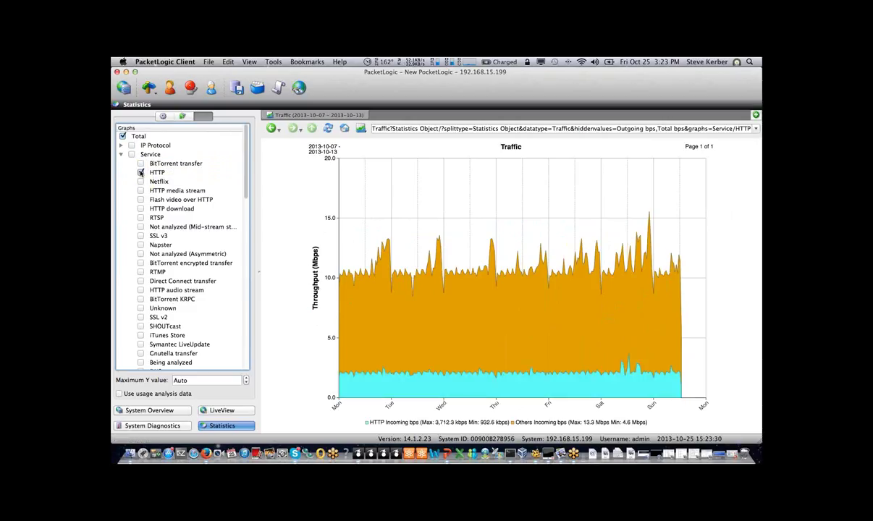
pyautogui.click(140, 190)
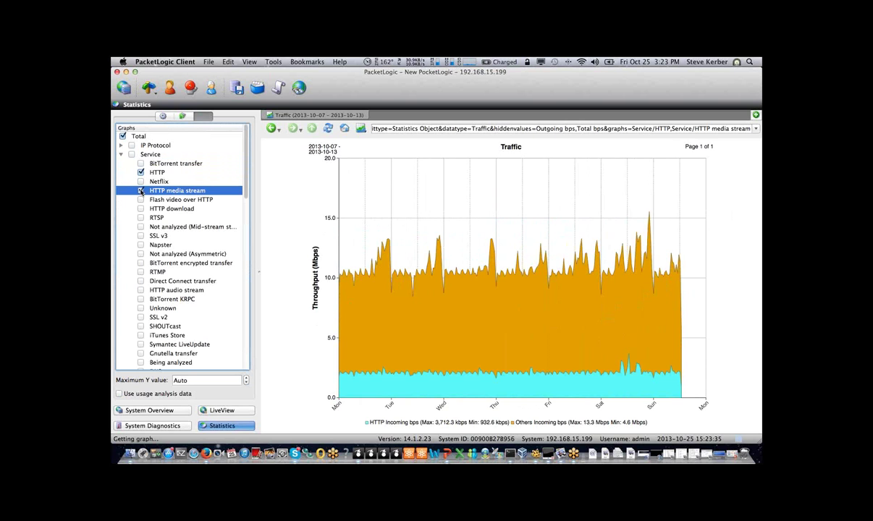
pyautogui.click(140, 201)
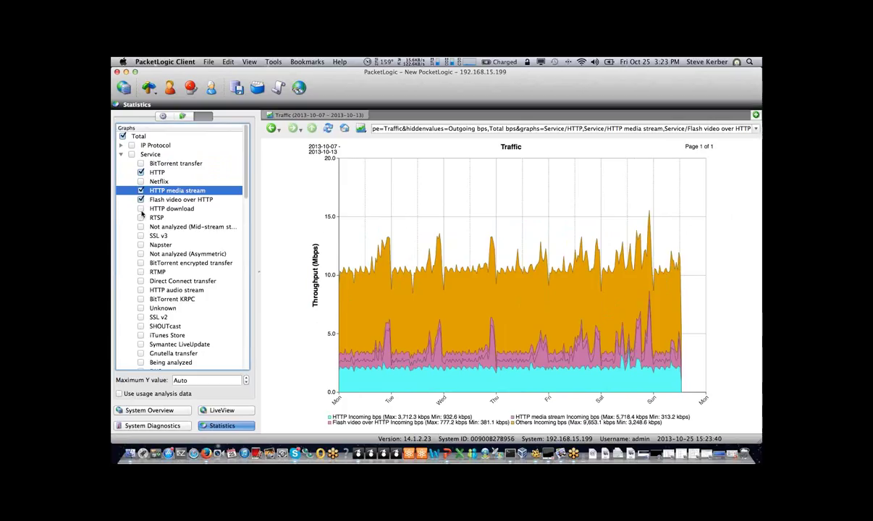
pyautogui.click(140, 209)
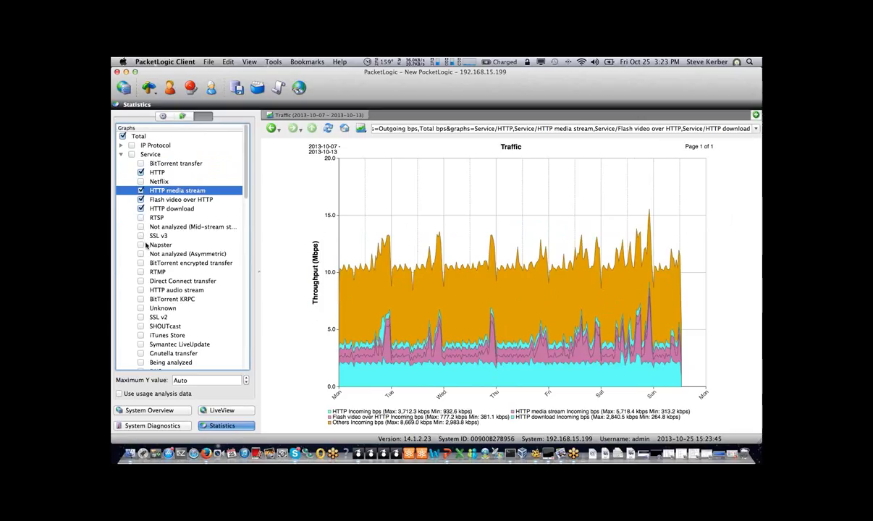
pyautogui.click(140, 290)
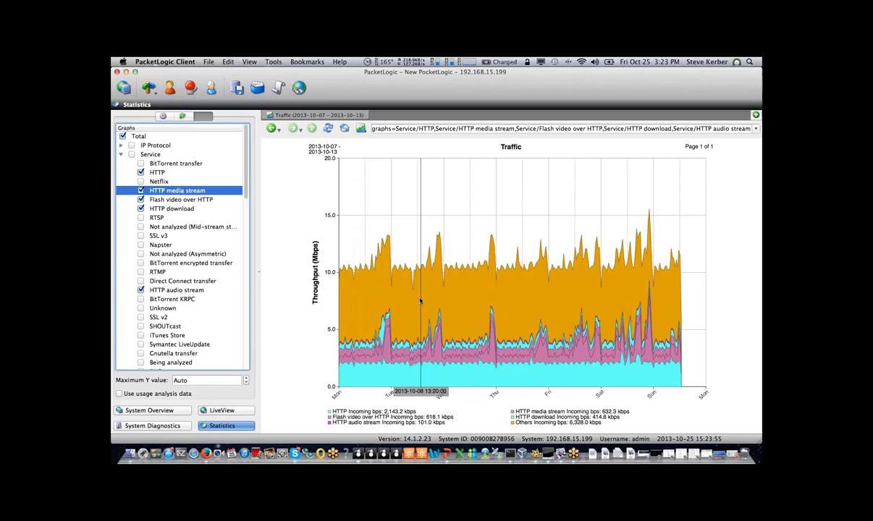
# Narrow the Traffic graph's time range to 10/8/13 1:00 PM – 10/9/13 3:55 AM, and further to 10/8/13 5:37 PM – 8:00 PM
pyautogui.moveTo(420, 300); pyautogui.dragTo(452, 303)
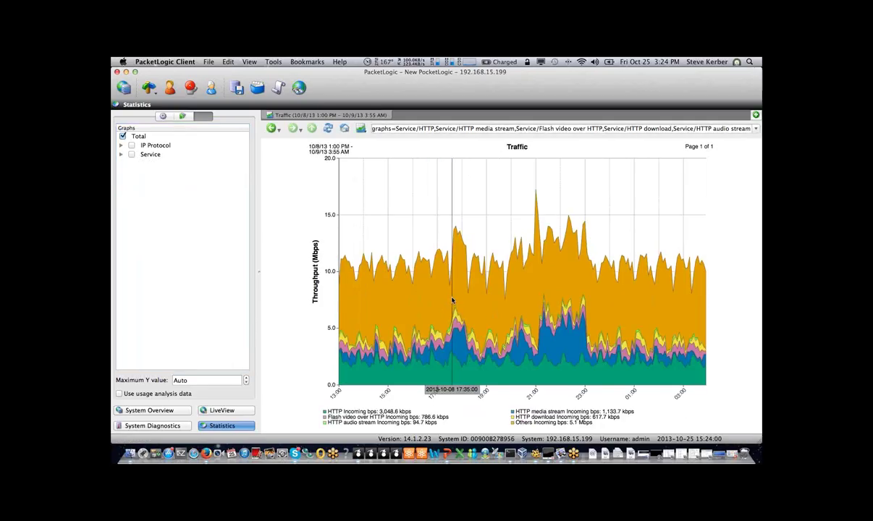
pyautogui.moveTo(451, 301); pyautogui.dragTo(510, 301)
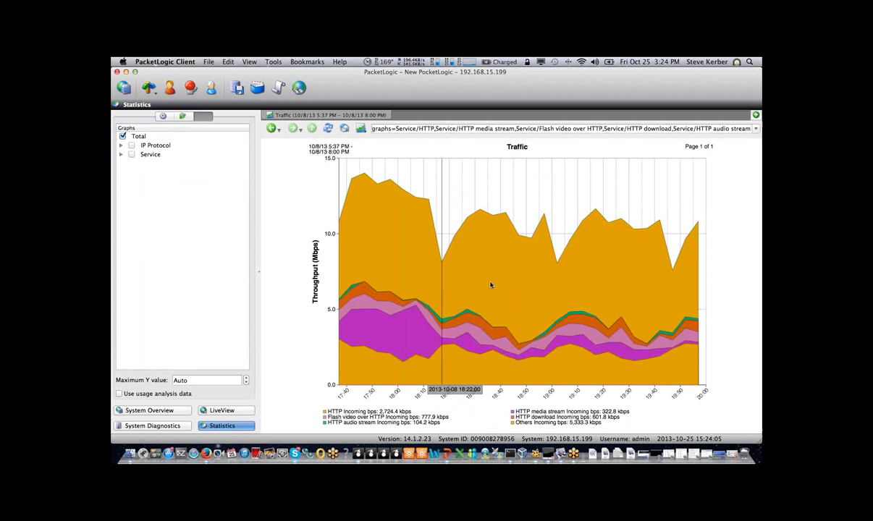
# Show the Statistics bookmarks with the weekly folder under Remote Bookmarks
pyautogui.rightClick(517, 279)
pyautogui.click(543, 280)
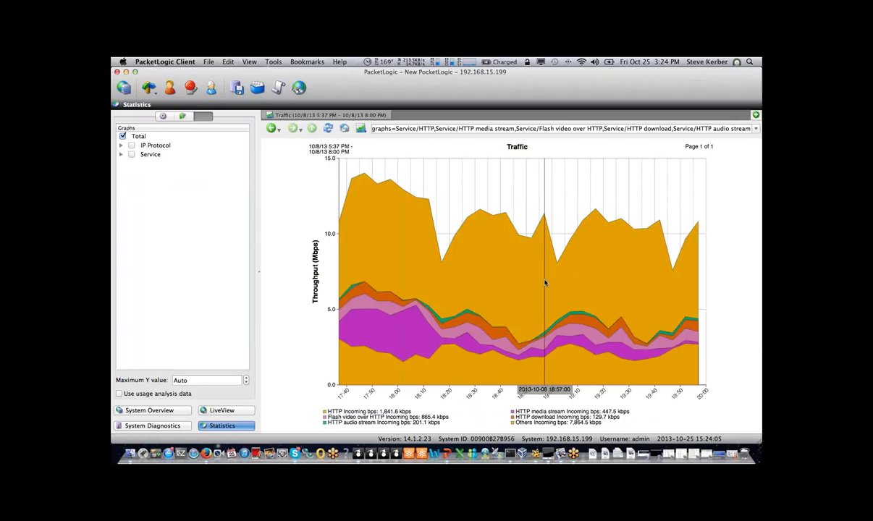
pyautogui.click(184, 117)
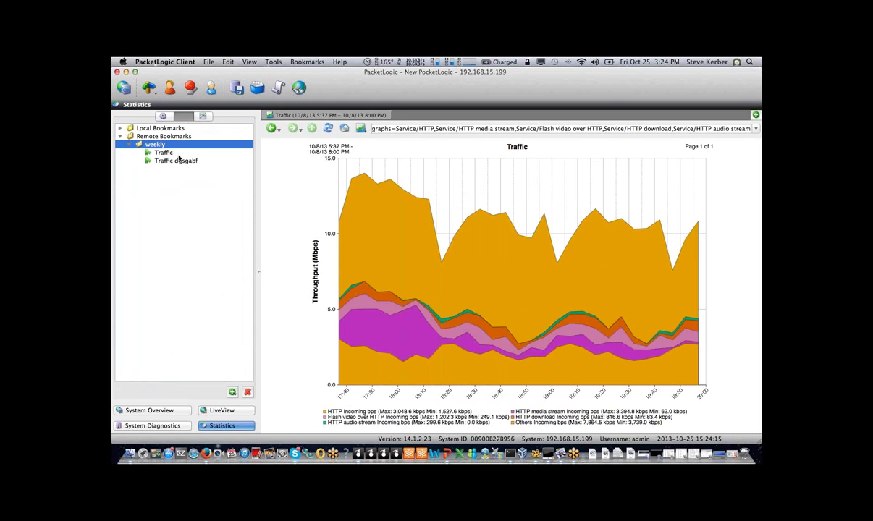
# Bookmark the current Traffic graph in the weekly remote folder and delete that new bookmark again
pyautogui.moveTo(429, 231)
pyautogui.mouseDown()
pyautogui.moveTo(269, 167)
pyautogui.moveTo(163, 154)
pyautogui.mouseUp()
pyautogui.click(162, 169)
pyautogui.rightClick(162, 168)
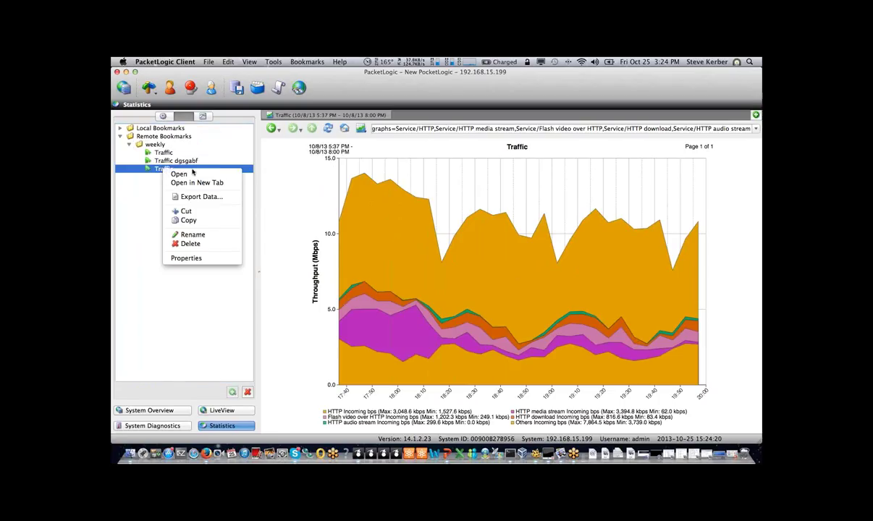
pyautogui.click(190, 243)
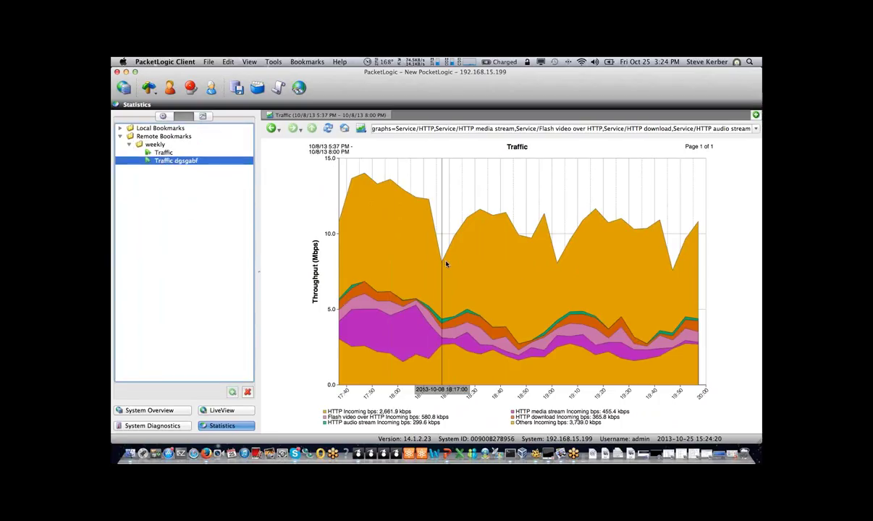
# Bookmark the current Traffic graph in the weekly remote folder and rename the bookmark as zoomed in
pyautogui.moveTo(391, 192); pyautogui.dragTo(154, 144)
pyautogui.click(165, 169)
pyautogui.rightClick(170, 171)
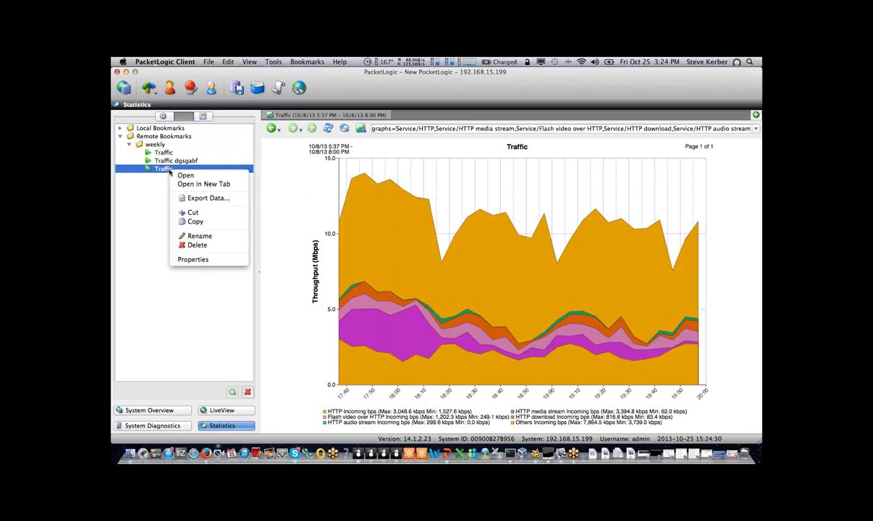
pyautogui.click(206, 236)
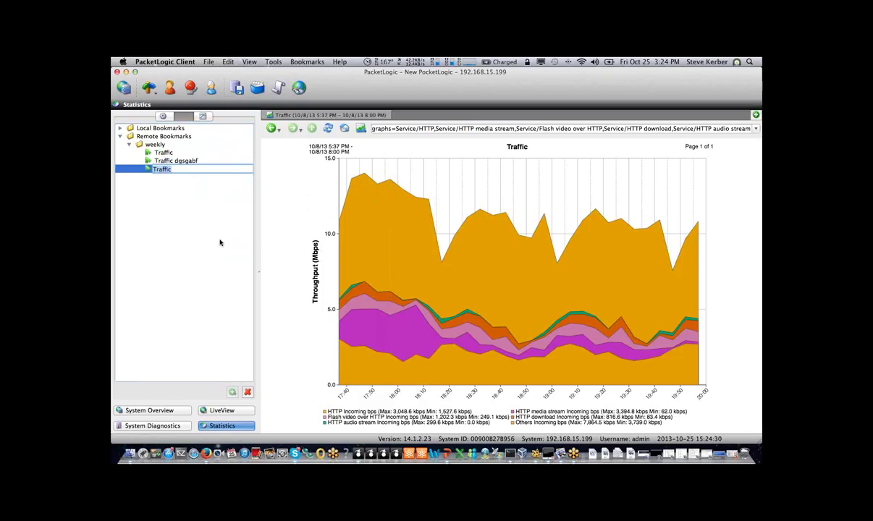
pyautogui.write('zo')
pyautogui.press('Return')
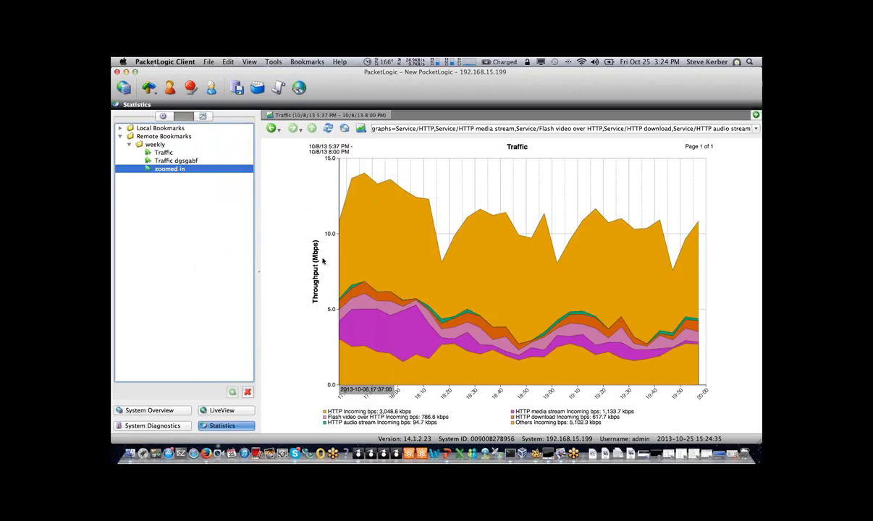
pyautogui.click(164, 165)
pyautogui.click(162, 169)
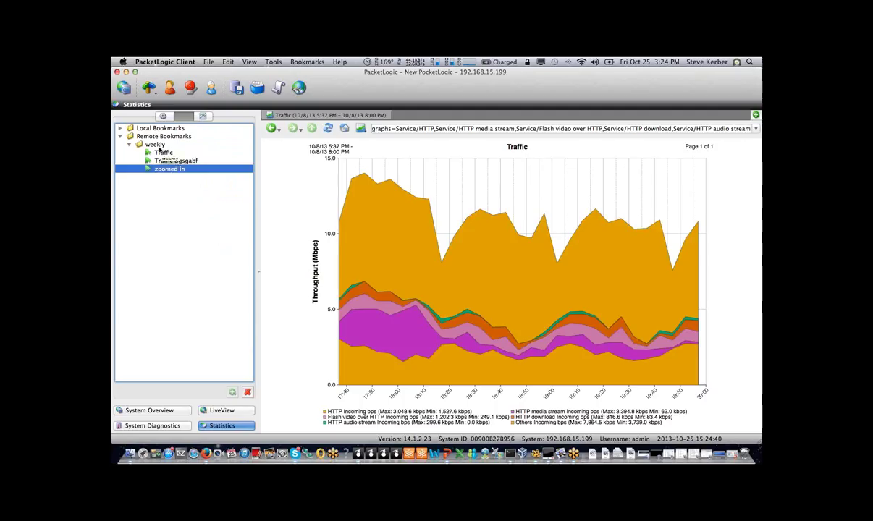
# Export the weekly bookmark folder's data as a single PDF file named weekly, with all pages, to Downloads
pyautogui.rightClick(163, 145)
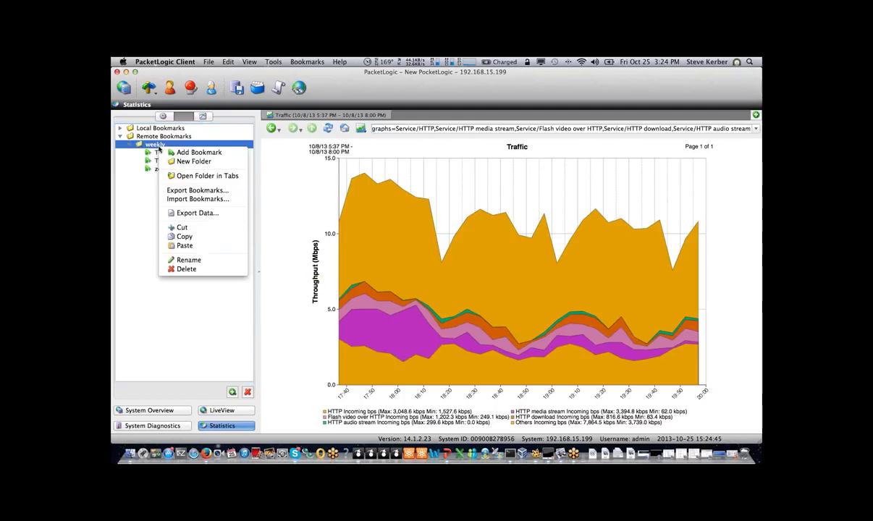
pyautogui.click(201, 215)
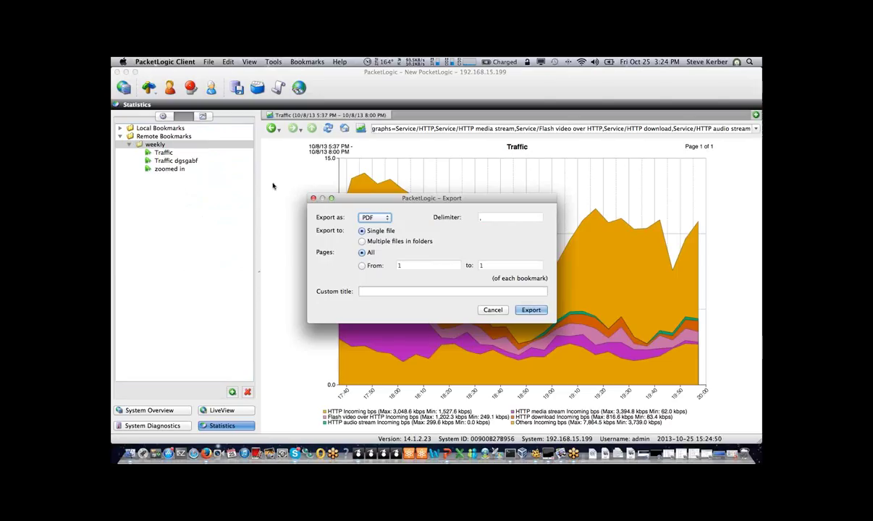
pyautogui.click(387, 218)
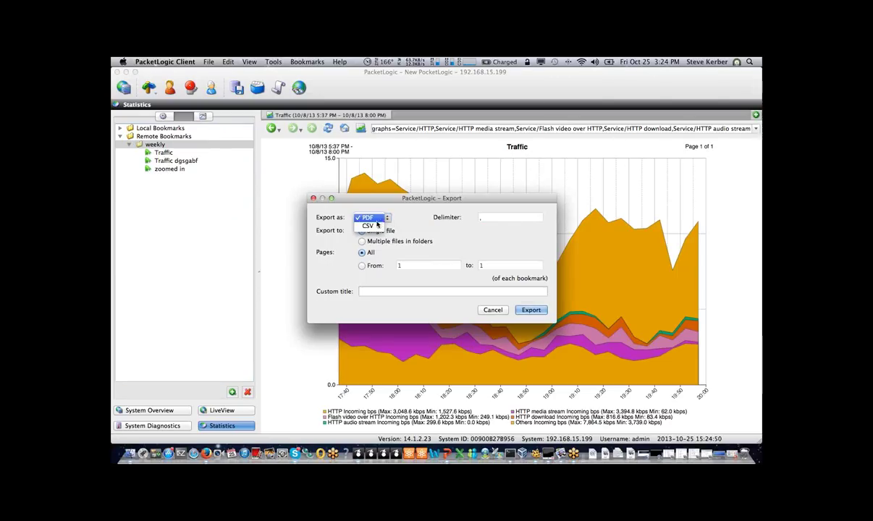
pyautogui.click(536, 310)
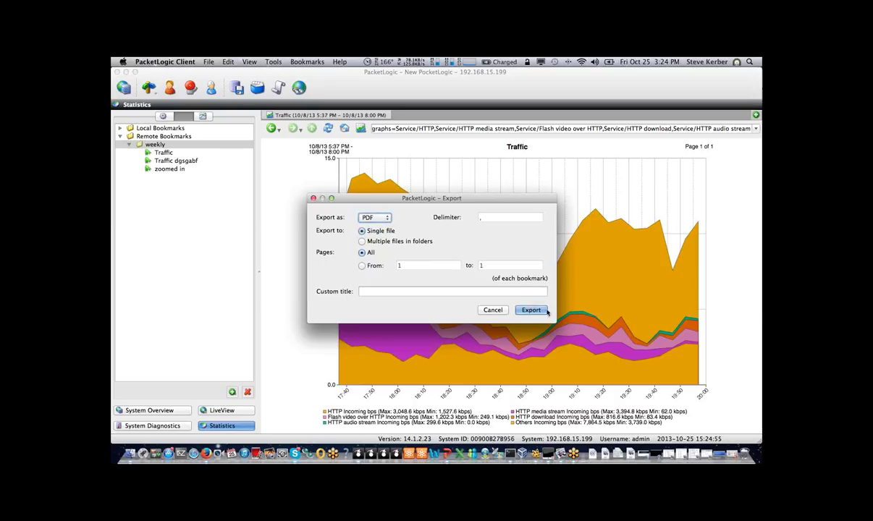
pyautogui.click(539, 310)
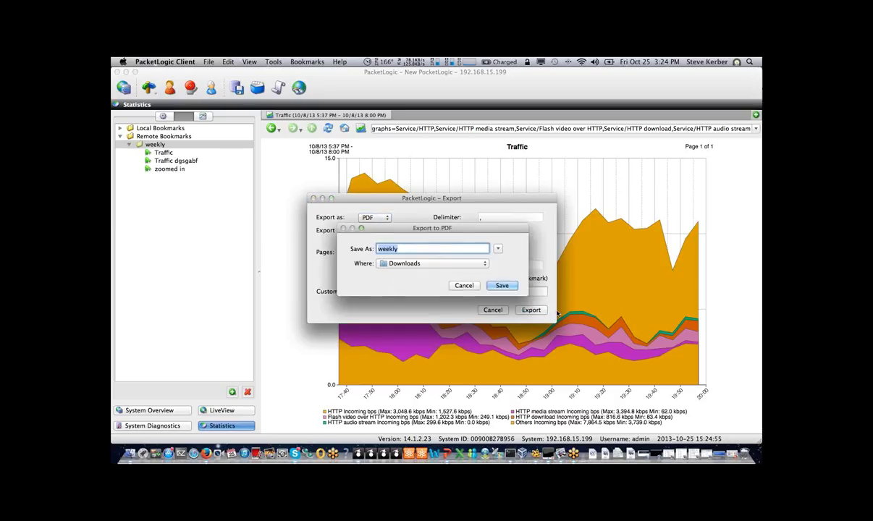
pyautogui.click(510, 287)
pyautogui.click(501, 285)
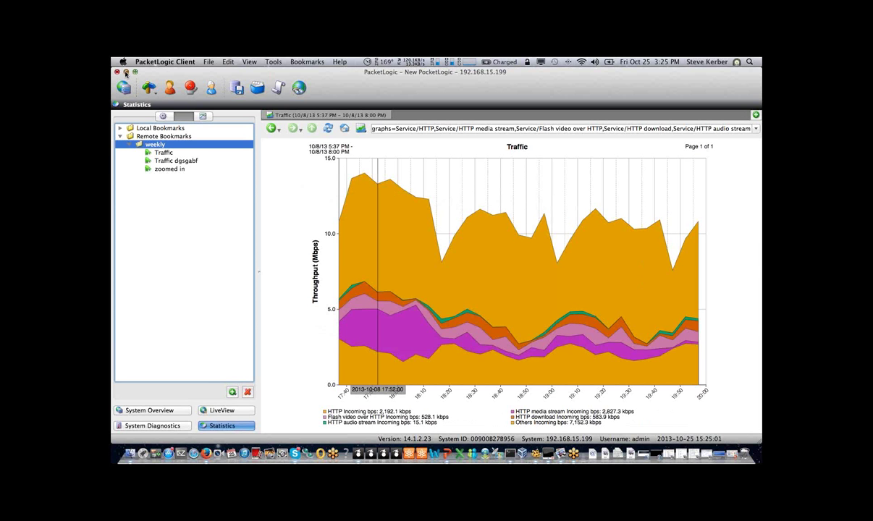
# Export the weekly bookmark folder's data again as a single PDF named weekly, this time to the Desktop
pyautogui.click(126, 73)
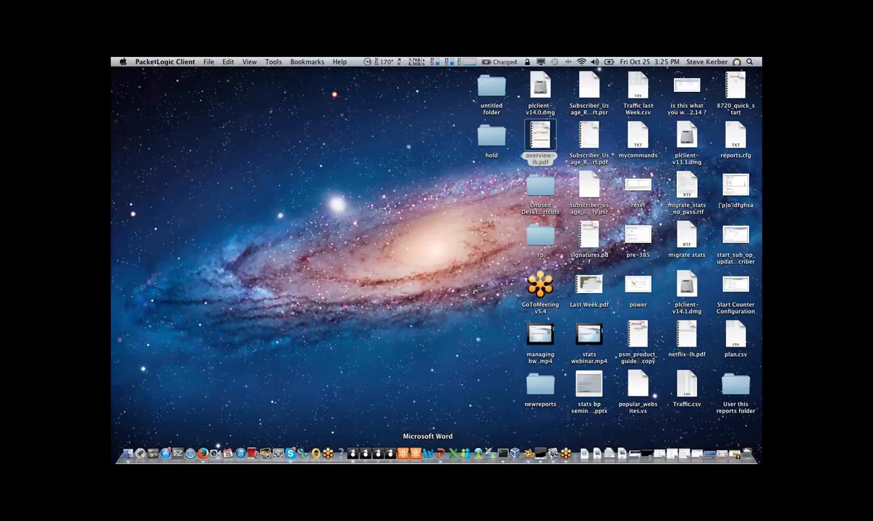
pyautogui.click(354, 454)
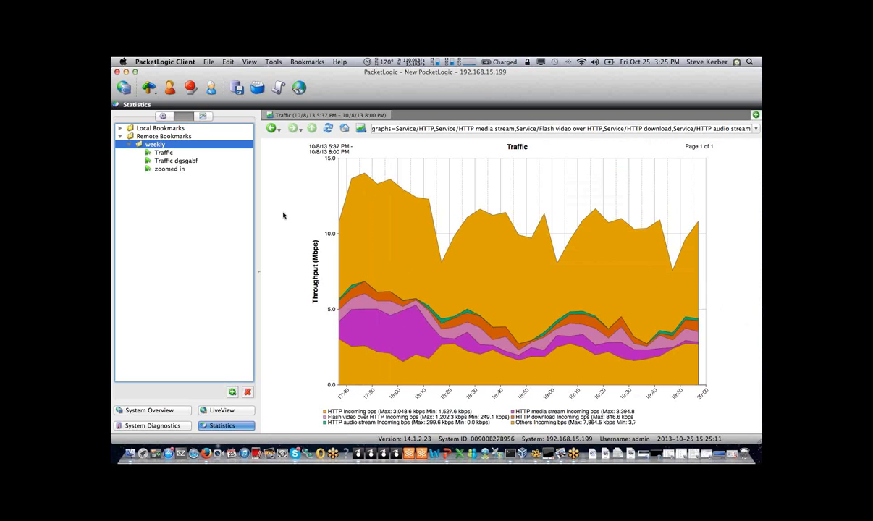
pyautogui.rightClick(145, 139)
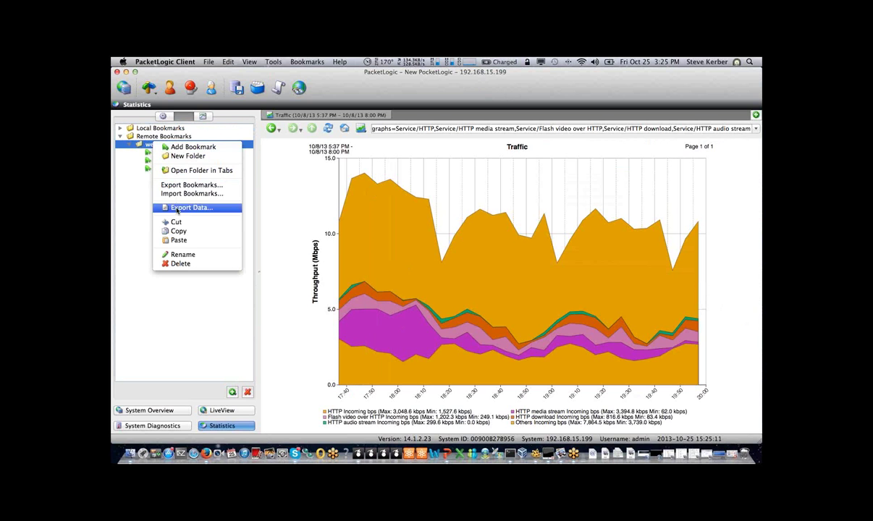
pyautogui.click(189, 197)
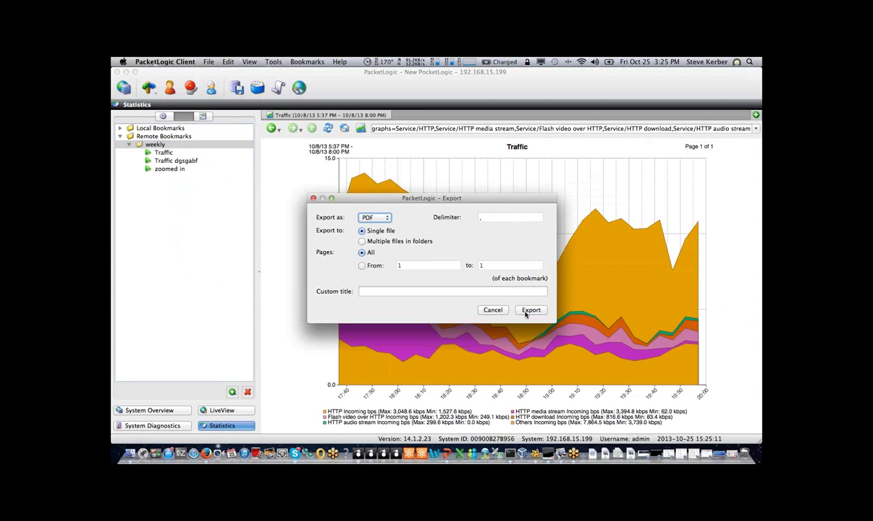
pyautogui.click(529, 311)
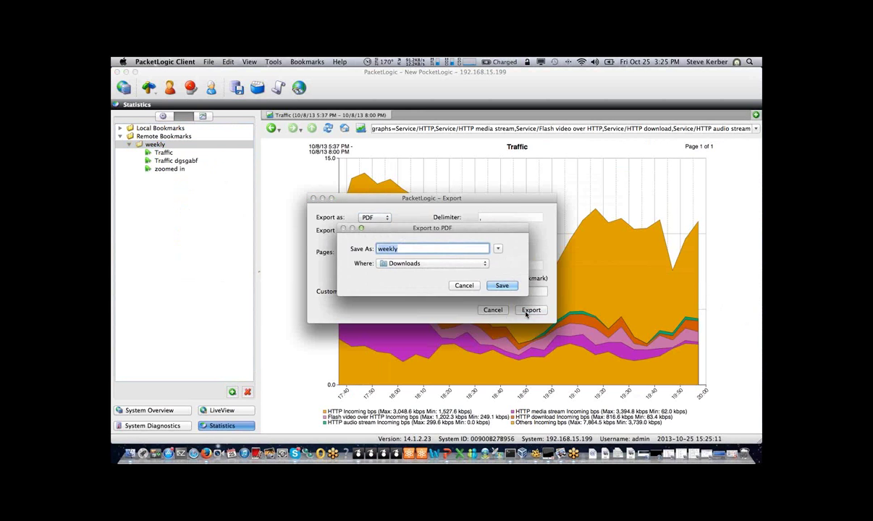
pyautogui.click(474, 263)
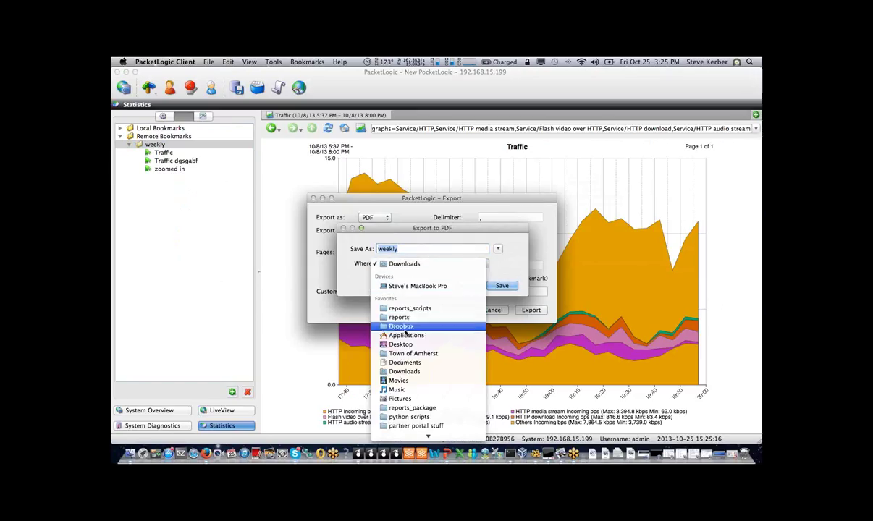
pyautogui.click(405, 344)
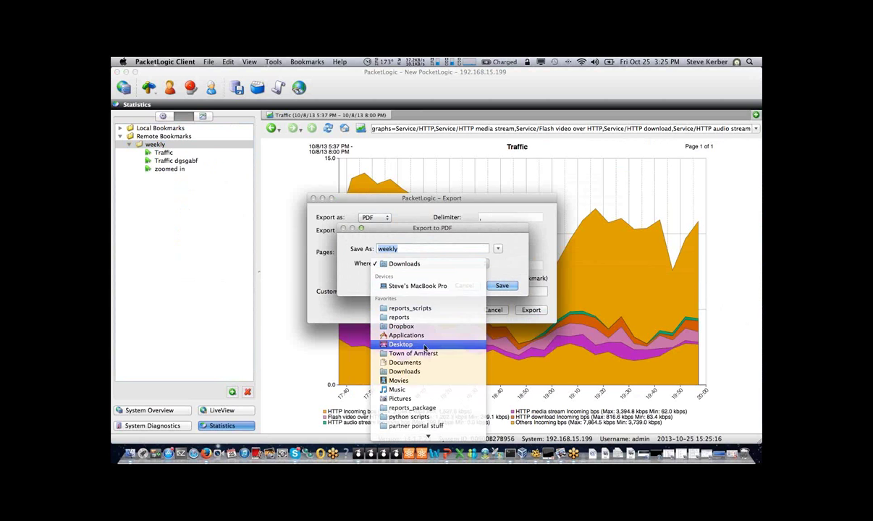
pyautogui.click(508, 288)
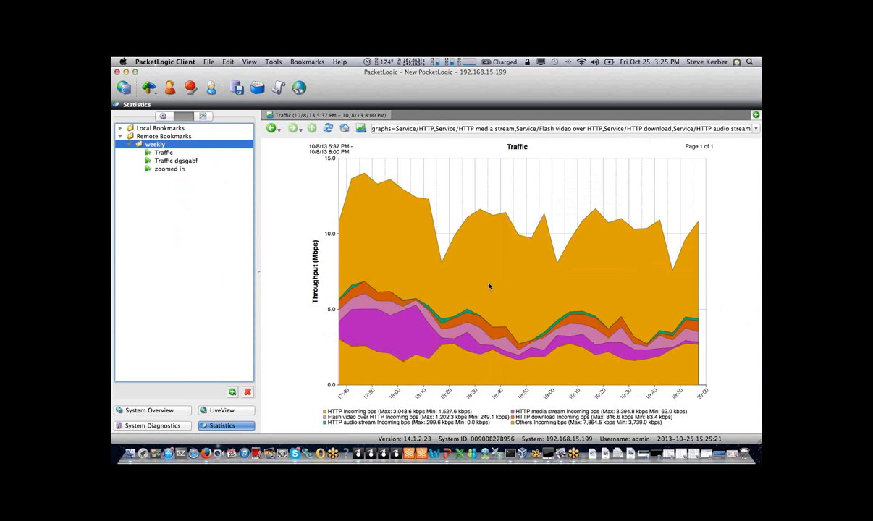
# Open weekly.pdf from the desktop in Preview, look through the exported Traffic graphs on its three pages and put the document away
pyautogui.click(126, 72)
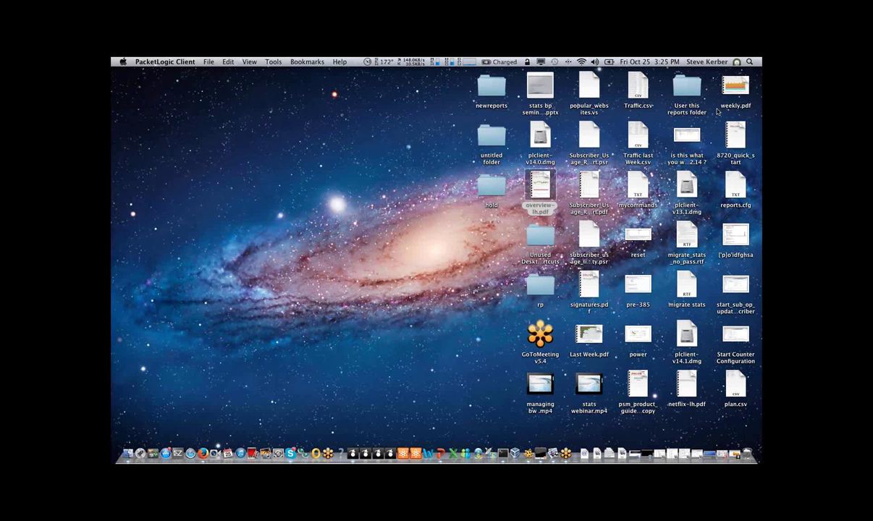
pyautogui.doubleClick(726, 86)
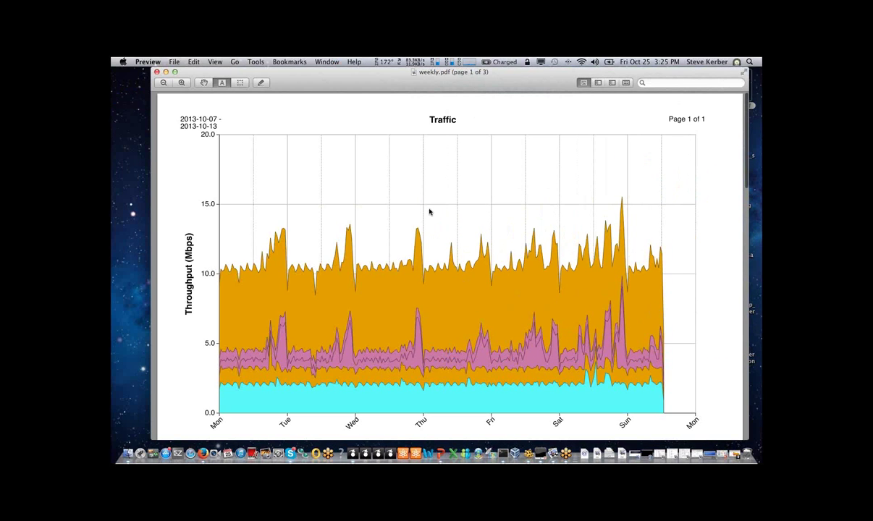
pyautogui.scroll(-15, 429, 212)
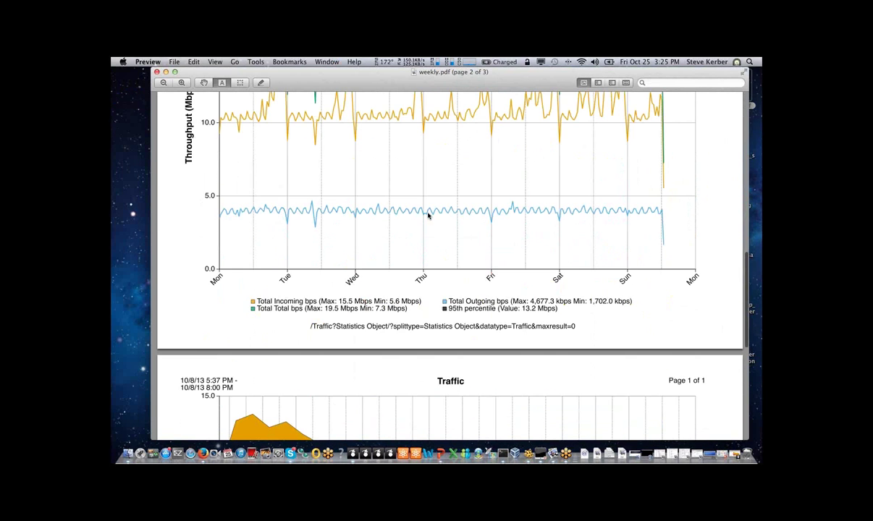
pyautogui.scroll(-8, 428, 215)
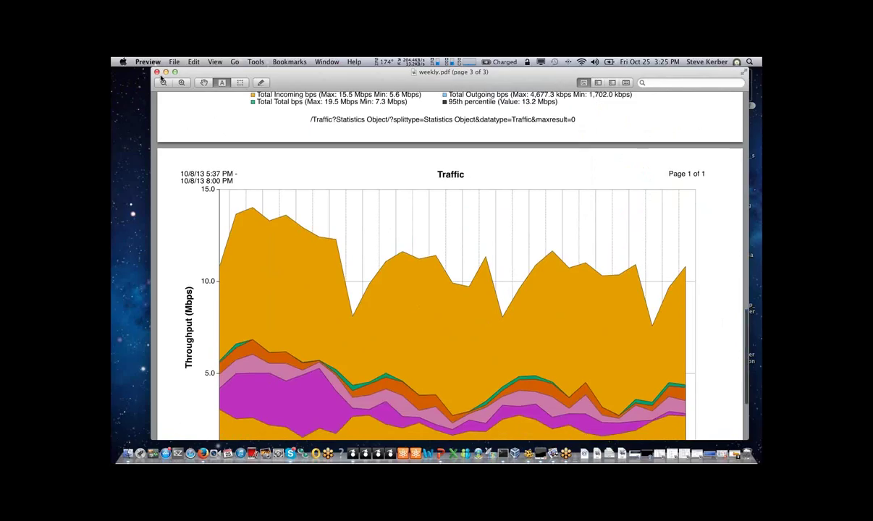
pyautogui.moveTo(152, 77); pyautogui.dragTo(163, 78)
pyautogui.click(166, 74)
# Open Last Week.pdf, examine its Traffic, Subscribers, Web Browsing and weekly Traffic charts, and close it
pyautogui.doubleClick(490, 258)
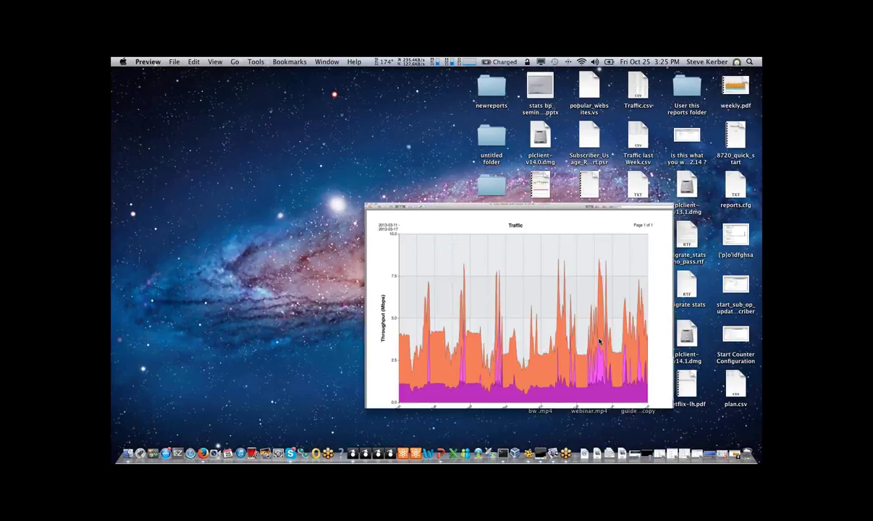
pyautogui.scroll(20, 491, 257)
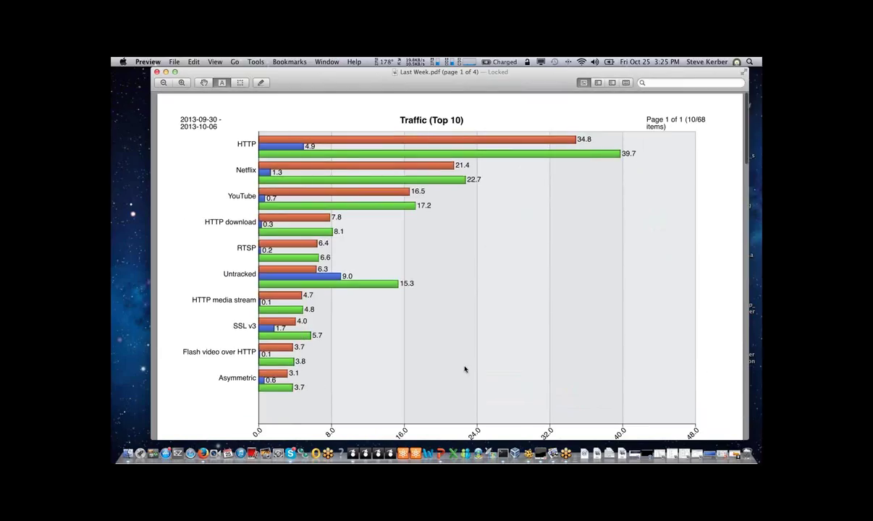
pyautogui.scroll(-1, 465, 368)
pyautogui.scroll(-10, 466, 368)
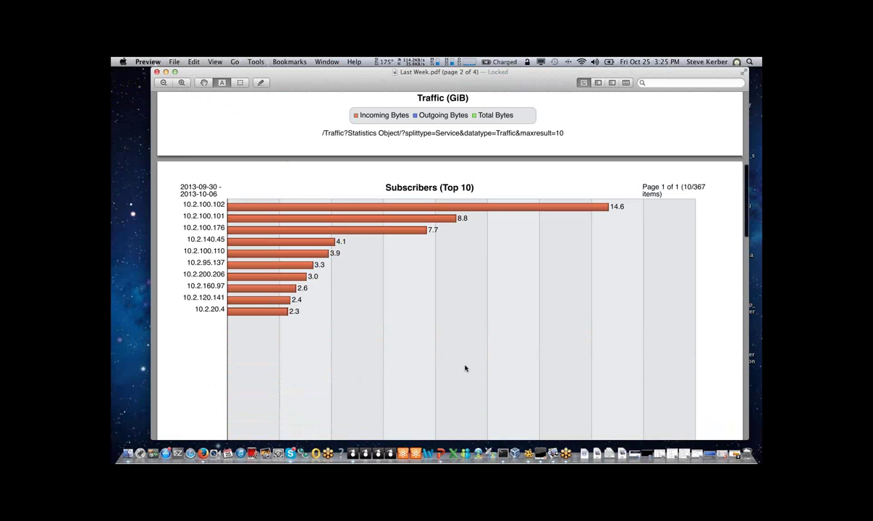
pyautogui.scroll(-5, 465, 369)
pyautogui.scroll(-8, 464, 369)
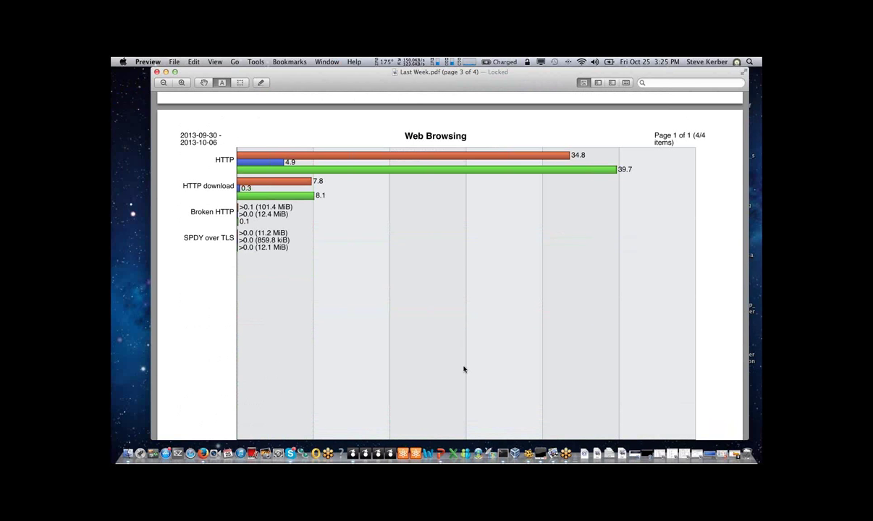
pyautogui.scroll(-10, 464, 370)
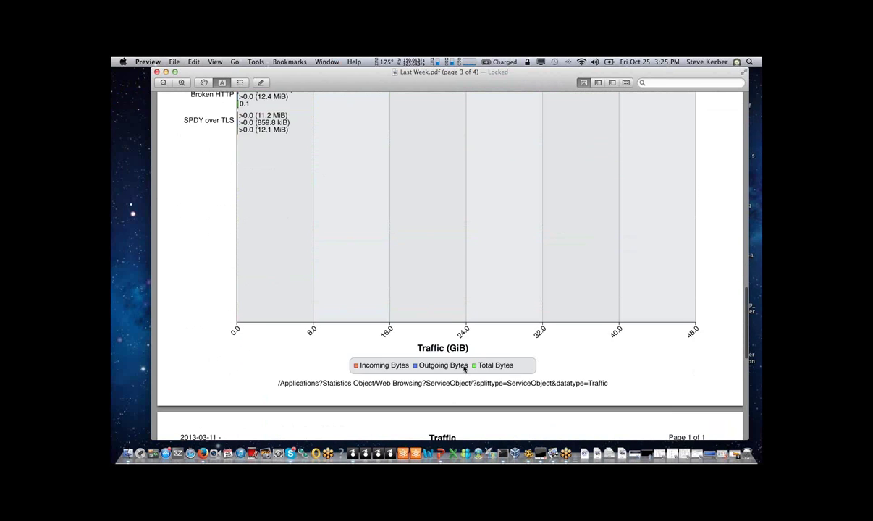
pyautogui.scroll(-6, 464, 370)
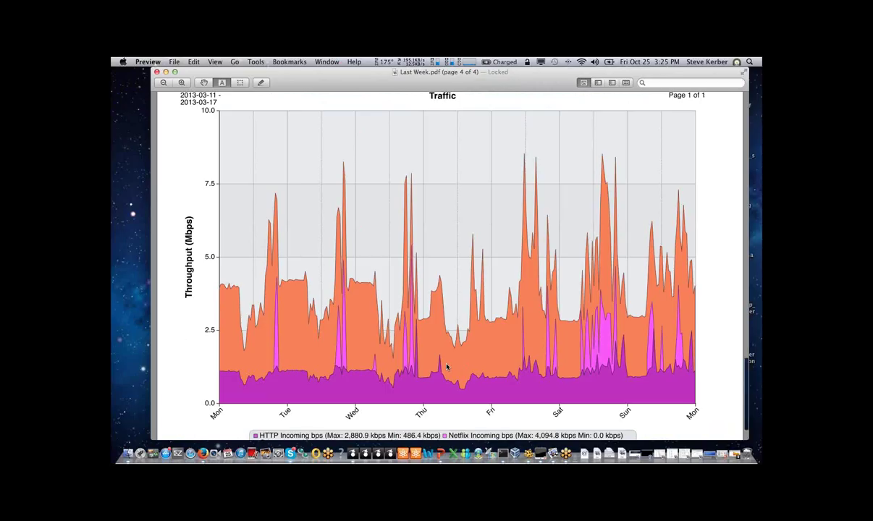
pyautogui.scroll(-3, 446, 367)
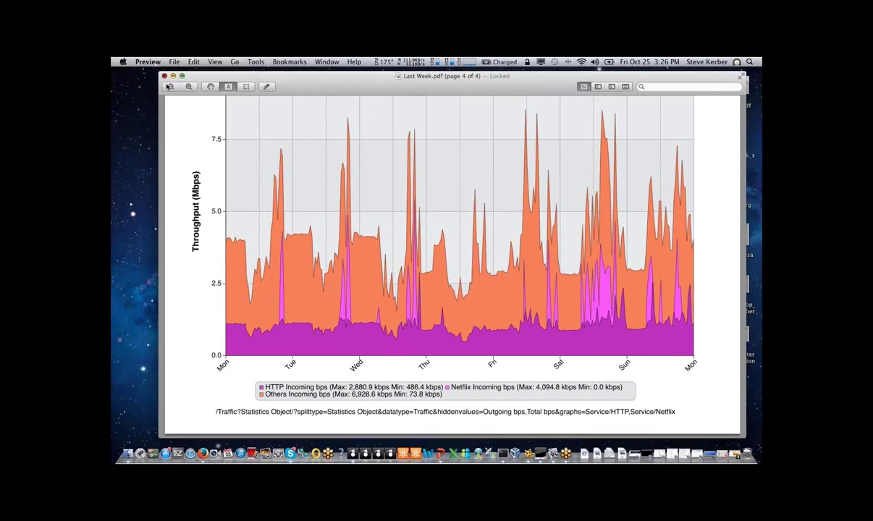
pyautogui.click(164, 76)
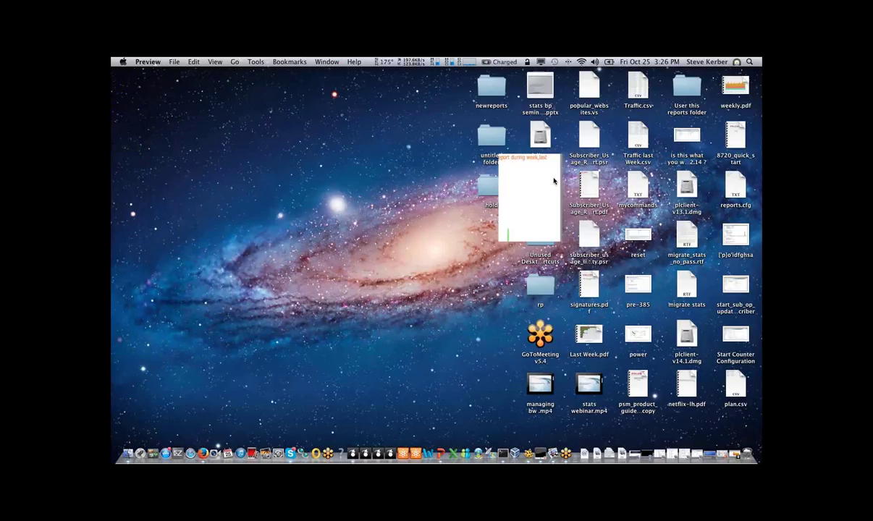
# Skim overview-lh.pdf to its last page, return to the first page and move the document window aside
pyautogui.scroll(-20, 388, 183)
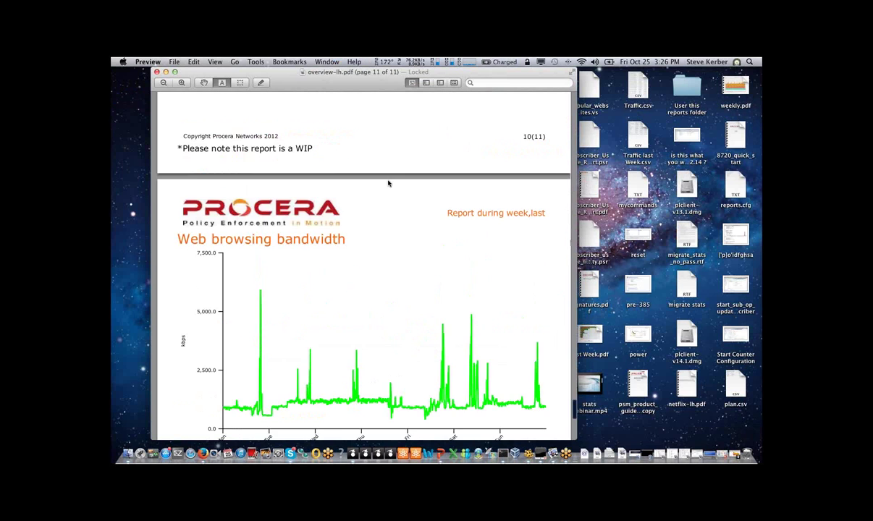
pyautogui.scroll(20, 387, 185)
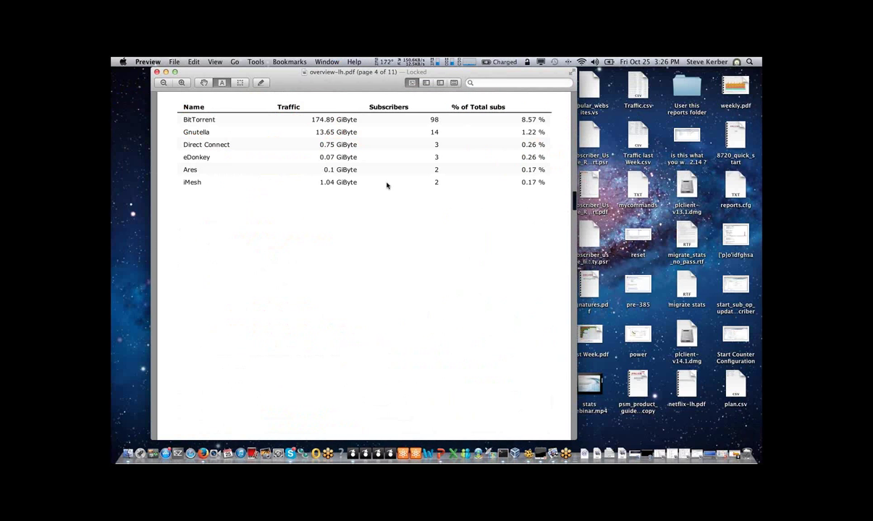
pyautogui.scroll(5, 387, 185)
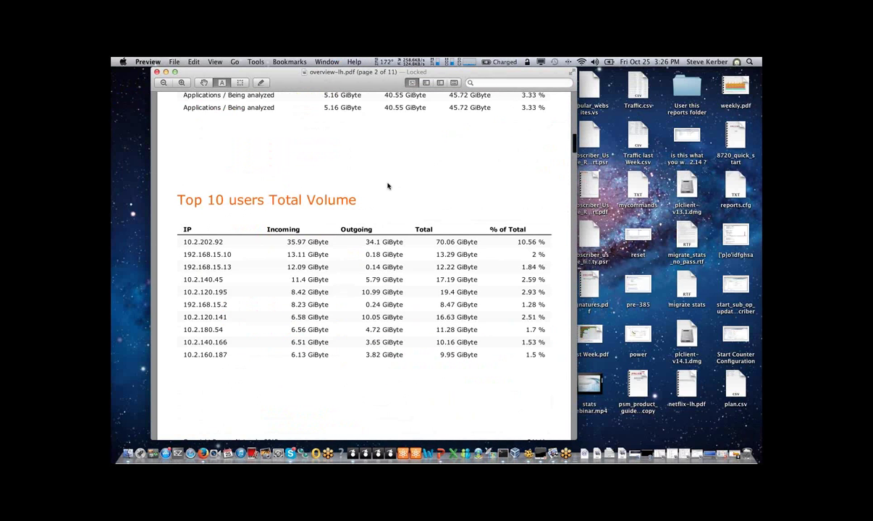
pyautogui.scroll(10, 387, 186)
pyautogui.moveTo(395, 72); pyautogui.dragTo(461, 72)
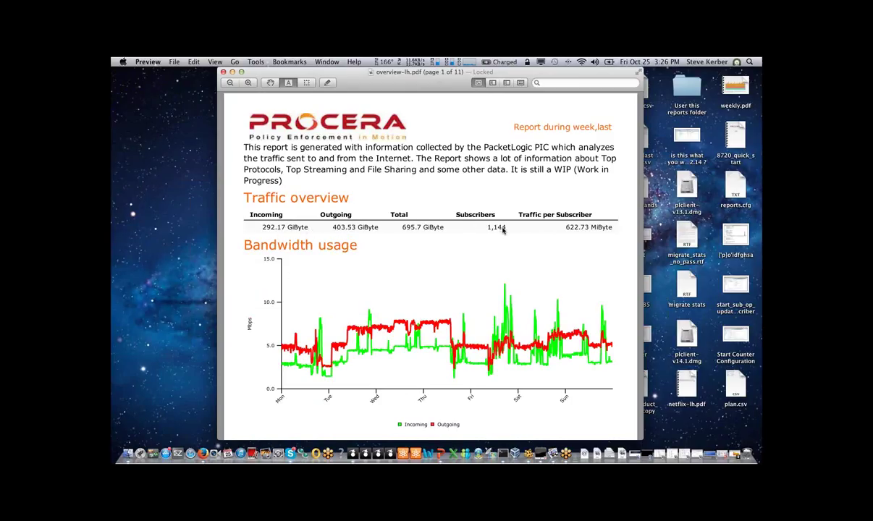
# Examine the report's Traffic overview, Bandwidth usage and Connections per second graphs, and the Top 10 protocols and users tables
pyautogui.scroll(-1, 434, 283)
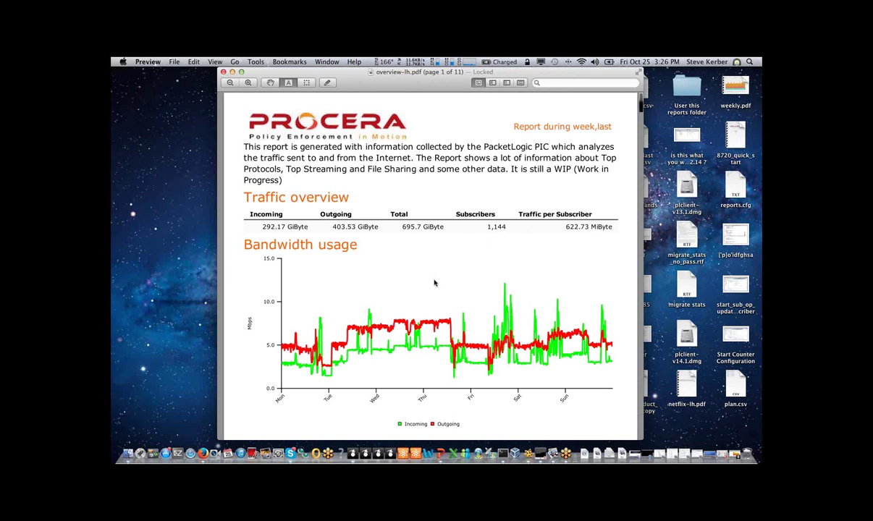
pyautogui.scroll(-5, 434, 283)
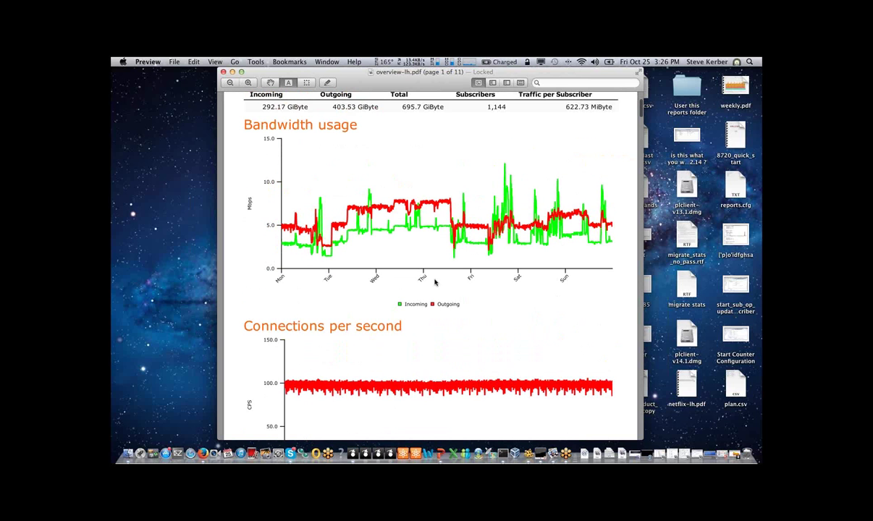
pyautogui.scroll(-3, 434, 283)
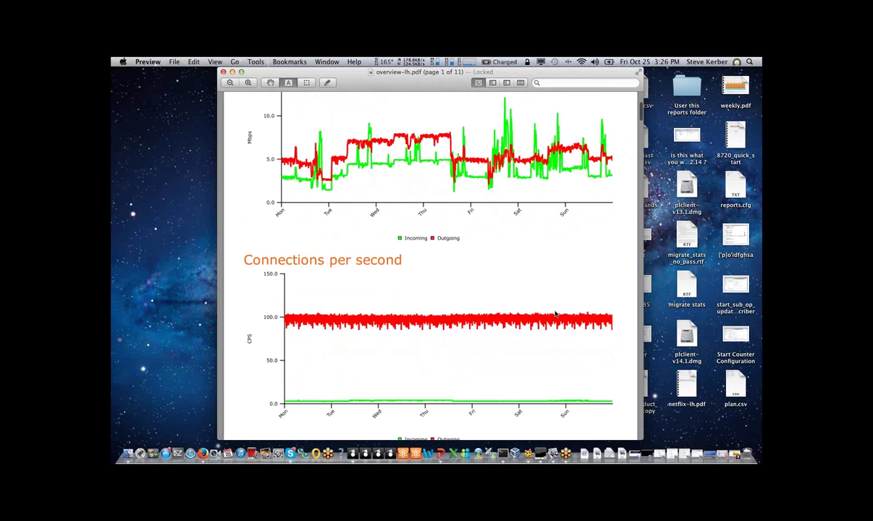
pyautogui.scroll(-12, 556, 314)
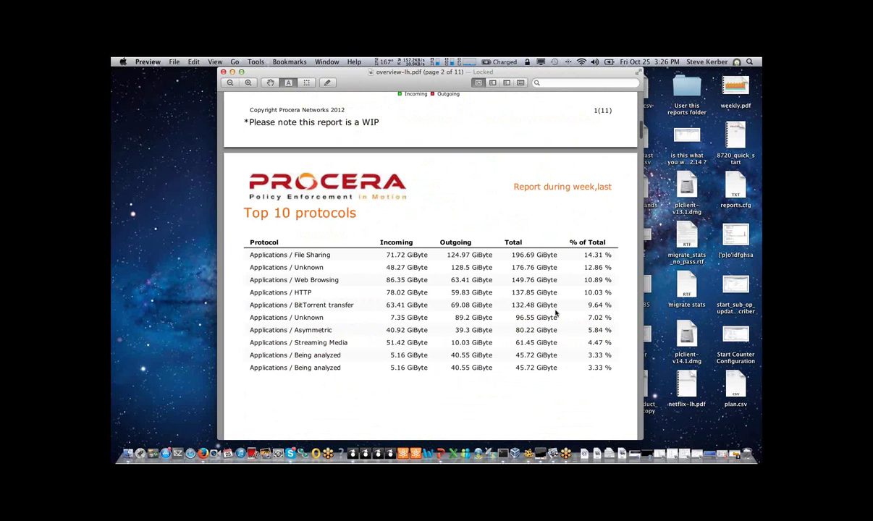
pyautogui.scroll(-2, 556, 314)
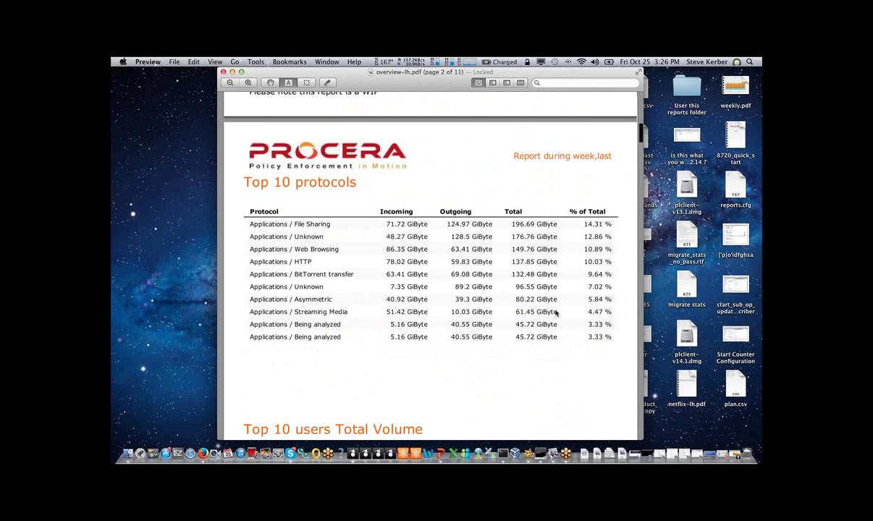
pyautogui.scroll(-3, 555, 313)
pyautogui.scroll(-6, 556, 313)
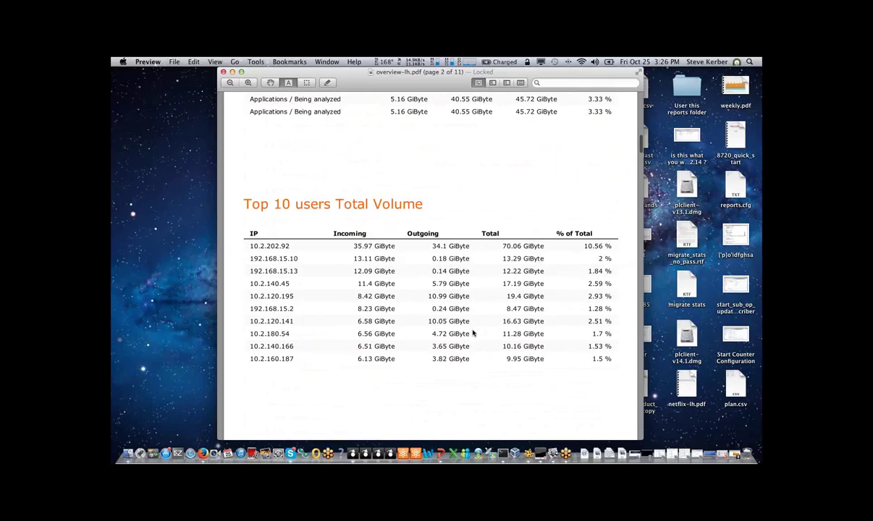
# Examine the Top Streaming Video and Top Filesharing tables on pages 3 and 4 of the report
pyautogui.scroll(-15, 472, 333)
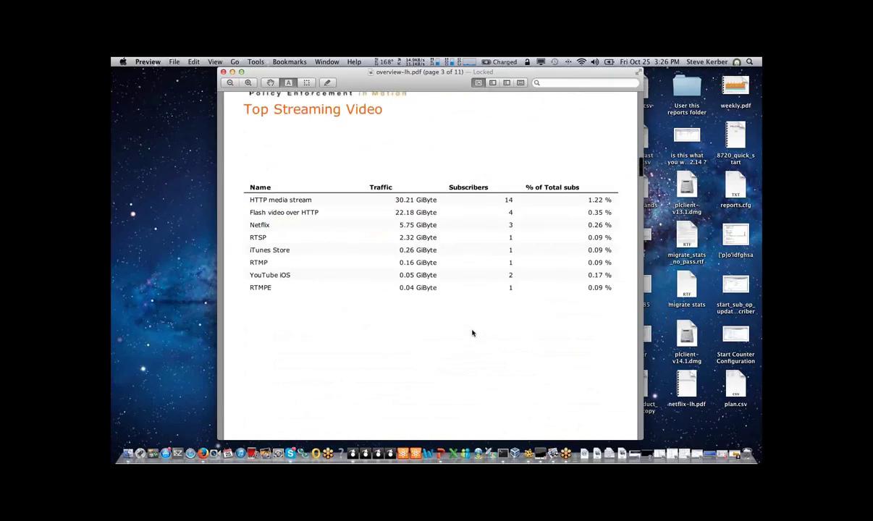
pyautogui.scroll(1, 472, 333)
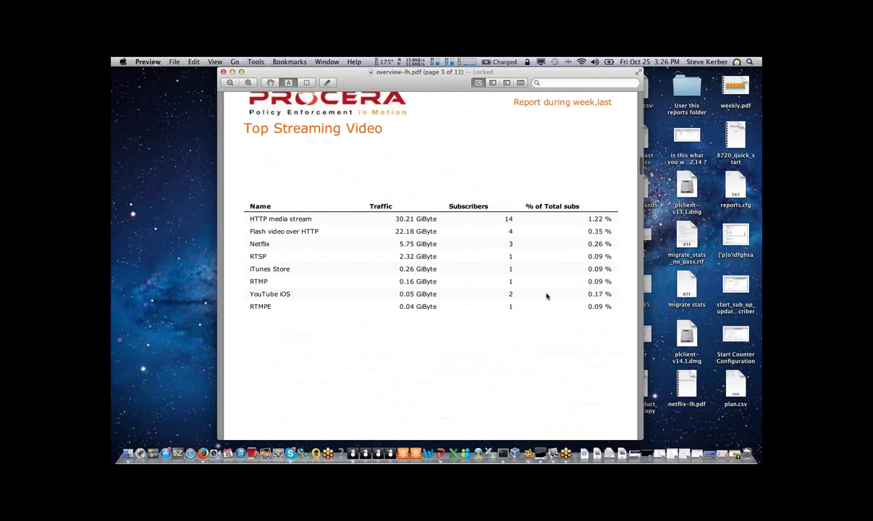
pyautogui.scroll(-15, 546, 295)
pyautogui.scroll(1, 545, 299)
pyautogui.scroll(-10, 482, 306)
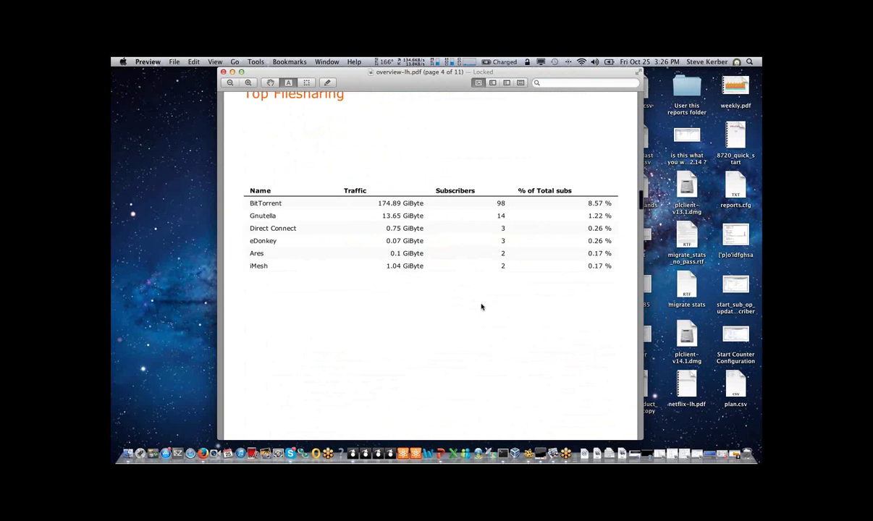
# Review the streaming video subscribers as a bar chart and as a pie chart, including the pie chart's legend
pyautogui.scroll(-10, 482, 307)
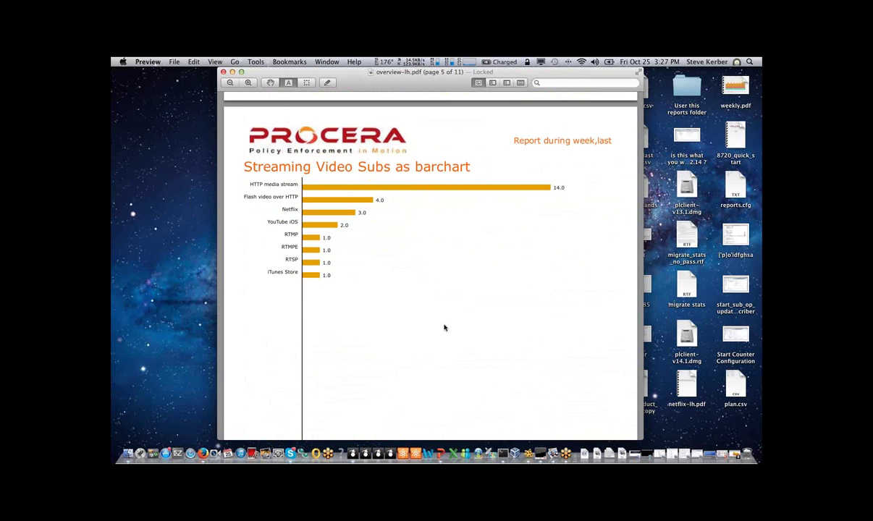
pyautogui.scroll(-10, 446, 327)
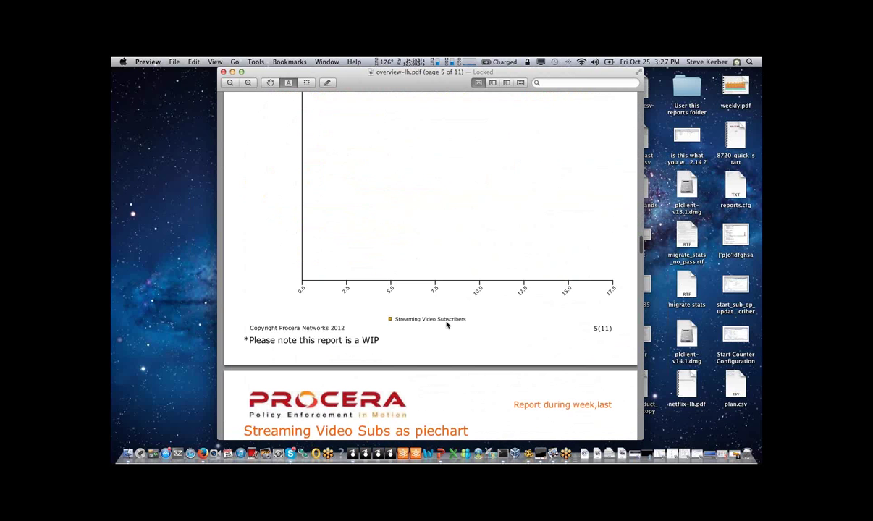
pyautogui.scroll(-5, 447, 324)
pyautogui.scroll(-1, 445, 325)
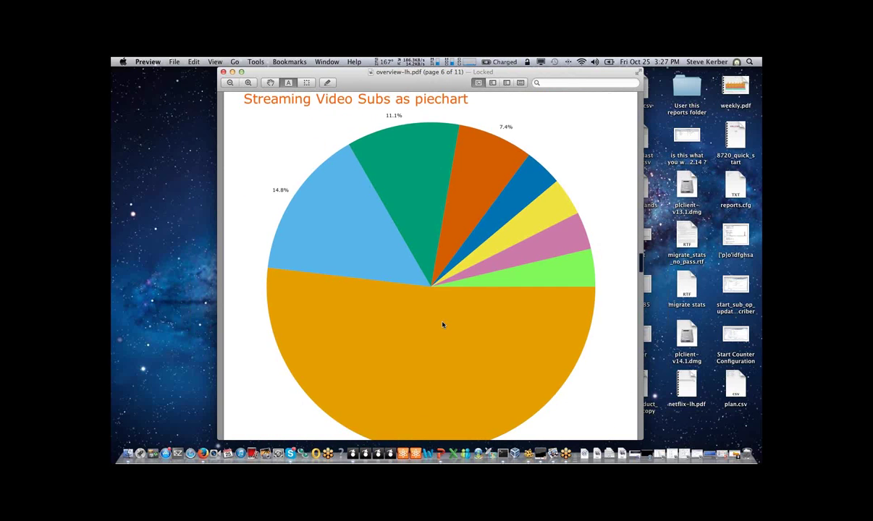
pyautogui.scroll(-5, 443, 325)
pyautogui.scroll(-8, 442, 326)
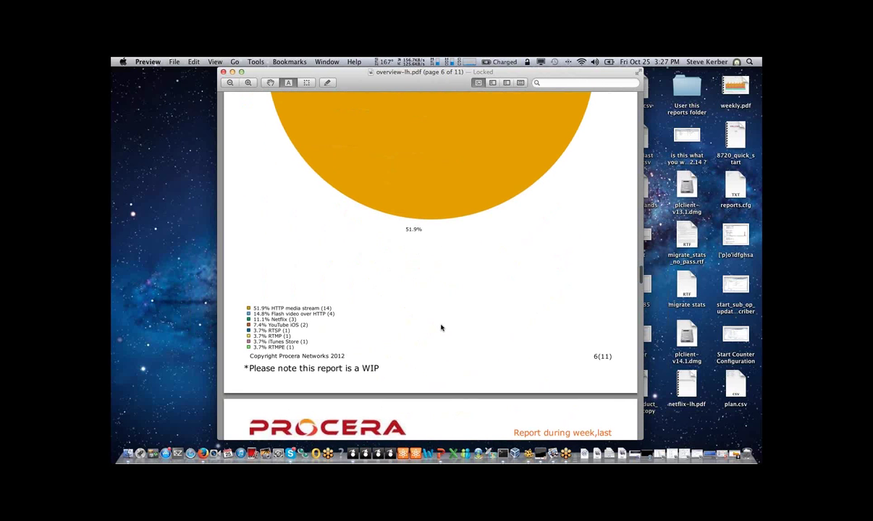
pyautogui.scroll(-4, 439, 328)
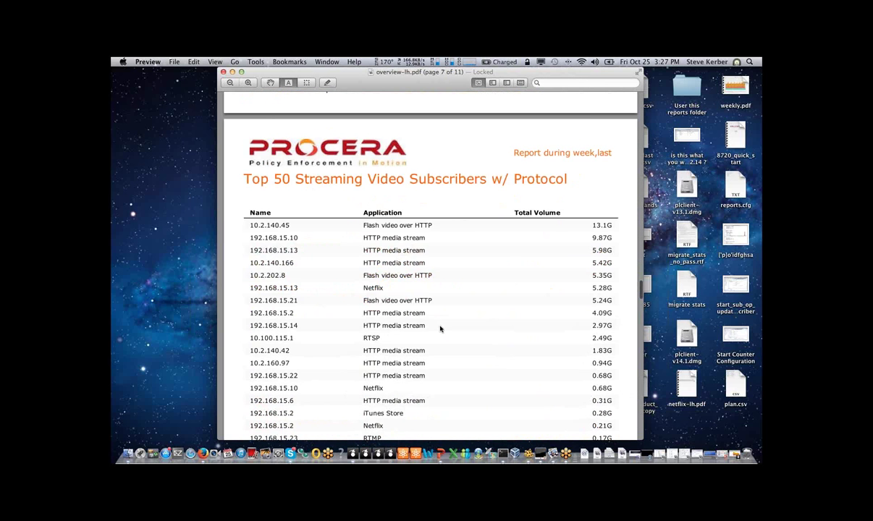
# Read through the Top 50 Streaming Video Subscribers and Top 20 Filesharing Subscribers tables with their protocols
pyautogui.scroll(-1, 434, 329)
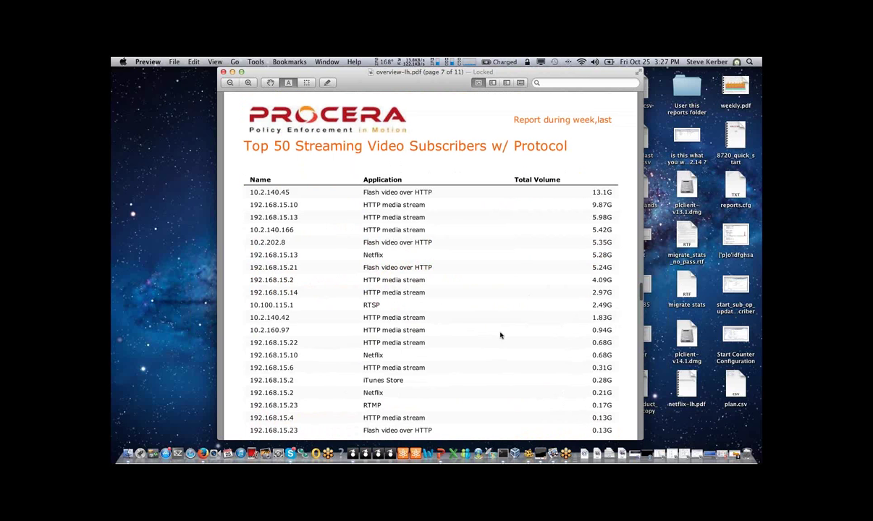
pyautogui.scroll(-10, 500, 335)
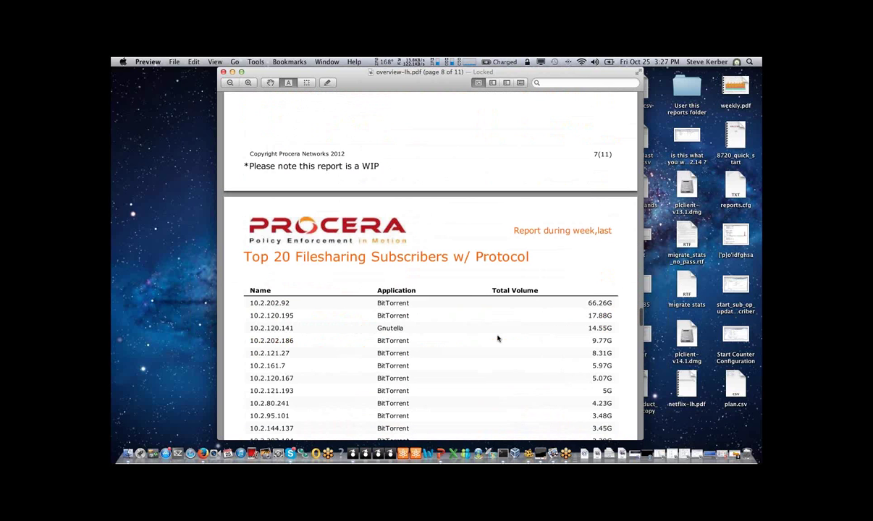
pyautogui.scroll(-2, 497, 338)
pyautogui.scroll(-5, 497, 338)
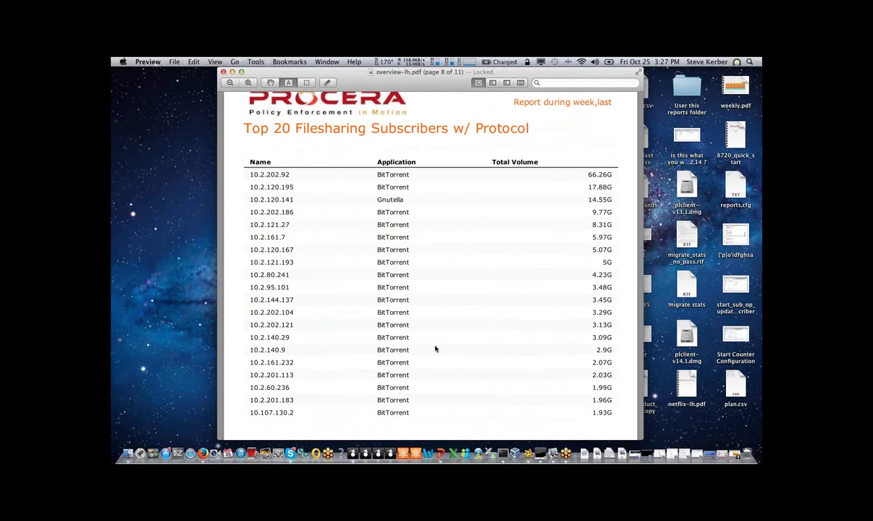
pyautogui.scroll(-15, 433, 352)
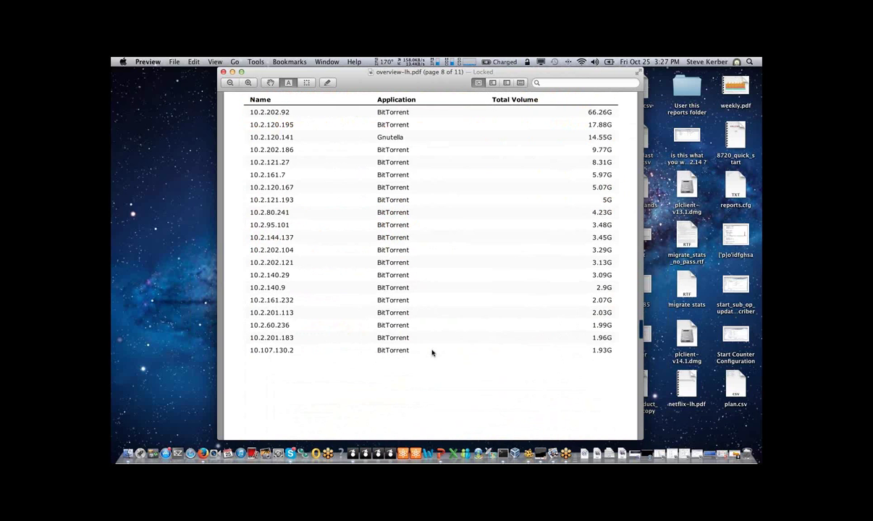
# Review the top .com and .net website tables and the web browsing bandwidth and quality graphs, and close the report
pyautogui.scroll(-6, 433, 352)
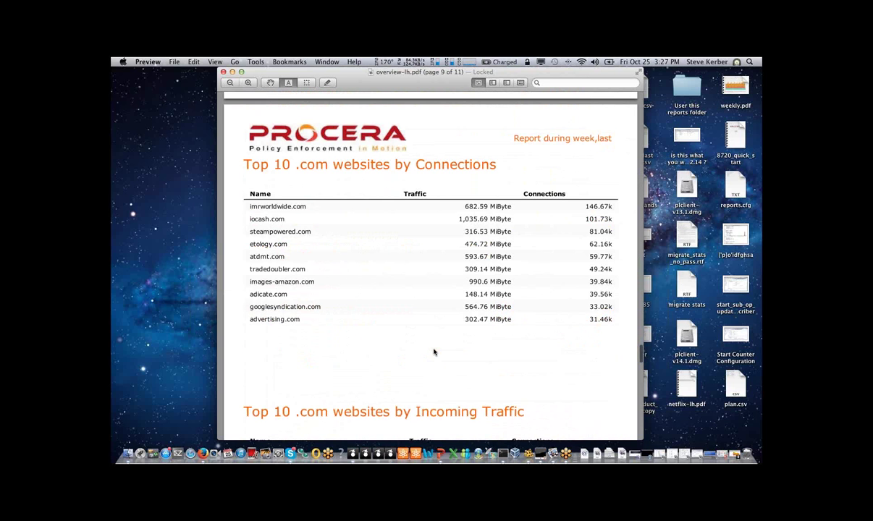
pyautogui.scroll(-10, 430, 350)
pyautogui.scroll(-20, 430, 350)
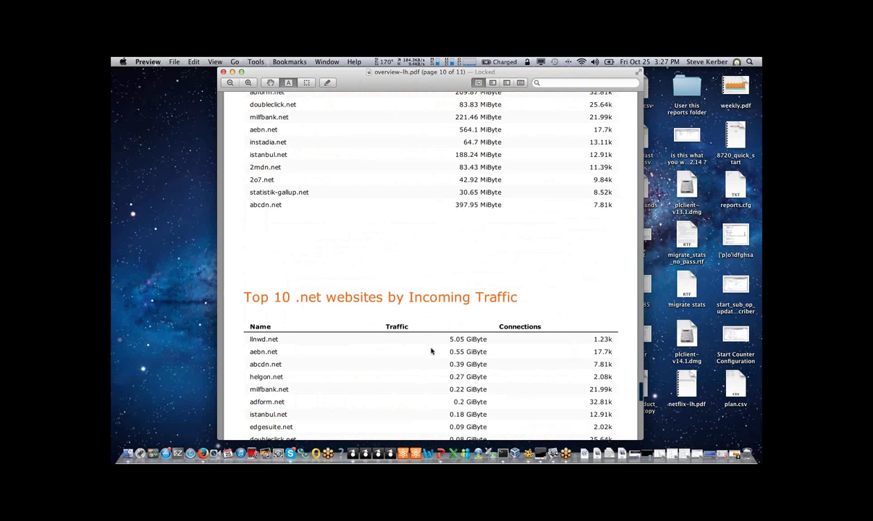
pyautogui.scroll(-20, 431, 350)
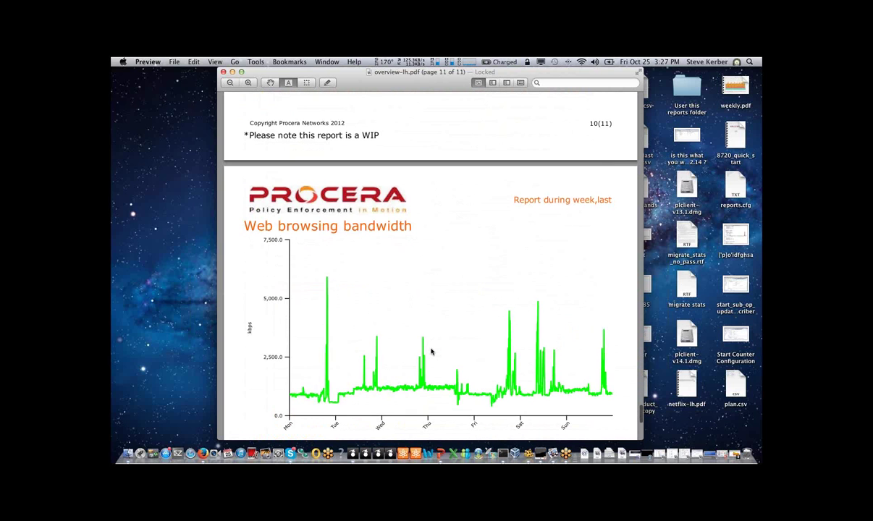
pyautogui.scroll(-3, 430, 351)
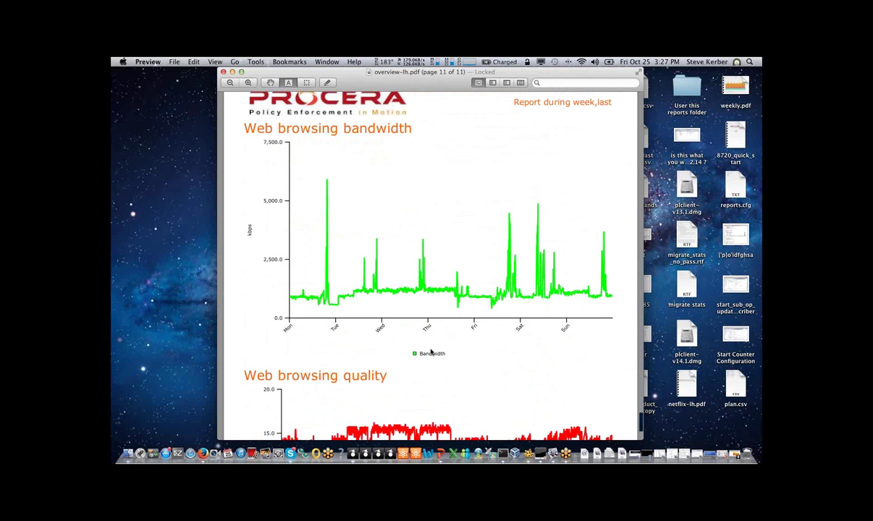
pyautogui.scroll(-10, 431, 352)
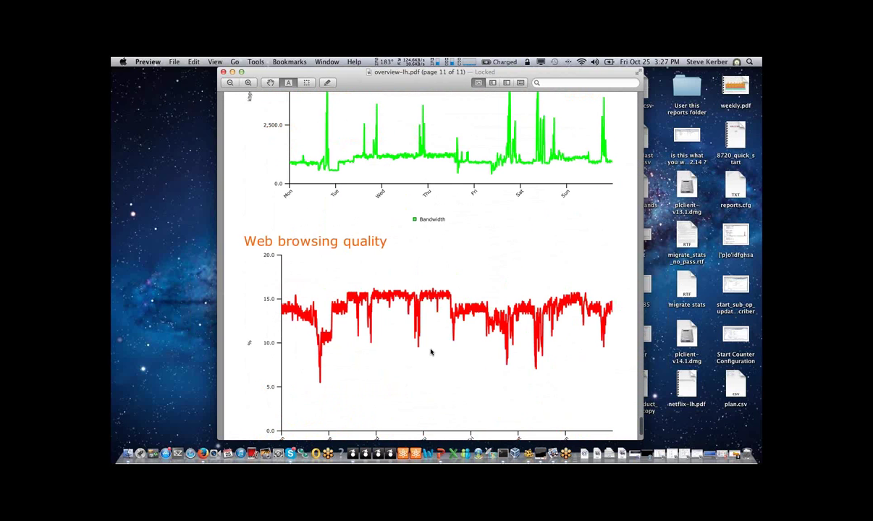
pyautogui.click(223, 72)
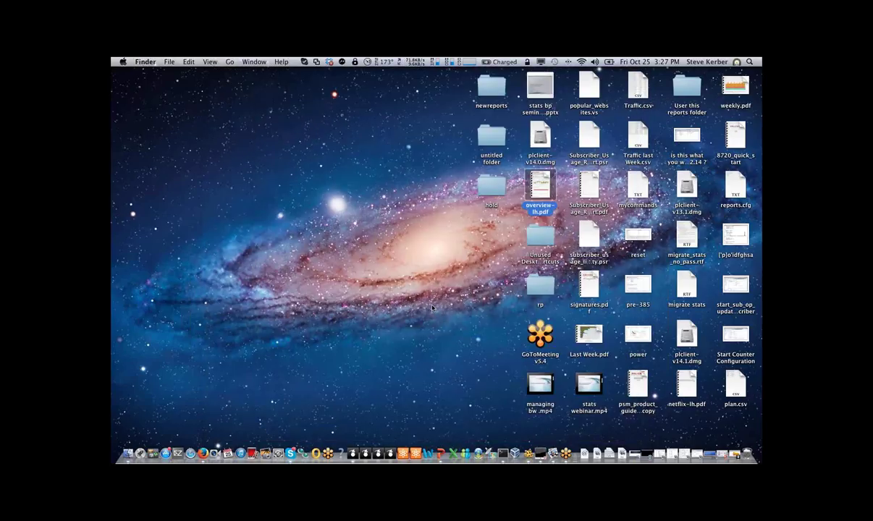
# Switch to PacketLogic Client, drill from Web Destination through File Sharing, Peer-to-Peer and org to thepiratebay.org, and return to the org breakdown
pyautogui.click(357, 455)
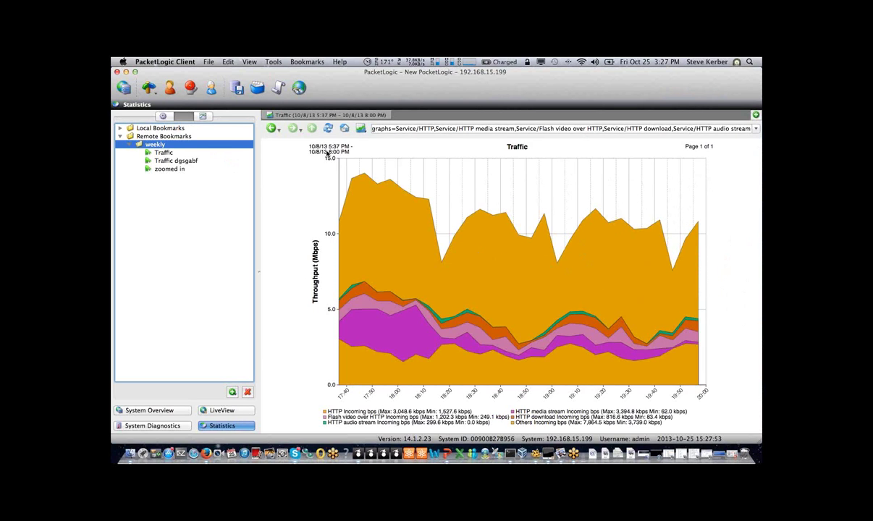
pyautogui.click(343, 130)
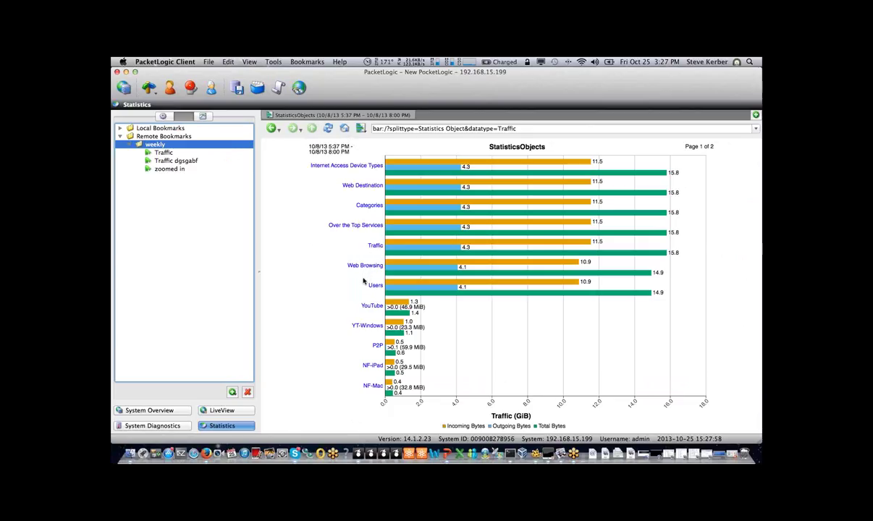
pyautogui.click(361, 187)
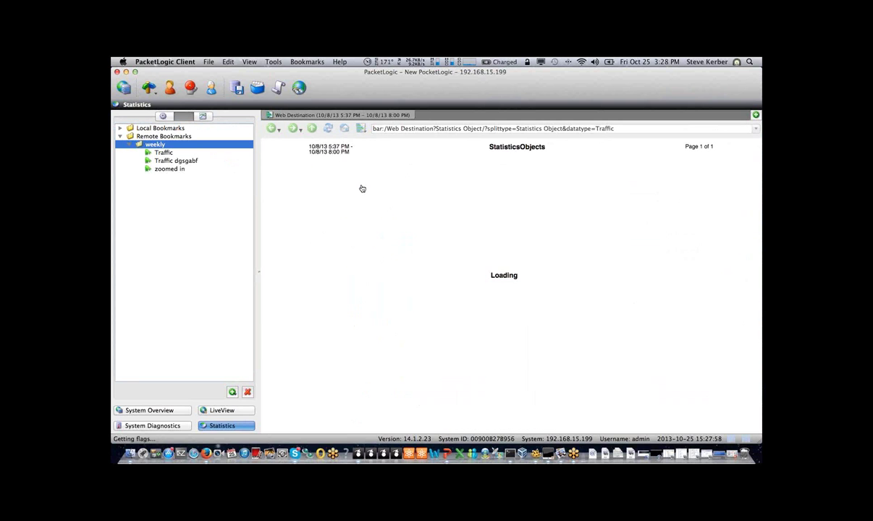
pyautogui.click(367, 169)
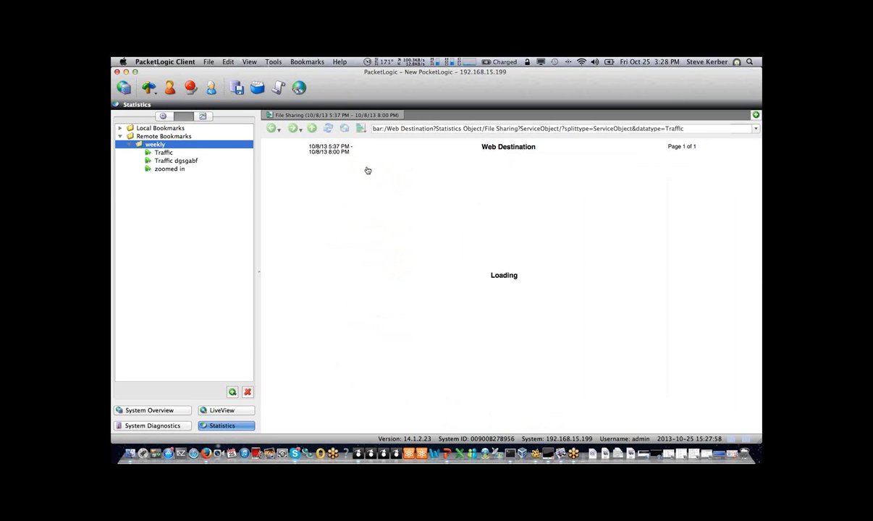
pyautogui.click(366, 170)
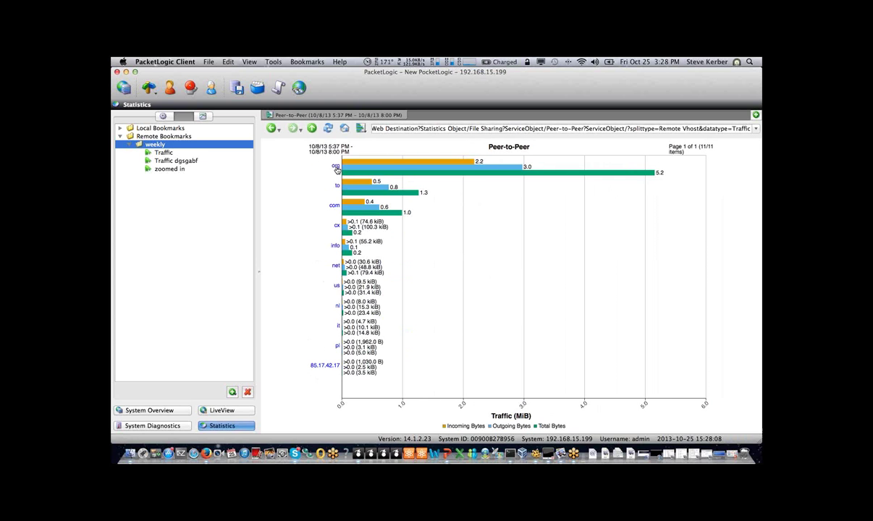
pyautogui.click(336, 167)
pyautogui.click(327, 168)
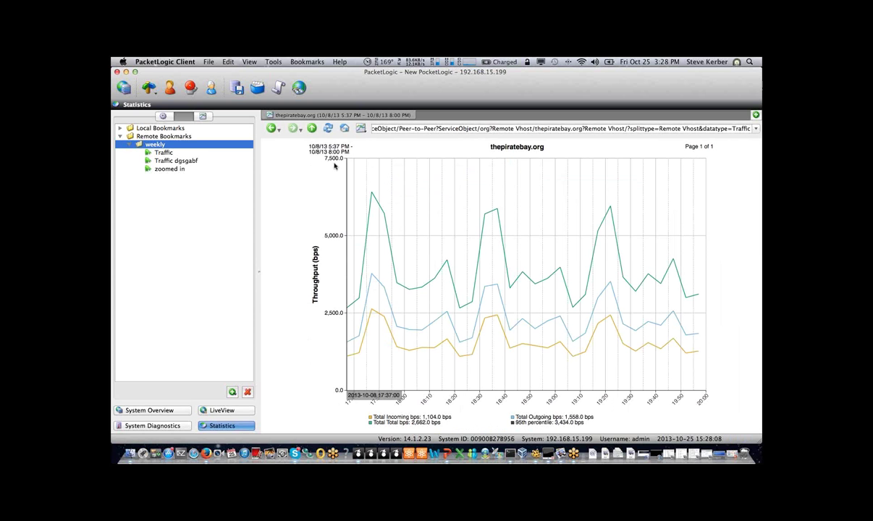
pyautogui.click(361, 128)
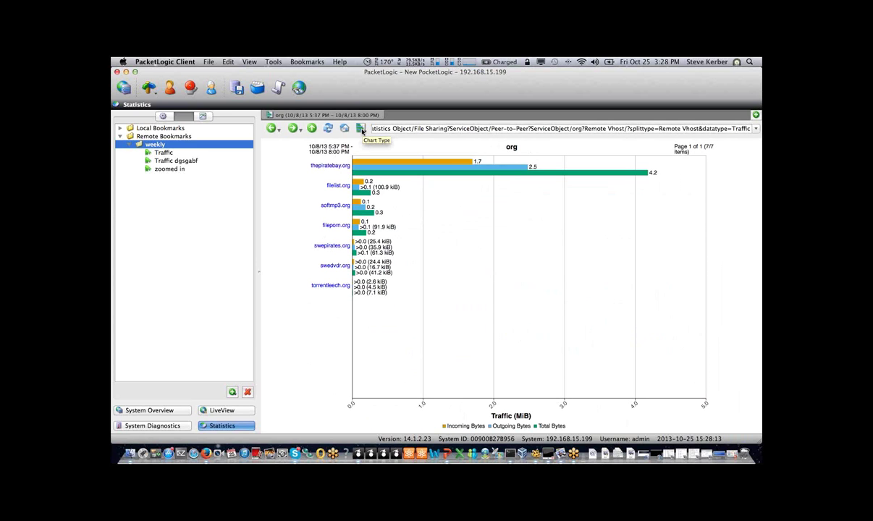
# Return to the first page of the statistics objects and drill from Categories through HTTP to Entertainment
pyautogui.click(360, 128)
pyautogui.click(387, 159)
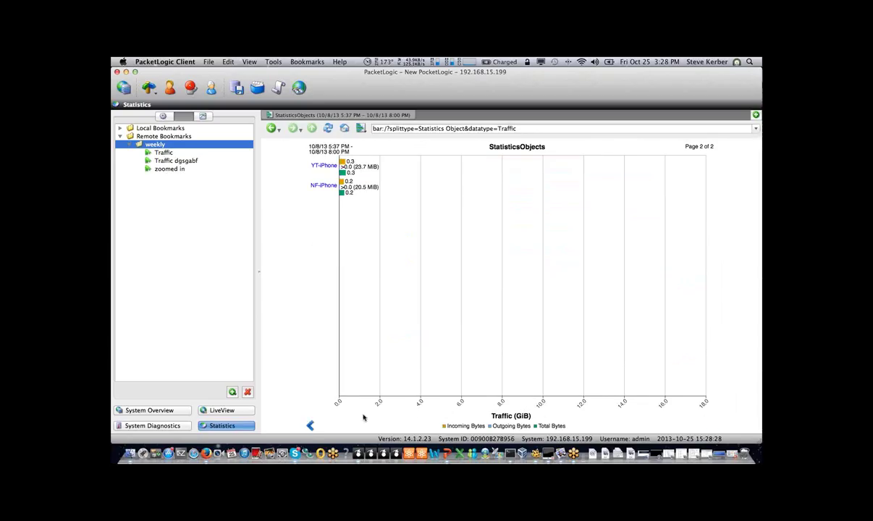
pyautogui.click(310, 426)
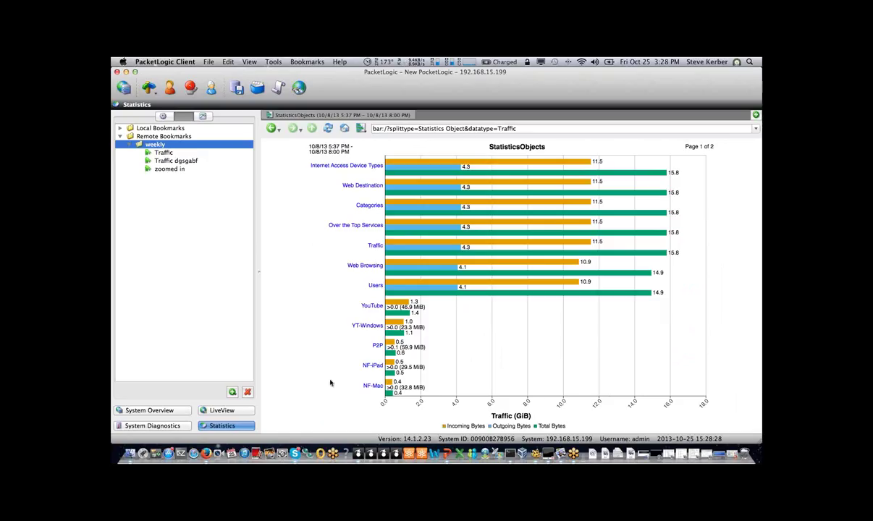
pyautogui.click(367, 207)
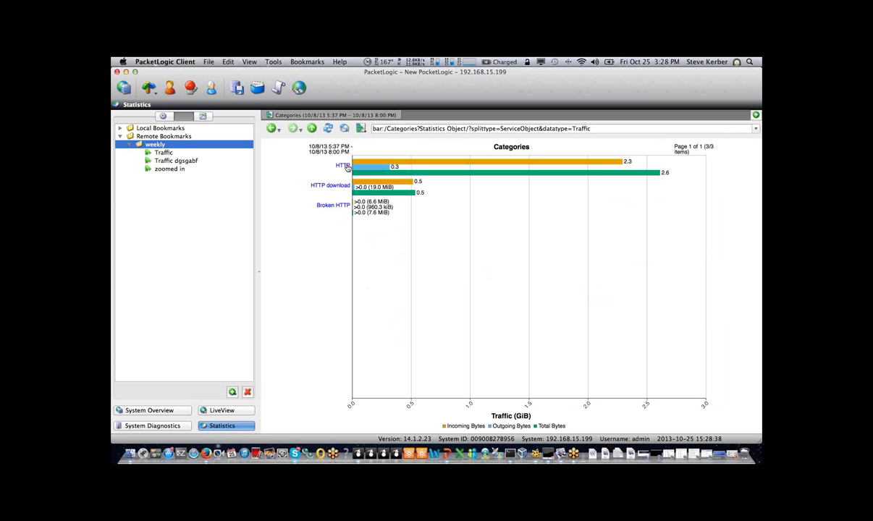
pyautogui.click(344, 166)
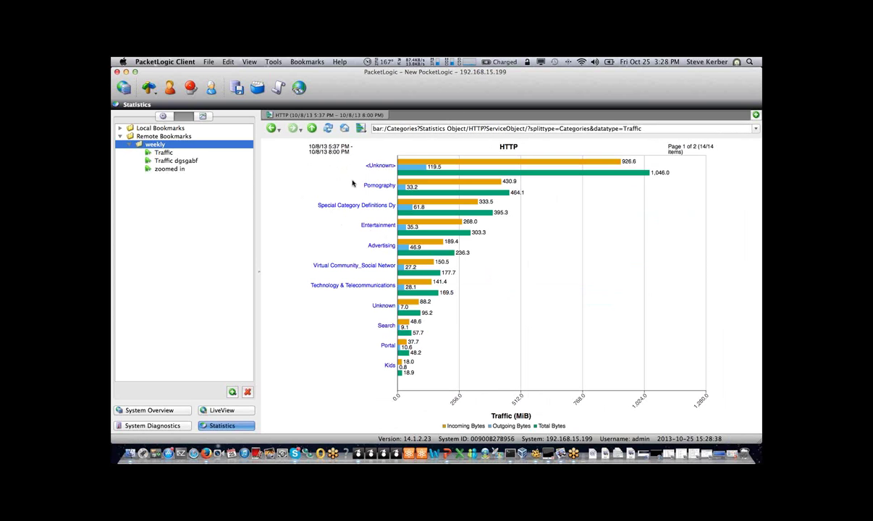
pyautogui.click(369, 227)
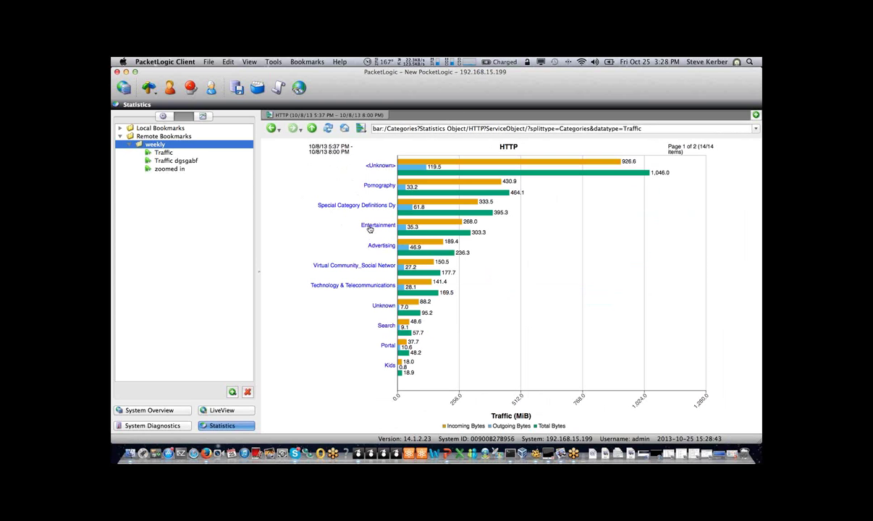
# Set the statistics interval to Week for the Entertainment breakdown
pyautogui.click(165, 117)
pyautogui.click(191, 132)
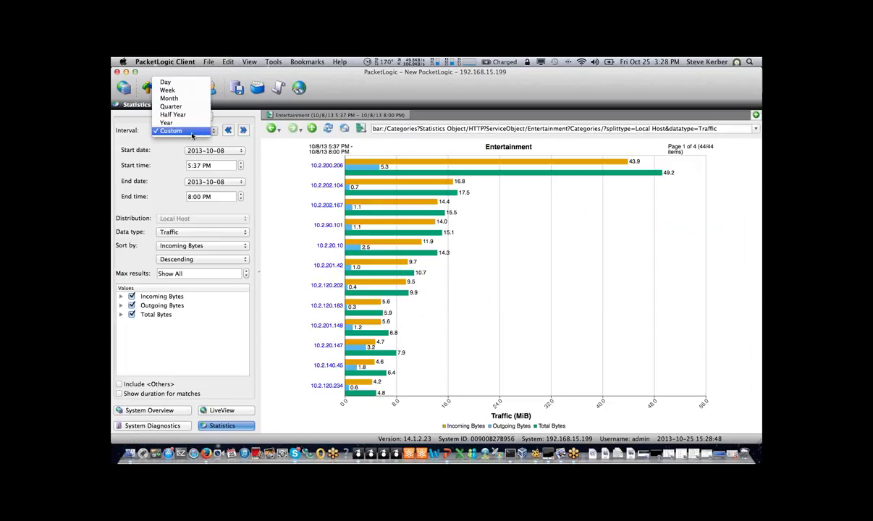
pyautogui.click(173, 93)
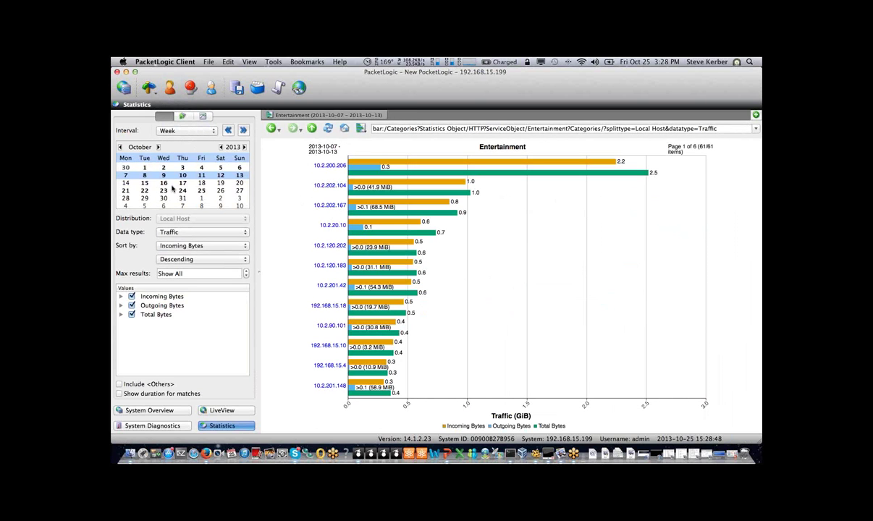
# Go back to the HTTP categories, reopen Entertainment, and drill through local host 10.2.200.206 to its se websites
pyautogui.click(272, 128)
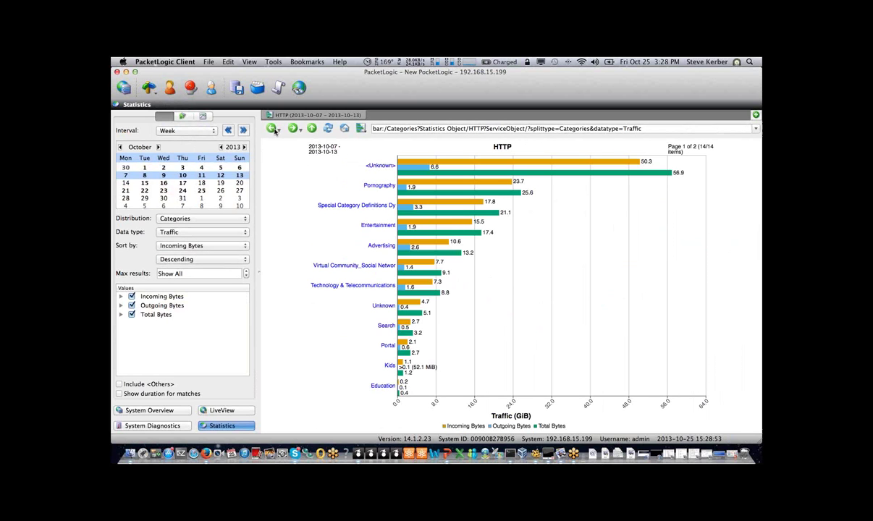
pyautogui.click(376, 227)
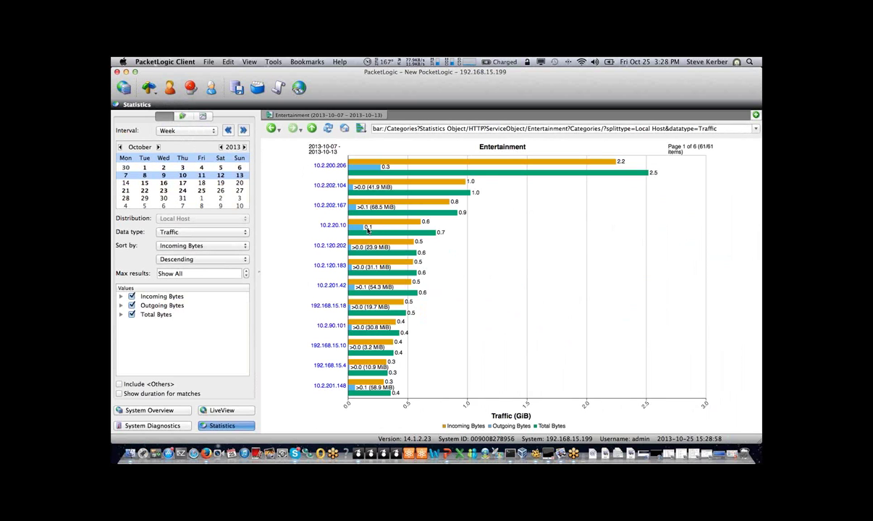
pyautogui.click(331, 169)
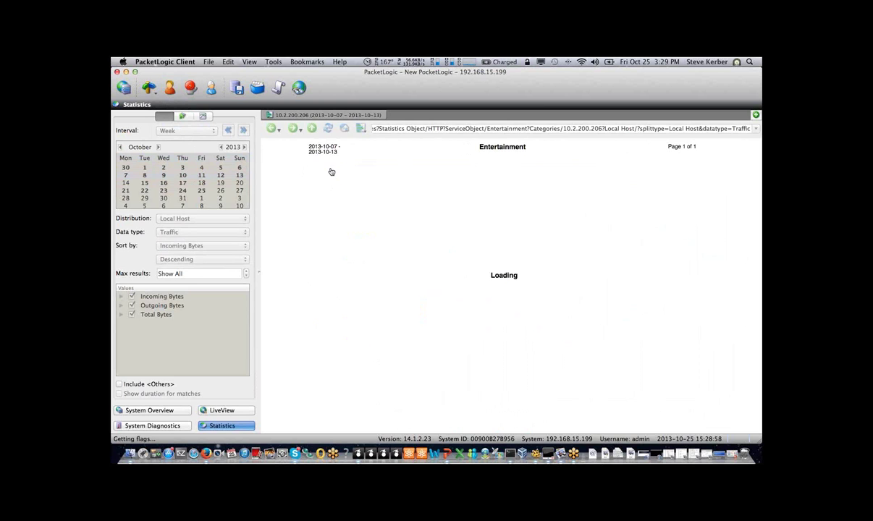
pyautogui.click(313, 168)
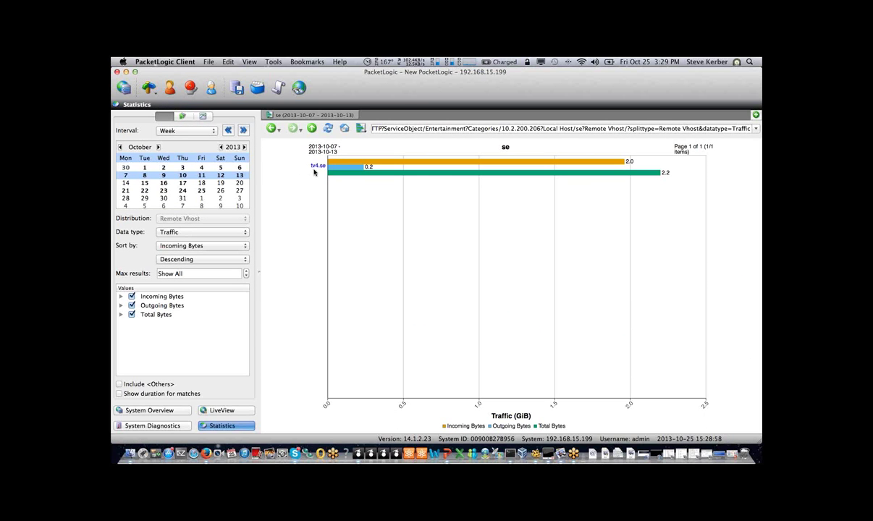
# Return to the statistics objects, view the service breakdown of the top entry in PSM Subscribers, and return to the overview
pyautogui.click(273, 131)
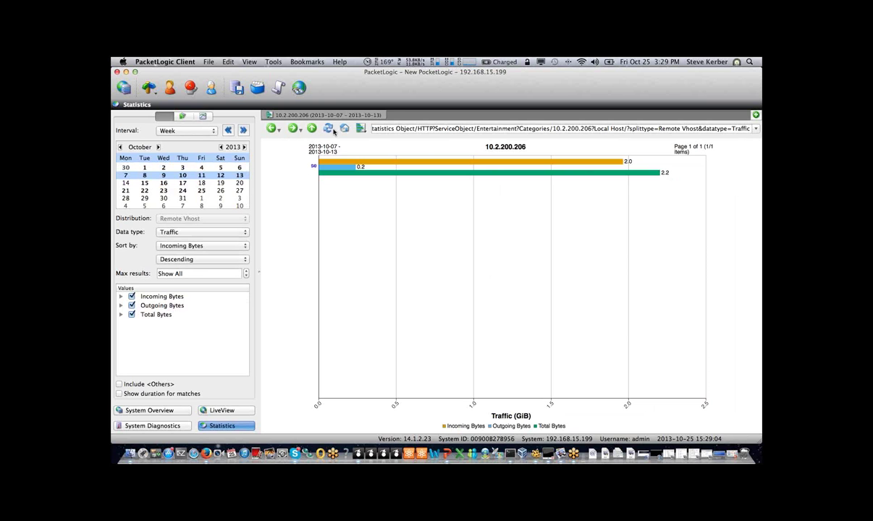
pyautogui.click(343, 129)
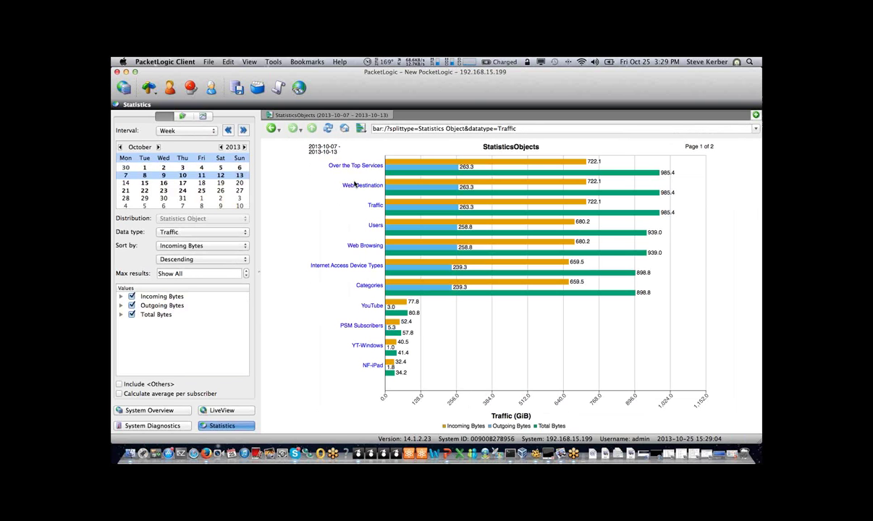
pyautogui.click(362, 326)
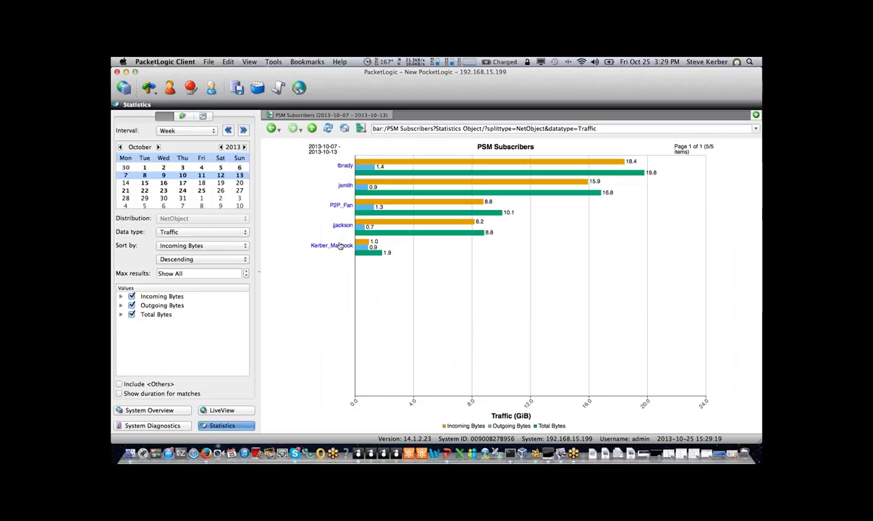
pyautogui.click(345, 166)
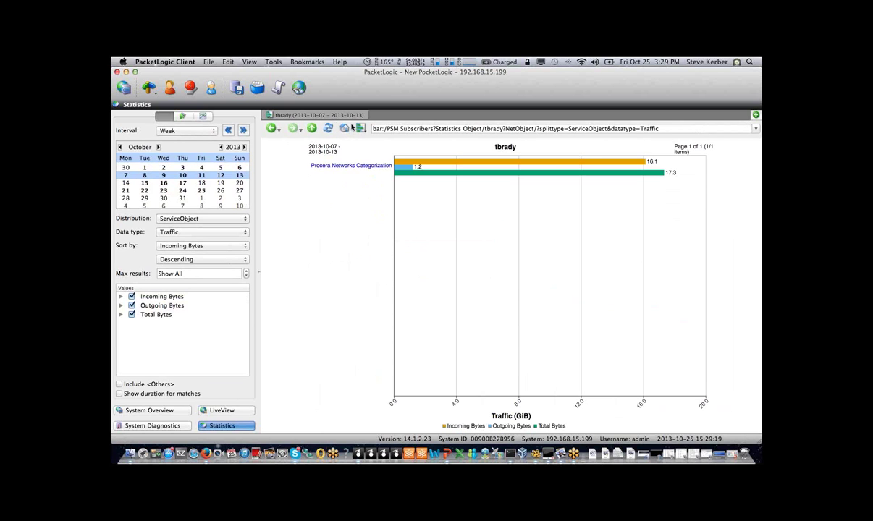
pyautogui.click(327, 127)
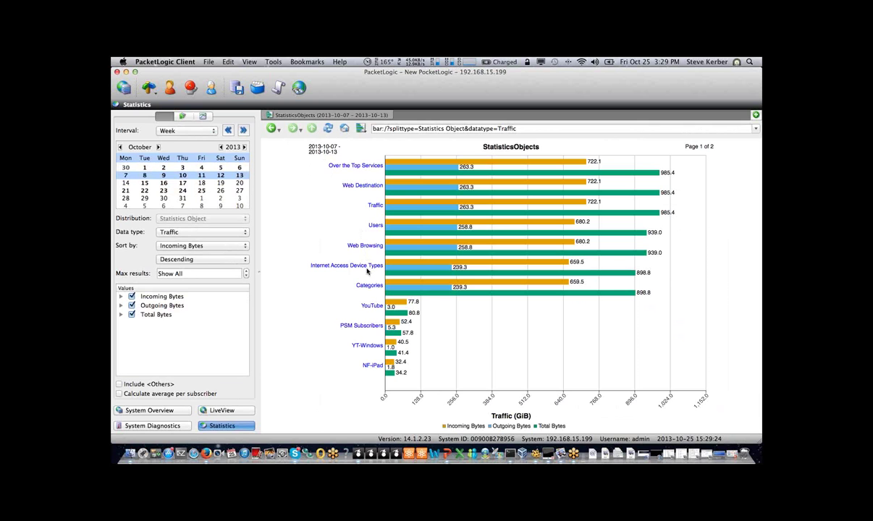
# Drill from PSM Subscribers into the first subscriber's Procera Networks Categorization categories and display their traffic as a pie chart
pyautogui.click(340, 324)
pyautogui.click(348, 167)
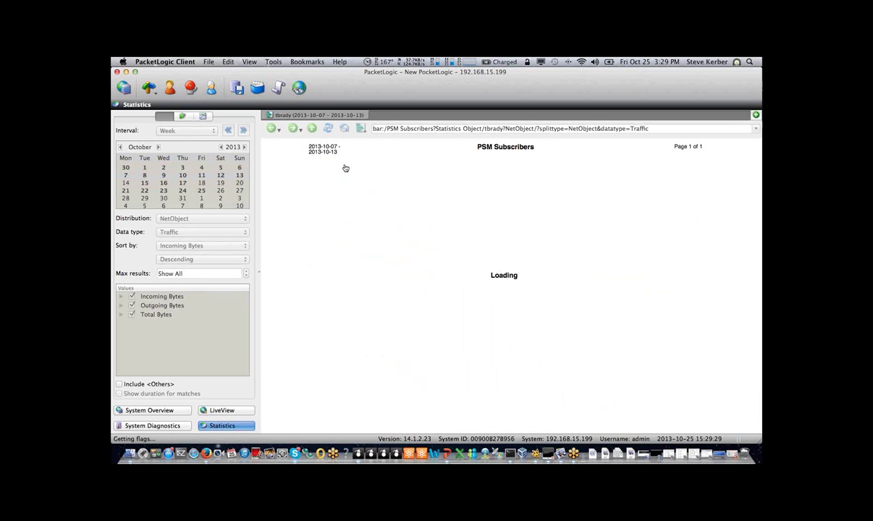
pyautogui.click(348, 169)
pyautogui.click(333, 171)
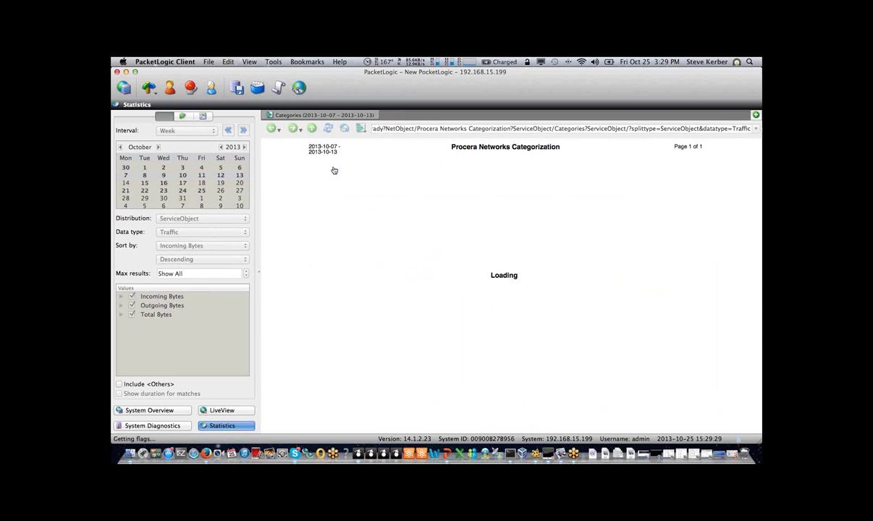
pyautogui.click(360, 128)
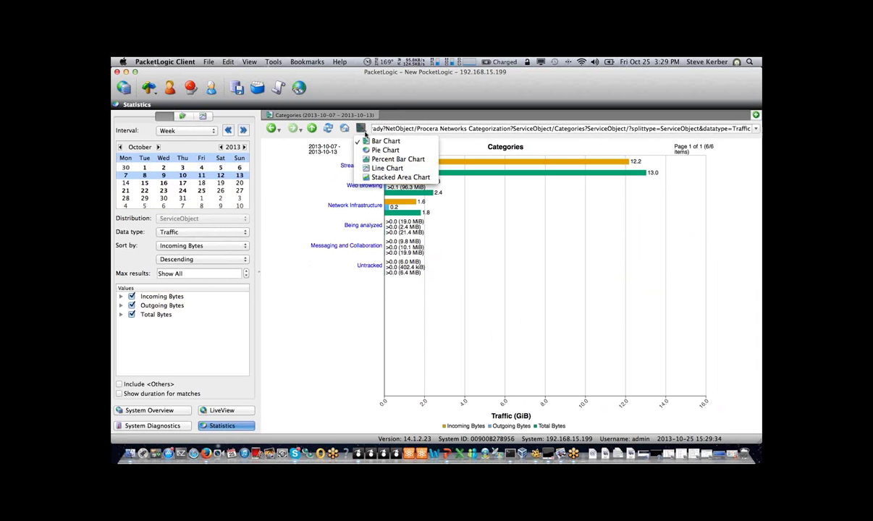
pyautogui.click(377, 168)
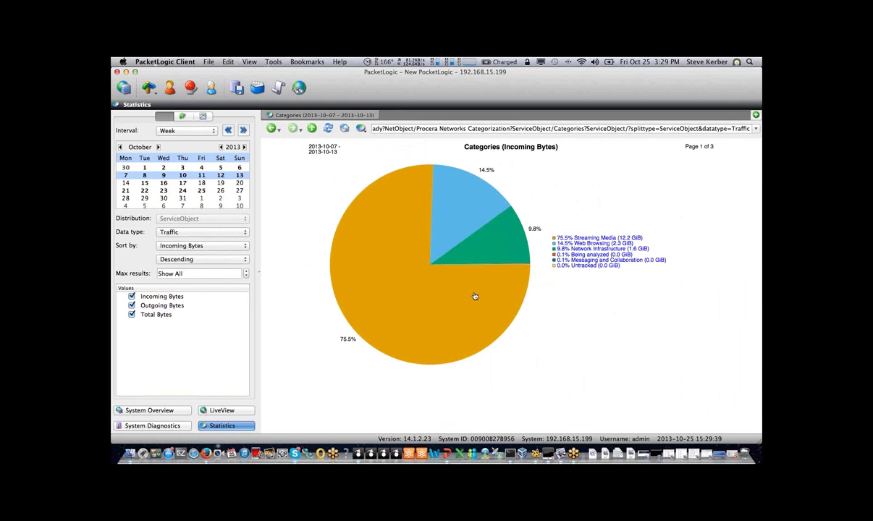
# From the statistics overview, open the device name breakdown of Internet Access Device Types and set its data type to Sub-items
pyautogui.click(311, 128)
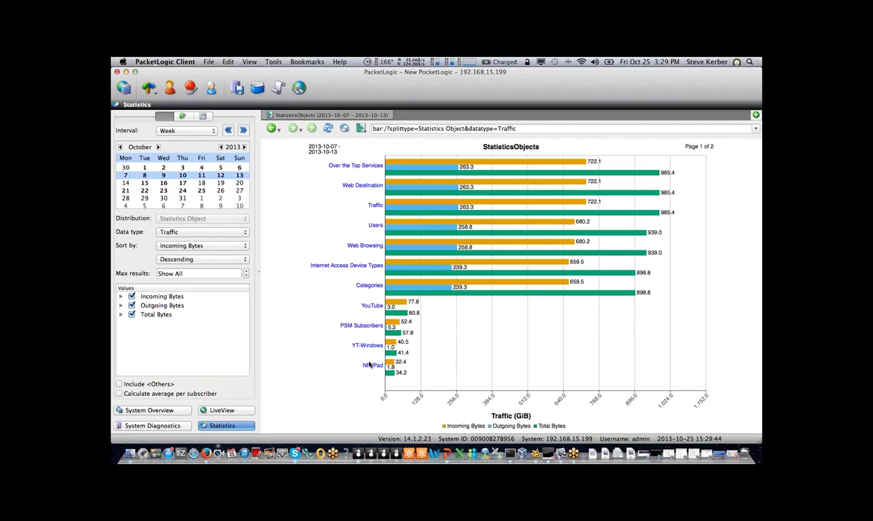
pyautogui.click(362, 268)
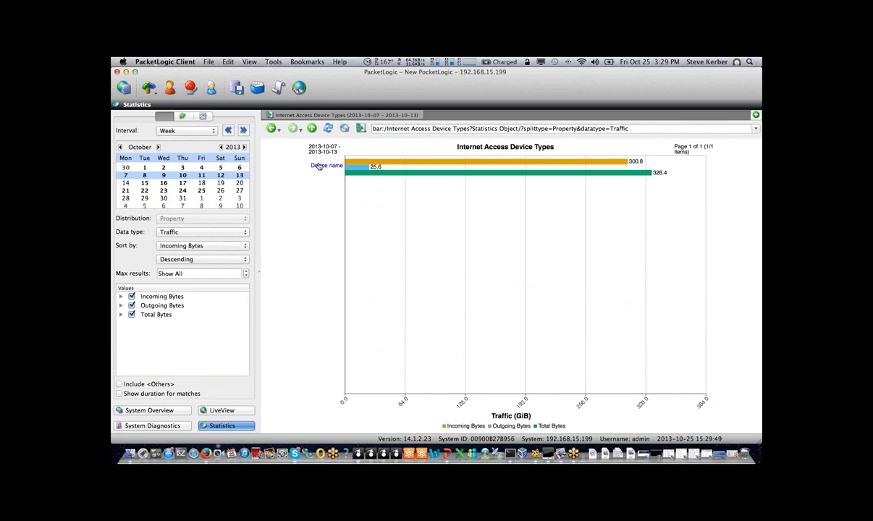
pyautogui.click(319, 166)
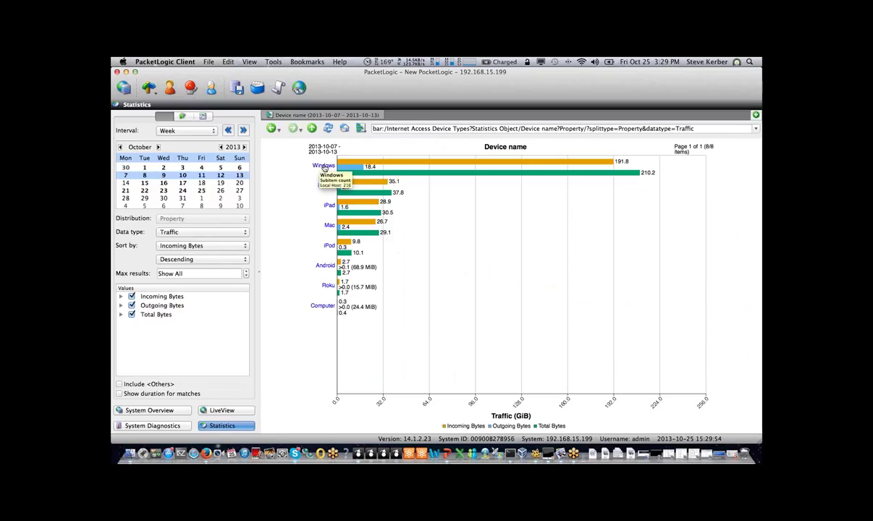
pyautogui.click(204, 232)
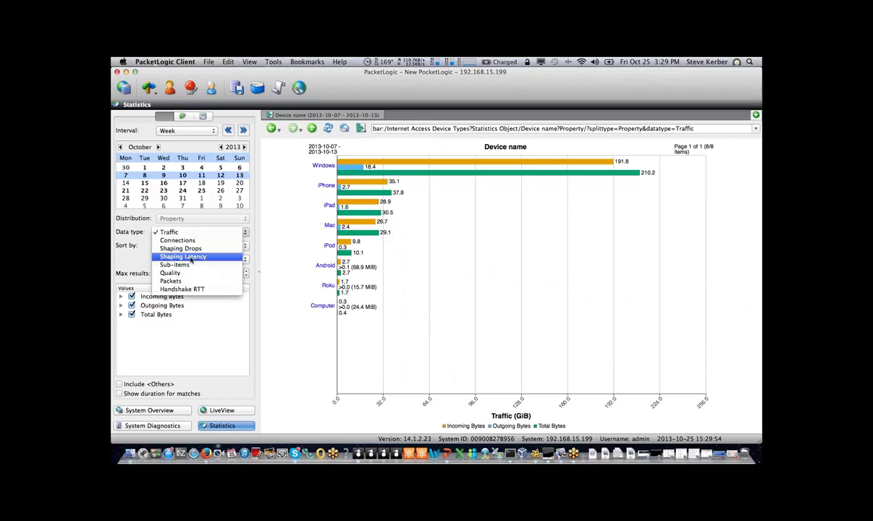
pyautogui.click(205, 264)
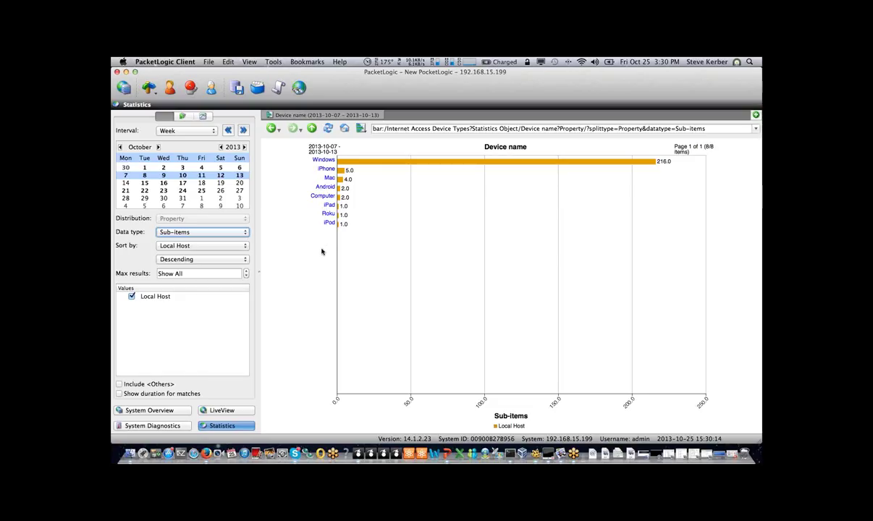
# Open the Windows hosts, set the data type to Traffic, and drill into host 10.2.140.45
pyautogui.click(329, 164)
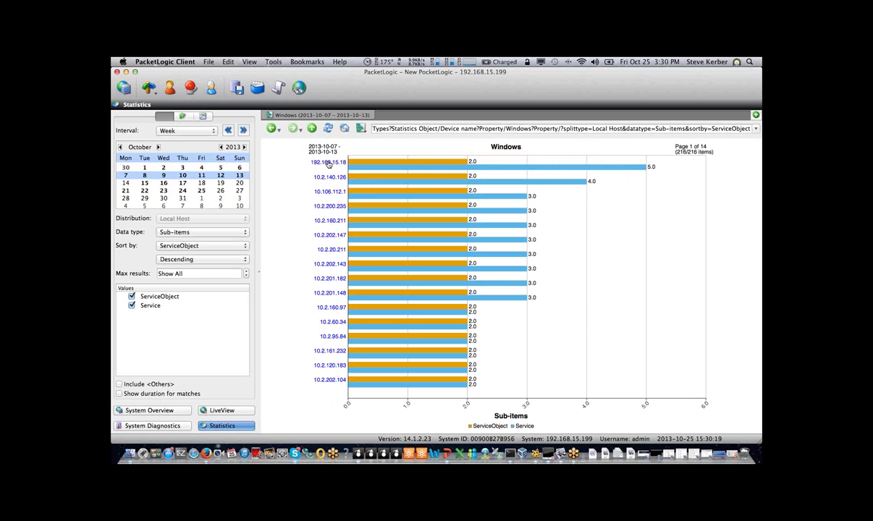
pyautogui.click(231, 232)
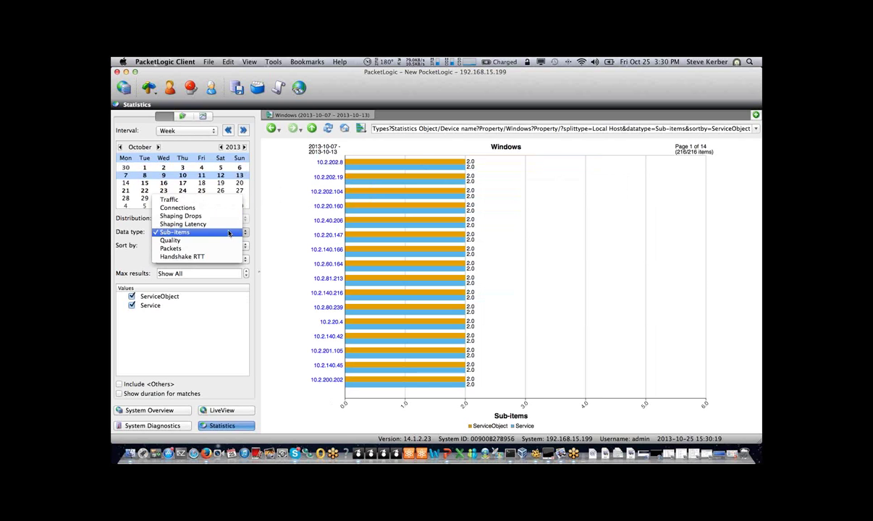
pyautogui.click(188, 190)
pyautogui.click(331, 167)
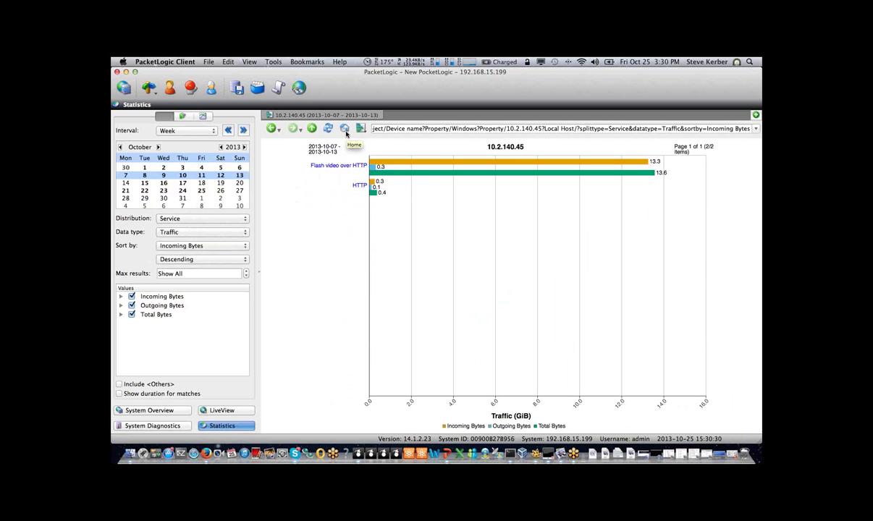
# Go back to Internet Access Device Types and reopen its device name traffic breakdown
pyautogui.click(272, 130)
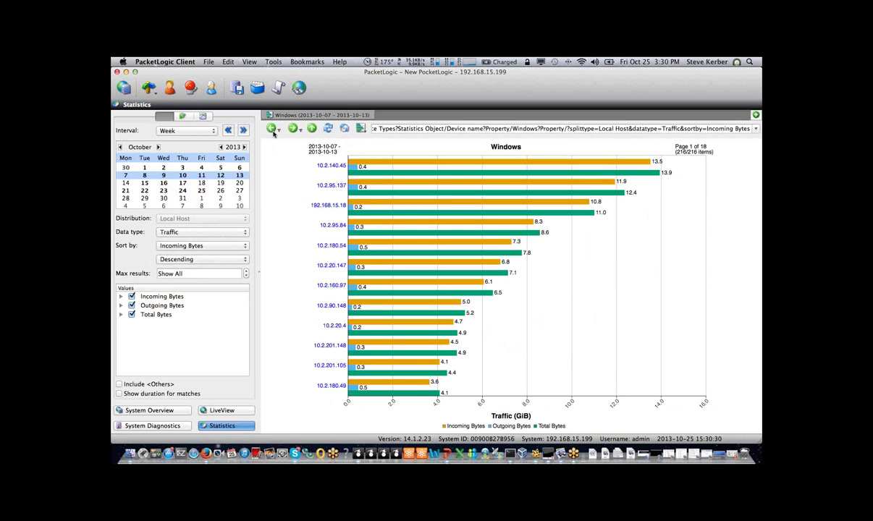
pyautogui.click(272, 131)
pyautogui.click(272, 130)
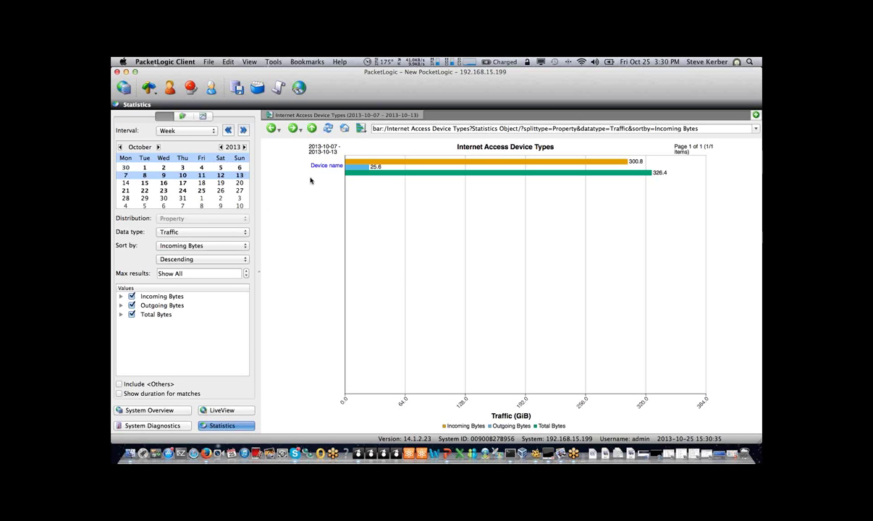
pyautogui.click(324, 167)
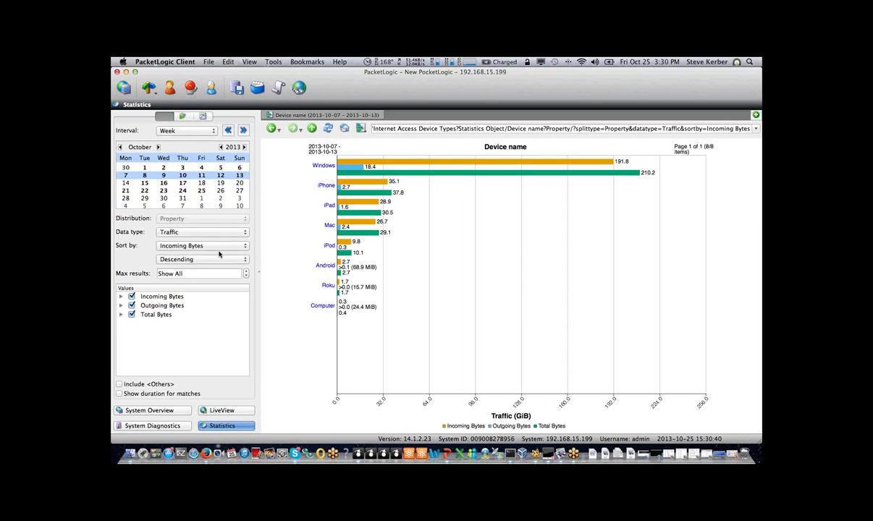
# Drill into iPhone host 10.2.100.176 down to its Streaming Media video traffic, and return to the statistics overview
pyautogui.click(325, 186)
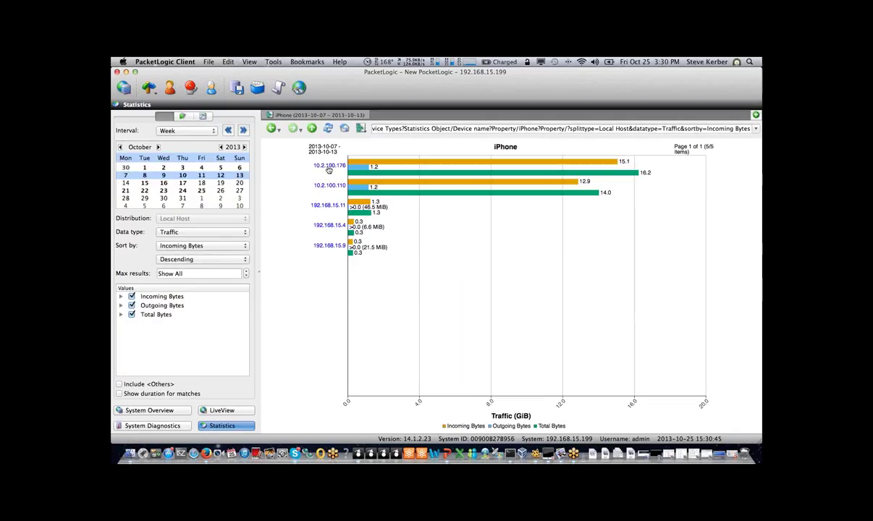
pyautogui.click(328, 167)
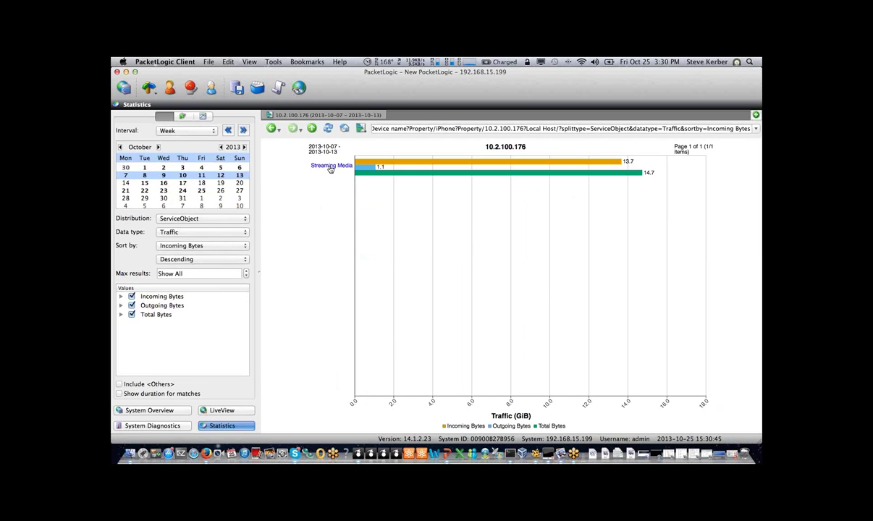
pyautogui.click(304, 162)
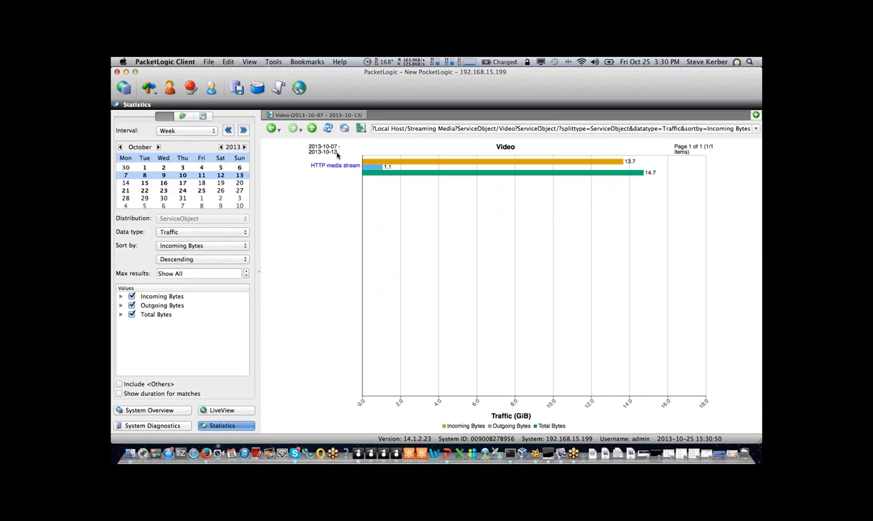
pyautogui.click(345, 128)
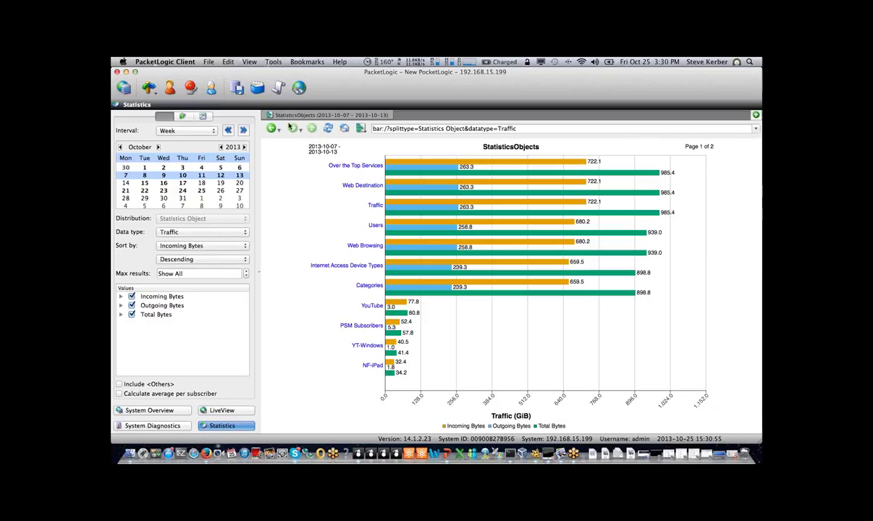
# Open the Objects & Rules Editor and expand the ShapingObjects folder under Objects
pyautogui.click(142, 87)
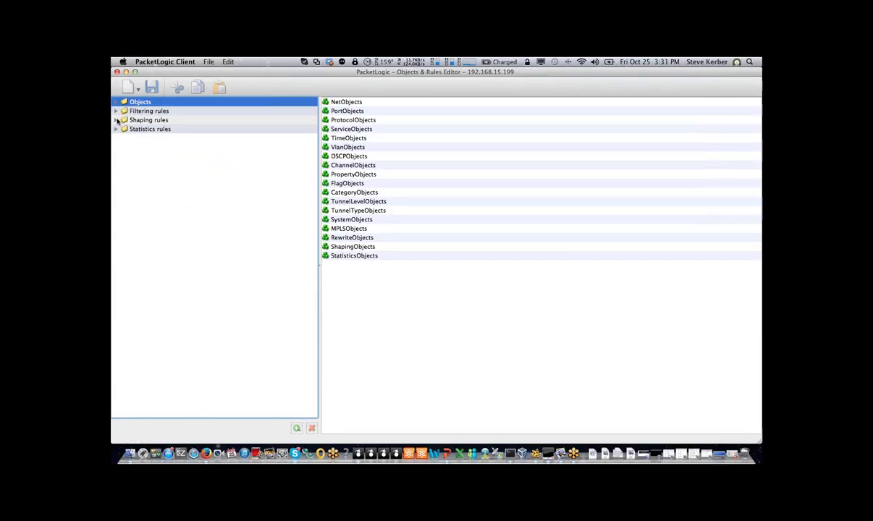
pyautogui.click(116, 102)
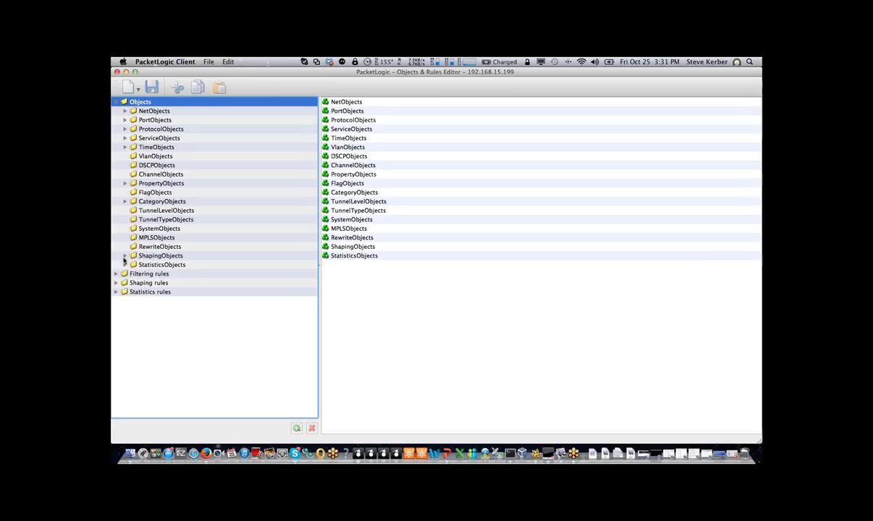
pyautogui.click(124, 257)
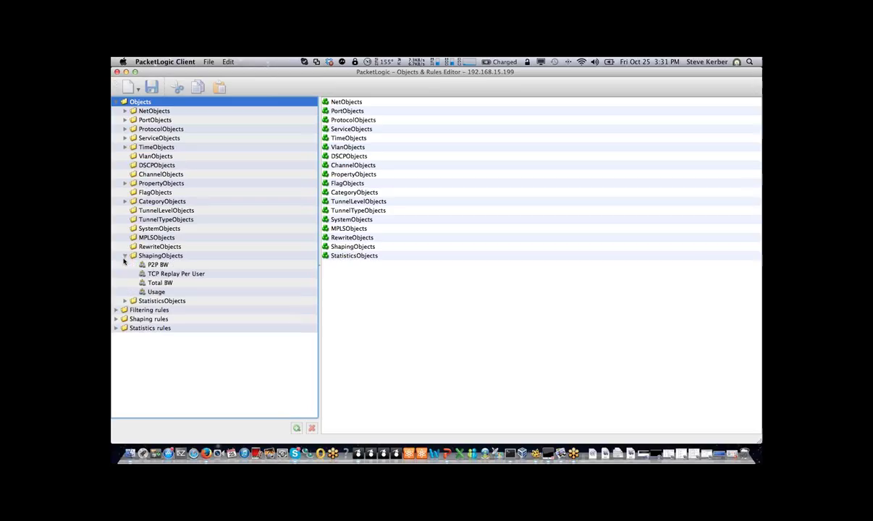
# Create a new shaping object named "network streaming media" with Split by kept at None
pyautogui.click(172, 257)
pyautogui.rightClick(174, 257)
pyautogui.moveTo(206, 261)
pyautogui.click(246, 262)
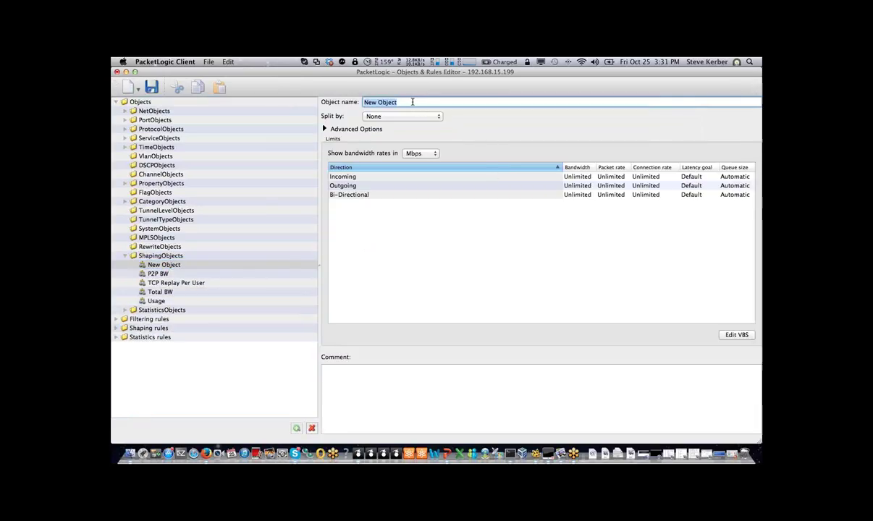
pyautogui.write('network')
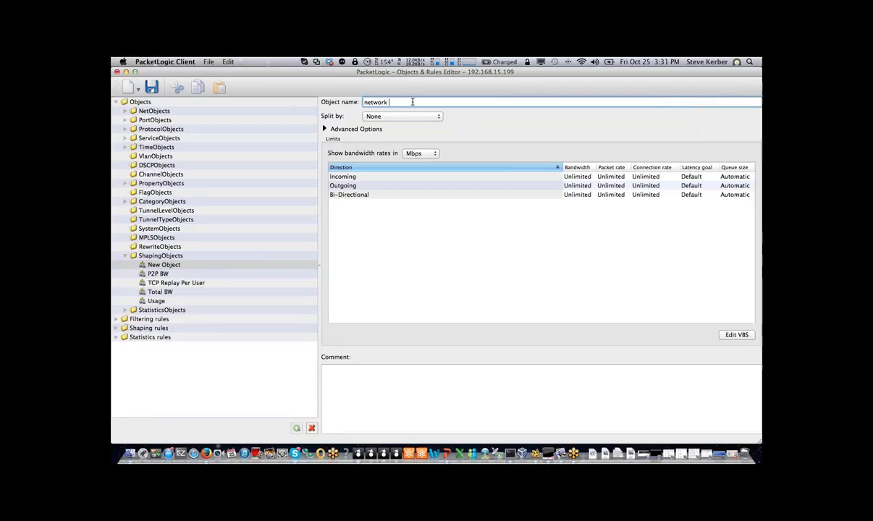
pyautogui.write('streming')
pyautogui.press('BackSpace')
pyautogui.press('BackSpace')
pyautogui.write('aming medi')
pyautogui.click(406, 116)
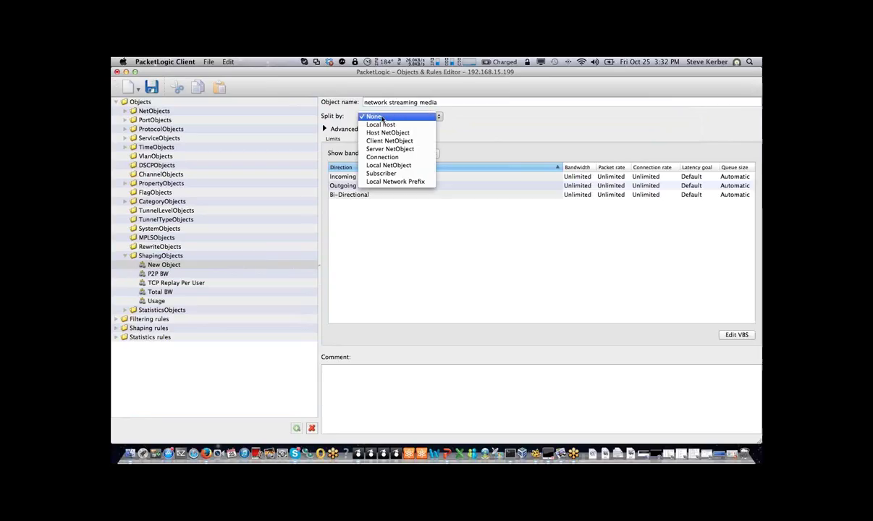
pyautogui.click(450, 120)
# Limit the incoming and outgoing bandwidth of the network streaming media object to 600 Mbps each
pyautogui.click(554, 176)
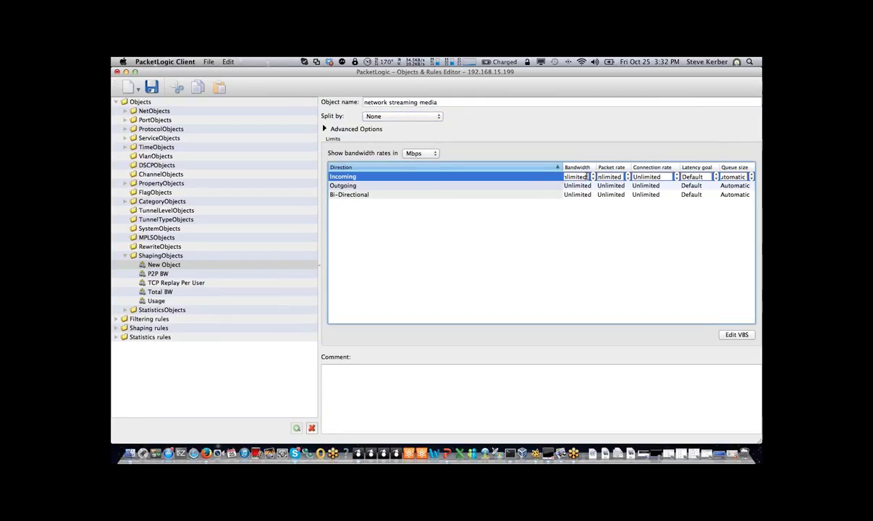
pyautogui.click(586, 176)
pyautogui.write('600 Mb')
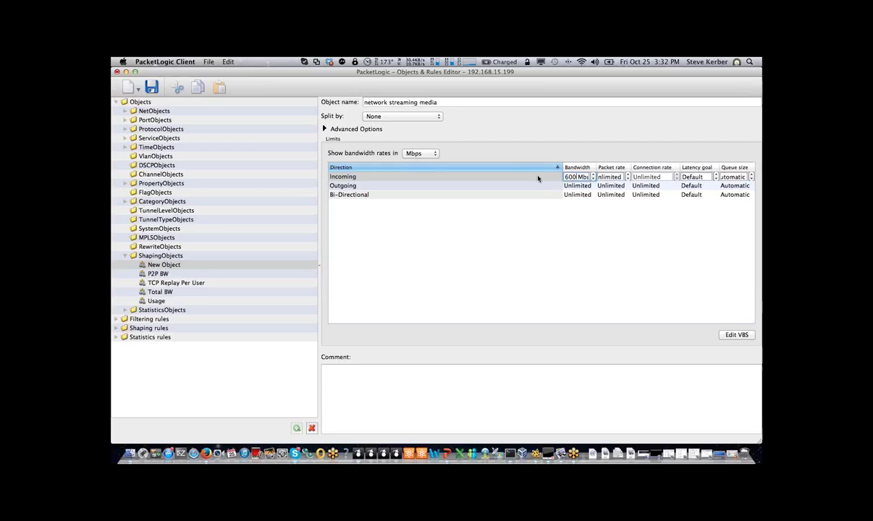
pyautogui.click(581, 185)
pyautogui.click(579, 186)
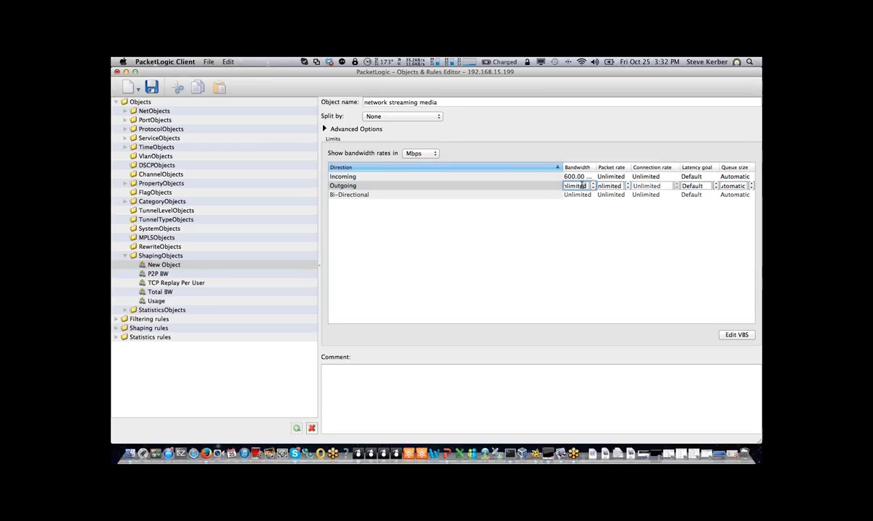
pyautogui.write('600 Mb')
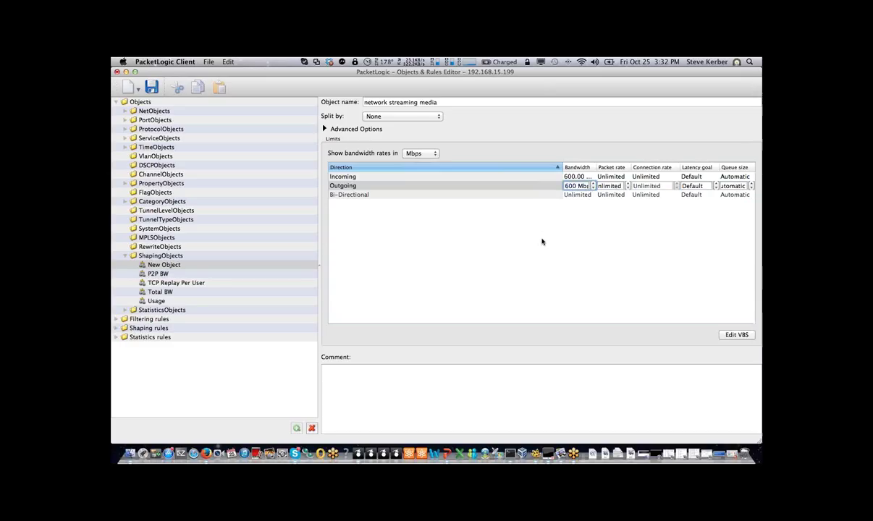
pyautogui.press('Return')
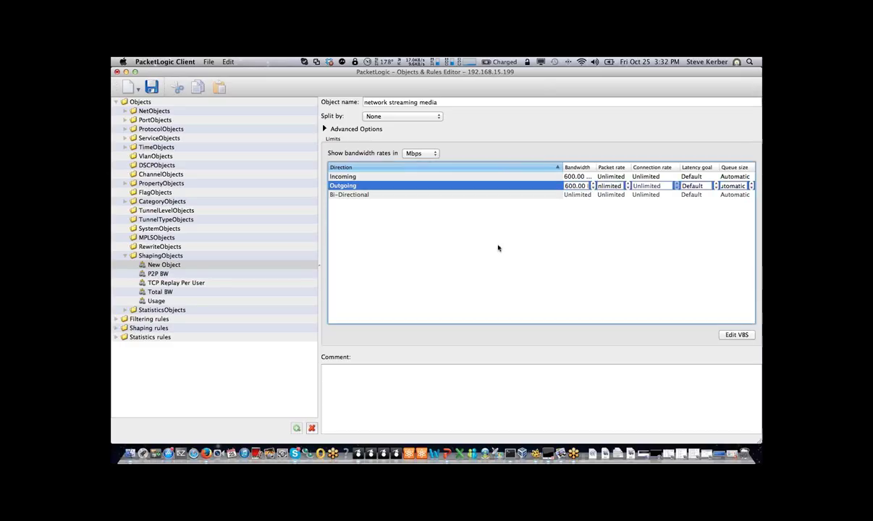
# Create another shaping object under ShapingObjects, named "towers sttreaming media"
pyautogui.click(171, 259)
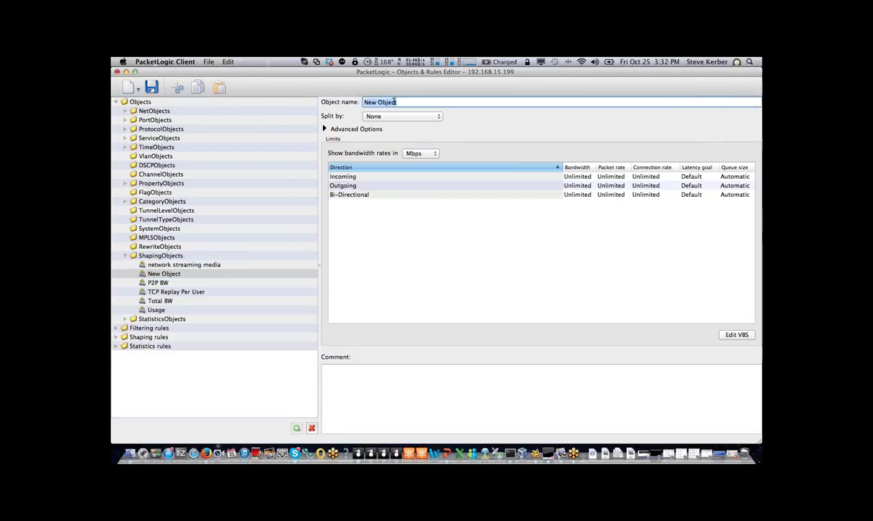
pyautogui.write('toewe')
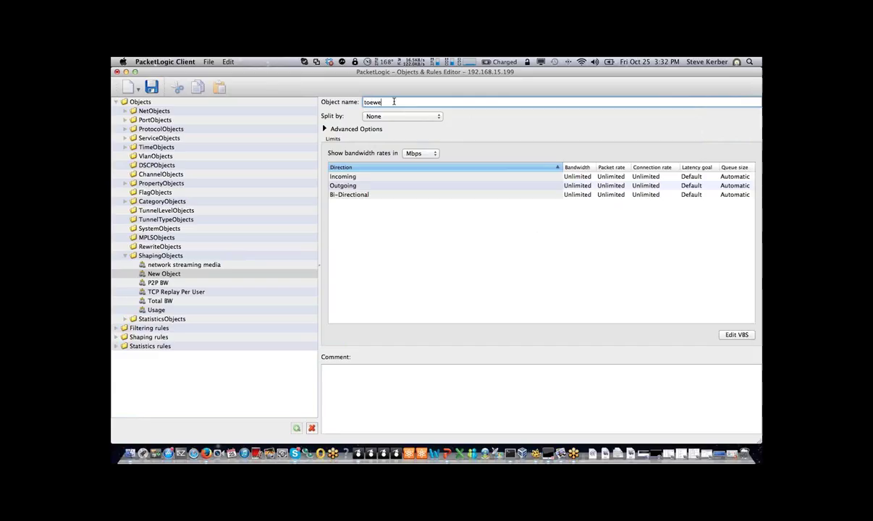
pyautogui.press('BackSpace')
pyautogui.press('BackSpace')
pyautogui.write('ers s streaming media')
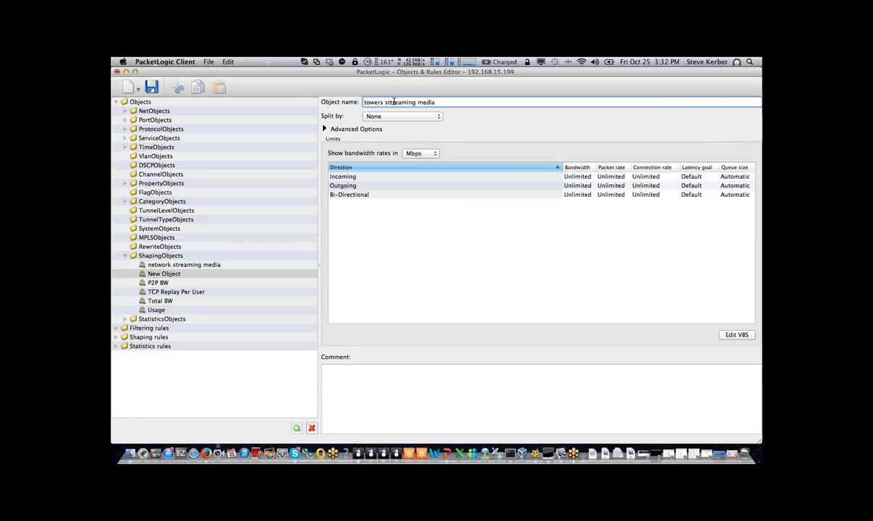
# Limit the incoming and outgoing bandwidth of the towers sttreaming media object to 60 Mbps each
pyautogui.doubleClick(579, 177)
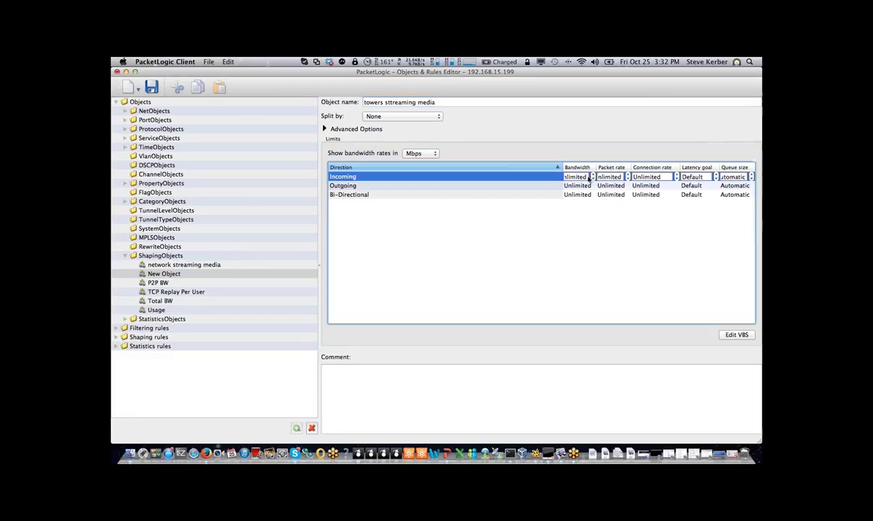
pyautogui.write('100')
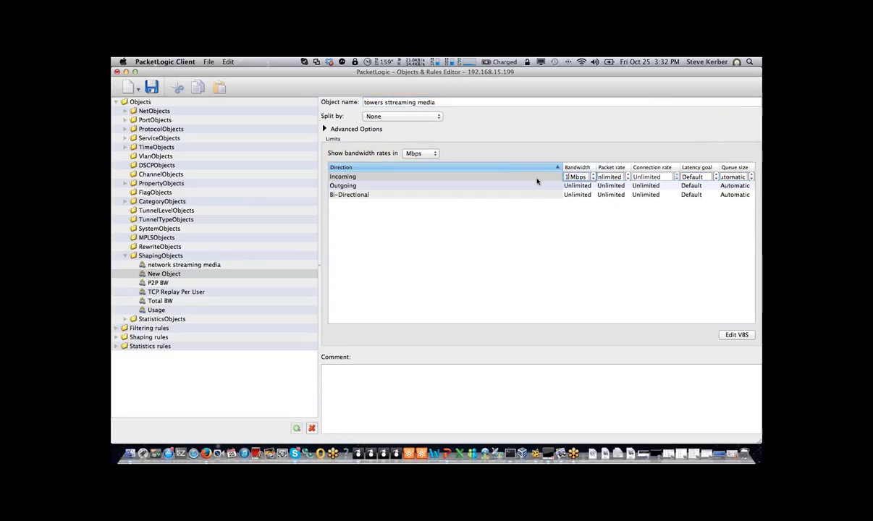
pyautogui.press('BackSpace')
pyautogui.press('BackSpace')
pyautogui.press('BackSpace')
pyautogui.write('60')
pyautogui.doubleClick(574, 186)
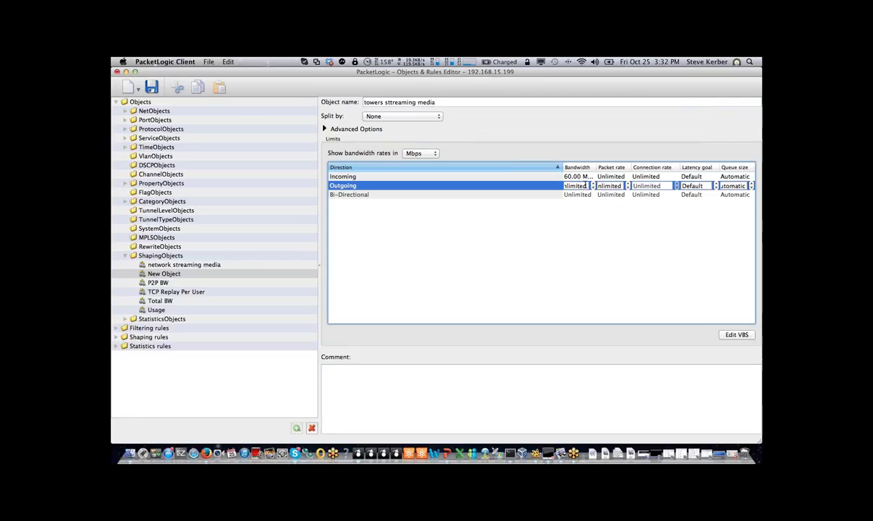
pyautogui.moveTo(585, 186); pyautogui.dragTo(548, 188)
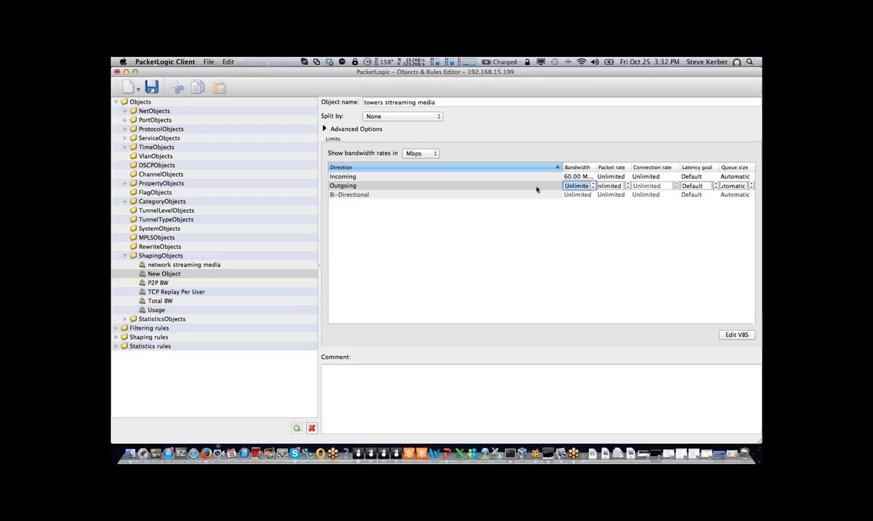
pyautogui.write('0.00 M')
pyautogui.press('Return')
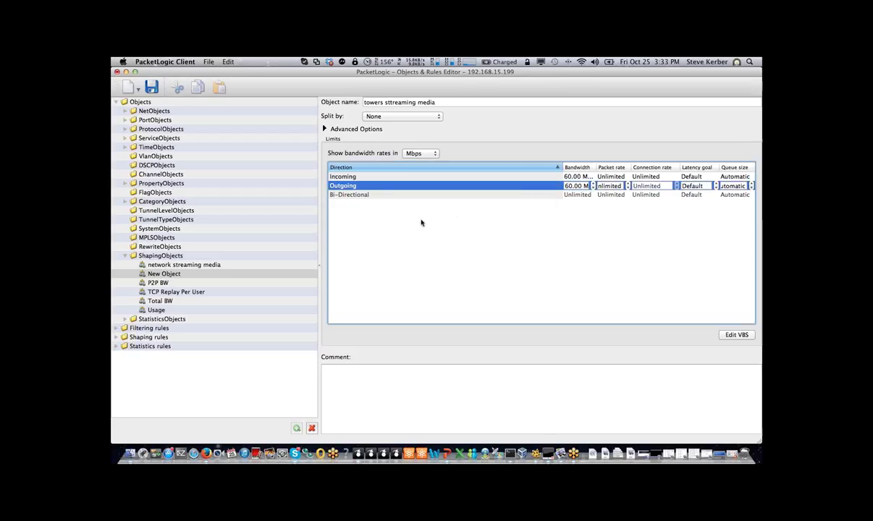
# Create a third shaping object under ShapingObjects, split by Subscriber with PSM/By Subscriber as the Subscriber NetObject
pyautogui.click(181, 257)
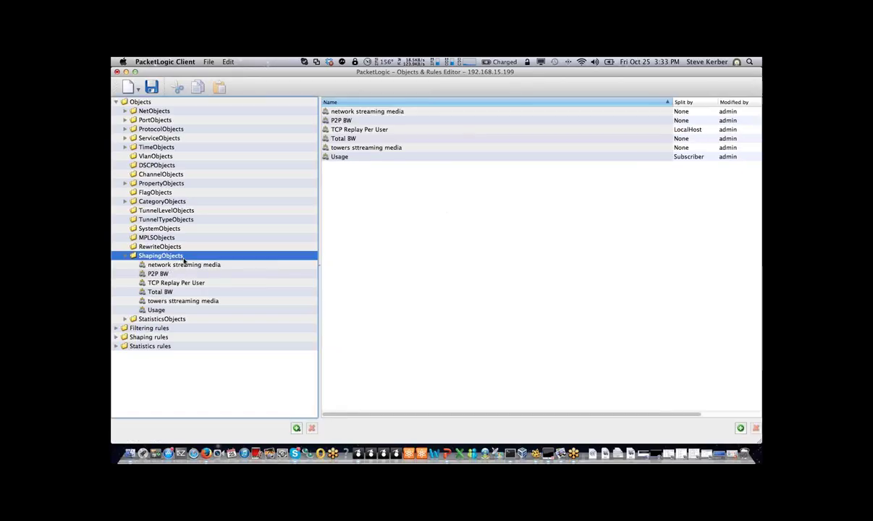
pyautogui.rightClick(182, 259)
pyautogui.moveTo(214, 265)
pyautogui.press('Escape')
pyautogui.rightClick(217, 258)
pyautogui.moveTo(254, 260)
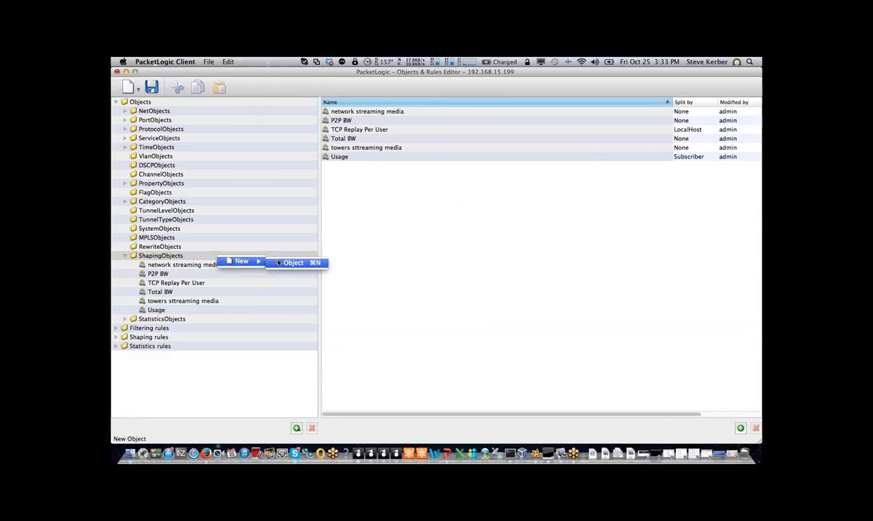
pyautogui.click(293, 263)
pyautogui.click(395, 116)
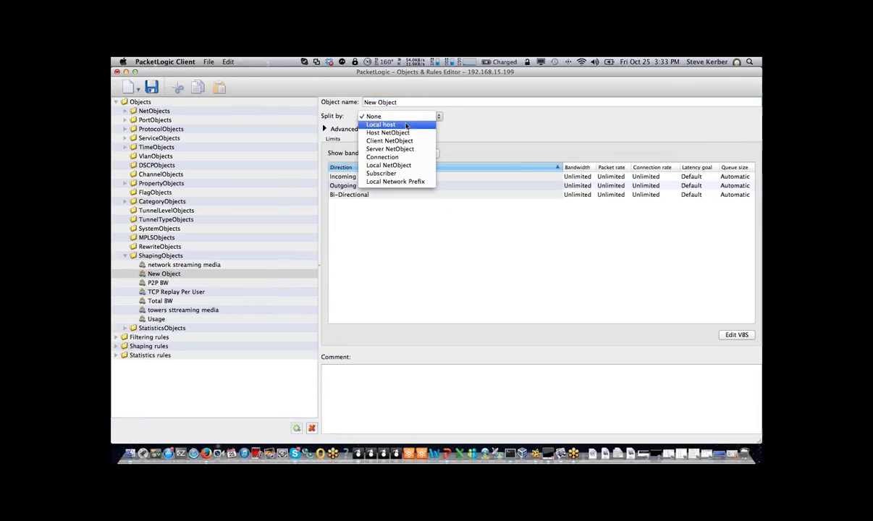
pyautogui.click(400, 175)
pyautogui.click(580, 118)
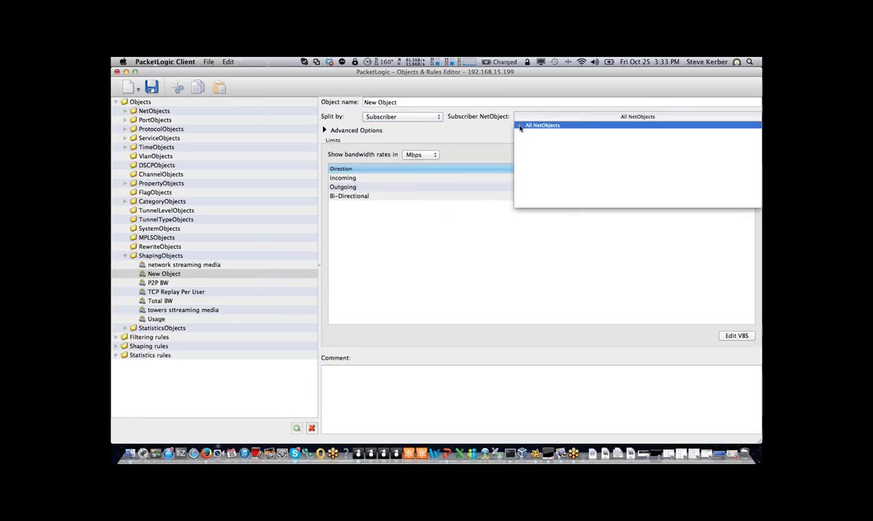
pyautogui.click(528, 166)
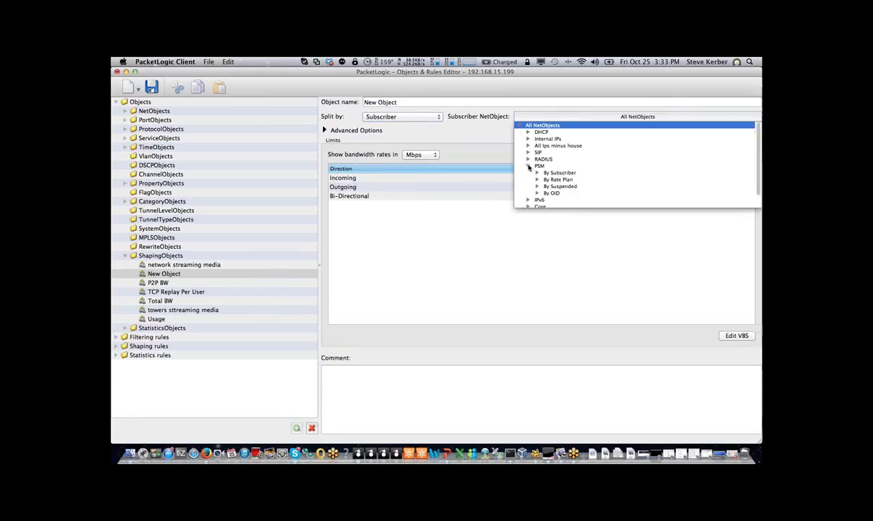
pyautogui.click(540, 174)
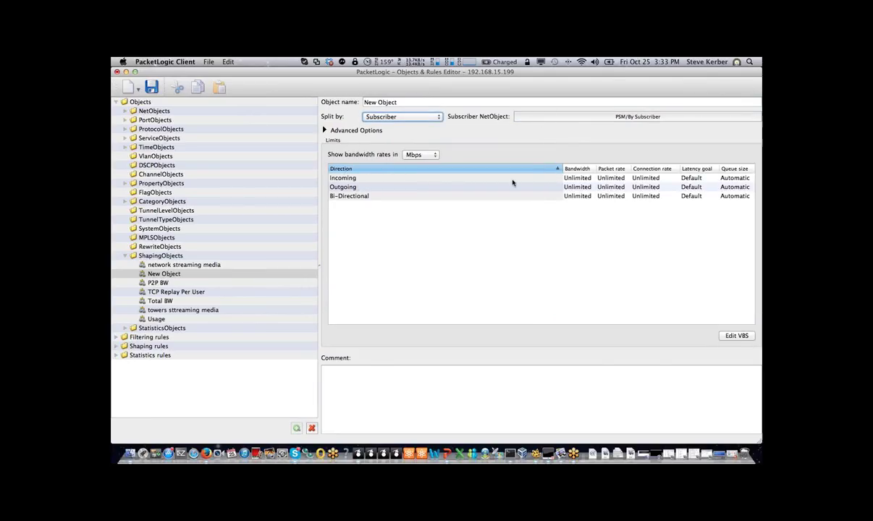
# Limit the new subscriber-split object's incoming and outgoing bandwidth to 2.5 Mbps each and name it "per sub streaing media"
pyautogui.doubleClick(587, 178)
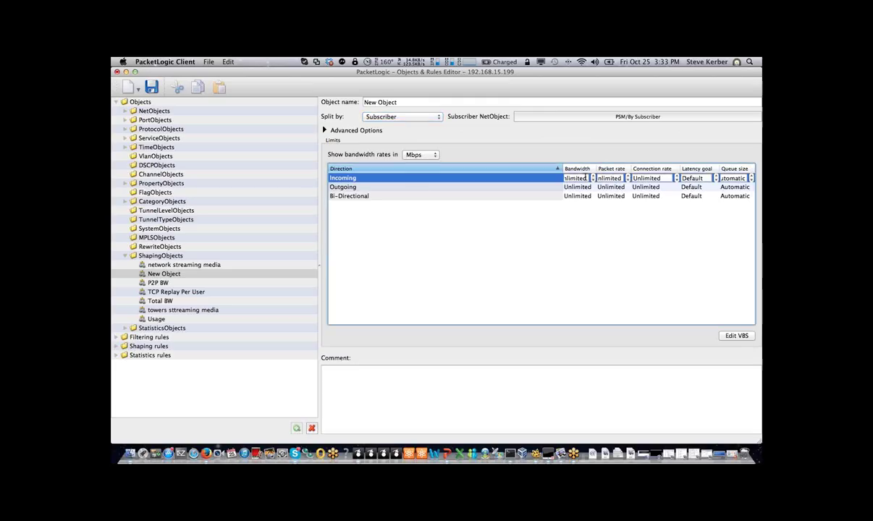
pyautogui.write('2')
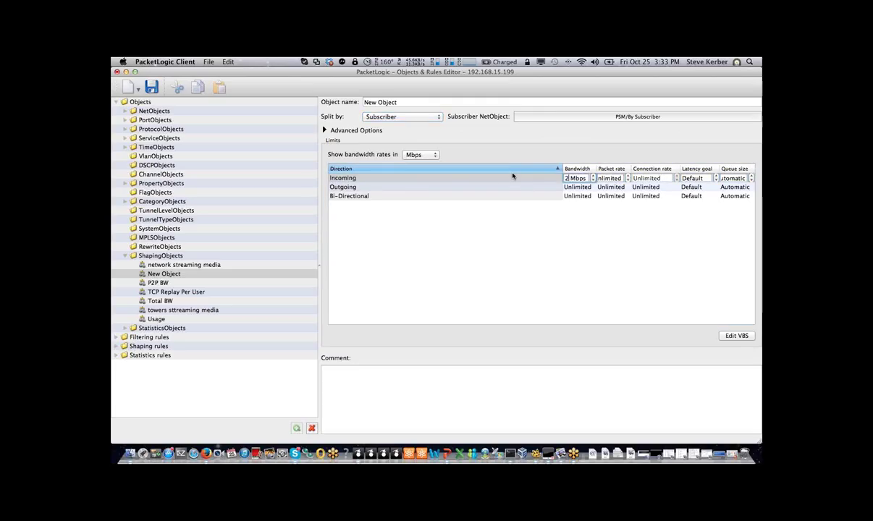
pyautogui.write('.5')
pyautogui.click(514, 186)
pyautogui.doubleClick(514, 188)
pyautogui.write('2.5')
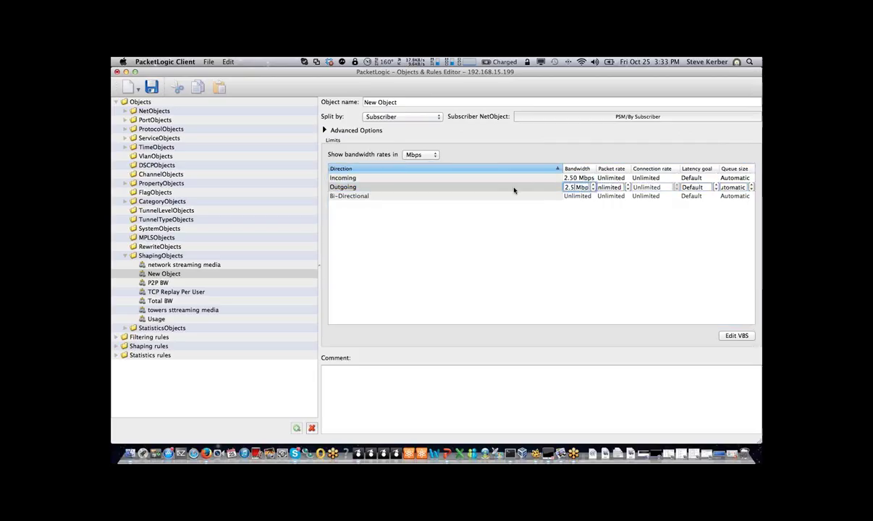
pyautogui.press('Return')
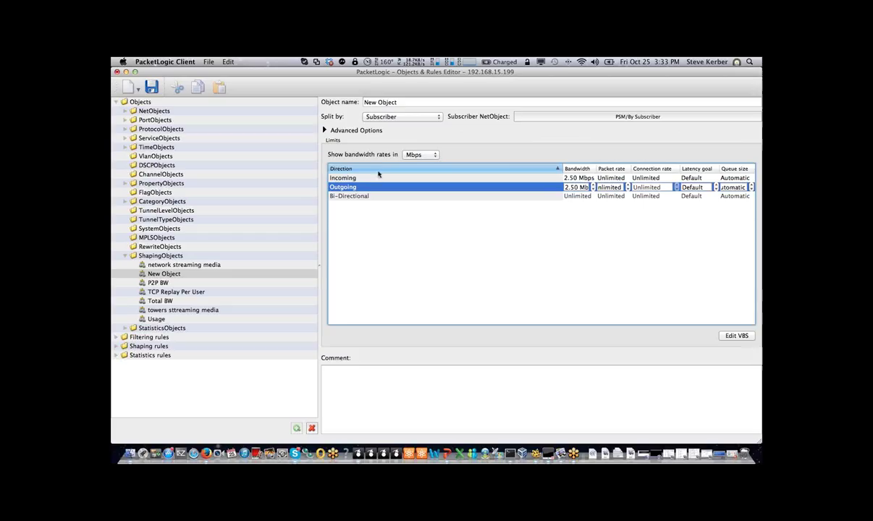
pyautogui.press('Tab')
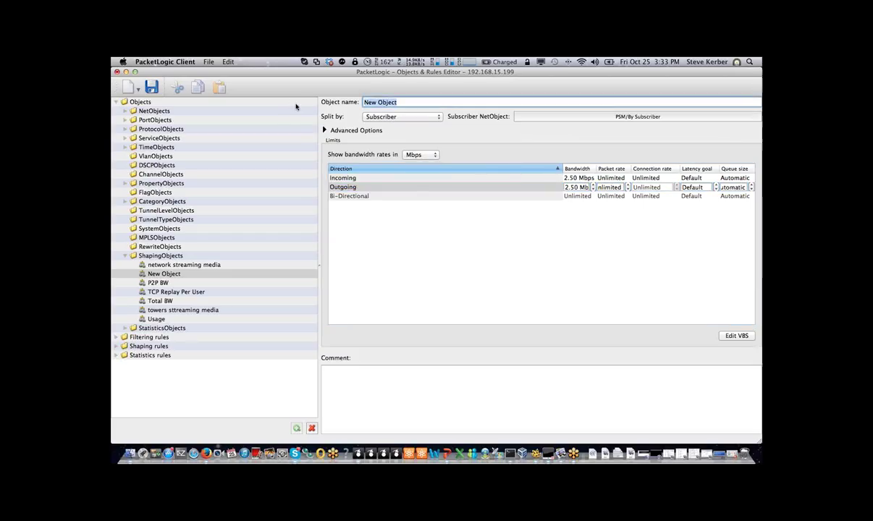
pyautogui.write('per sub streaing media')
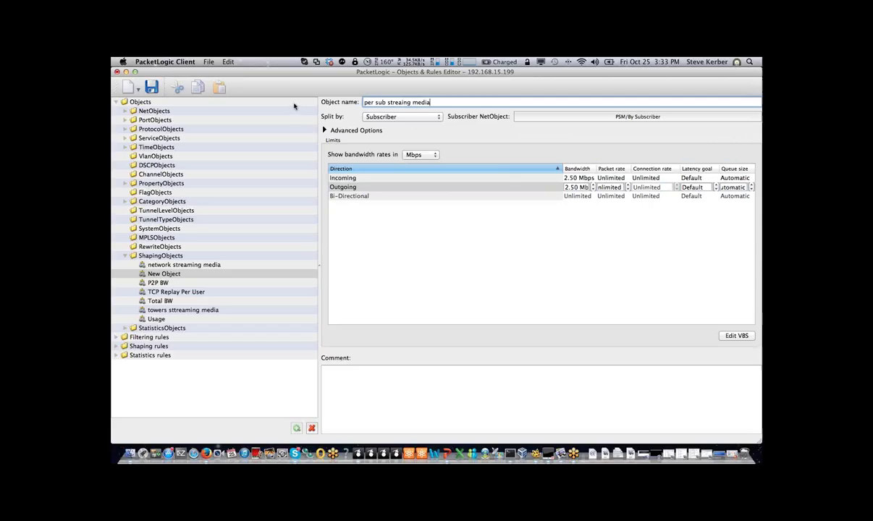
# Expand the NetObjects folder and create a new object in it named "tower"
pyautogui.click(125, 112)
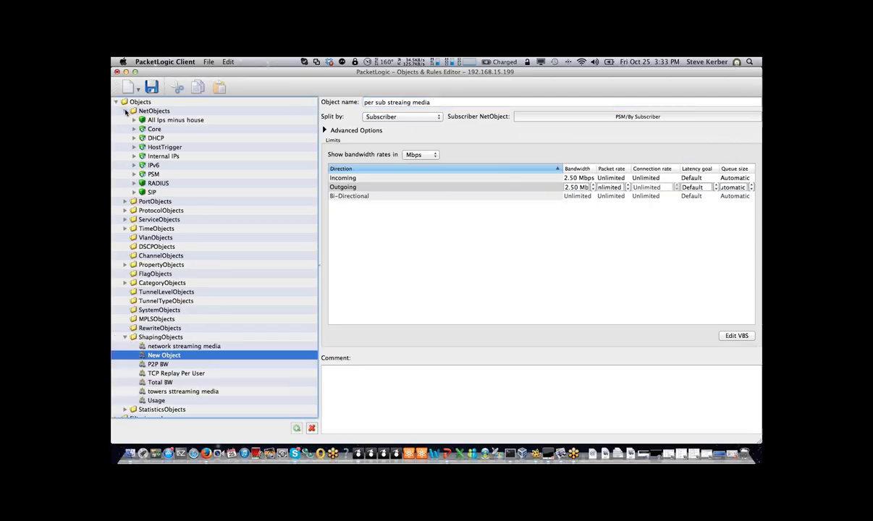
pyautogui.click(149, 111)
pyautogui.rightClick(149, 111)
pyautogui.moveTo(177, 117)
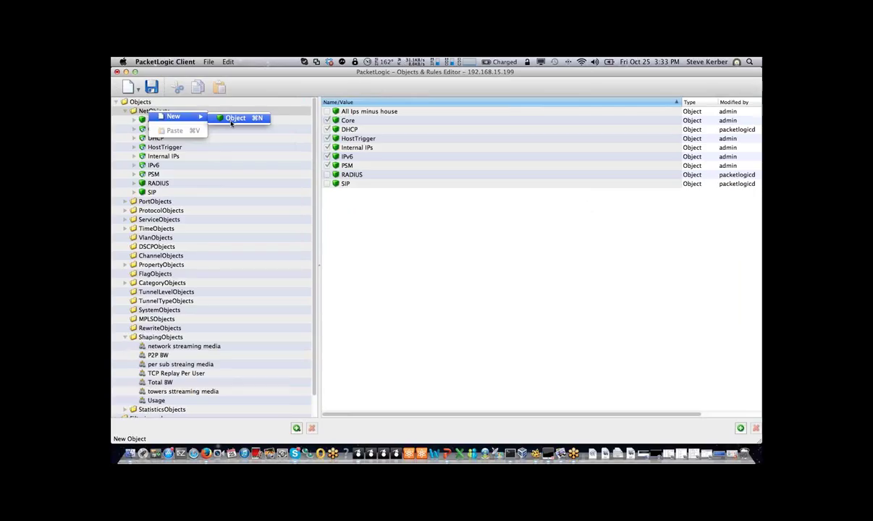
pyautogui.click(235, 120)
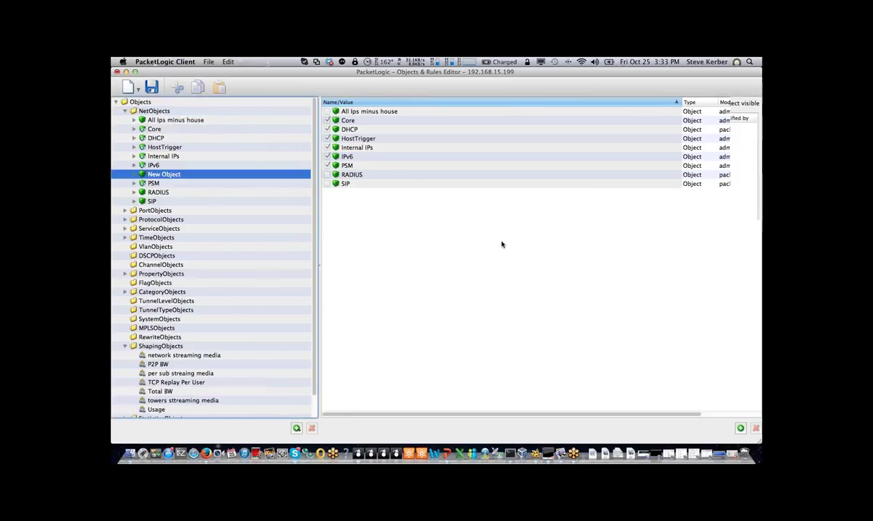
pyautogui.write('tower')
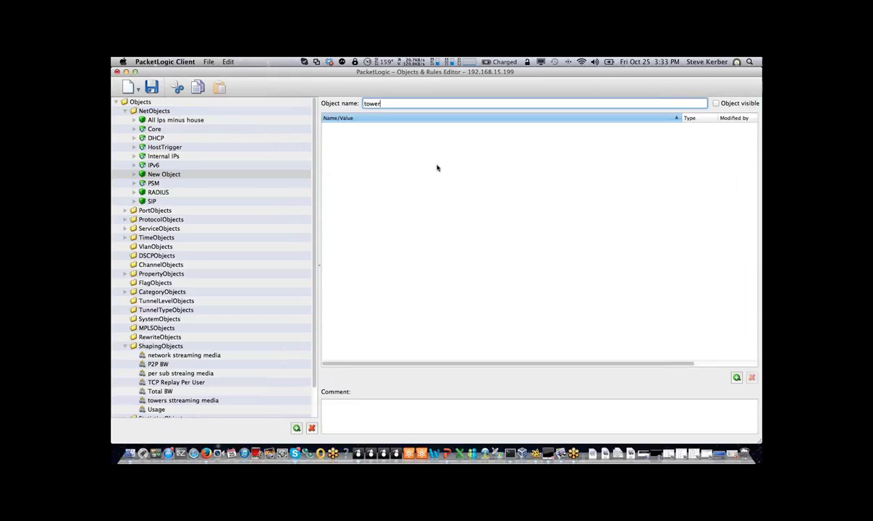
# Add an item to the tower NetObject that includes the IPv4 network 10.2.0.0/24
pyautogui.rightClick(437, 167)
pyautogui.moveTo(471, 170)
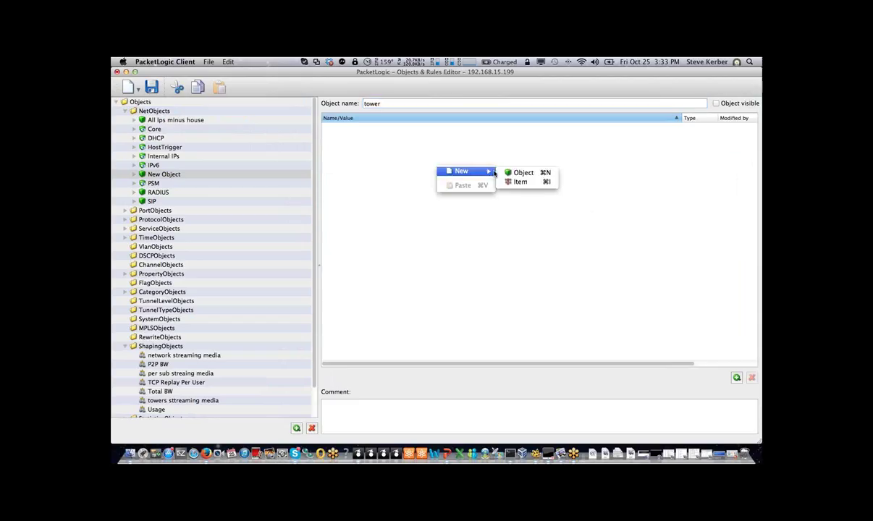
pyautogui.click(520, 182)
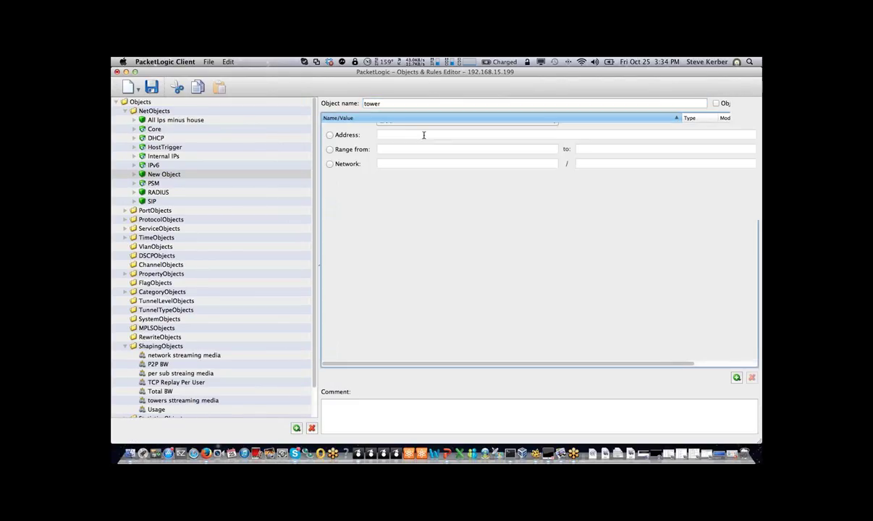
pyautogui.click(340, 165)
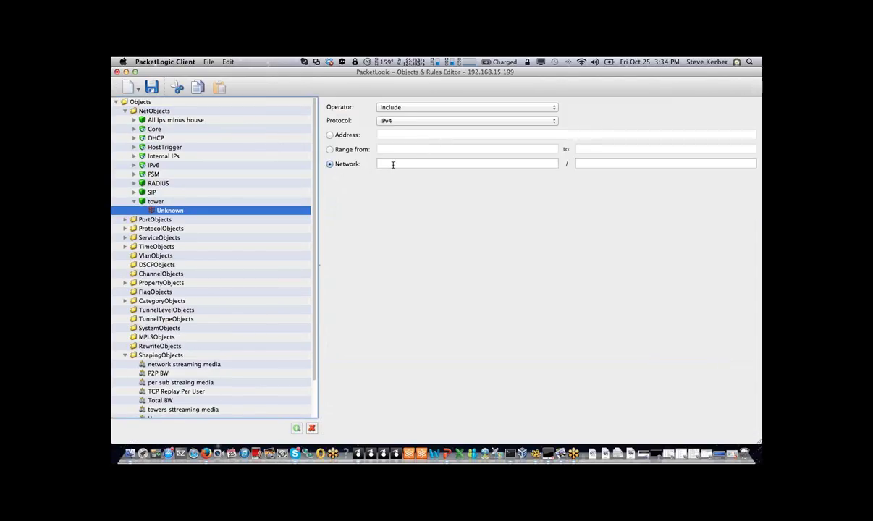
pyautogui.click(393, 164)
pyautogui.write('1')
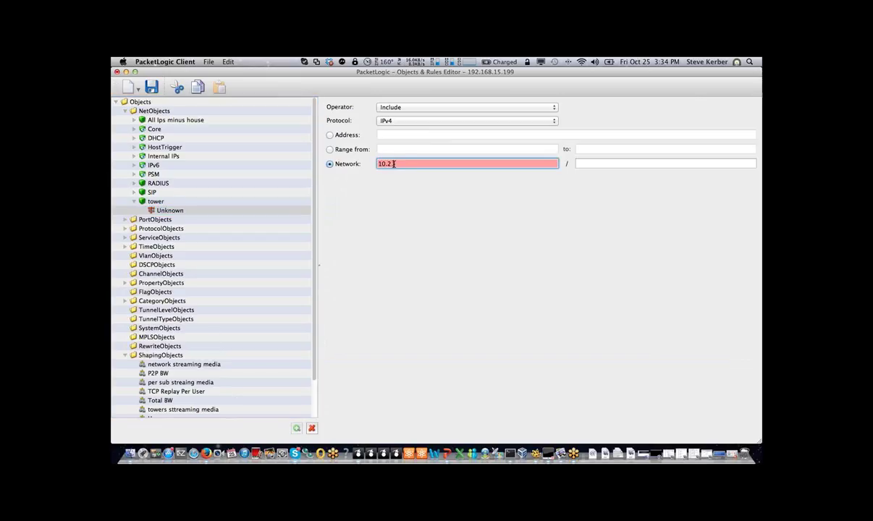
pyautogui.write('0.2.0.0')
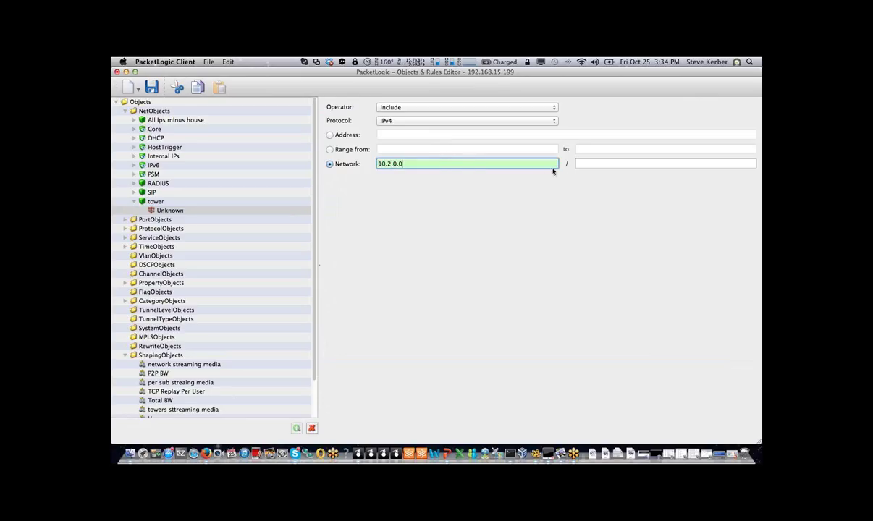
pyautogui.click(589, 160)
pyautogui.write('24')
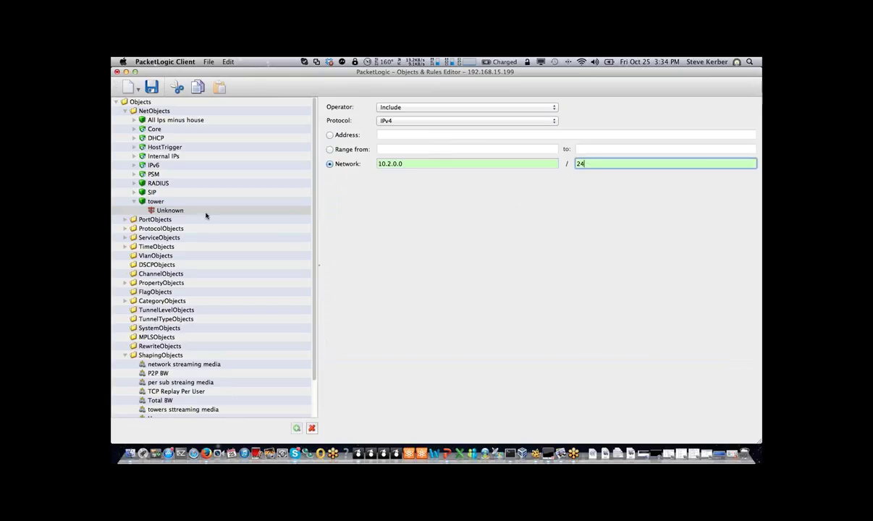
pyautogui.click(196, 220)
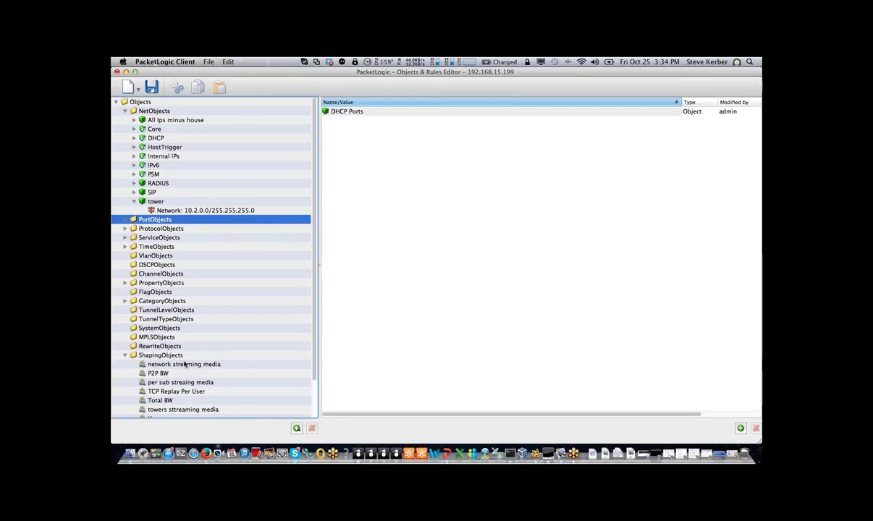
# Create a new rule under Shaping rules named "network wide streaming"
pyautogui.scroll(-3, 314, 335)
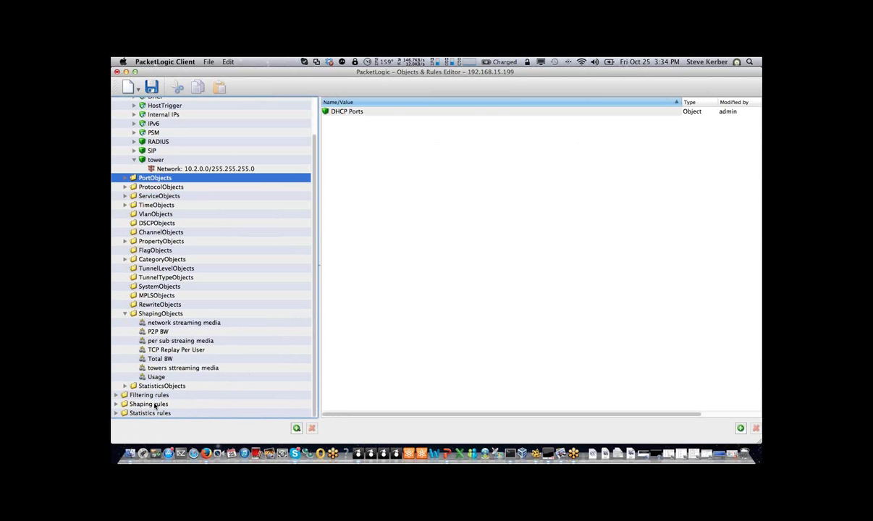
pyautogui.click(154, 405)
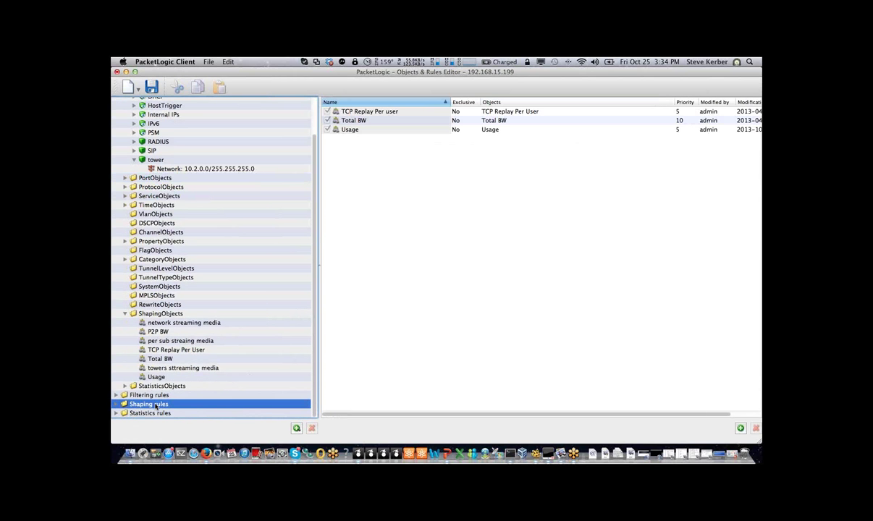
pyautogui.rightClick(156, 354)
pyautogui.moveTo(217, 358)
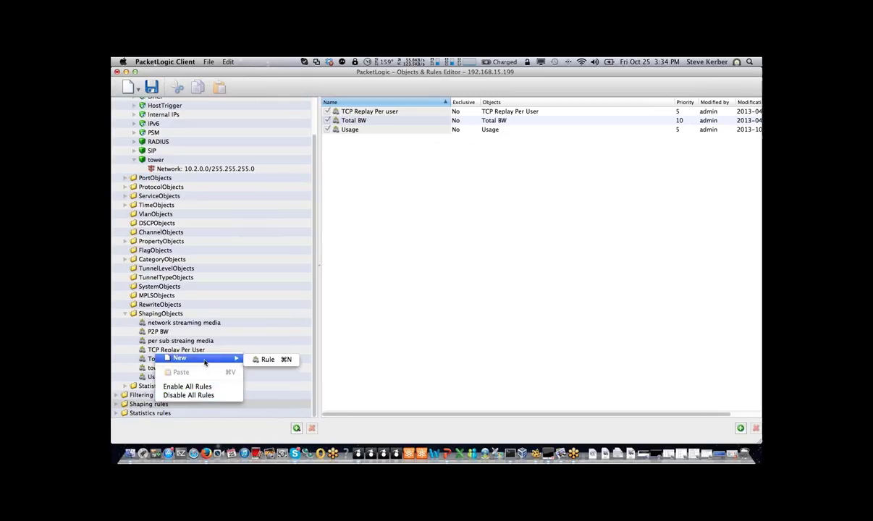
pyautogui.click(269, 360)
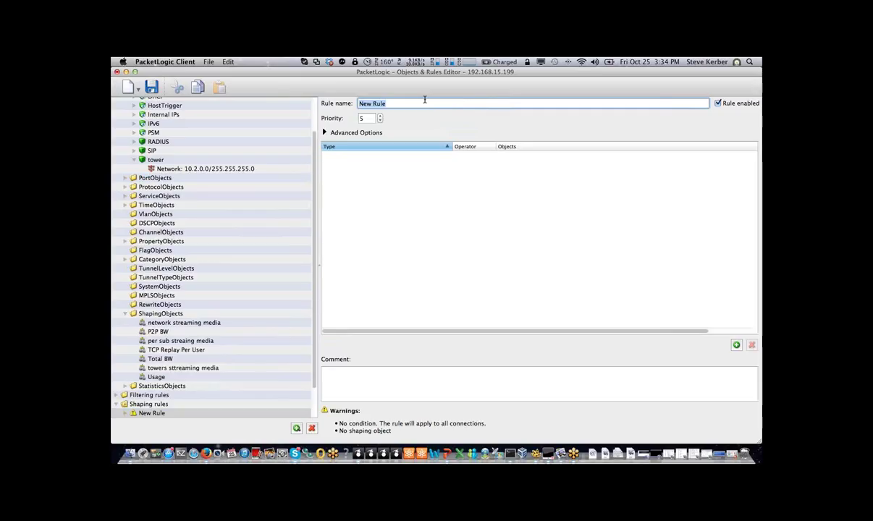
pyautogui.write('network')
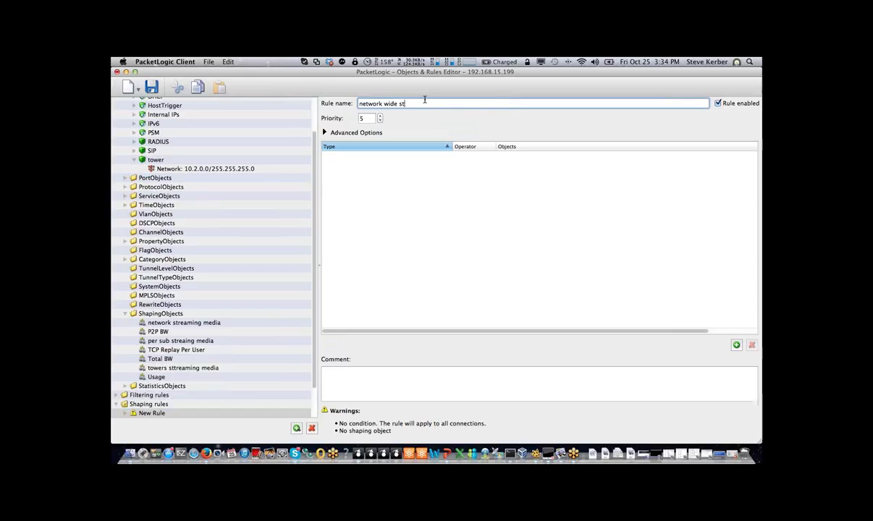
pyautogui.write(' wide streaming')
# Add a condition to the network wide streaming rule requiring Local NetObjects to equal Internal IPs
pyautogui.rightClick(408, 187)
pyautogui.moveTo(434, 191)
pyautogui.click(478, 193)
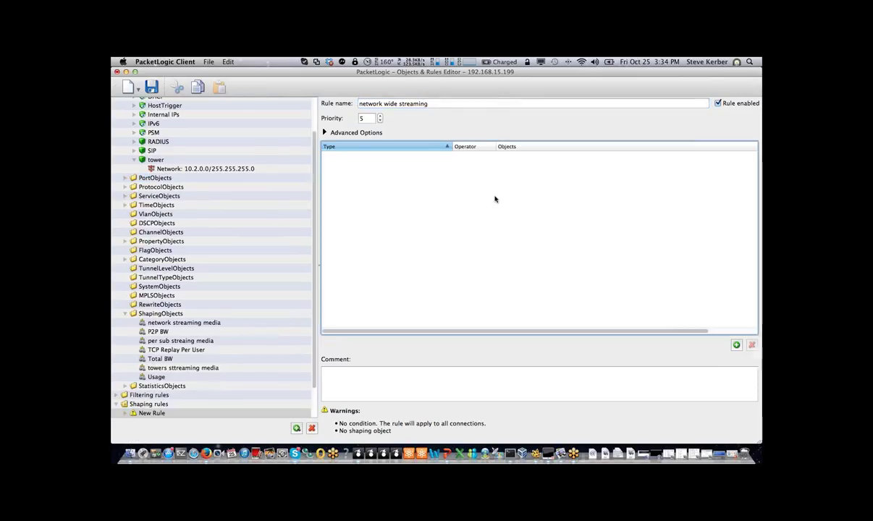
pyautogui.click(336, 164)
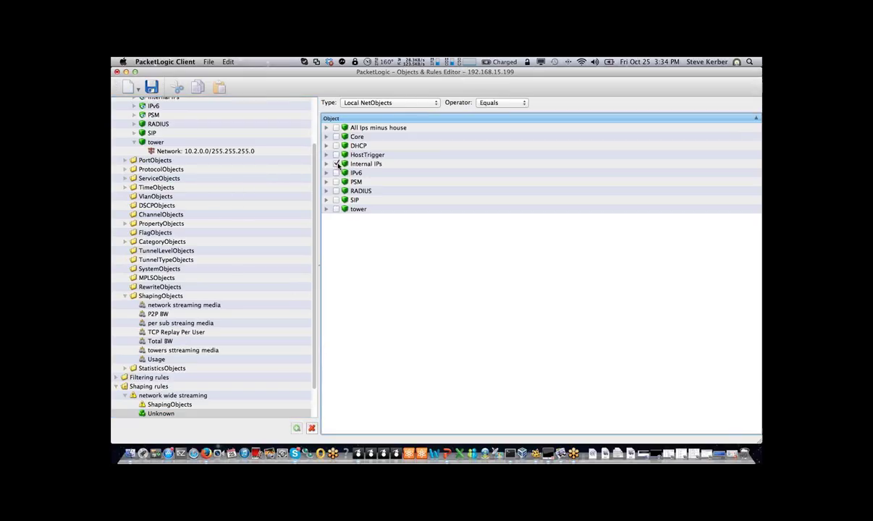
# Add a condition to the network wide streaming rule requiring ServiceObjects to equal the Streaming Media category of Procera Networks Categorization
pyautogui.click(157, 387)
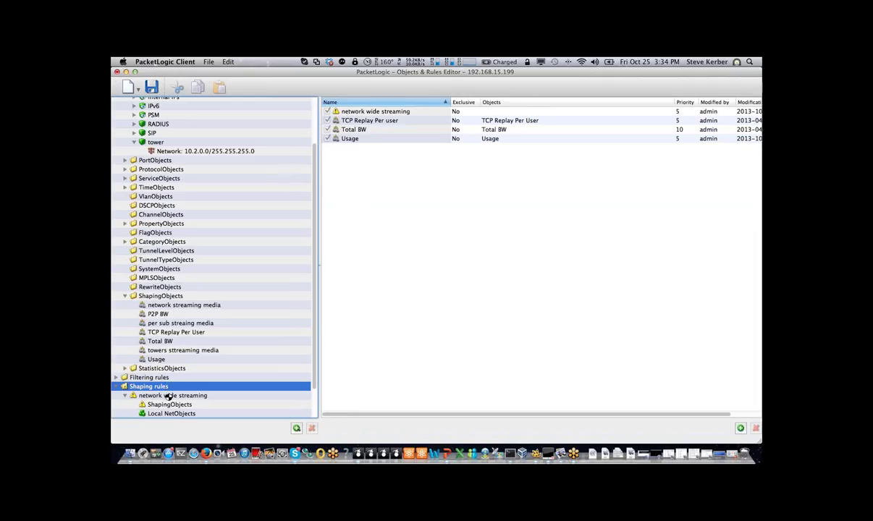
pyautogui.click(171, 396)
pyautogui.rightClick(349, 206)
pyautogui.moveTo(376, 211)
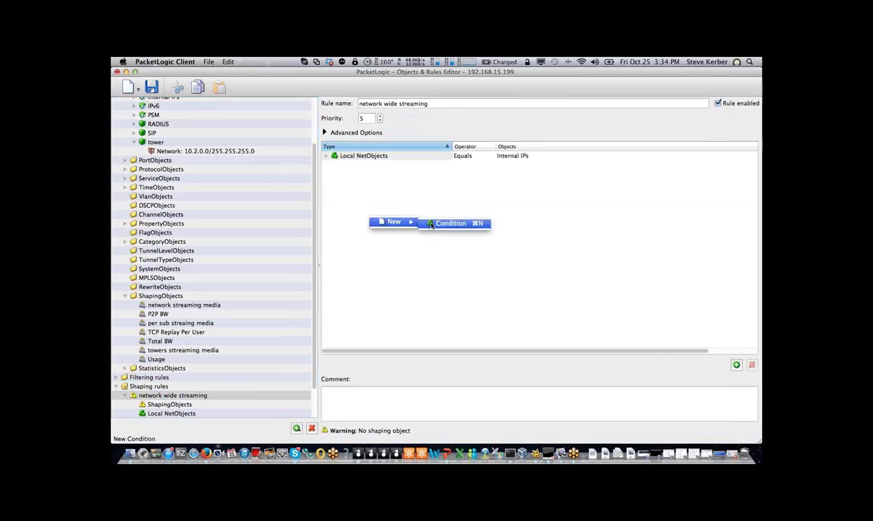
pyautogui.click(442, 212)
pyautogui.click(326, 128)
pyautogui.click(335, 138)
pyautogui.click(335, 136)
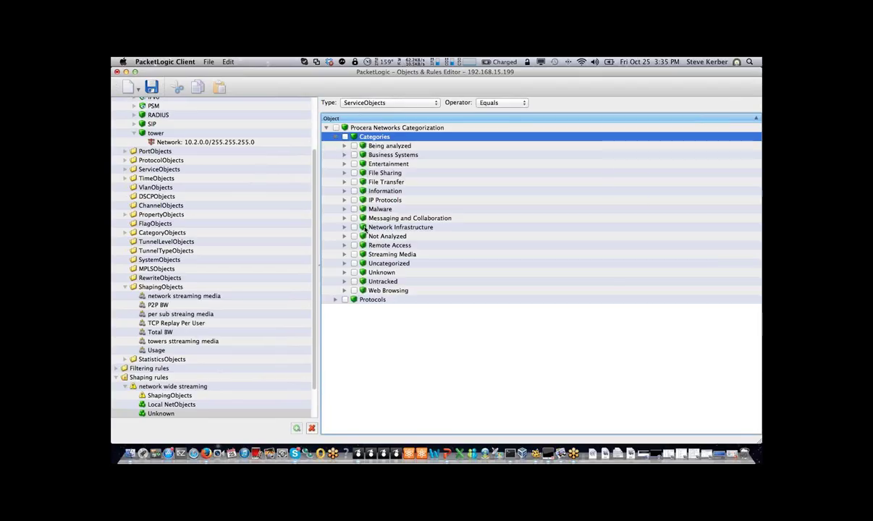
pyautogui.click(353, 254)
pyautogui.click(151, 378)
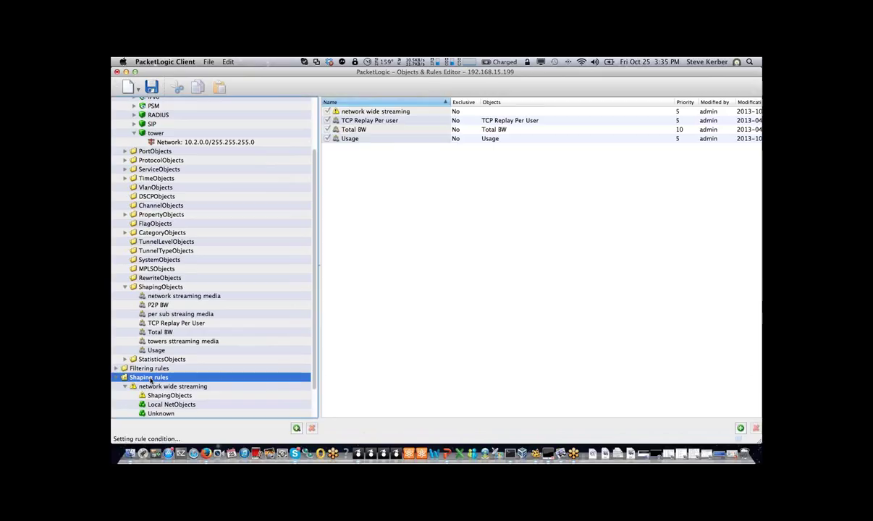
pyautogui.click(194, 387)
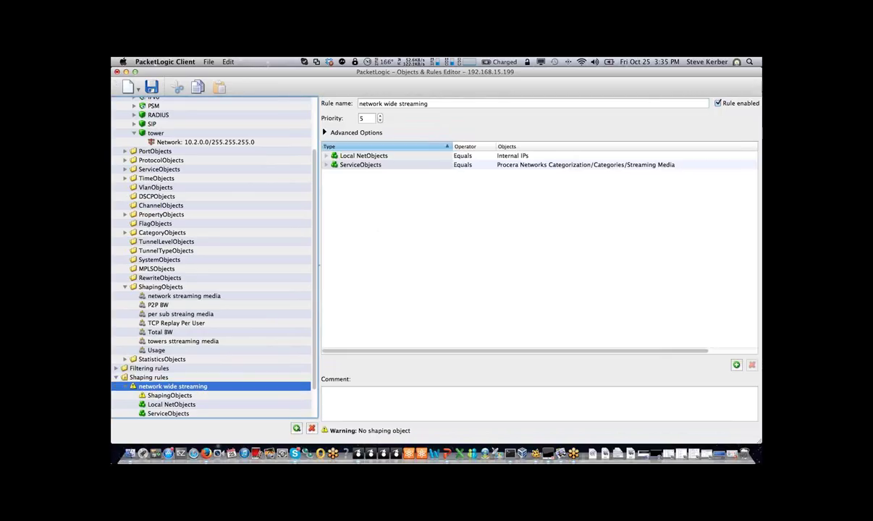
# Assign the "network streaming media" shaping object to the network wide streaming rule
pyautogui.click(160, 396)
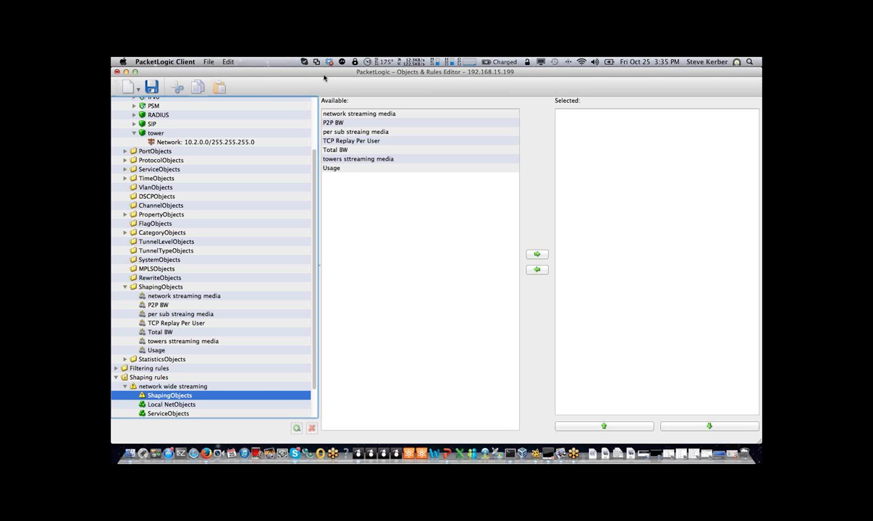
pyautogui.click(361, 113)
pyautogui.click(536, 254)
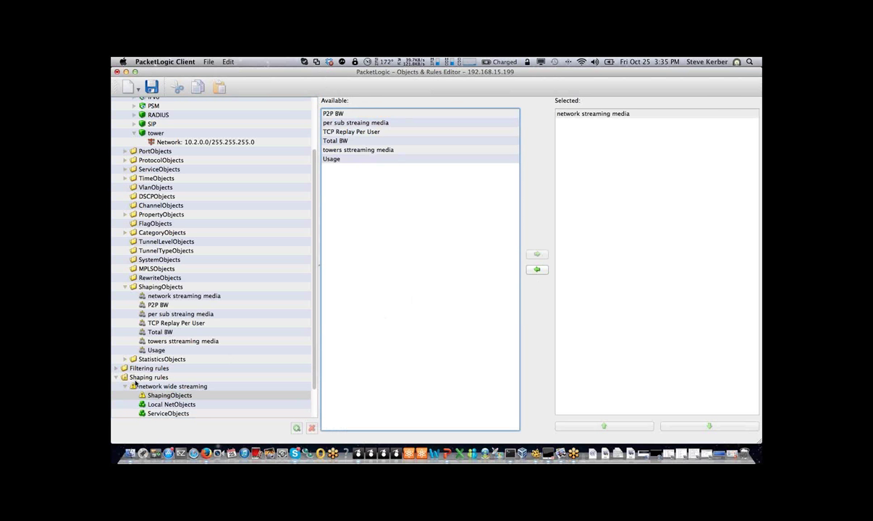
pyautogui.click(152, 386)
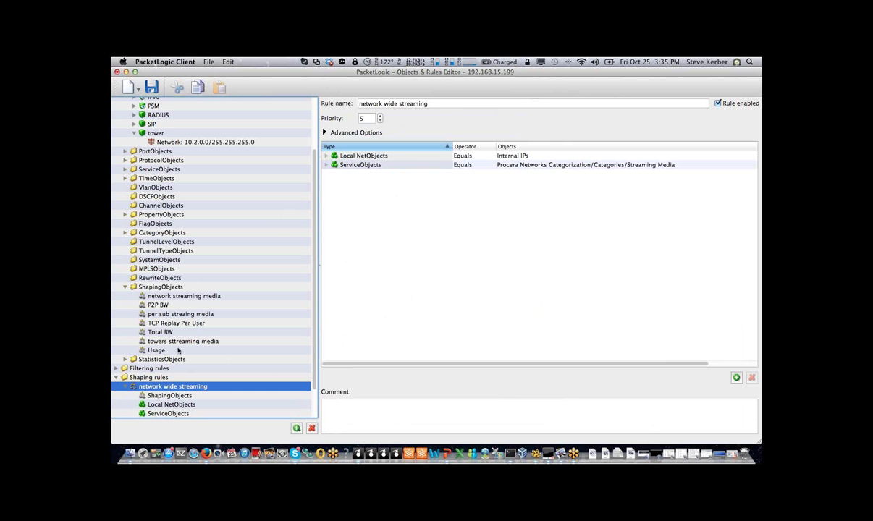
# Create a new rule under Shaping rules named "tower streaming"
pyautogui.click(161, 377)
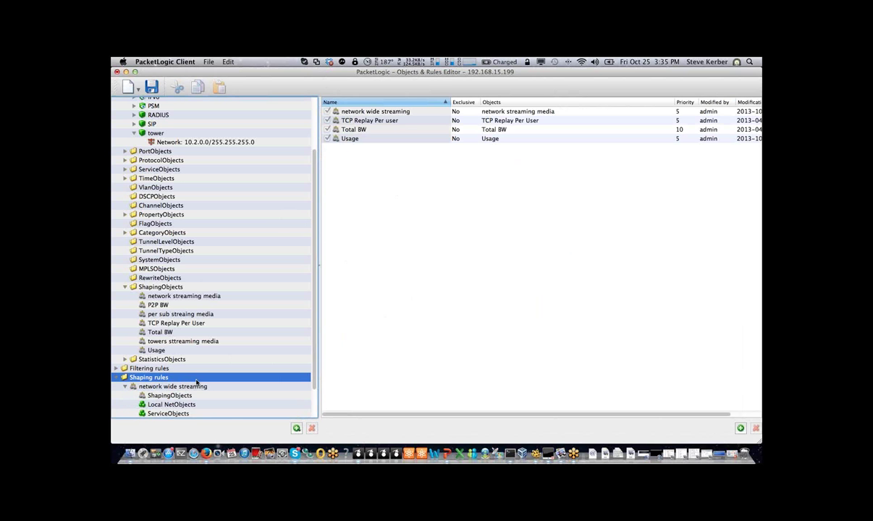
pyautogui.rightClick(195, 382)
pyautogui.click(302, 385)
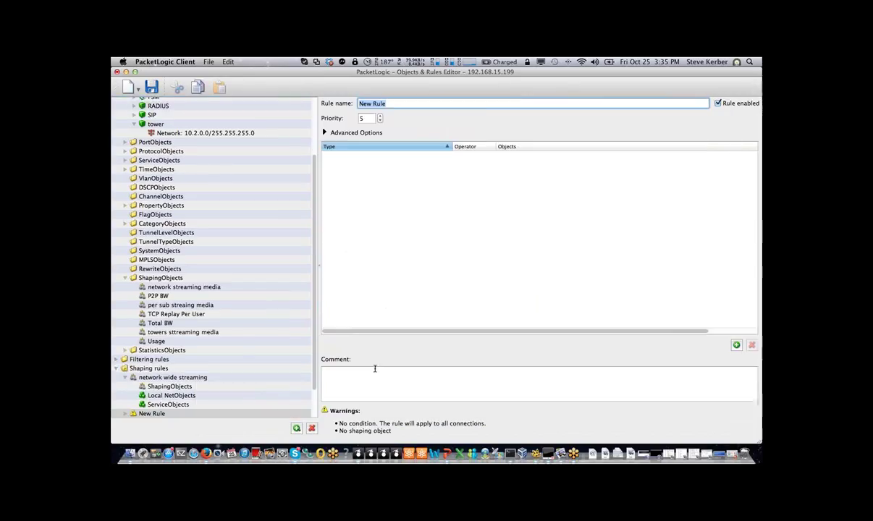
pyautogui.write('to')
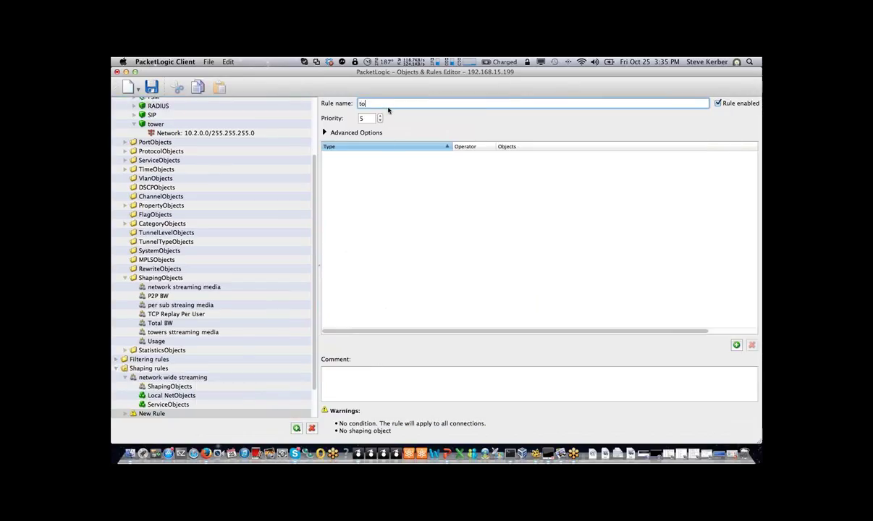
pyautogui.write('wer streaming')
# Add a condition to the tower streaming rule requiring Local NetObjects to equal tower
pyautogui.rightClick(409, 215)
pyautogui.click(492, 219)
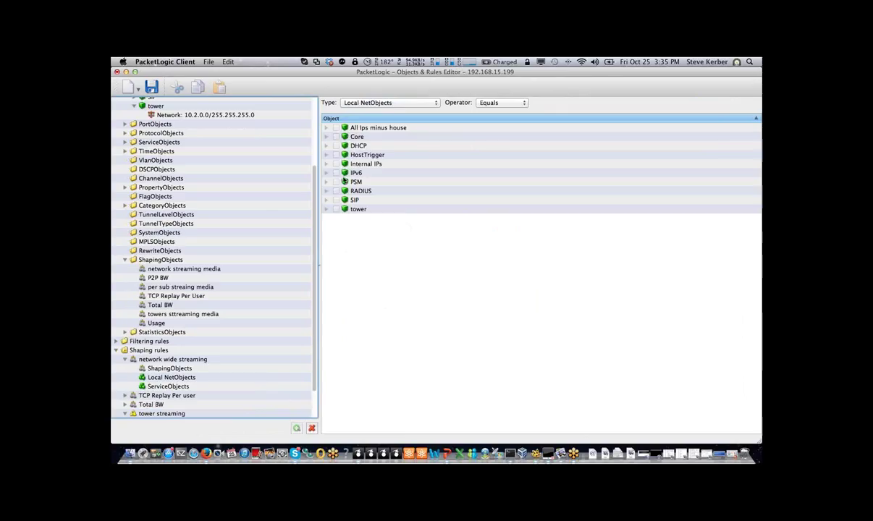
pyautogui.click(336, 209)
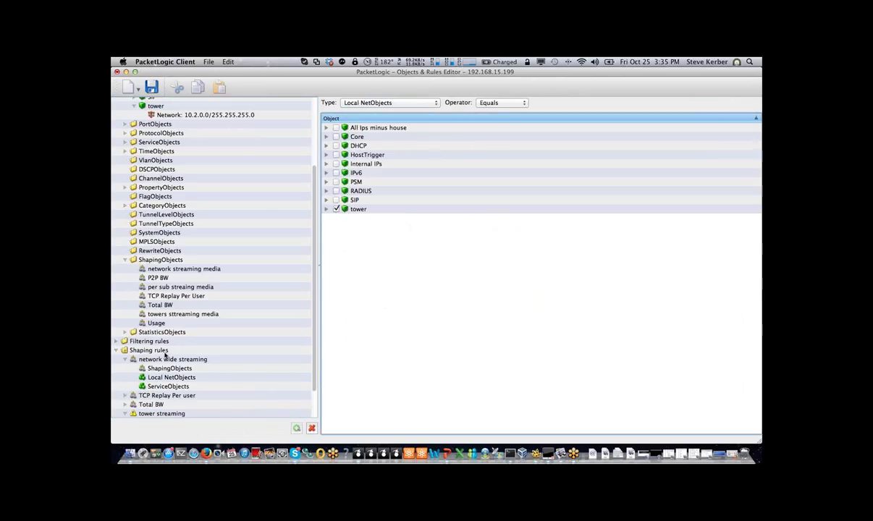
pyautogui.click(149, 350)
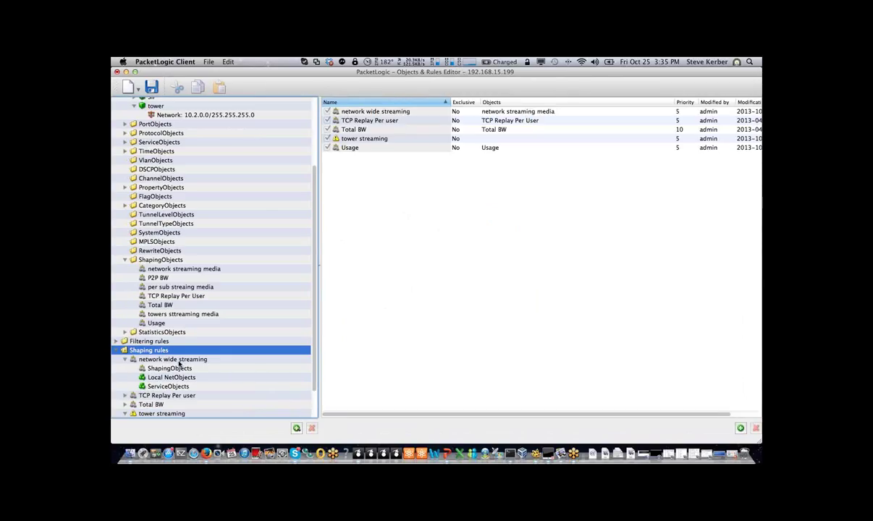
# Add a ServiceObjects condition to the tower streaming rule that equals the Streaming Media category
pyautogui.click(162, 413)
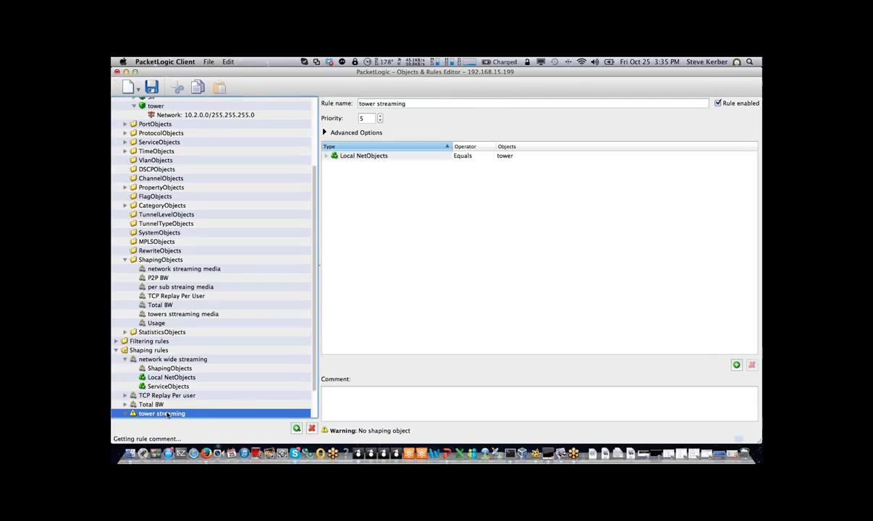
pyautogui.rightClick(394, 198)
pyautogui.click(463, 204)
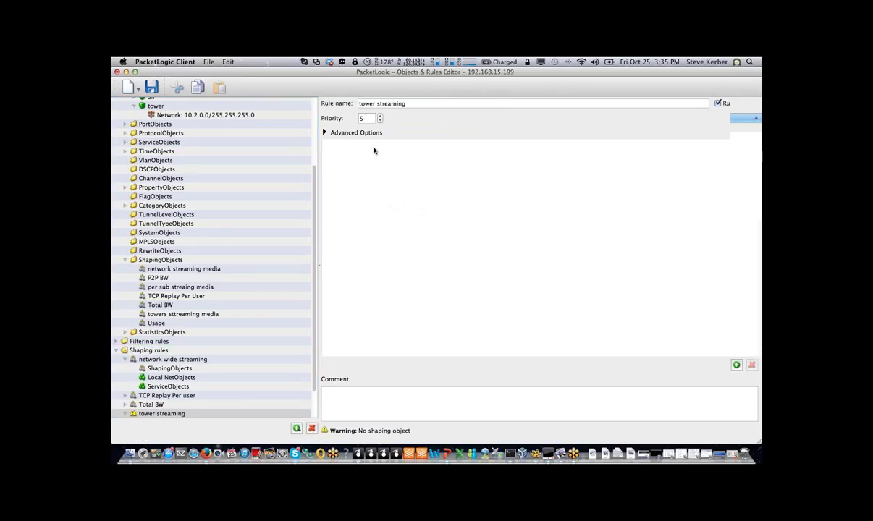
pyautogui.click(326, 128)
pyautogui.click(332, 136)
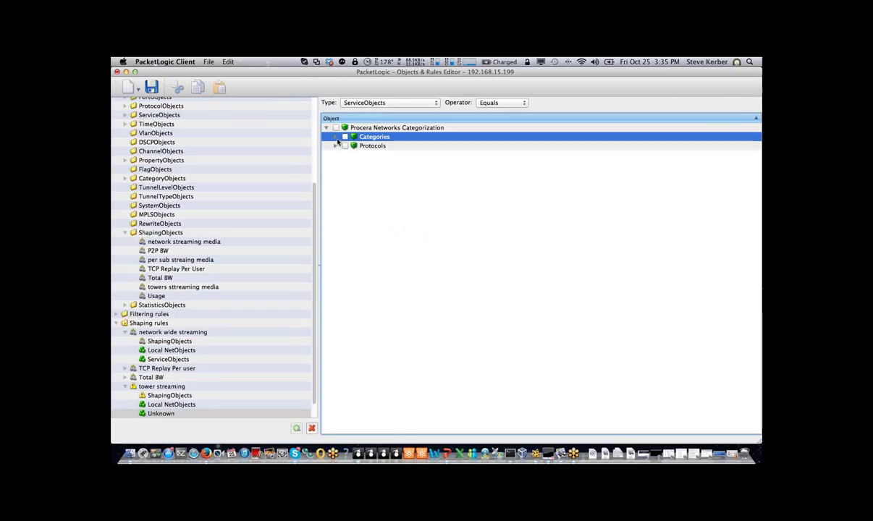
pyautogui.click(335, 137)
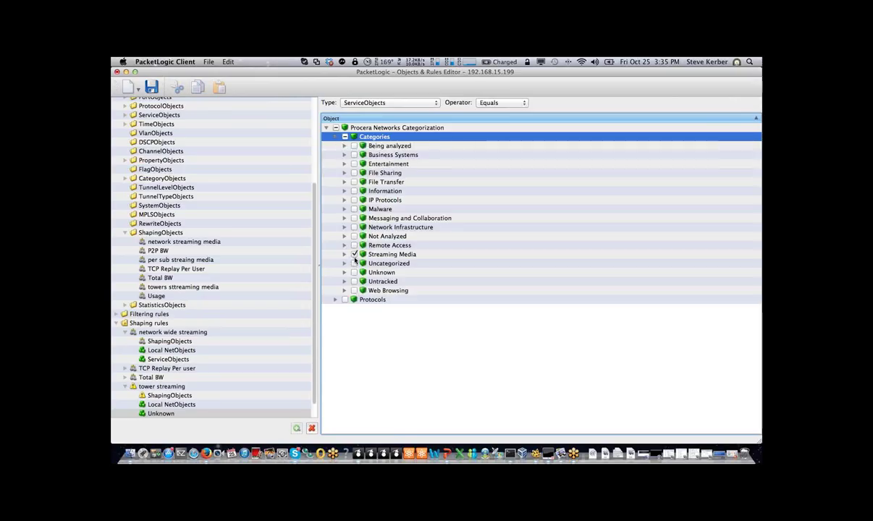
# Assign the "towers sttreaming media" shaping object to the tower streaming rule
pyautogui.click(163, 395)
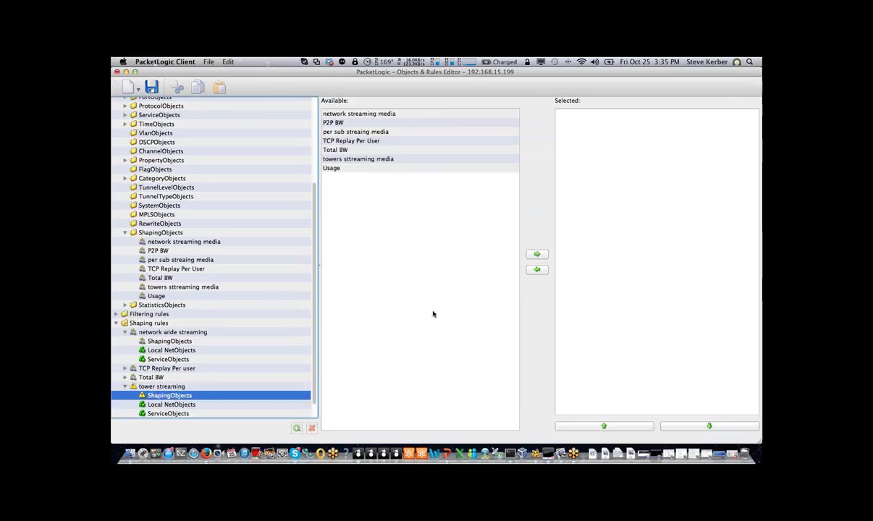
pyautogui.click(349, 158)
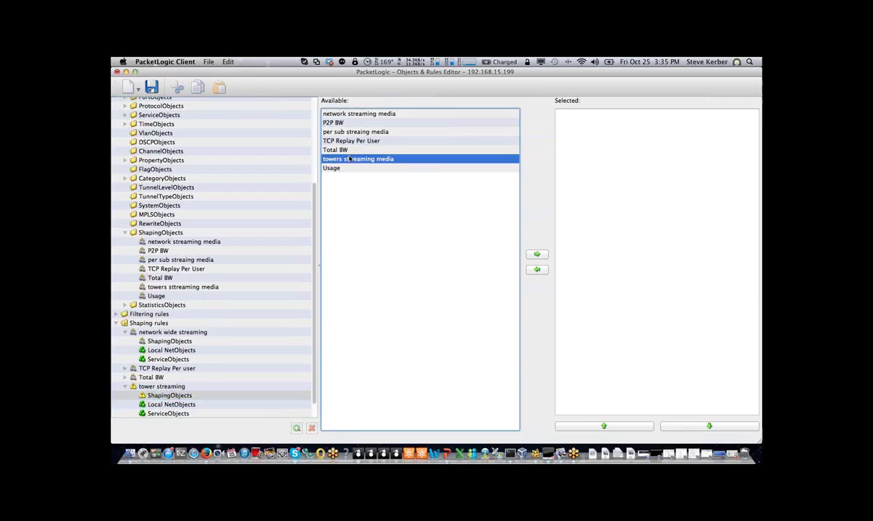
pyautogui.click(536, 254)
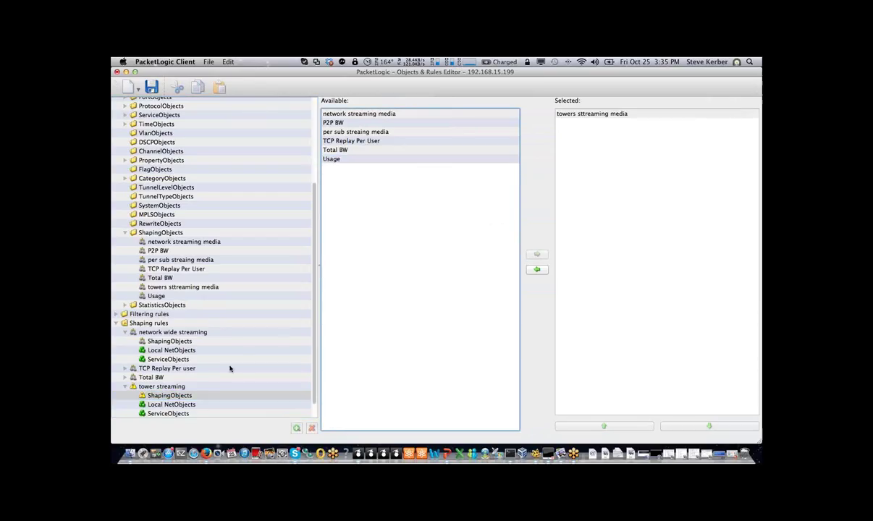
pyautogui.click(183, 387)
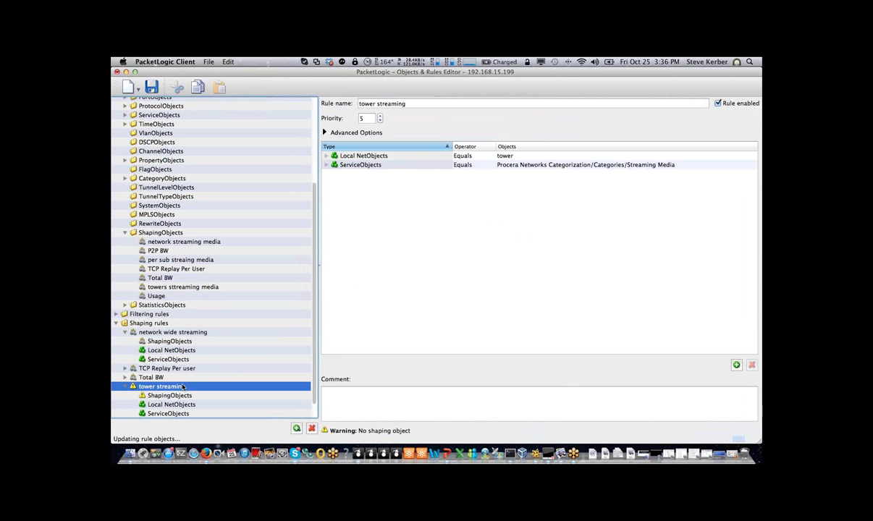
# Create a new rule under Shaping rules named "per sub streaming"
pyautogui.rightClick(152, 324)
pyautogui.moveTo(185, 328)
pyautogui.click(274, 330)
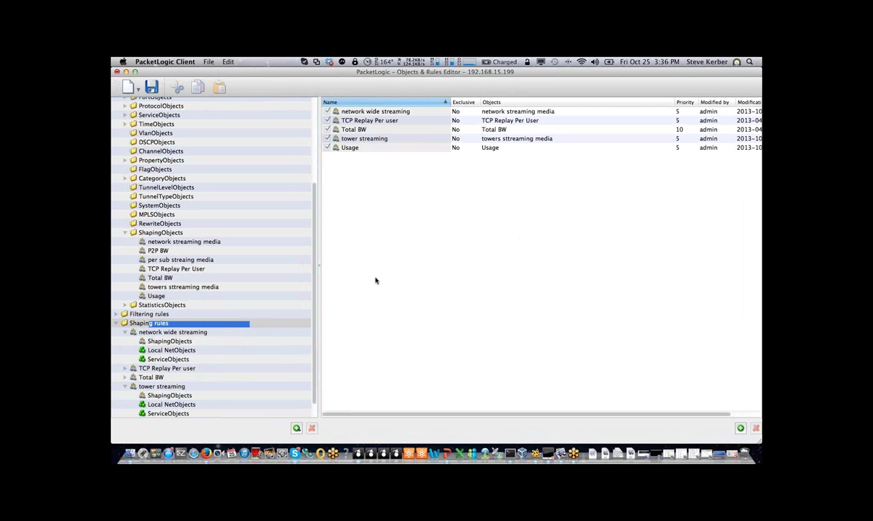
pyautogui.write('p')
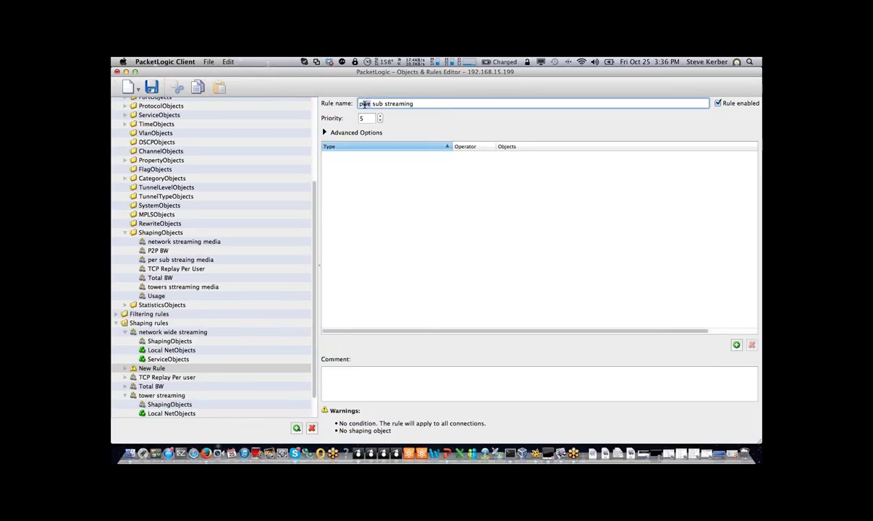
pyautogui.write('er')
# Add a condition to the per sub streaming rule requiring Local NetObjects to equal Internal IPs
pyautogui.rightClick(361, 154)
pyautogui.moveTo(390, 160)
pyautogui.click(421, 163)
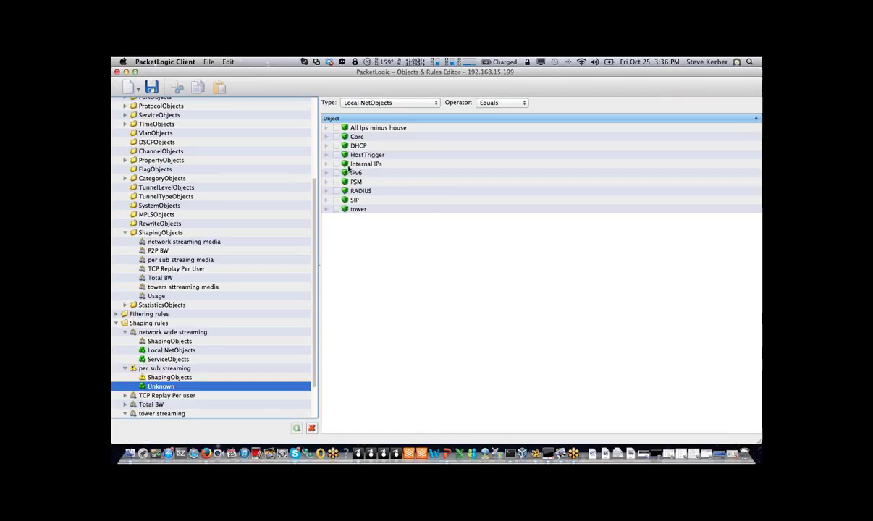
pyautogui.click(337, 165)
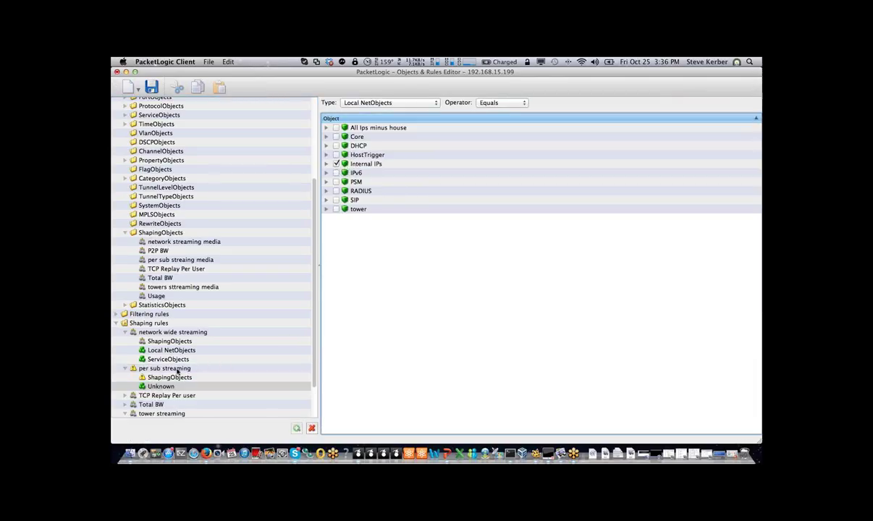
# Add a ServiceObjects condition to the per sub streaming rule that equals the Streaming Media category
pyautogui.click(199, 369)
pyautogui.rightClick(403, 206)
pyautogui.moveTo(435, 209)
pyautogui.click(463, 211)
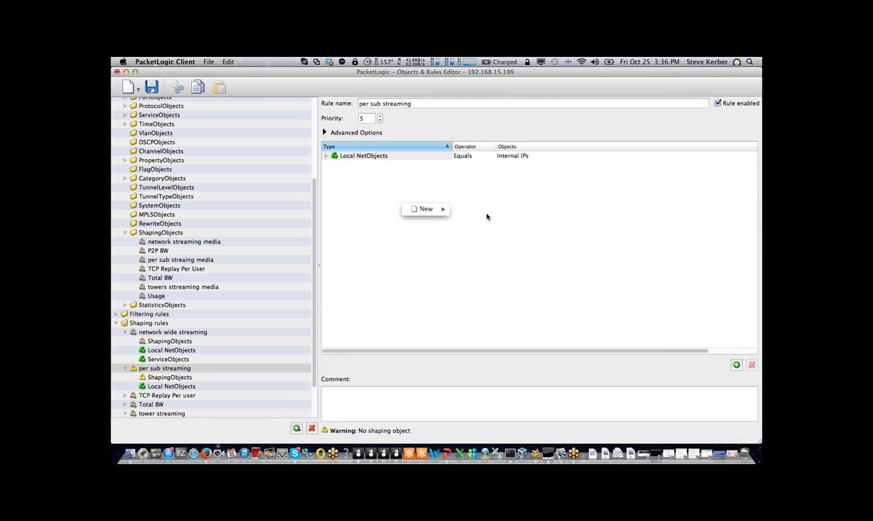
pyautogui.click(326, 127)
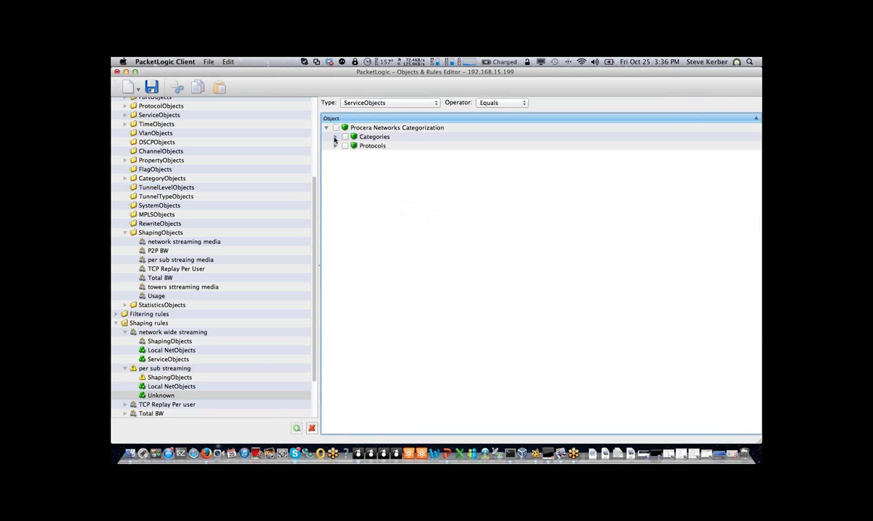
pyautogui.click(335, 137)
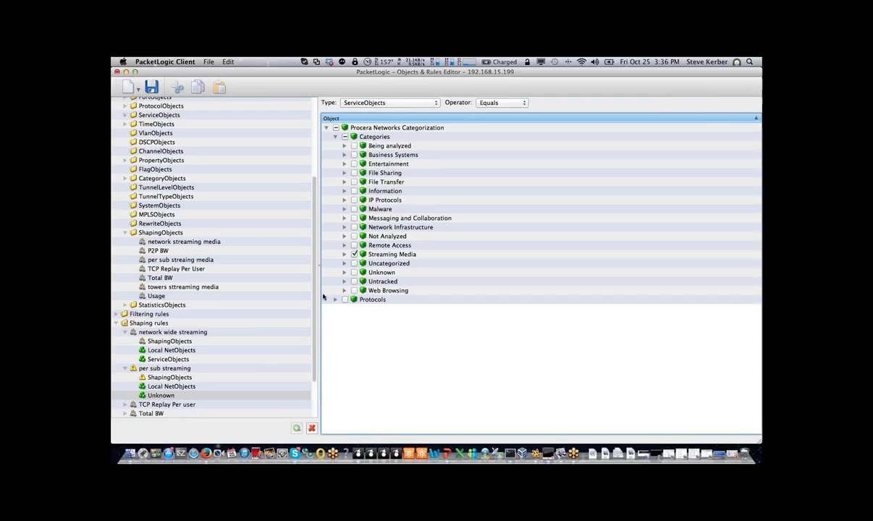
pyautogui.click(171, 385)
# Assign the "per sub streaing media" shaping object to the per sub streaming rule
pyautogui.click(174, 378)
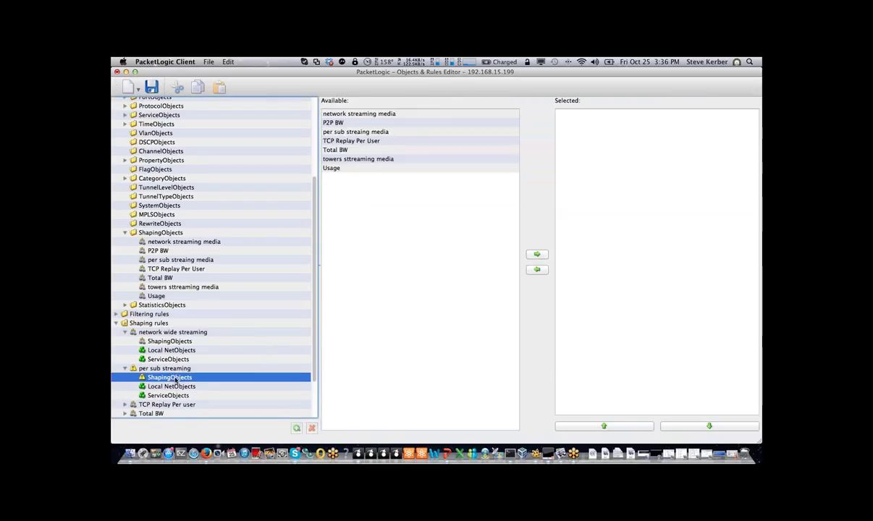
pyautogui.click(335, 132)
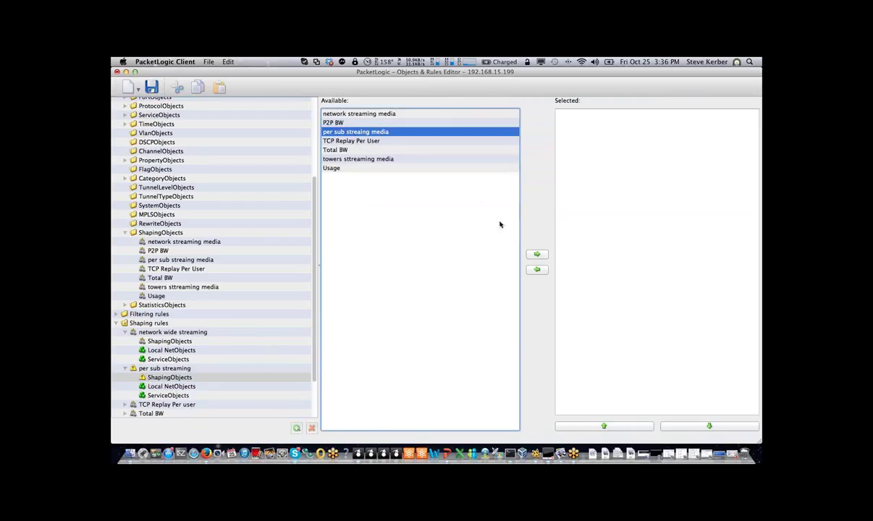
pyautogui.click(536, 254)
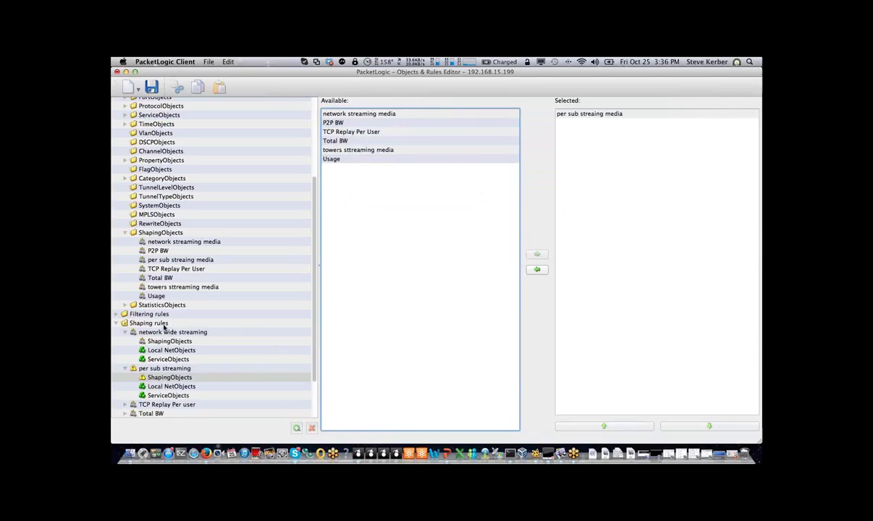
pyautogui.click(150, 323)
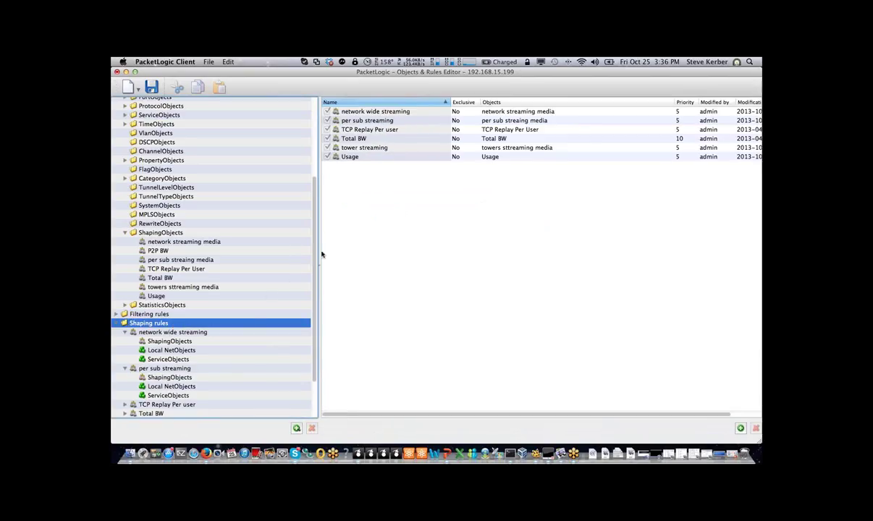
# Review the conditions of the network wide streaming rule, selecting its ServiceObjects condition
pyautogui.click(173, 333)
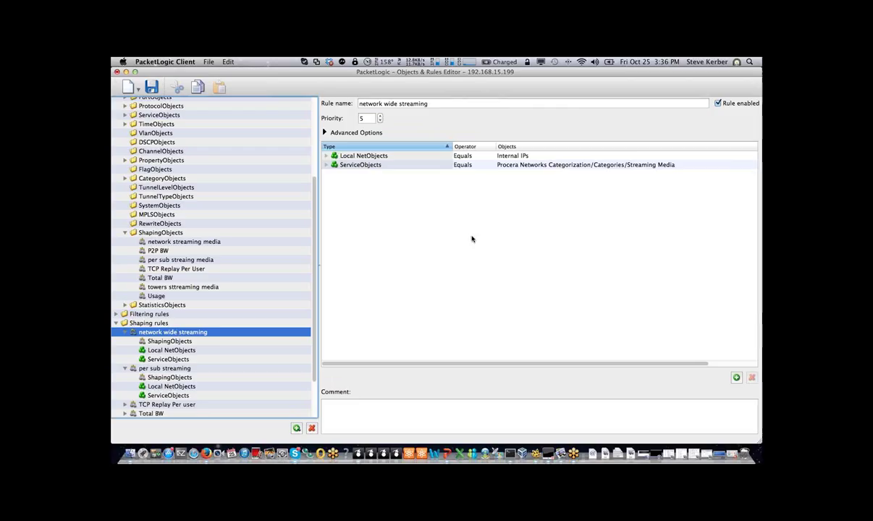
pyautogui.click(481, 165)
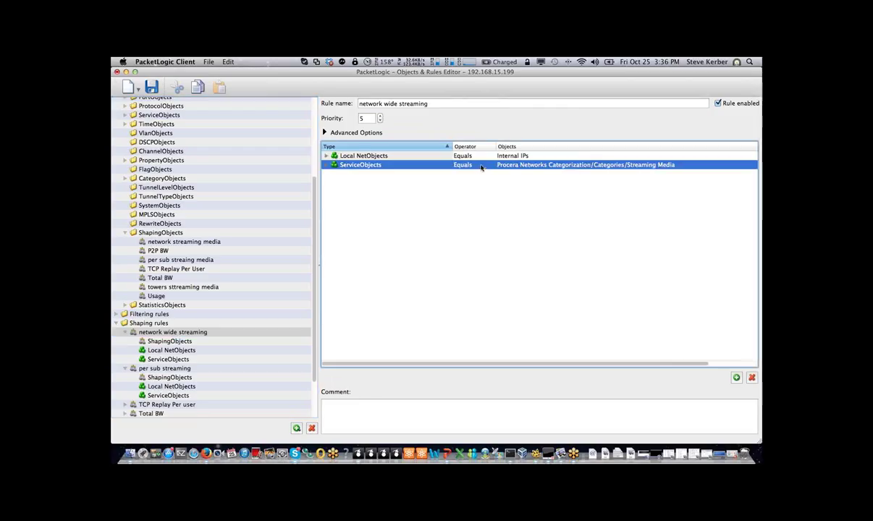
# Review the network wide streaming rule's conditions and the shaping object assigned to it
pyautogui.click(458, 156)
pyautogui.click(486, 165)
pyautogui.click(170, 342)
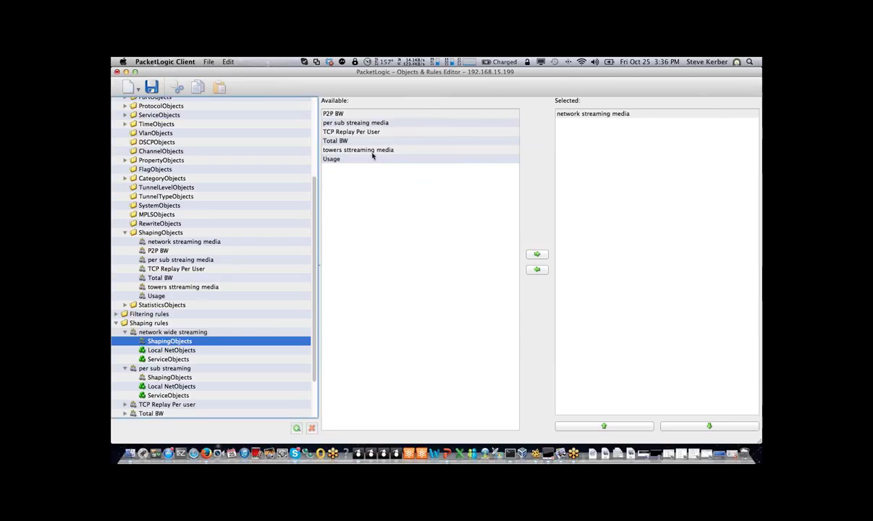
pyautogui.click(622, 114)
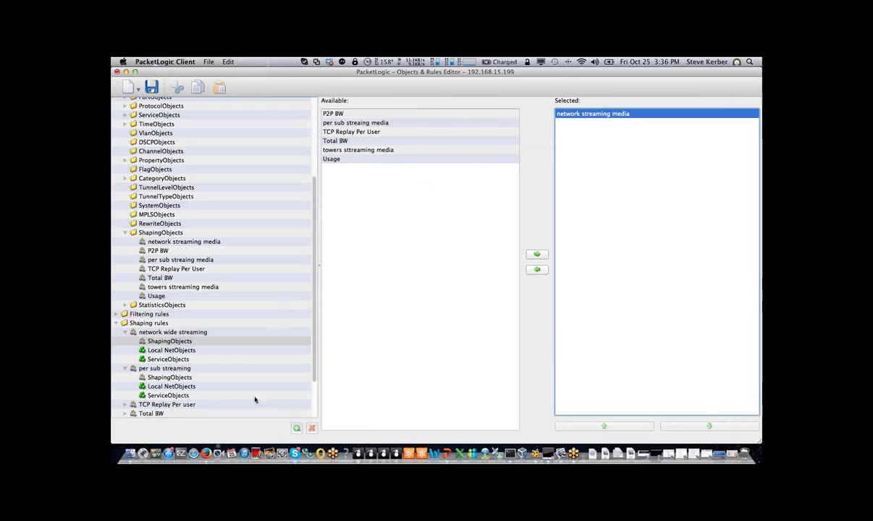
# Review the tower streaming rule's Local NetObjects and ServiceObjects conditions and its assigned shaping object
pyautogui.moveTo(314, 364); pyautogui.dragTo(311, 400)
pyautogui.click(163, 370)
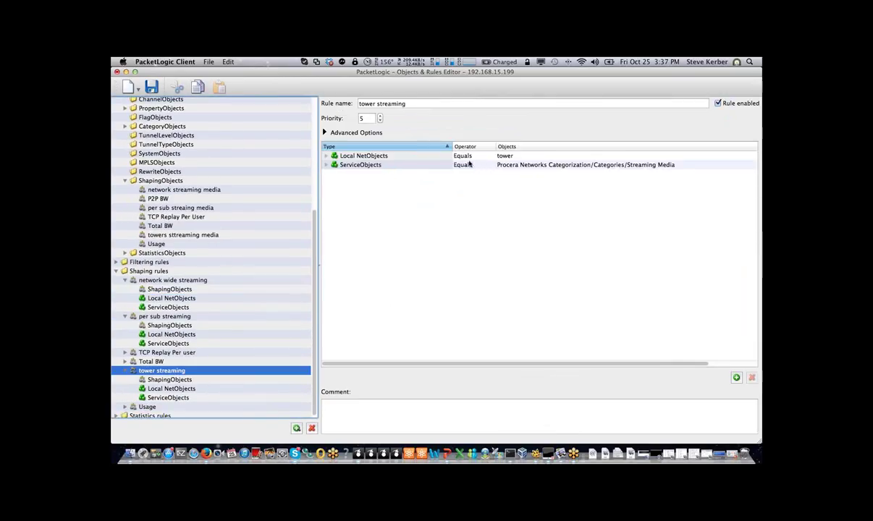
pyautogui.click(456, 156)
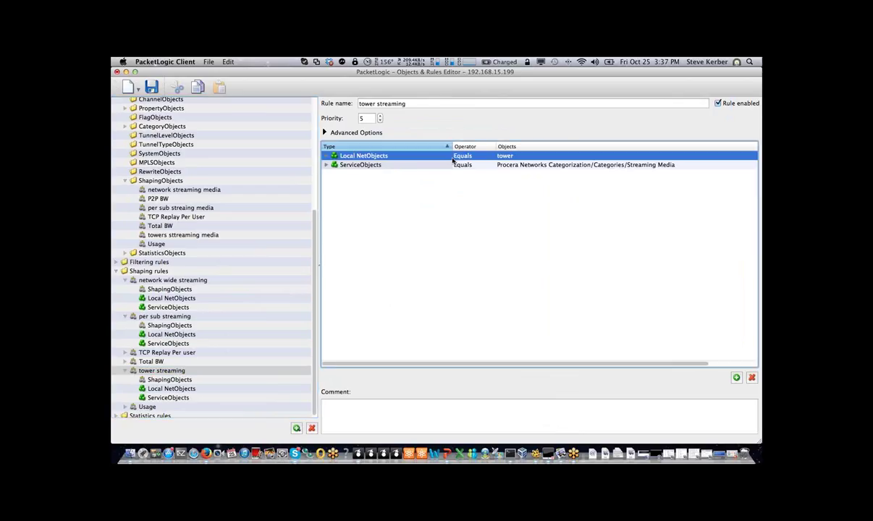
pyautogui.click(466, 165)
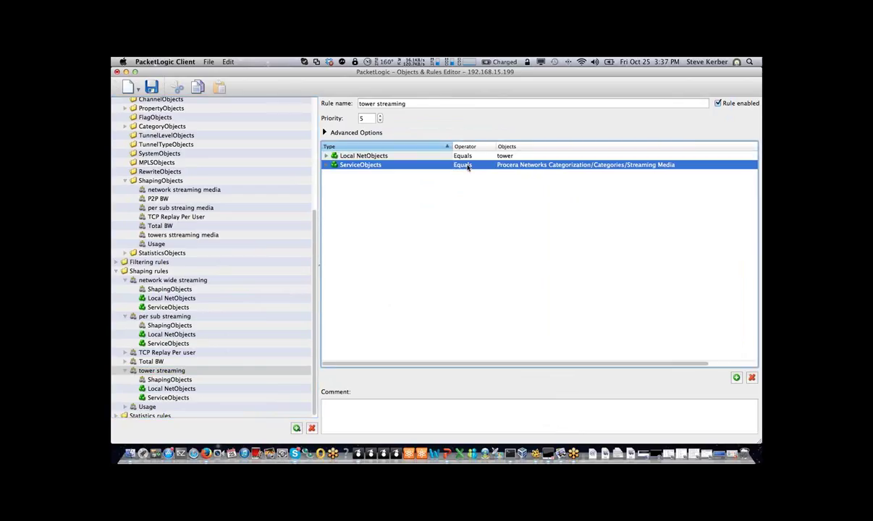
pyautogui.click(171, 380)
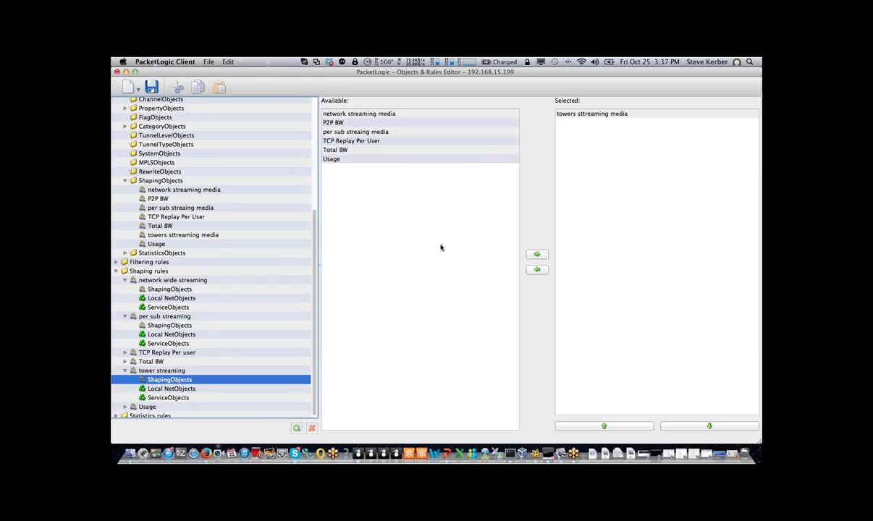
pyautogui.click(581, 116)
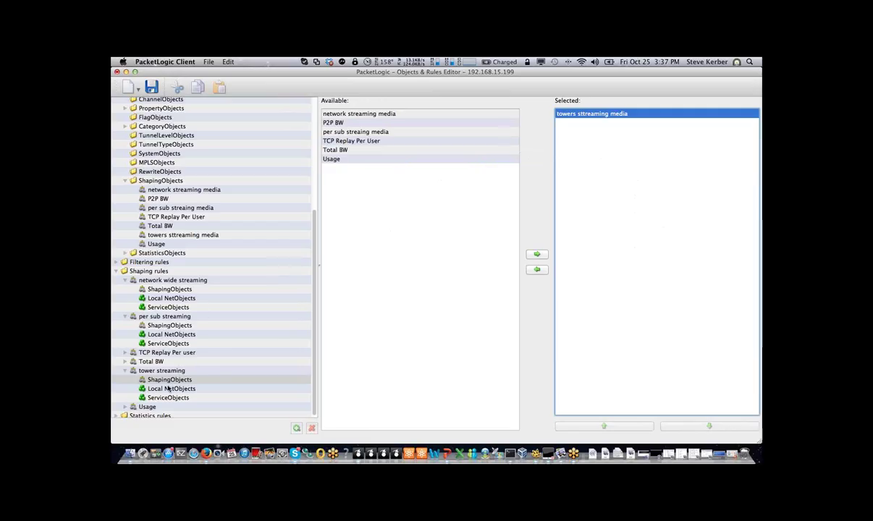
# Change the per sub streaming rule's Local NetObjects condition to PSM/By Subscriber
pyautogui.click(173, 318)
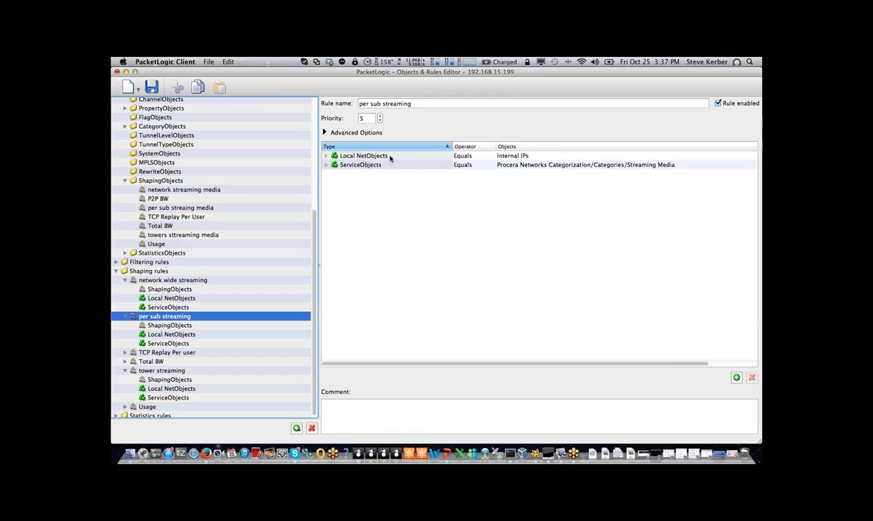
pyautogui.doubleClick(347, 156)
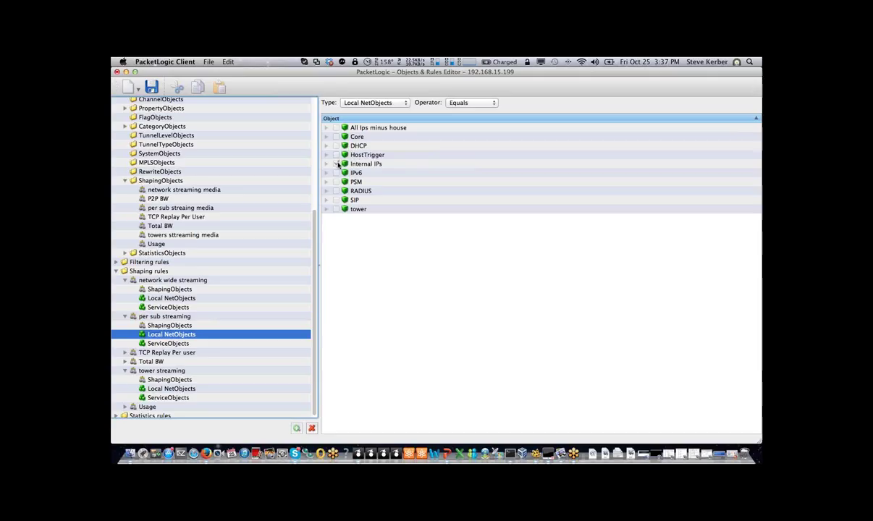
pyautogui.click(326, 182)
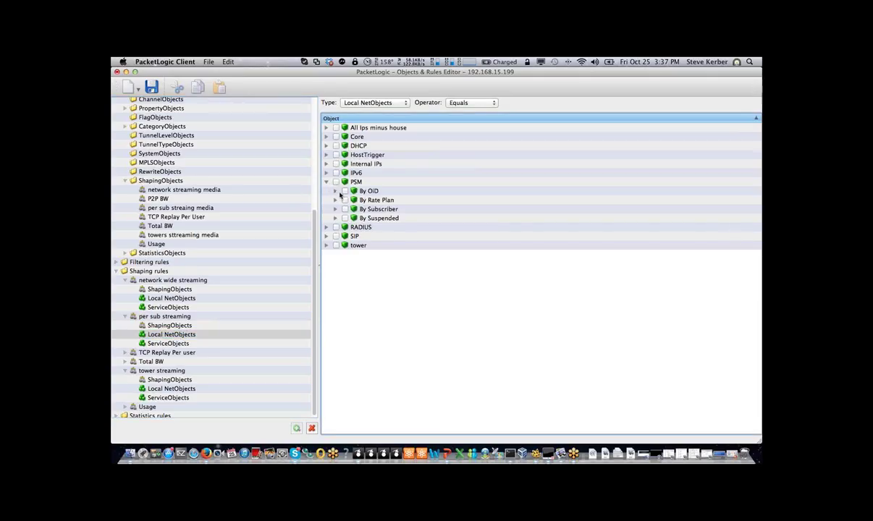
pyautogui.click(345, 209)
pyautogui.click(149, 316)
# Review the per sub streaming rule's conditions, assigned shaping object and advanced options
pyautogui.click(504, 157)
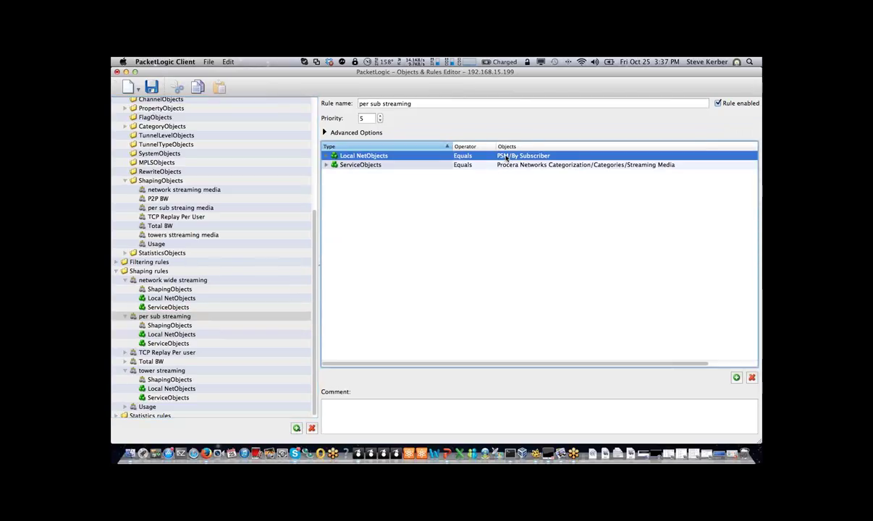
pyautogui.click(505, 165)
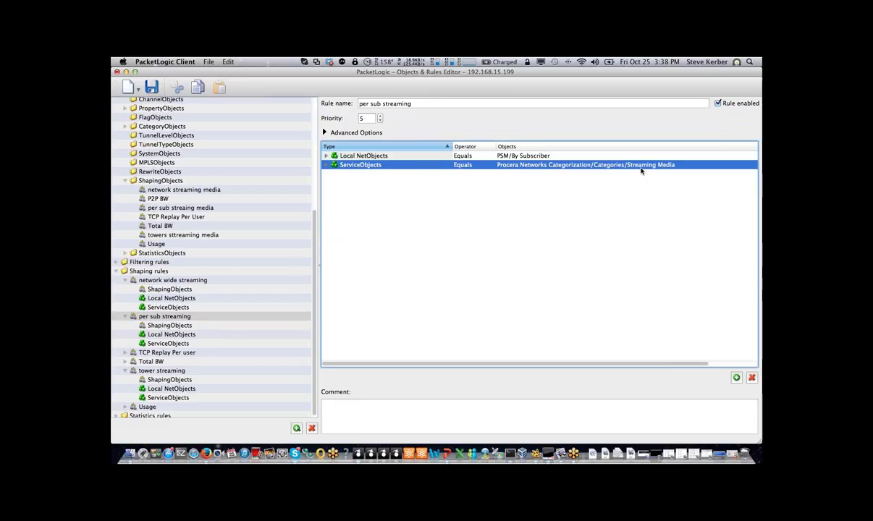
pyautogui.click(169, 325)
pyautogui.click(577, 114)
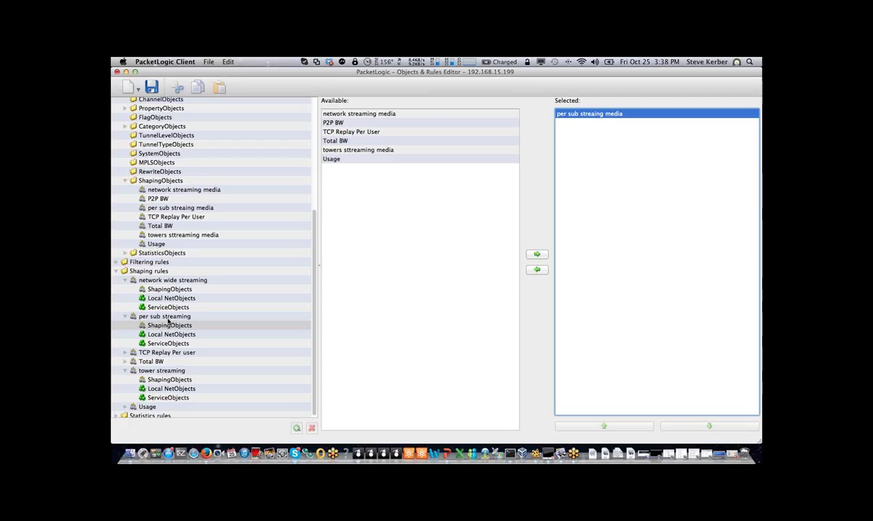
pyautogui.click(165, 317)
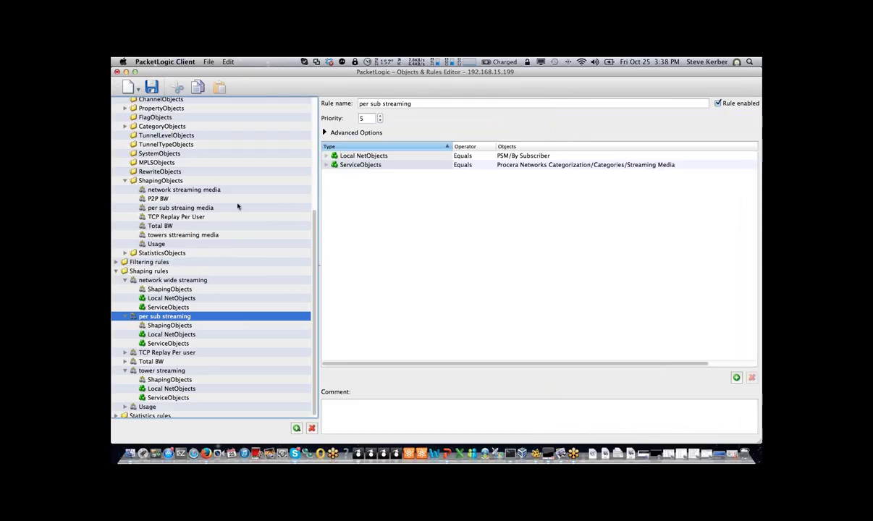
pyautogui.click(324, 134)
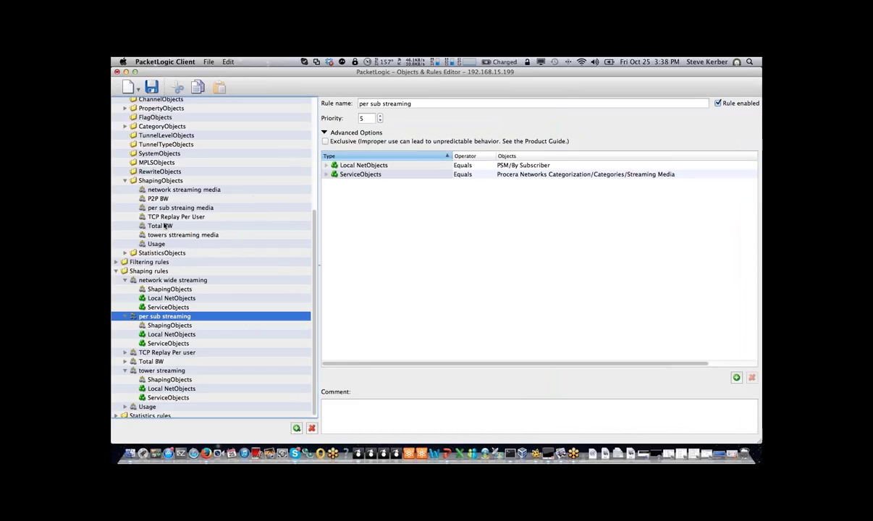
# Examine the advanced options of the network streaming media and per sub streaing media shaping objects, trying the byte counter on the first
pyautogui.click(157, 187)
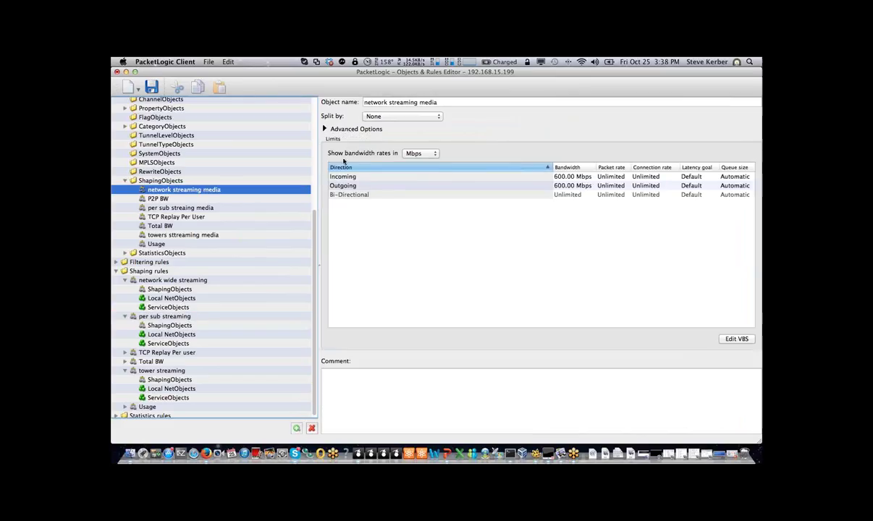
pyautogui.click(338, 130)
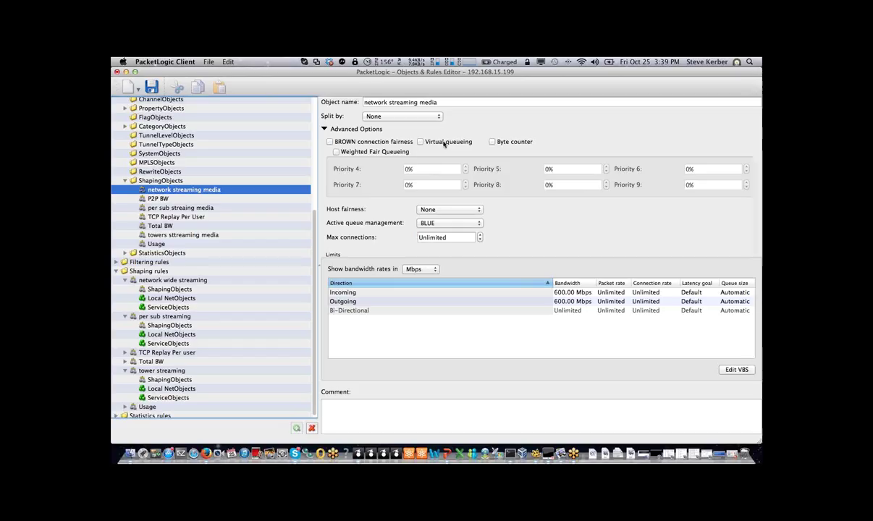
pyautogui.click(492, 141)
pyautogui.click(492, 142)
pyautogui.click(175, 207)
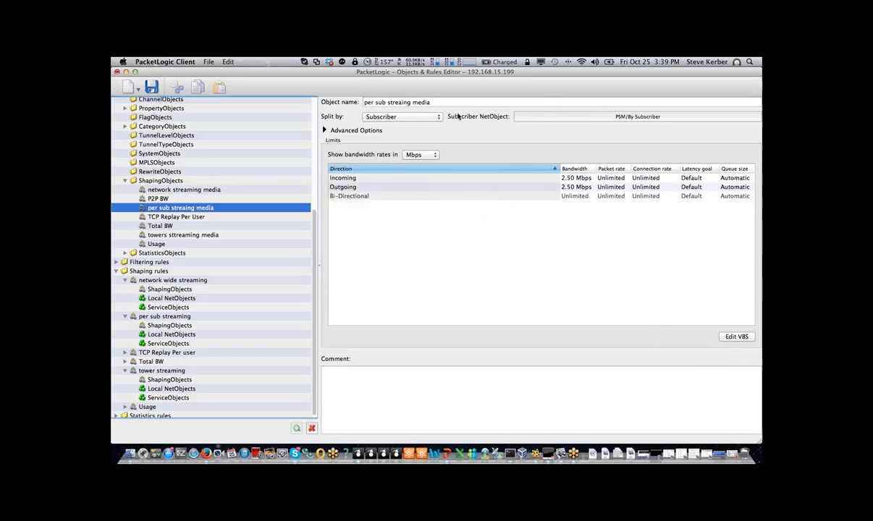
pyautogui.click(325, 131)
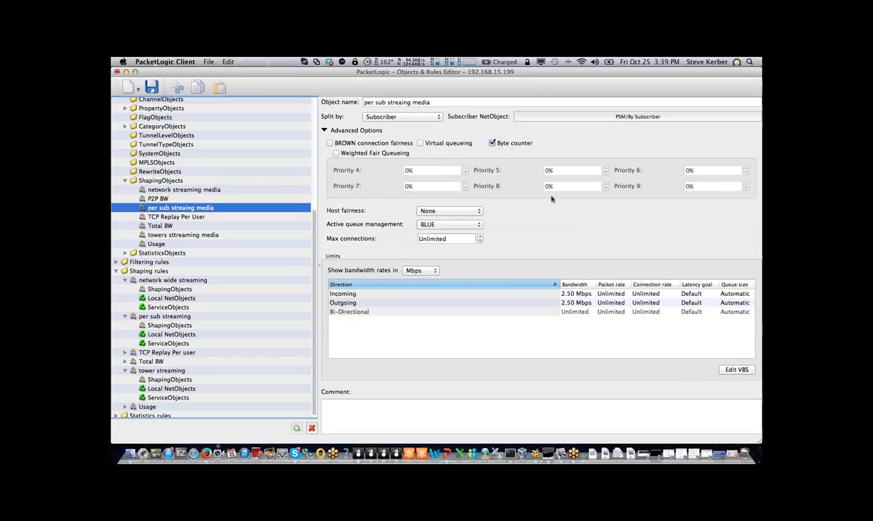
# Add an incoming VBS limit of 1 Mbps at 100 MiB of transfer to the per sub streaing media shaping object
pyautogui.click(738, 370)
pyautogui.click(432, 184)
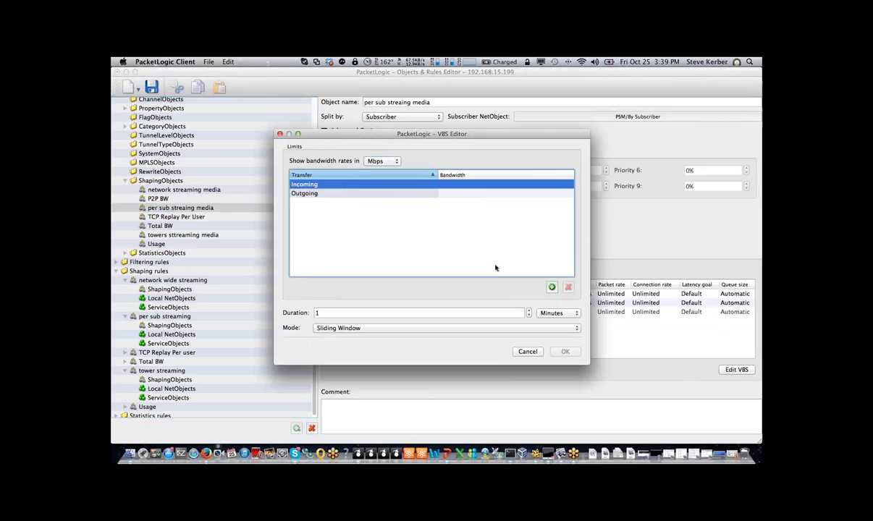
pyautogui.click(551, 287)
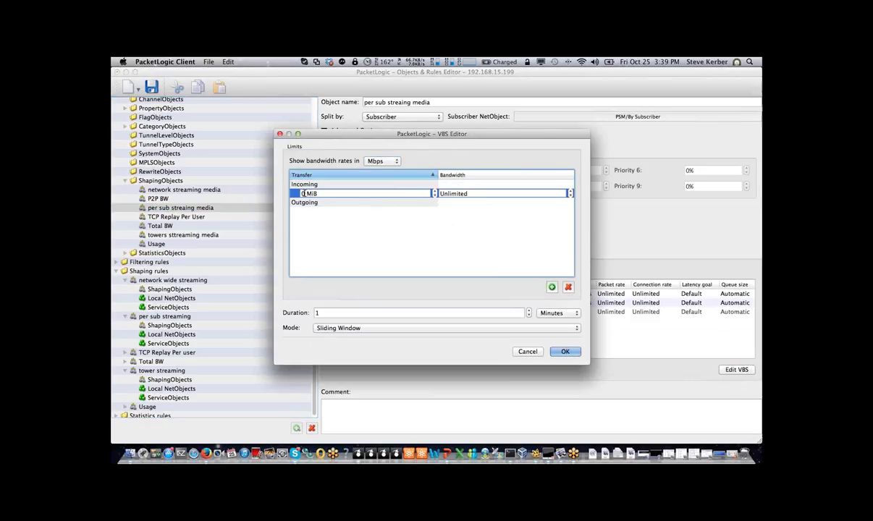
pyautogui.write('100')
pyautogui.click(462, 193)
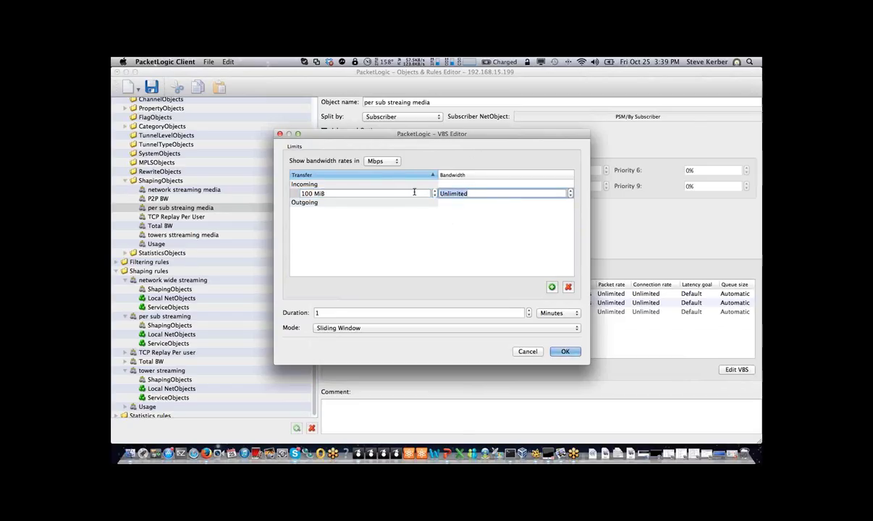
pyautogui.write('1 Mbps')
pyautogui.press('Return')
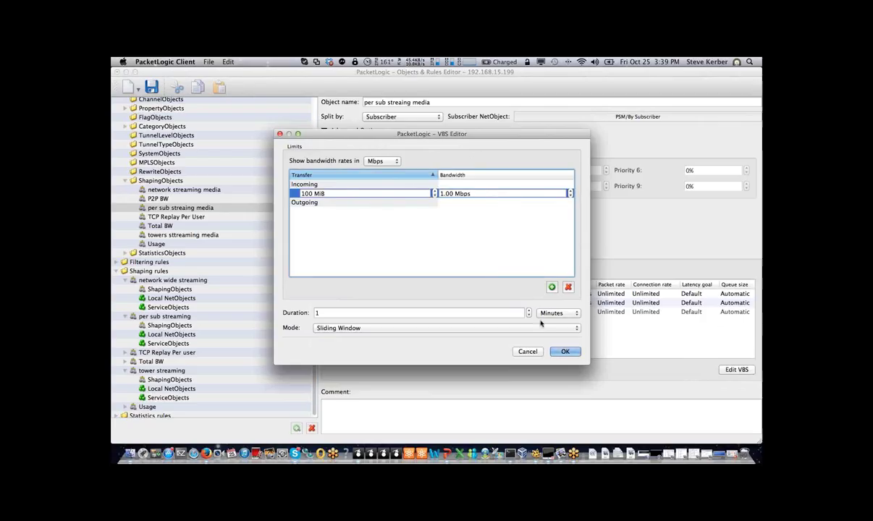
# Add a second incoming VBS limit of 0.25 Mbps at 1000 MiB of transfer
pyautogui.doubleClick(519, 273)
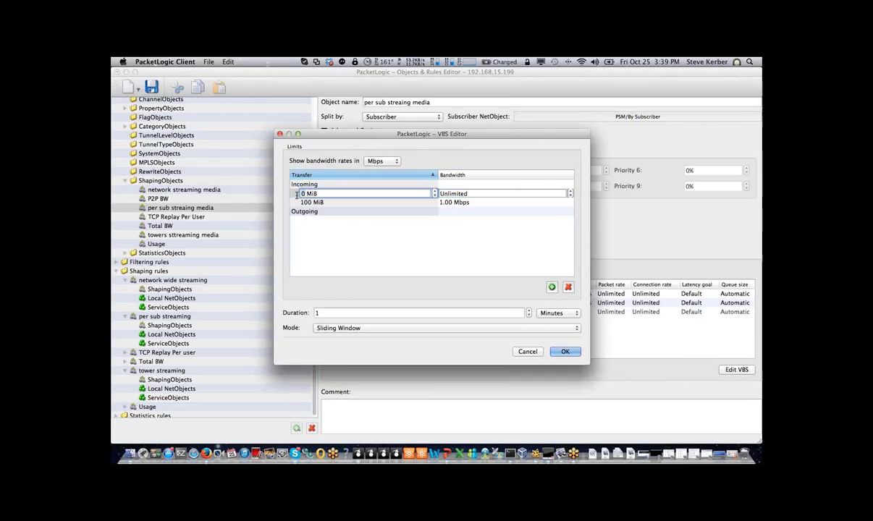
pyautogui.write('1000')
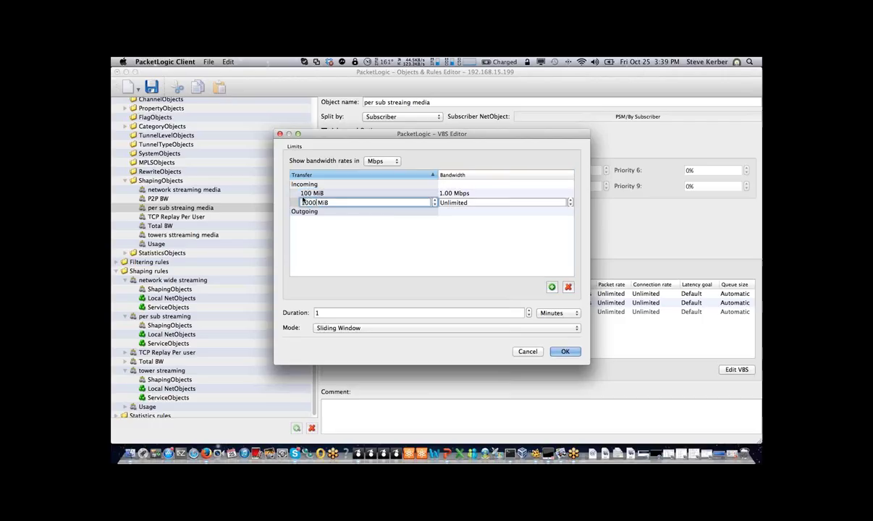
pyautogui.press('Tab')
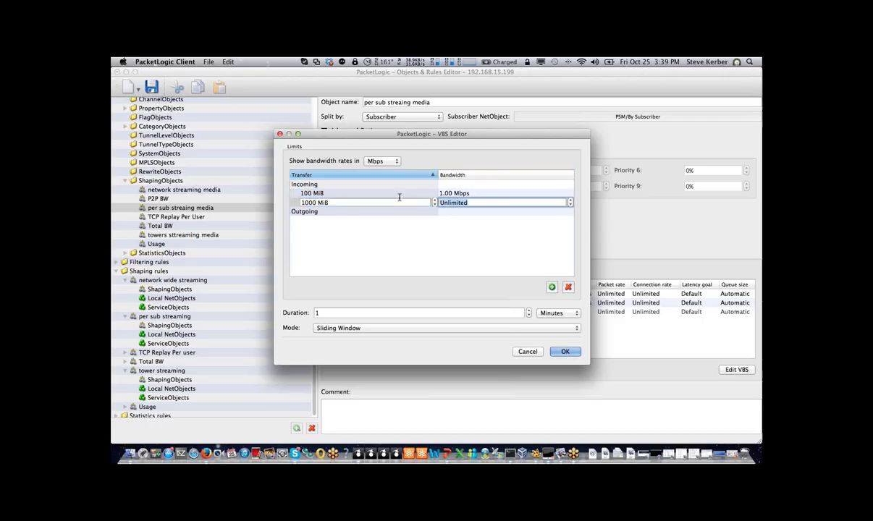
pyautogui.write('.25 Mbps')
pyautogui.press('Return')
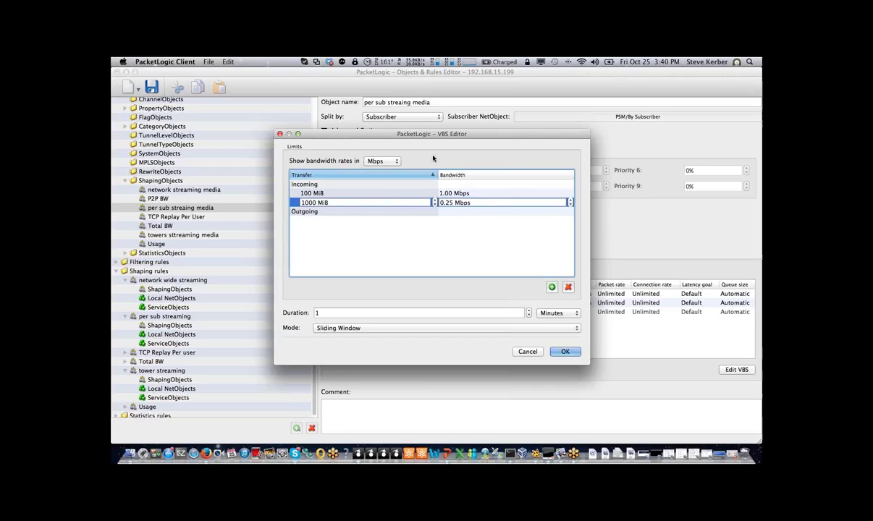
# Set the VBS duration to 8 hours
pyautogui.moveTo(427, 136); pyautogui.dragTo(405, 138)
pyautogui.click(529, 300)
pyautogui.click(507, 309)
pyautogui.doubleClick(320, 299)
pyautogui.write('8')
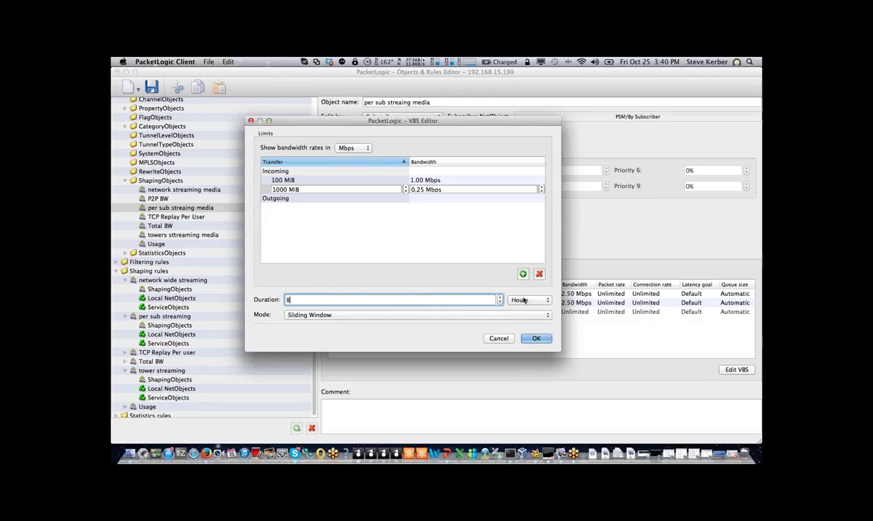
# Review the incoming VBS limits against the shaping object's base bandwidth, and discard the VBS settings
pyautogui.moveTo(403, 125); pyautogui.dragTo(534, 120)
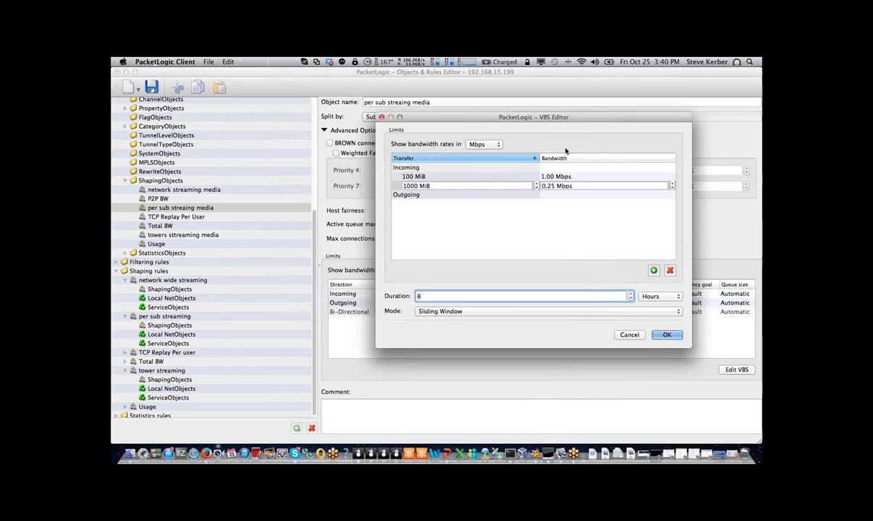
pyautogui.click(545, 175)
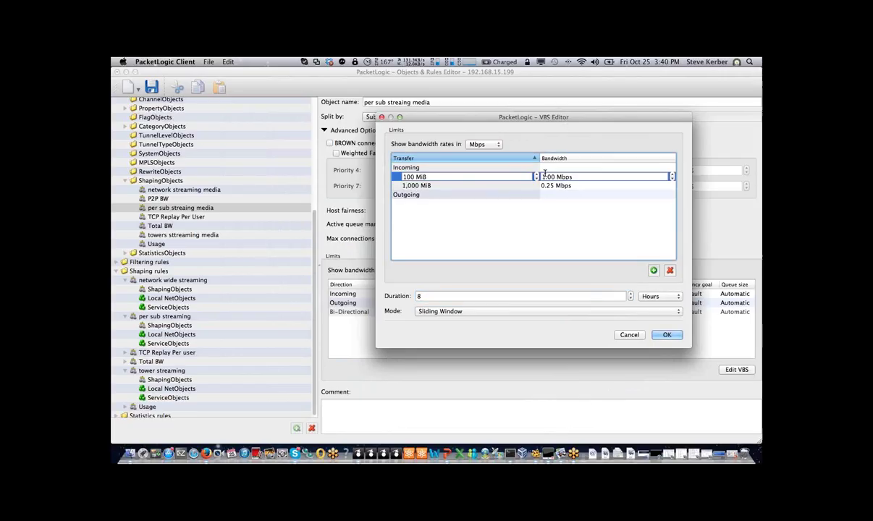
pyautogui.click(430, 186)
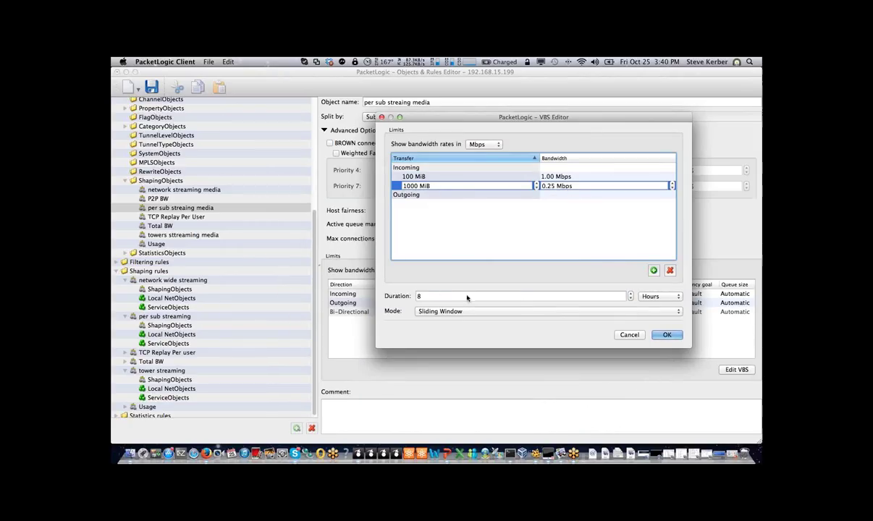
pyautogui.doubleClick(546, 186)
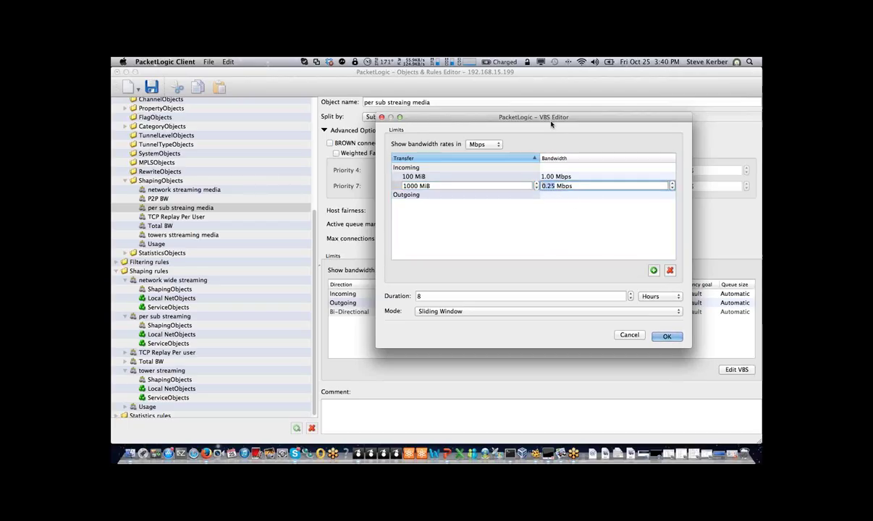
pyautogui.moveTo(550, 124); pyautogui.dragTo(580, 332)
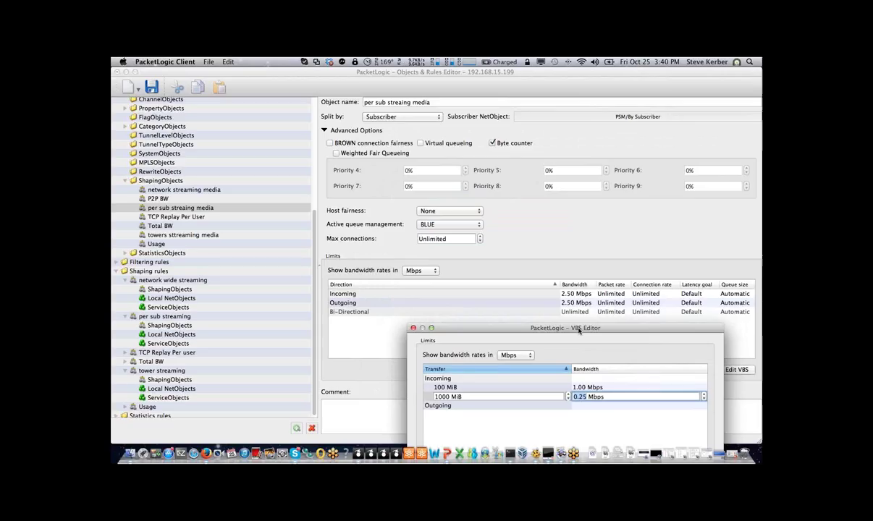
pyautogui.moveTo(579, 331); pyautogui.dragTo(513, 147)
pyautogui.click(577, 342)
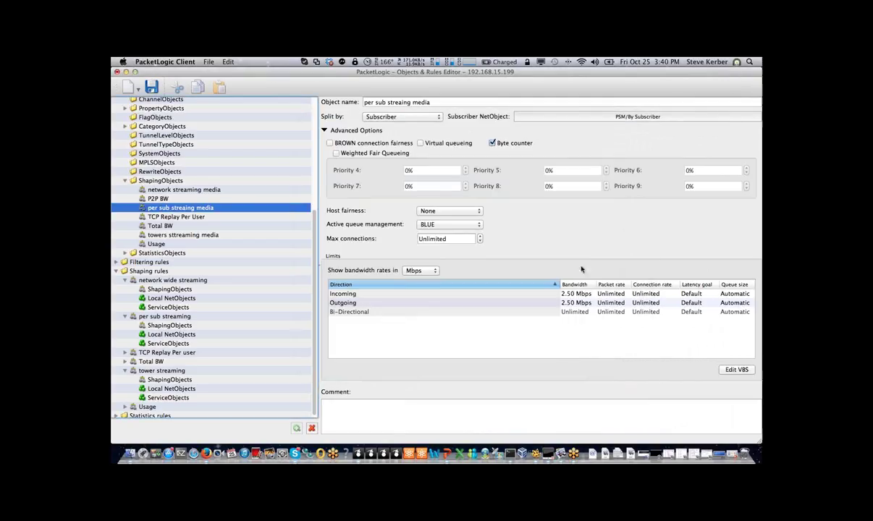
# Turn off the byte counter for the per sub streaing media shaping object and expand the filtering rules
pyautogui.click(492, 142)
pyautogui.click(115, 262)
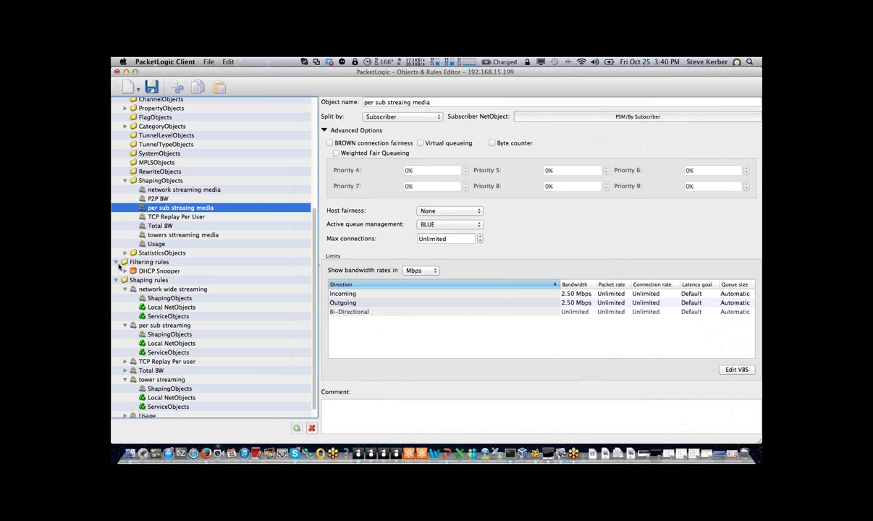
# Examine the DHCP Snooper filtering rule and the actions available for it, leaving its action set to Accept
pyautogui.click(152, 271)
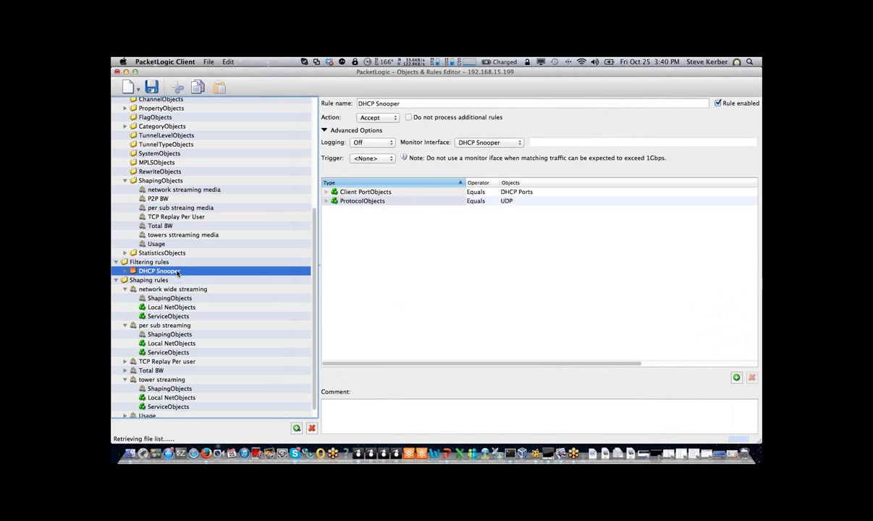
pyautogui.click(390, 118)
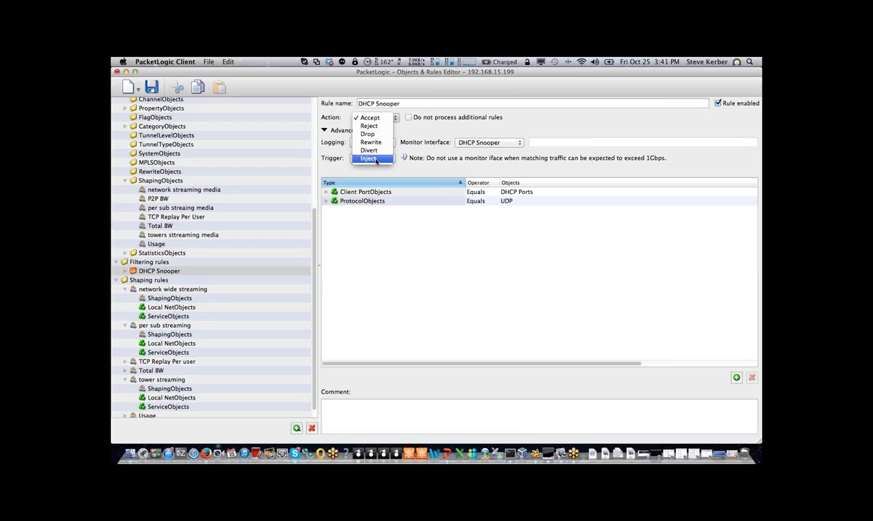
pyautogui.click(352, 256)
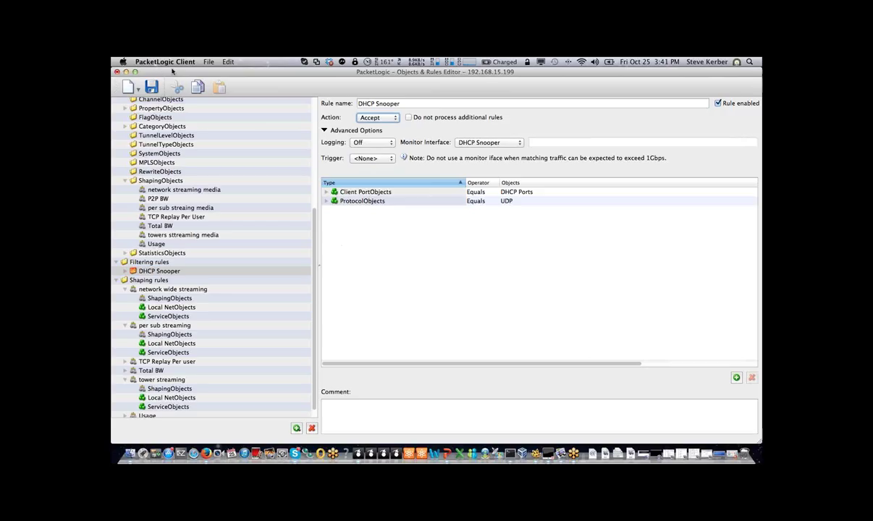
# Close the Objects & Rules Editor without saving the changes
pyautogui.moveTo(173, 73); pyautogui.dragTo(226, 116)
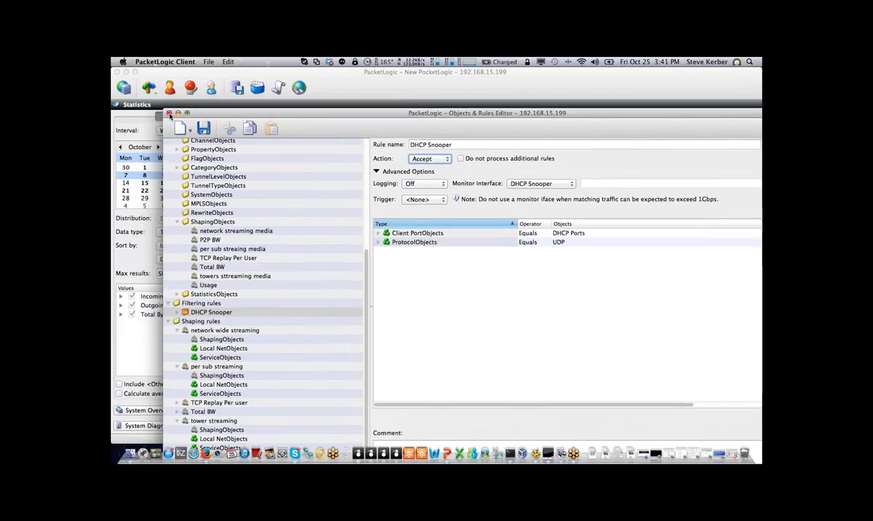
pyautogui.click(168, 114)
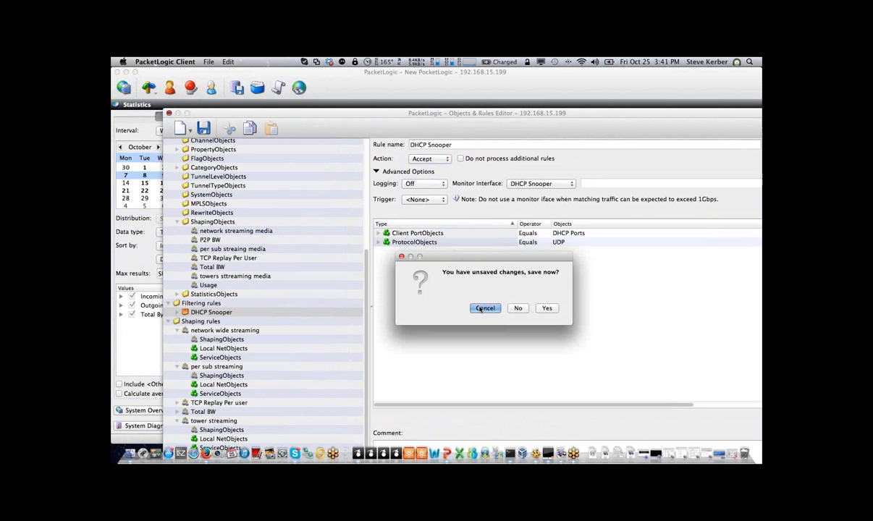
pyautogui.click(518, 308)
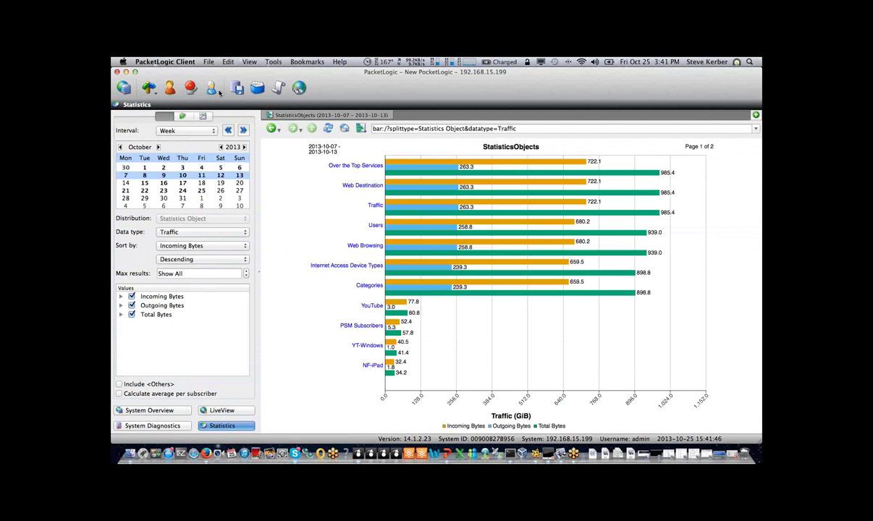
# Review the psm user's database permissions, LiveView permissions and host access in the User Editor, and close it
pyautogui.click(168, 89)
pyautogui.click(307, 207)
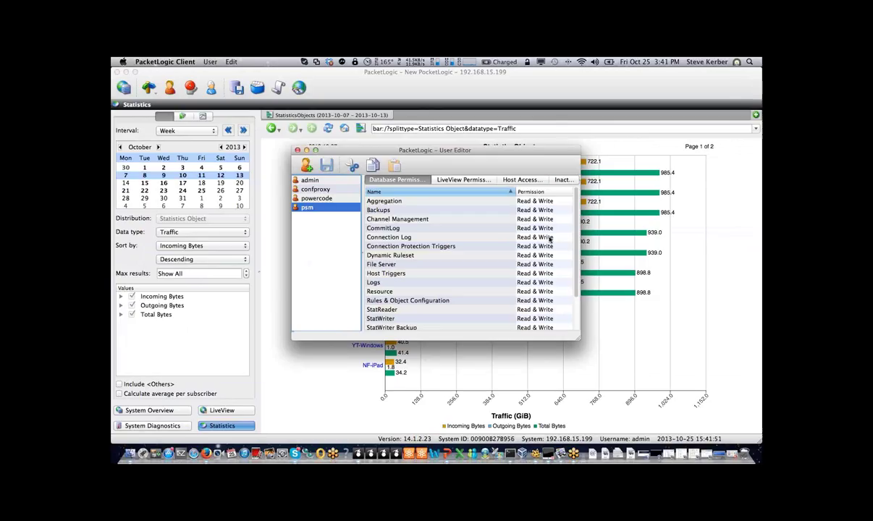
pyautogui.click(460, 179)
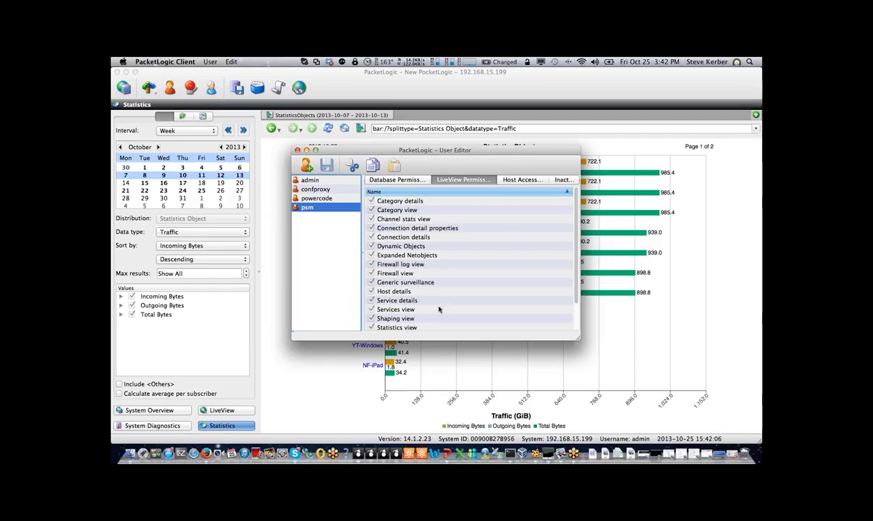
pyautogui.click(523, 180)
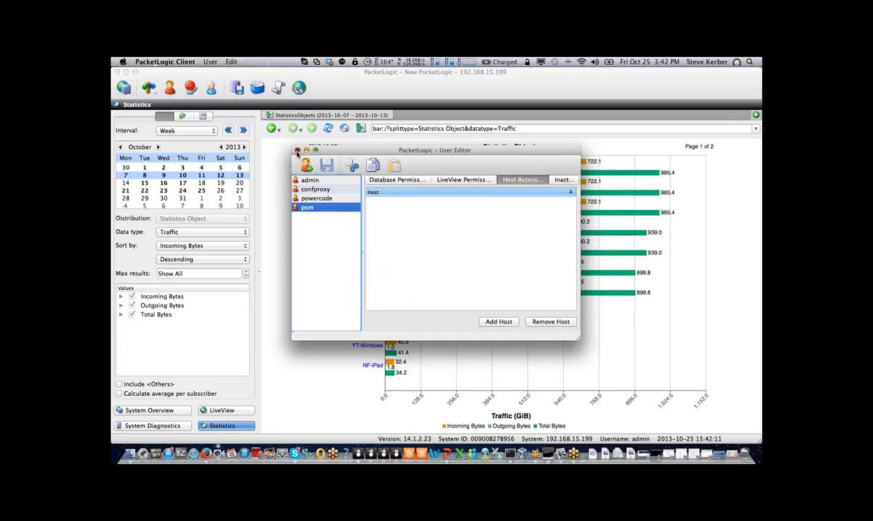
pyautogui.click(280, 134)
# Inspect the restorable resources of the 20131017-15.12.plb backup, cancel the restore and close the Backup Manager
pyautogui.click(235, 87)
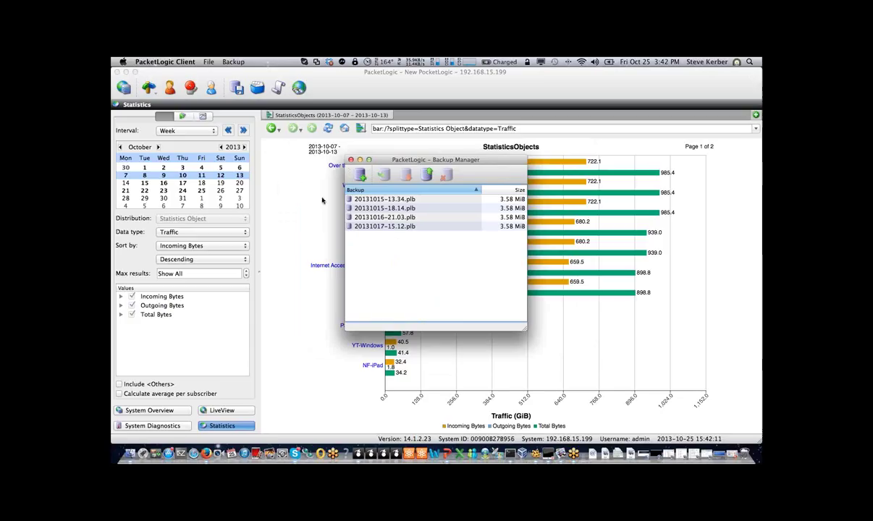
pyautogui.click(375, 226)
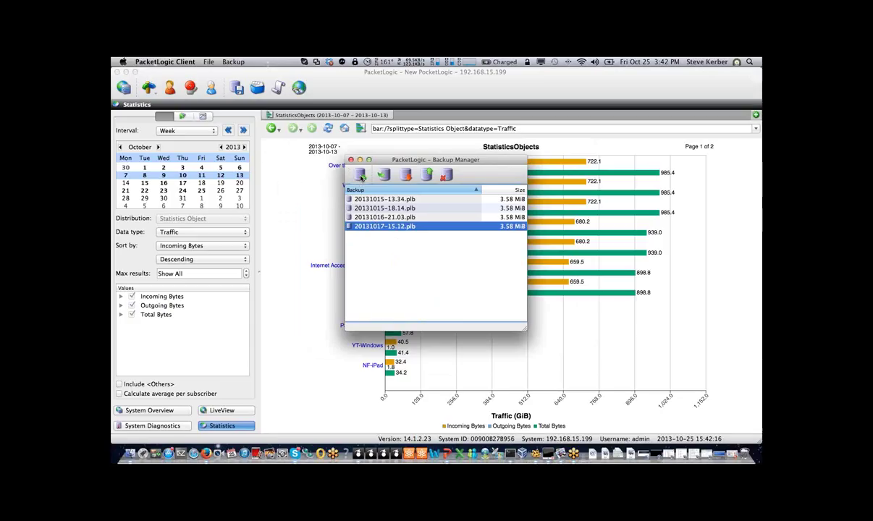
pyautogui.click(383, 175)
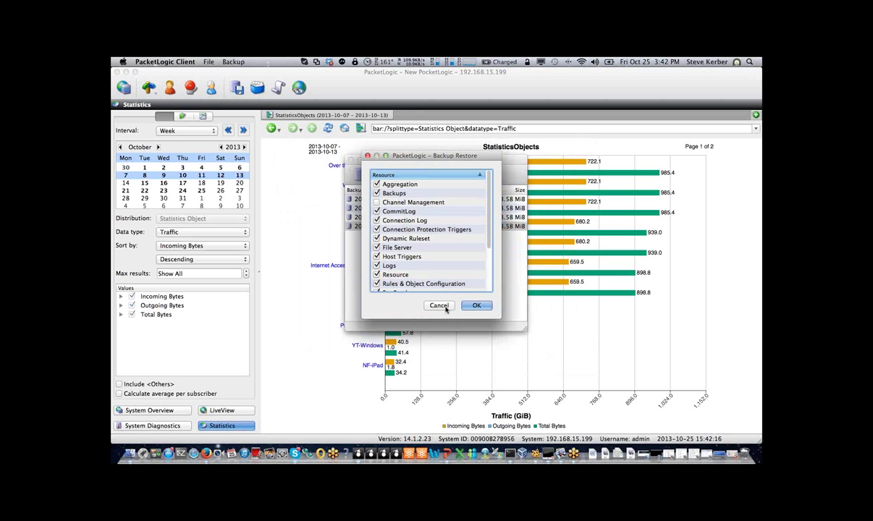
pyautogui.click(445, 307)
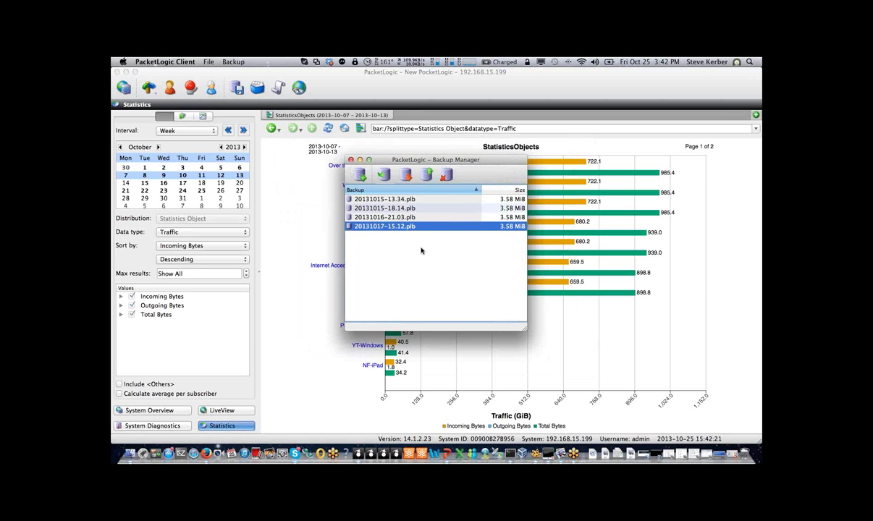
pyautogui.click(351, 160)
# Review the Documentation, PCAP writer, PCAP-2 writer and SNMP folders in the File Manager, and close it
pyautogui.click(257, 88)
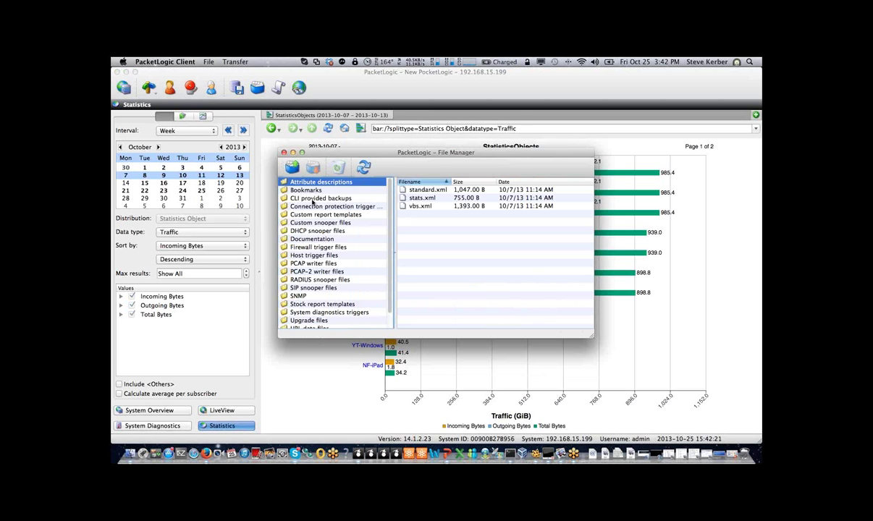
pyautogui.click(311, 239)
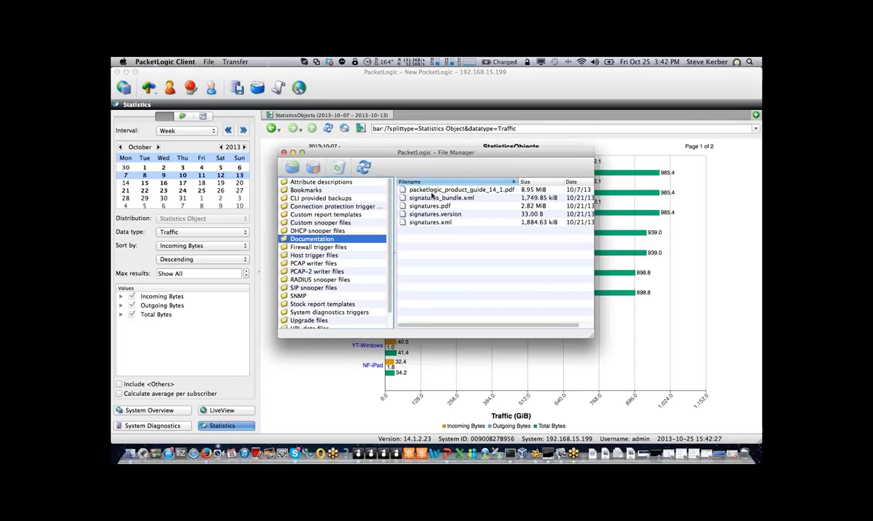
pyautogui.click(477, 190)
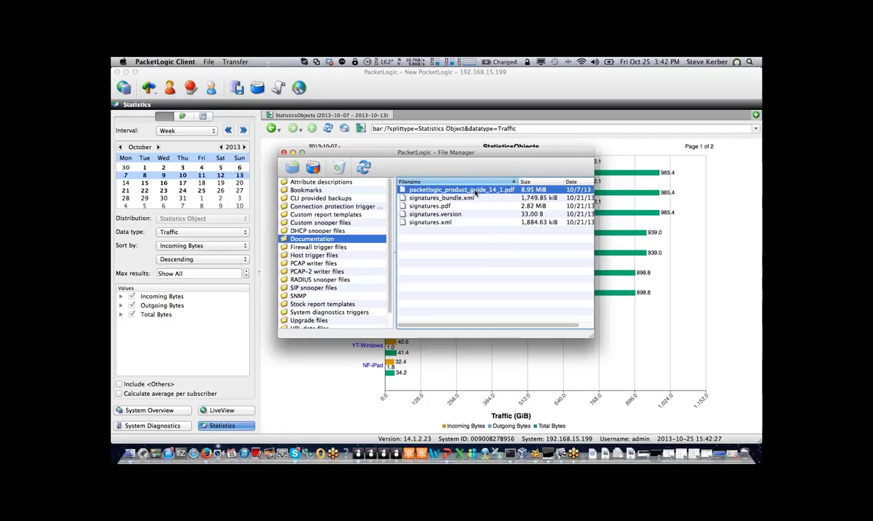
pyautogui.click(313, 264)
pyautogui.click(316, 272)
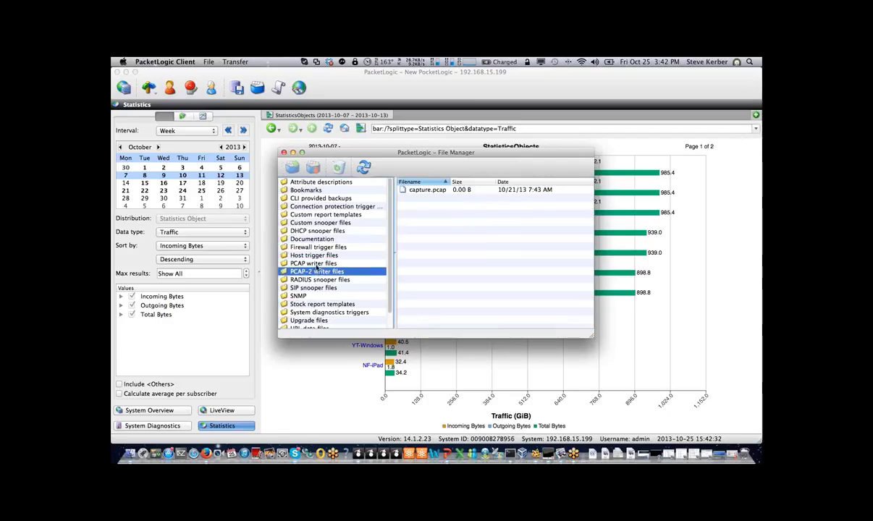
pyautogui.click(316, 264)
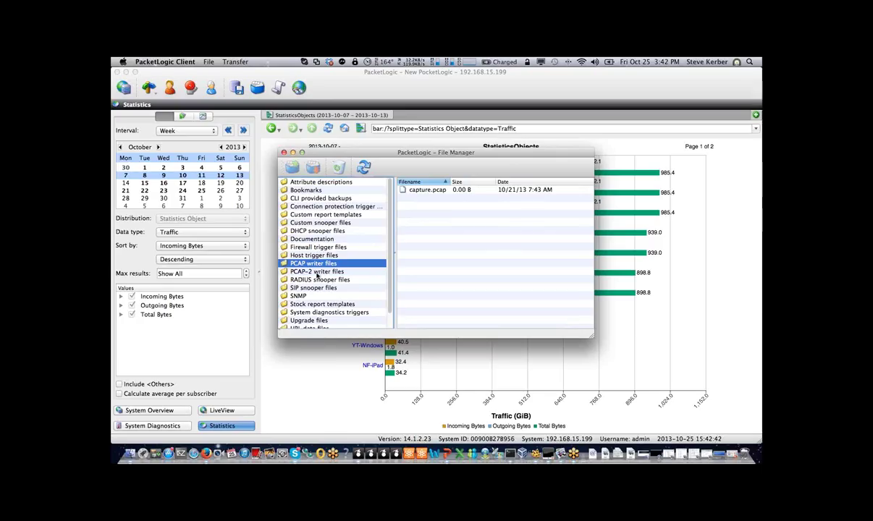
pyautogui.click(349, 297)
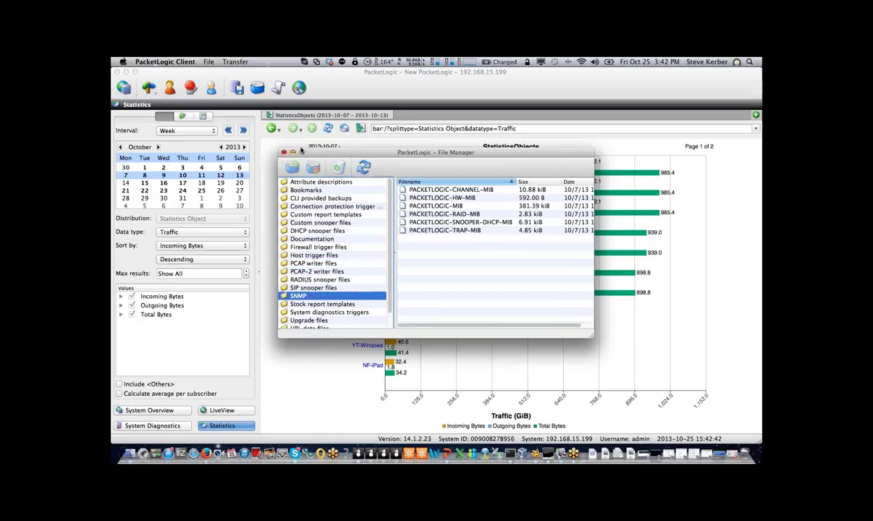
pyautogui.click(284, 151)
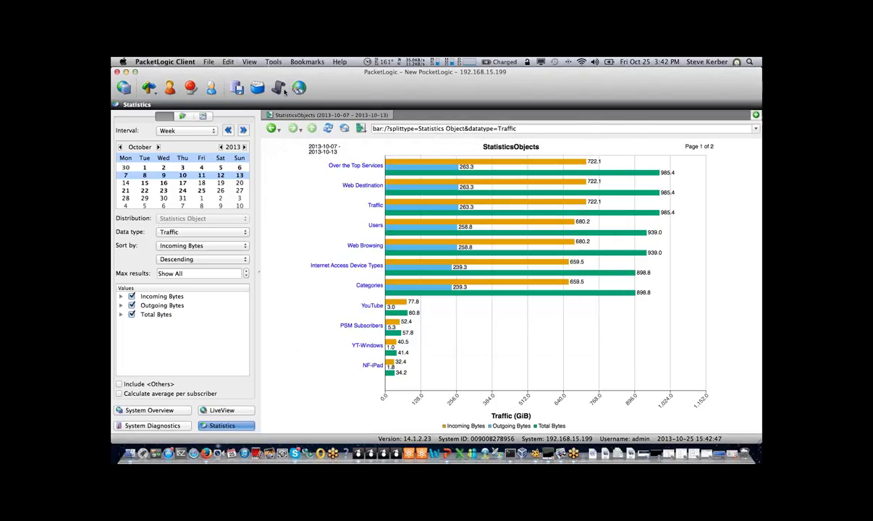
# Run a Connection Search for client IPv4 address 10.2.202.186 without any start or end time criteria
pyautogui.click(279, 88)
pyautogui.click(296, 89)
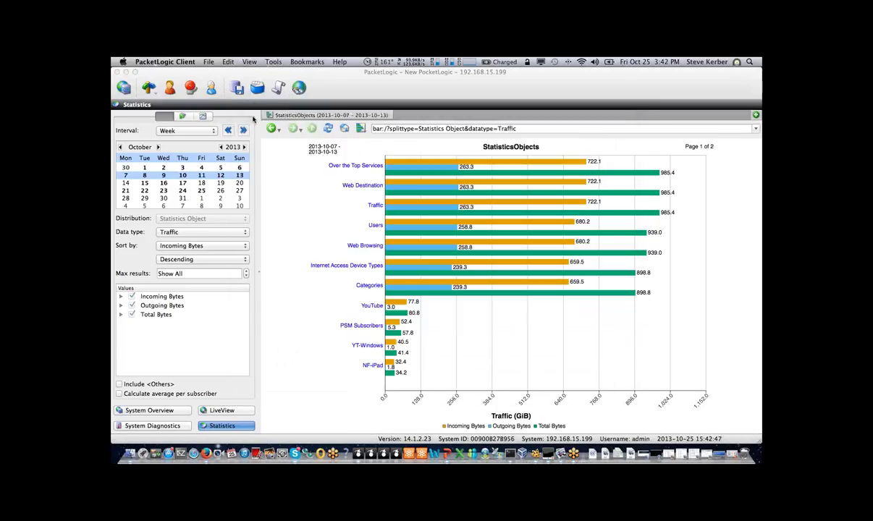
pyautogui.click(297, 89)
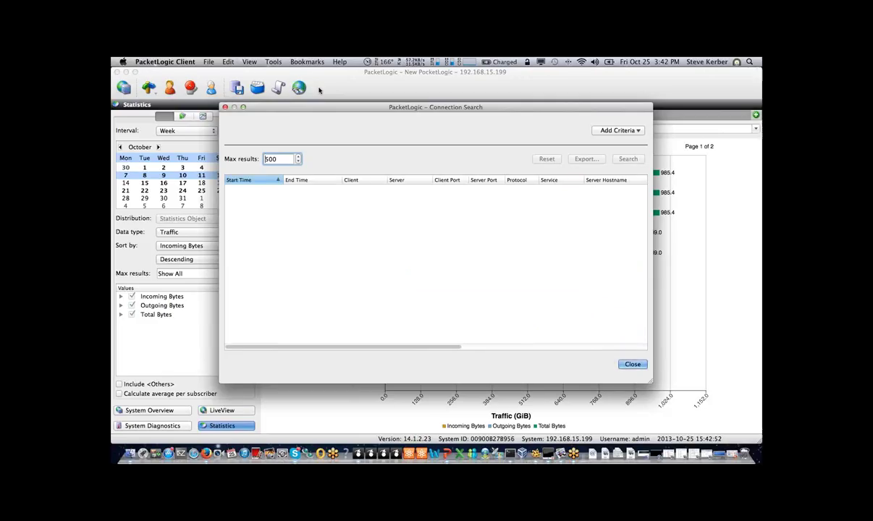
pyautogui.click(606, 130)
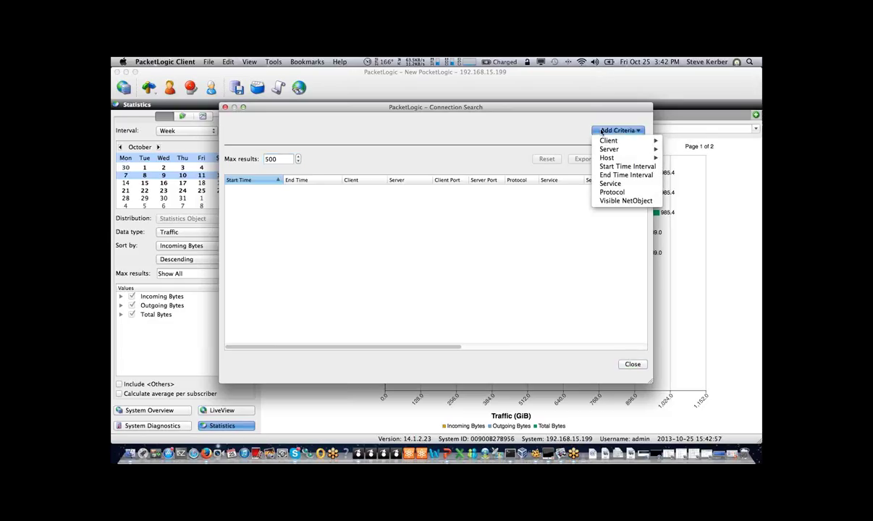
pyautogui.moveTo(645, 139)
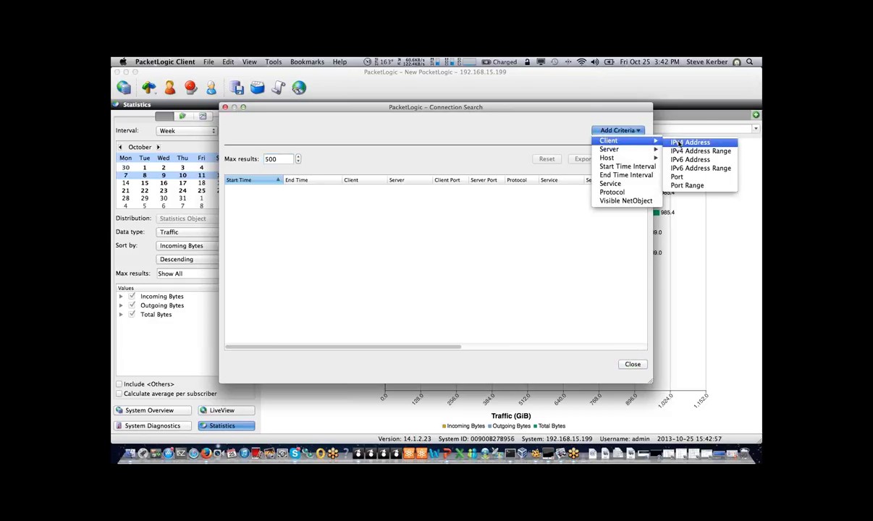
pyautogui.click(680, 143)
pyautogui.click(321, 124)
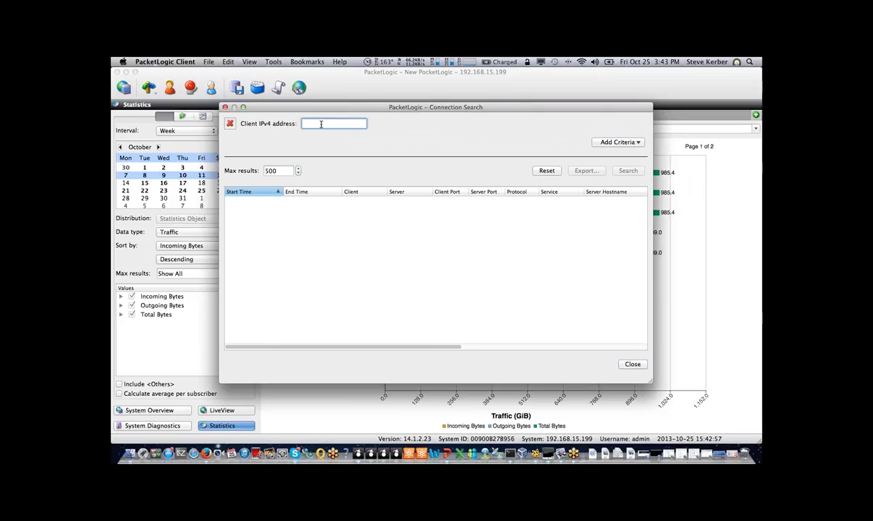
pyautogui.write('10')
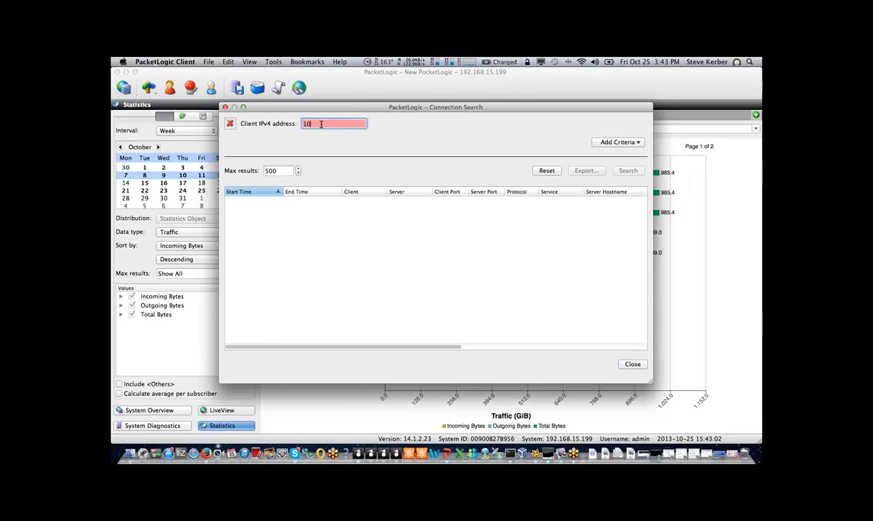
pyautogui.write('.2.302.185')
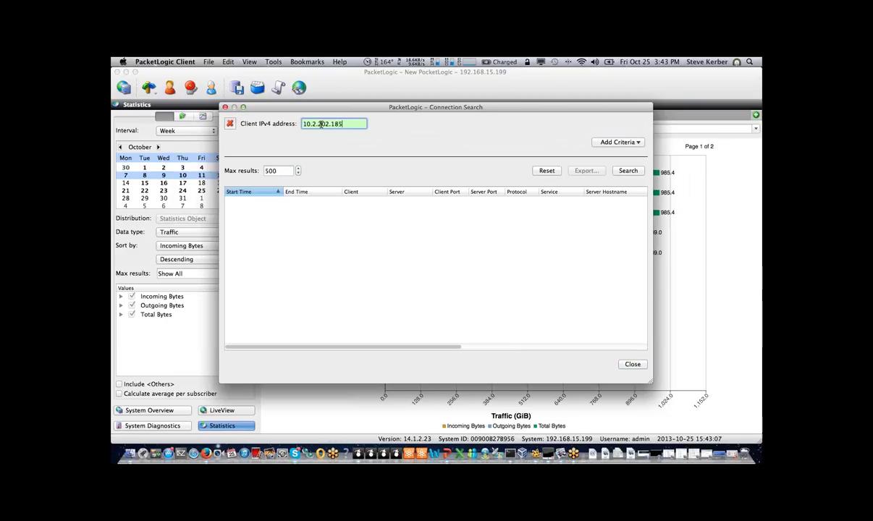
pyautogui.write('6')
pyautogui.click(628, 170)
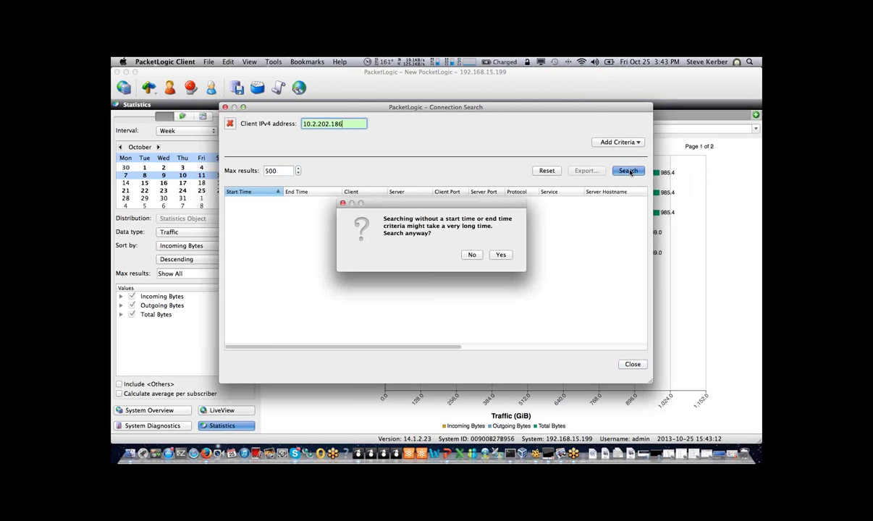
pyautogui.click(501, 255)
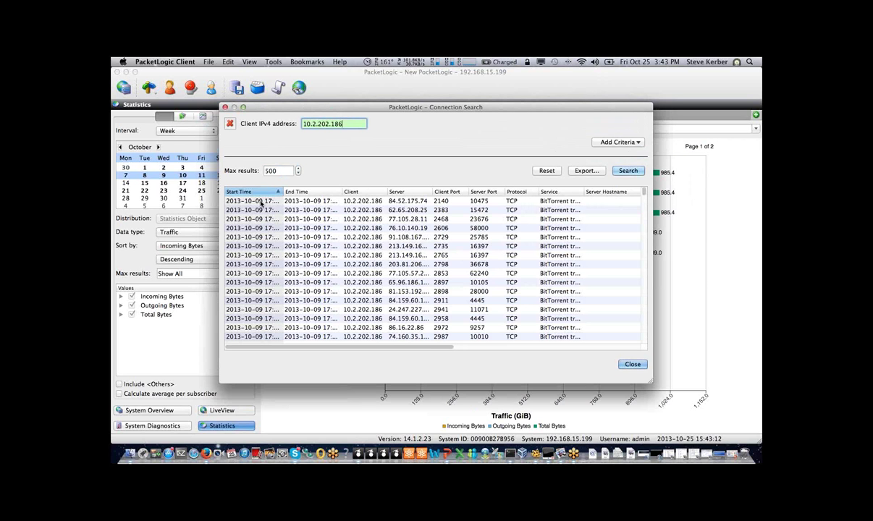
# Resize the search result columns to fit their contents and examine each connection's service, incoming and outgoing traffic
pyautogui.rightClick(265, 193)
pyautogui.click(291, 198)
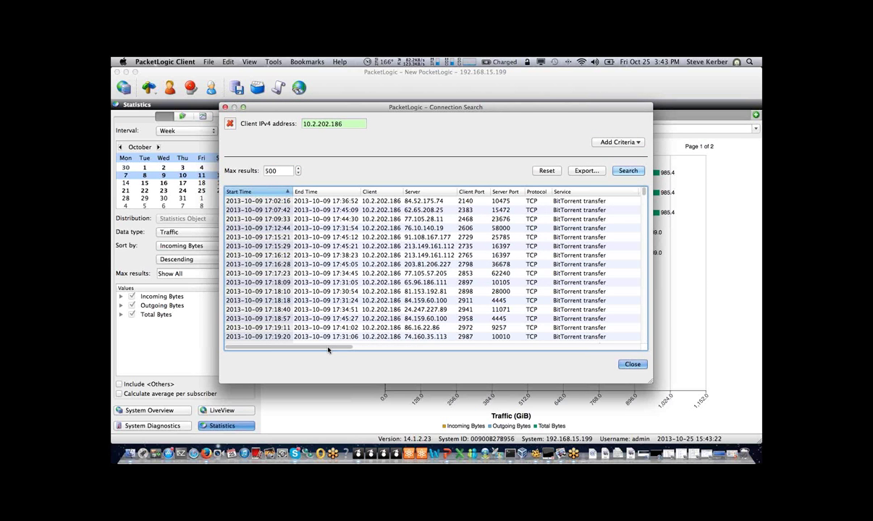
pyautogui.moveTo(327, 350); pyautogui.dragTo(290, 350)
pyautogui.moveTo(328, 347); pyautogui.dragTo(386, 346)
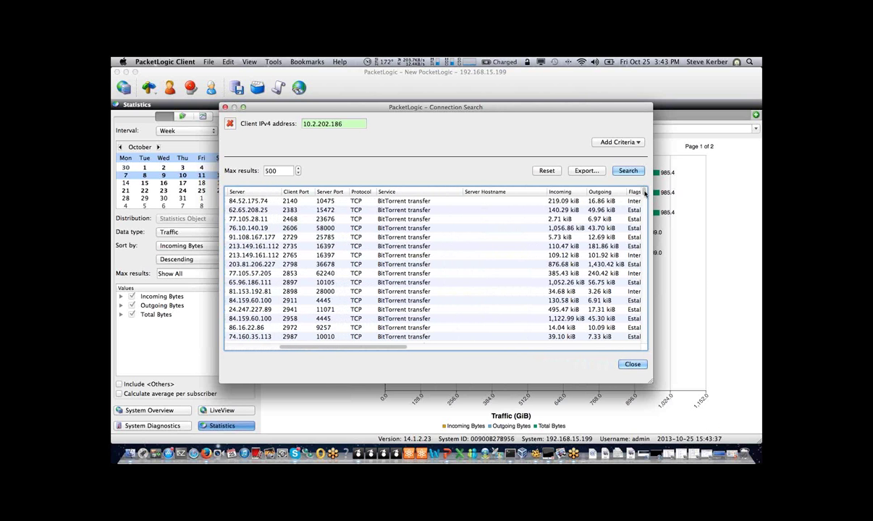
# Examine the BitTorrent tracker connections in the search results, including their server hostnames and associated subscriber and rate plan objects
pyautogui.scroll(-5, 434, 267)
pyautogui.scroll(-5, 644, 208)
pyautogui.moveTo(644, 209); pyautogui.dragTo(644, 239)
pyautogui.click(532, 241)
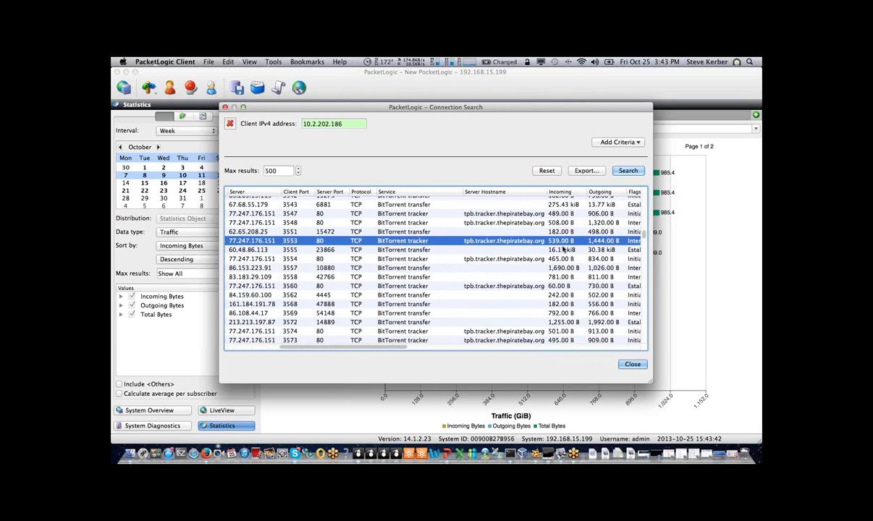
pyautogui.moveTo(403, 348); pyautogui.dragTo(616, 307)
pyautogui.click(437, 284)
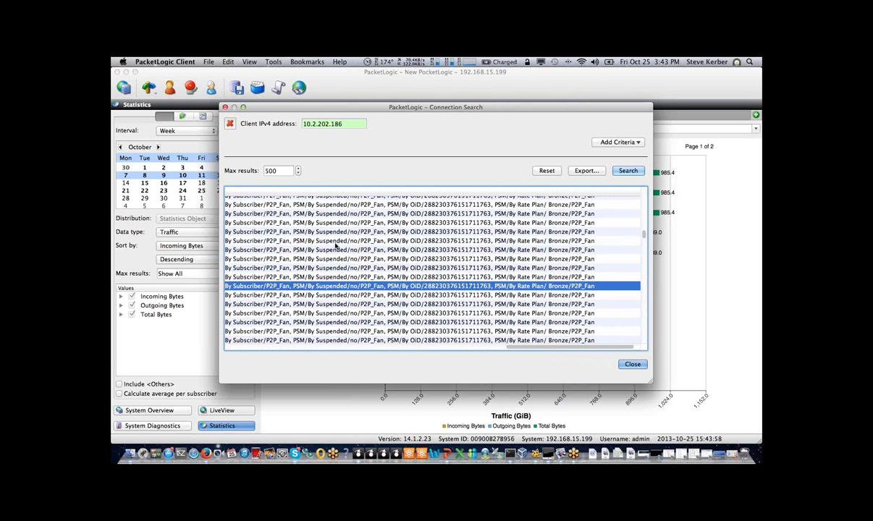
# Open the export dialog for the connection search results and dismiss it
pyautogui.click(584, 172)
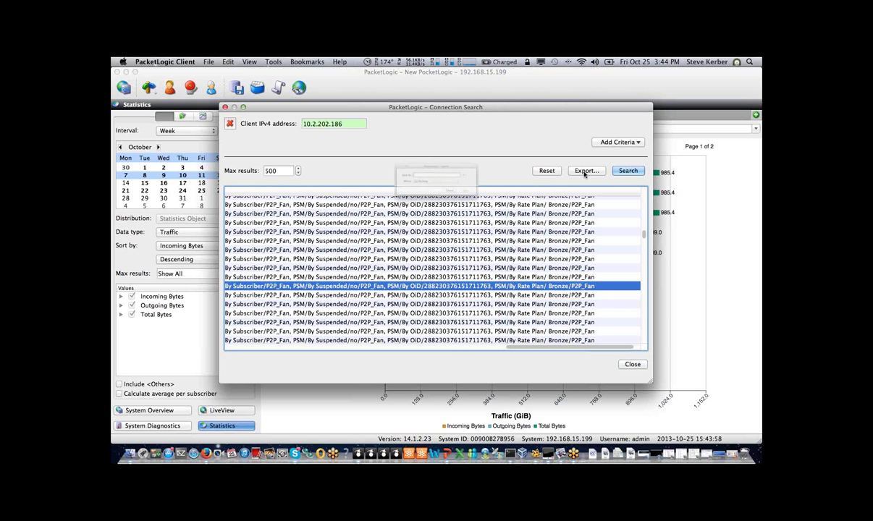
pyautogui.click(467, 203)
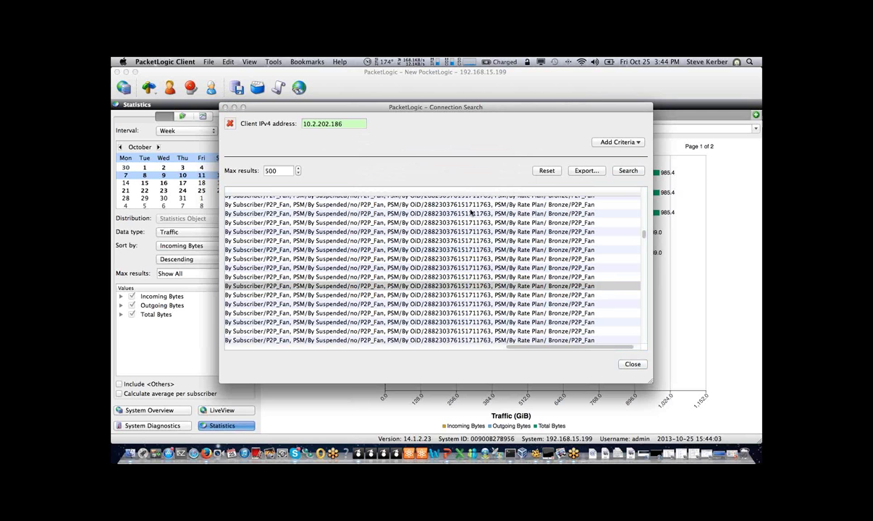
# Leave the connection search and connect to the Tech Support chat with the nickname test
pyautogui.click(633, 365)
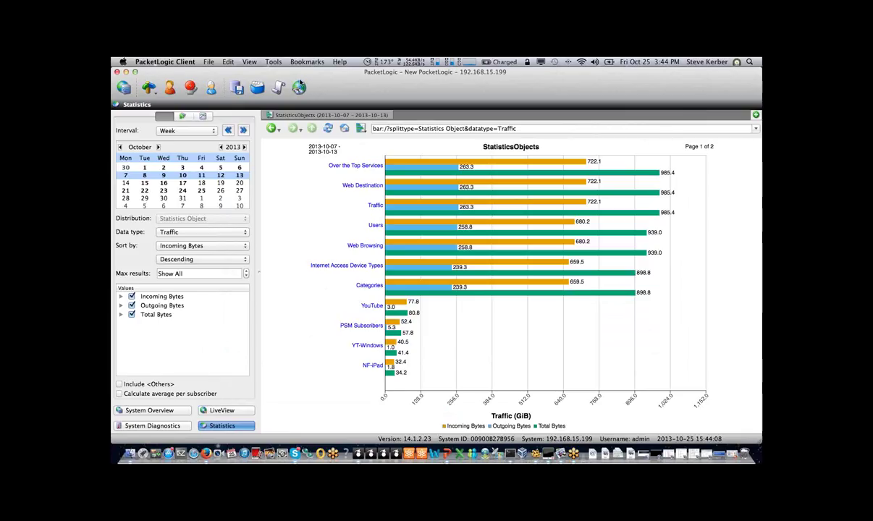
pyautogui.click(339, 62)
pyautogui.click(359, 113)
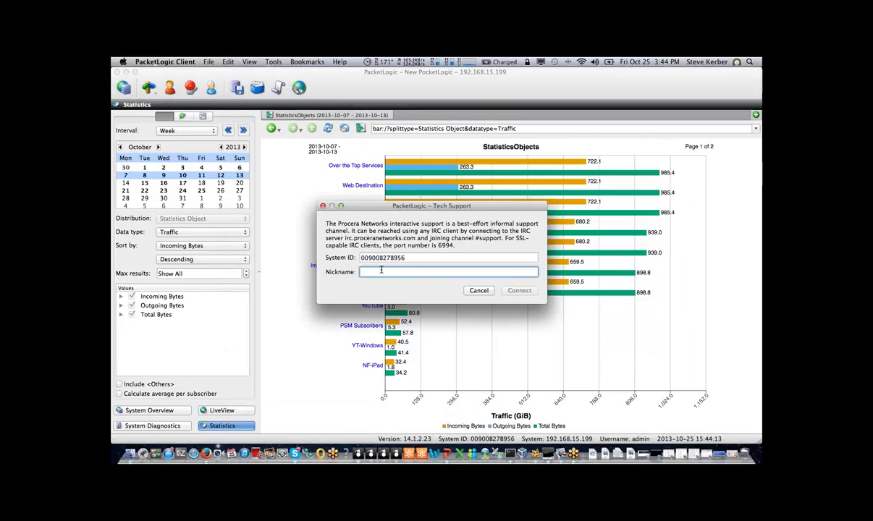
pyautogui.write('test')
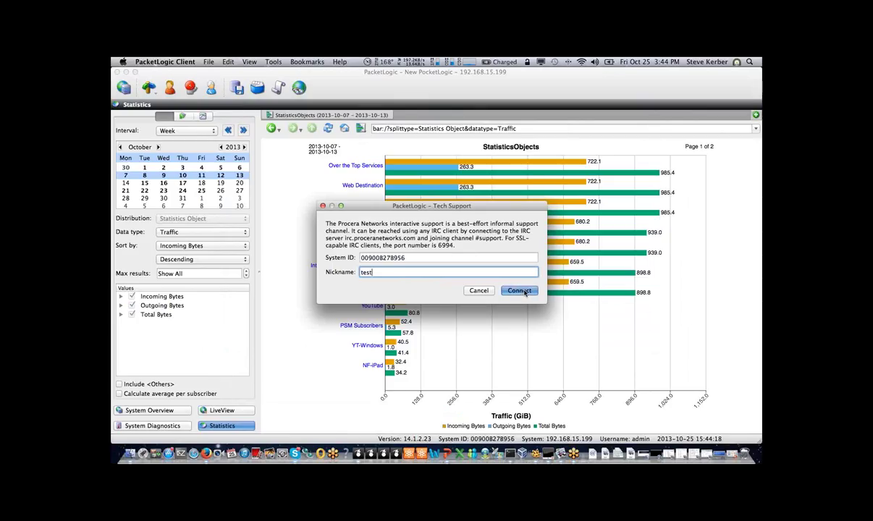
pyautogui.click(519, 290)
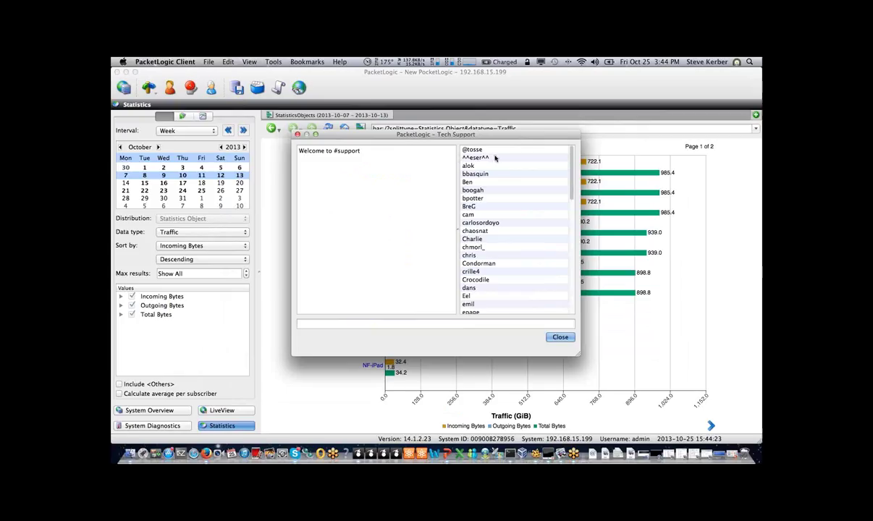
# Look through the list of participants in the #support chat channel
pyautogui.click(498, 157)
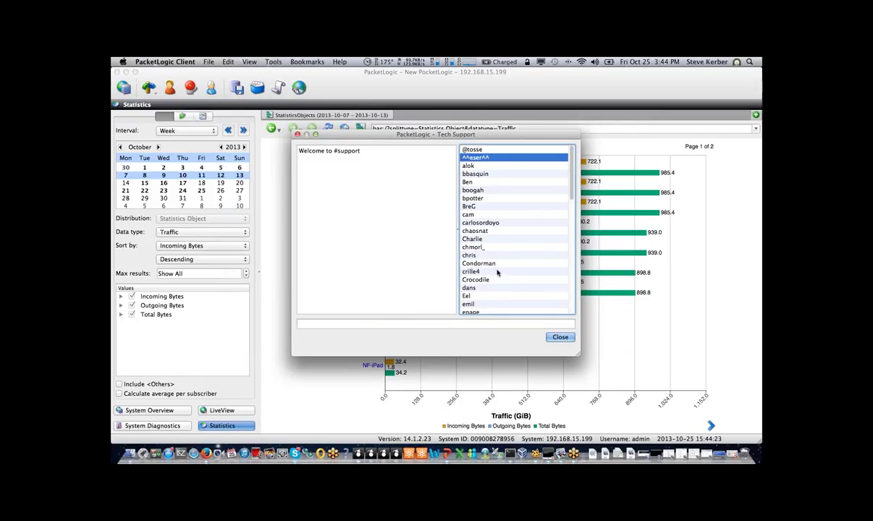
pyautogui.click(487, 265)
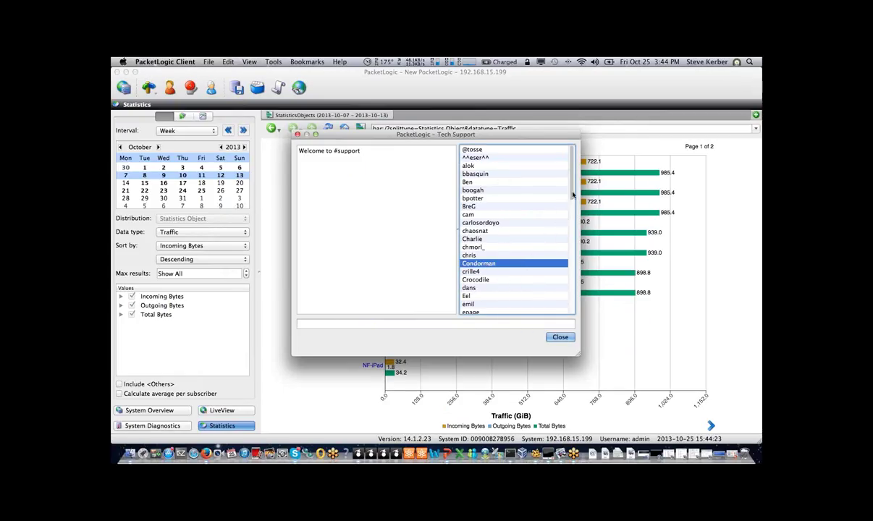
pyautogui.moveTo(572, 194); pyautogui.dragTo(572, 304)
pyautogui.click(474, 255)
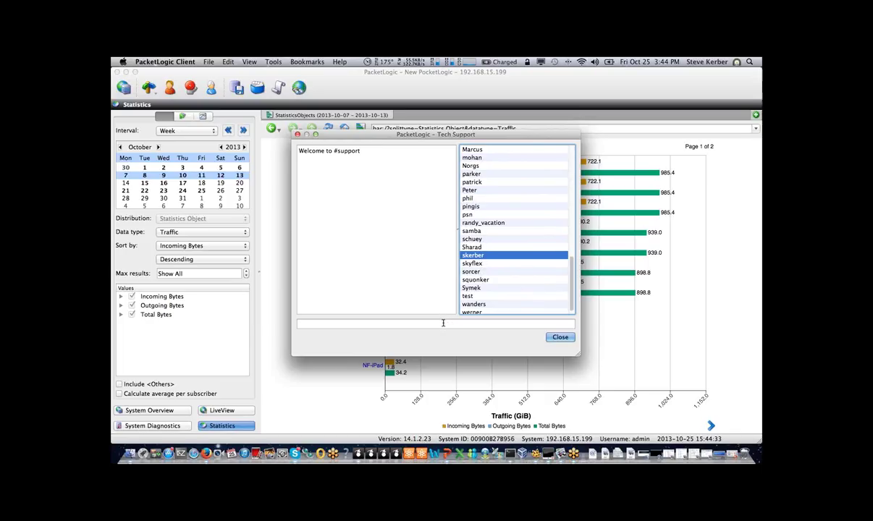
# Send the message "test" to the #support channel
pyautogui.click(342, 323)
pyautogui.write('h')
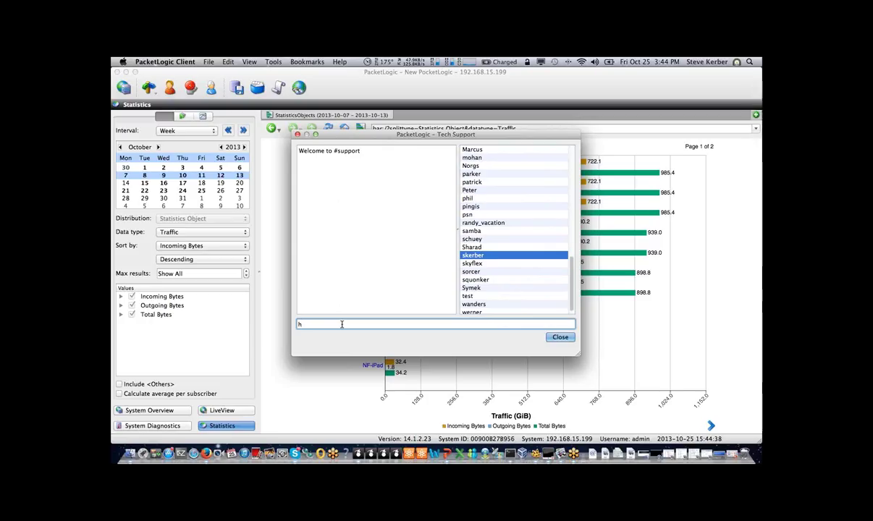
pyautogui.press('BackSpace')
pyautogui.write('test')
pyautogui.press('Return')
# Switch to the Terminal IRC session and post "hi" in the #support channel
pyautogui.moveTo(510, 454); pyautogui.dragTo(559, 332)
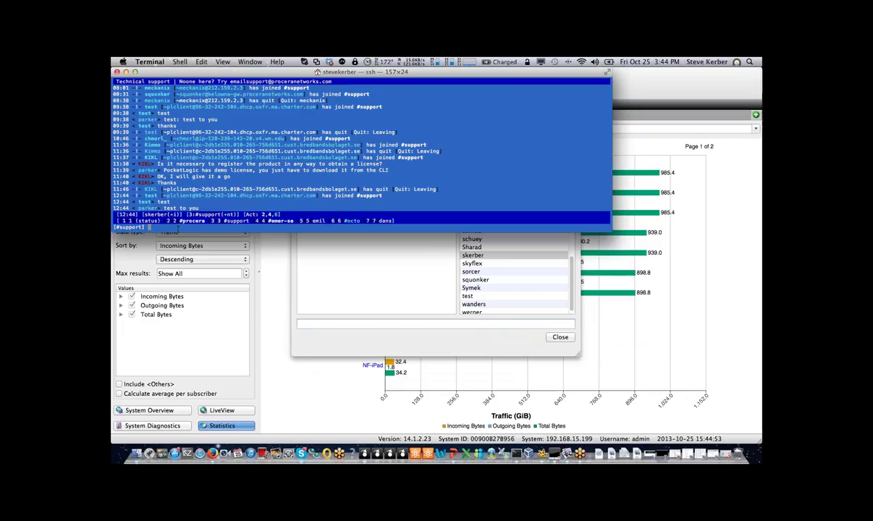
pyautogui.write('hi')
pyautogui.press('Return')
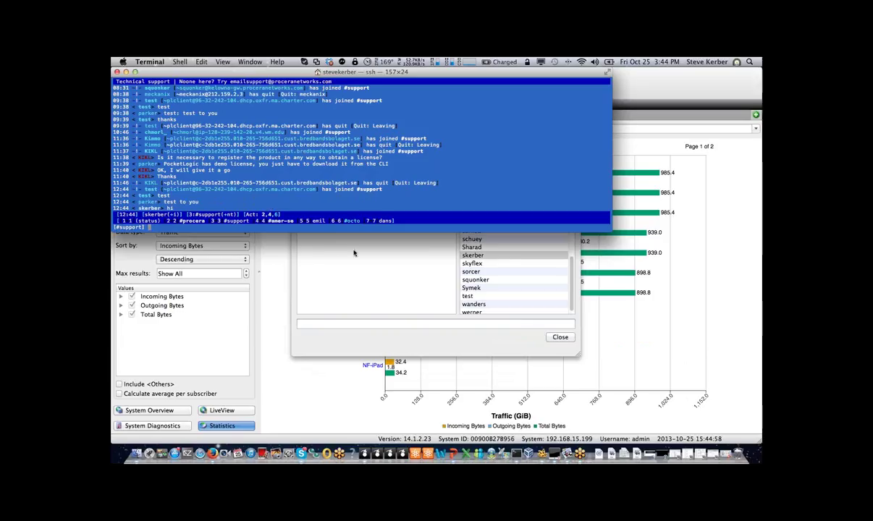
# Return to the PacketLogic Tech Support window, move it clear of the Terminal messages to compare the conversation, and close it
pyautogui.click(369, 284)
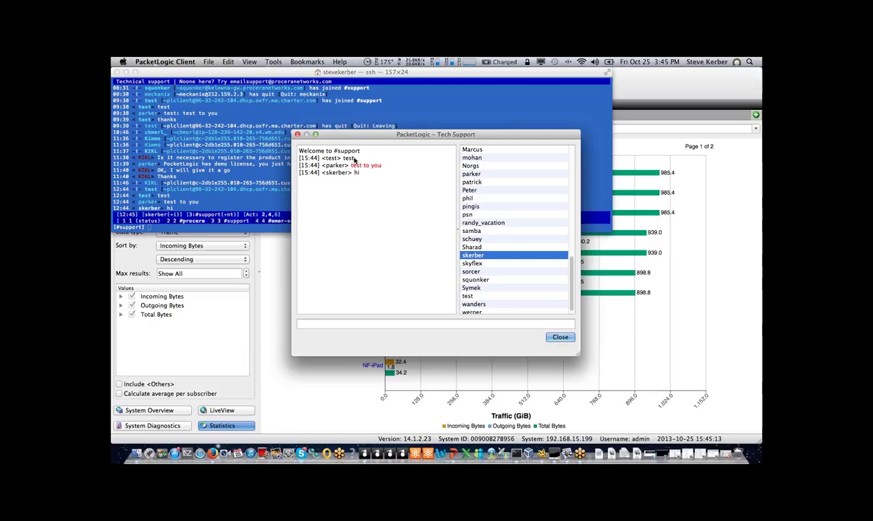
pyautogui.moveTo(345, 134); pyautogui.dragTo(449, 194)
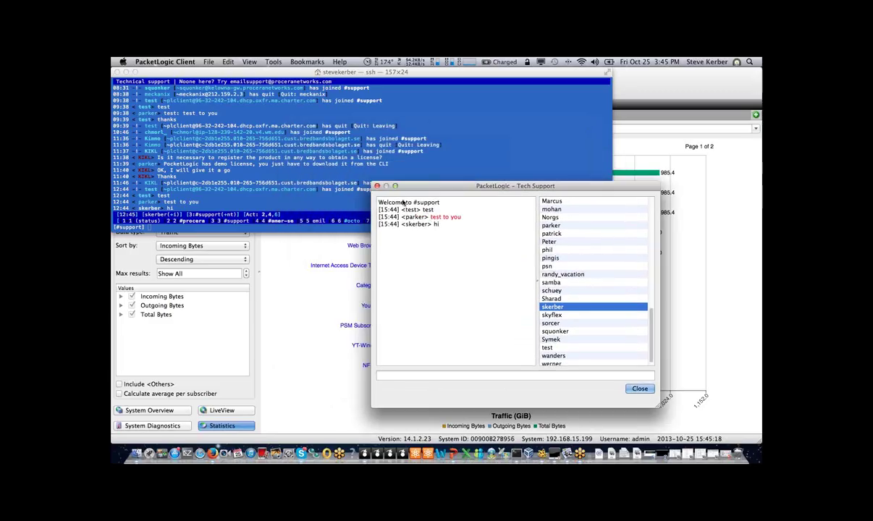
pyautogui.click(640, 390)
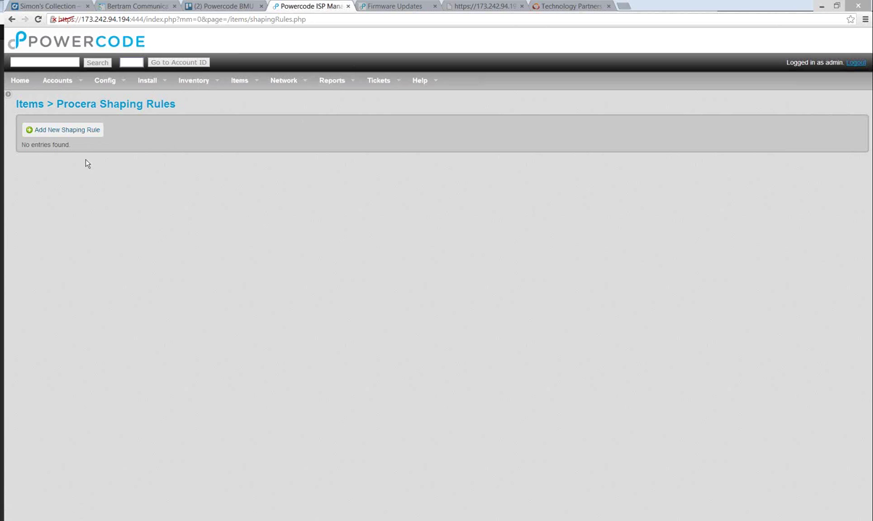
# Start a new Procera shaping rule described as "Streaming Media 2Mbps" with inbound and outbound rate limits of 2000 kbps
pyautogui.click(78, 131)
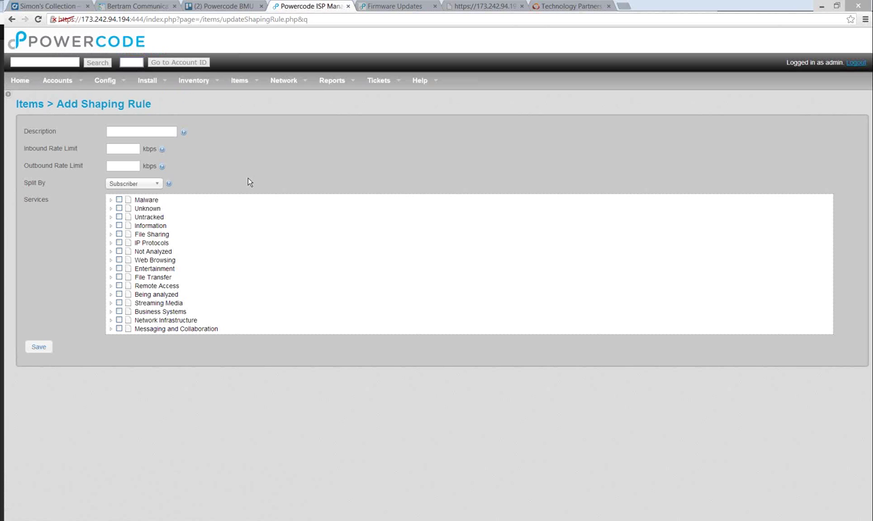
pyautogui.click(151, 130)
pyautogui.write('Netflix 2Mbps')
pyautogui.press('Tab')
pyautogui.write('2000')
pyautogui.press('Tab')
pyautogui.write('2000')
pyautogui.doubleClick(116, 131)
pyautogui.write('Streaming Media')
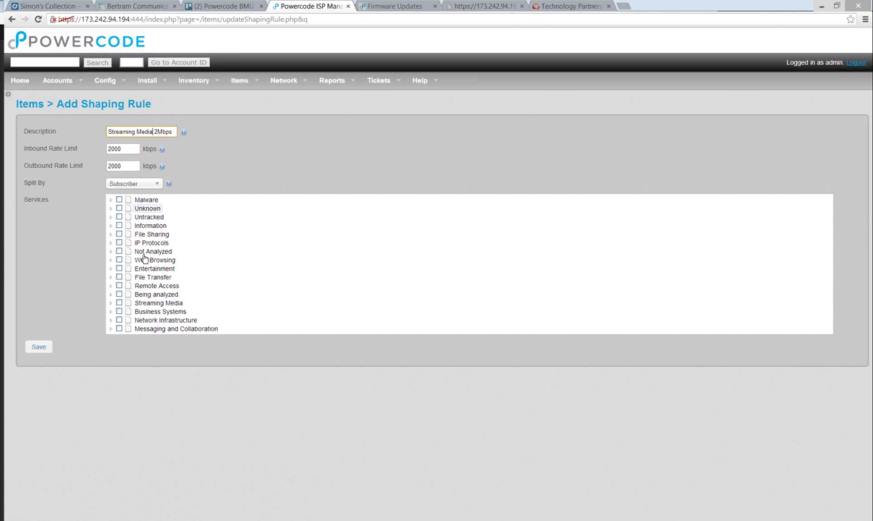
# Include the Streaming Media service in the rule and look at the subcategories of Remote Access
pyautogui.click(119, 303)
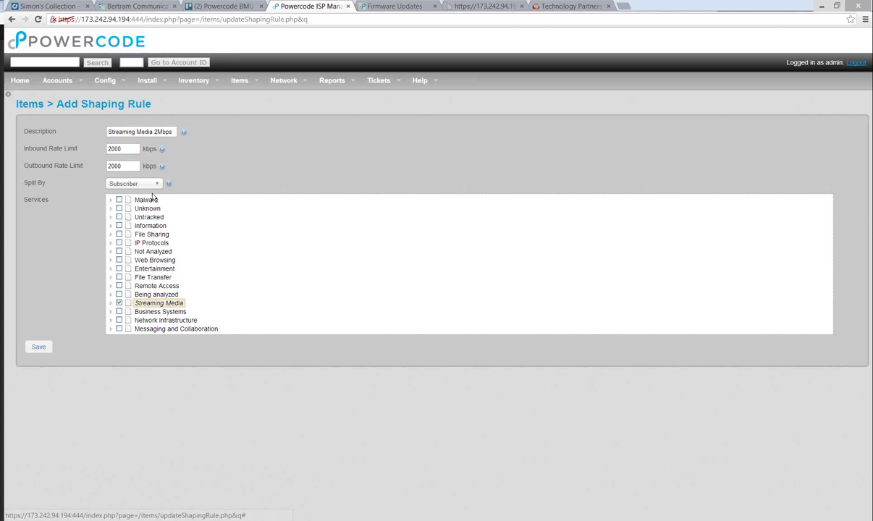
pyautogui.click(110, 244)
pyautogui.click(111, 244)
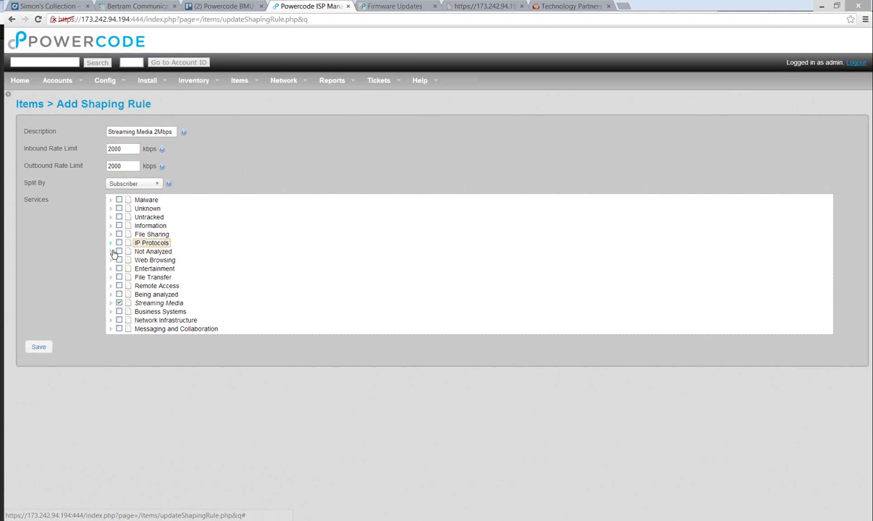
pyautogui.click(111, 287)
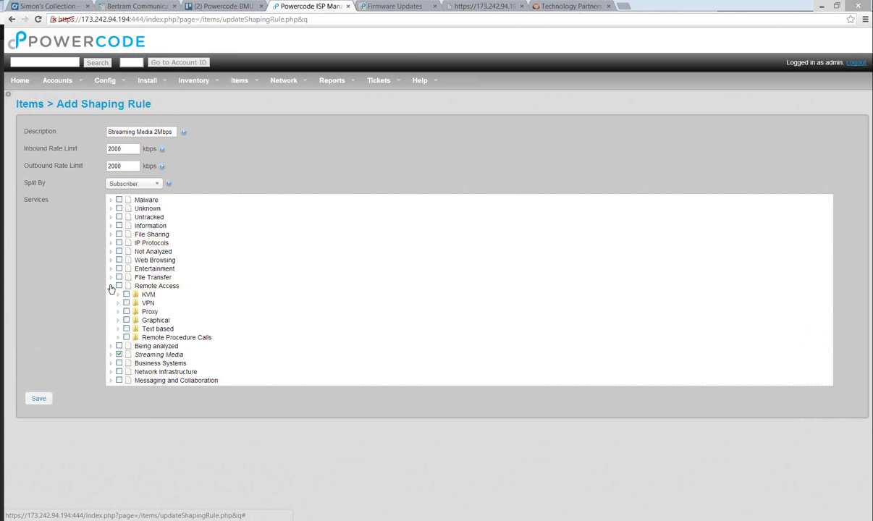
pyautogui.click(111, 286)
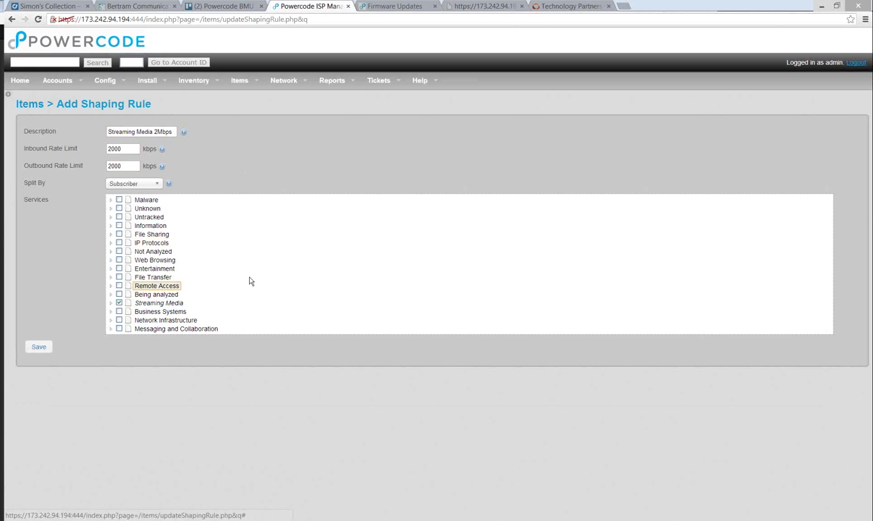
# Keep the rule split by Subscriber, save it, and review its entry in the shaping rules list
pyautogui.click(142, 183)
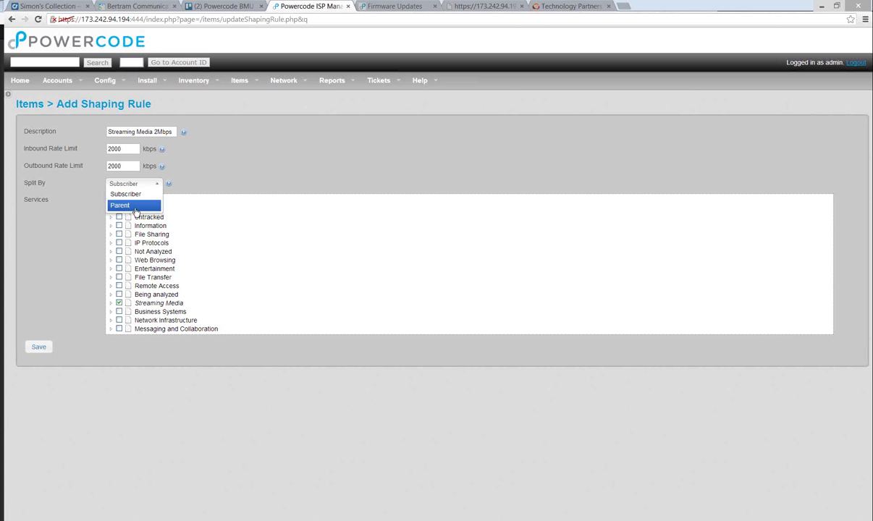
pyautogui.click(130, 194)
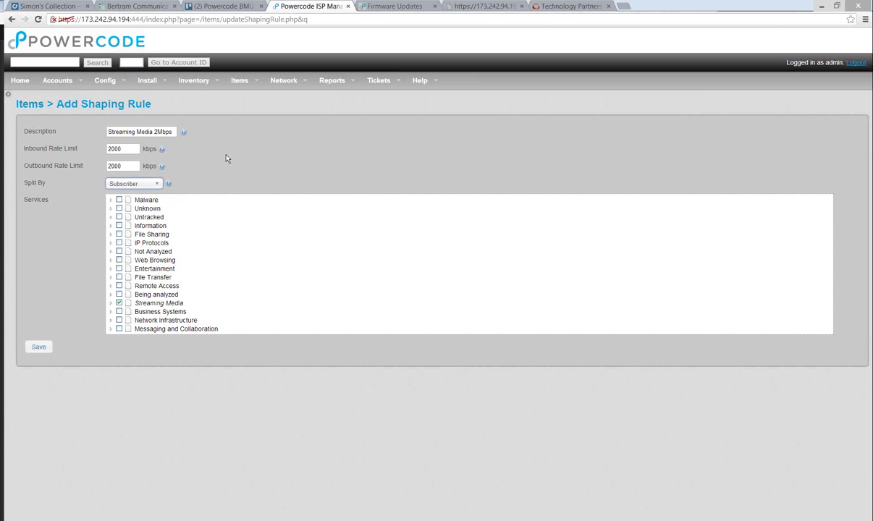
pyautogui.click(41, 350)
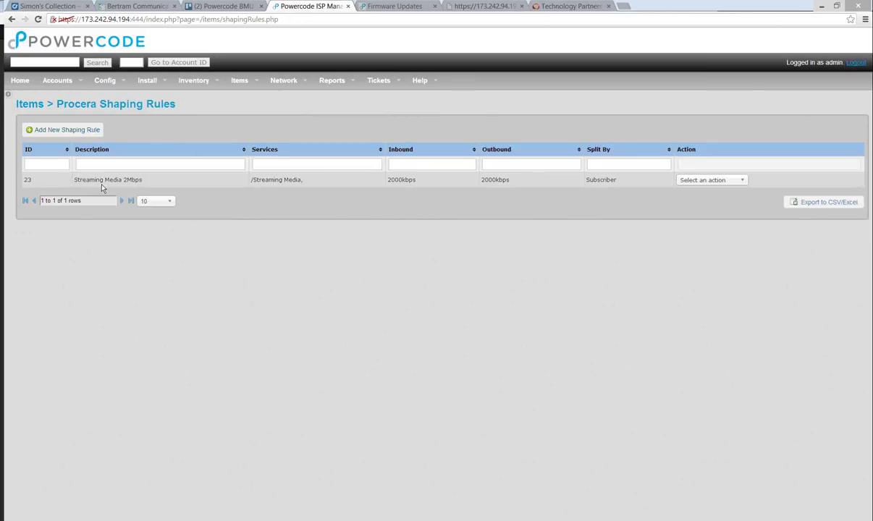
pyautogui.moveTo(95, 179); pyautogui.dragTo(155, 177)
pyautogui.moveTo(250, 178); pyautogui.dragTo(278, 179)
pyautogui.click(449, 175)
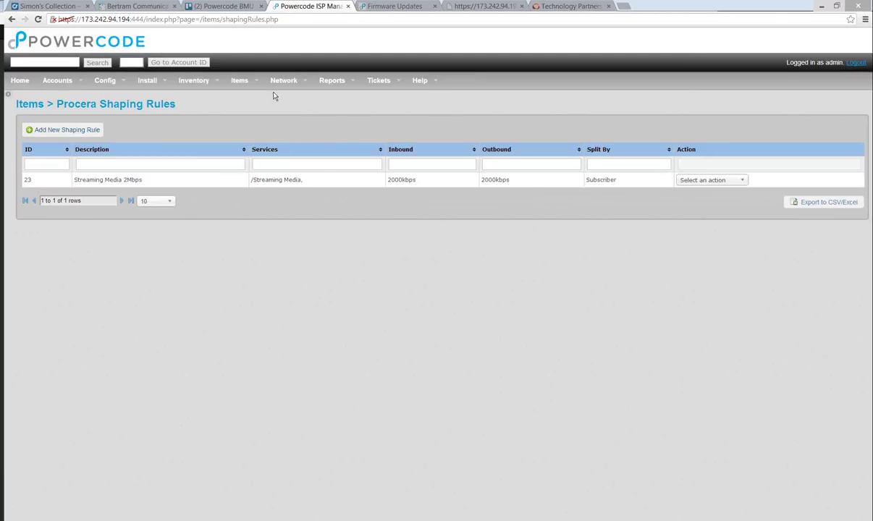
# Open the Fast Internet service for editing and assign it the Streaming Media 2Mbps Procera shaping rule
pyautogui.moveTo(241, 82)
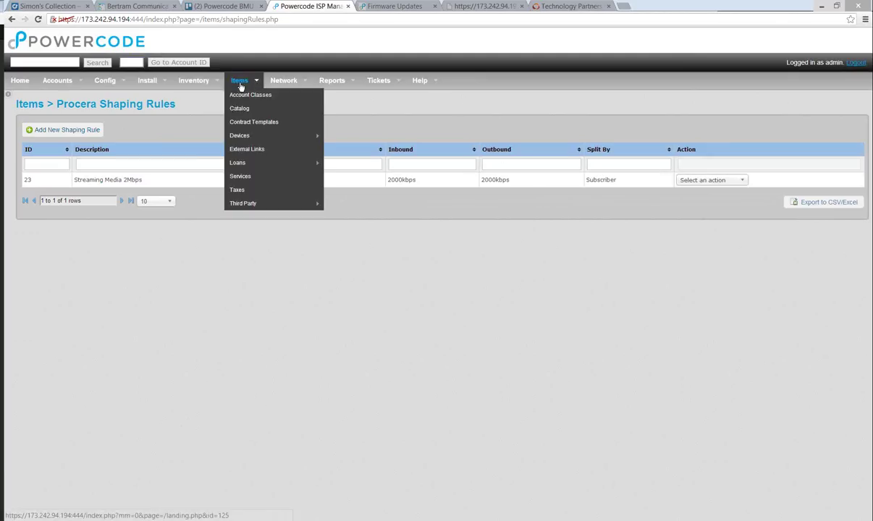
pyautogui.click(250, 176)
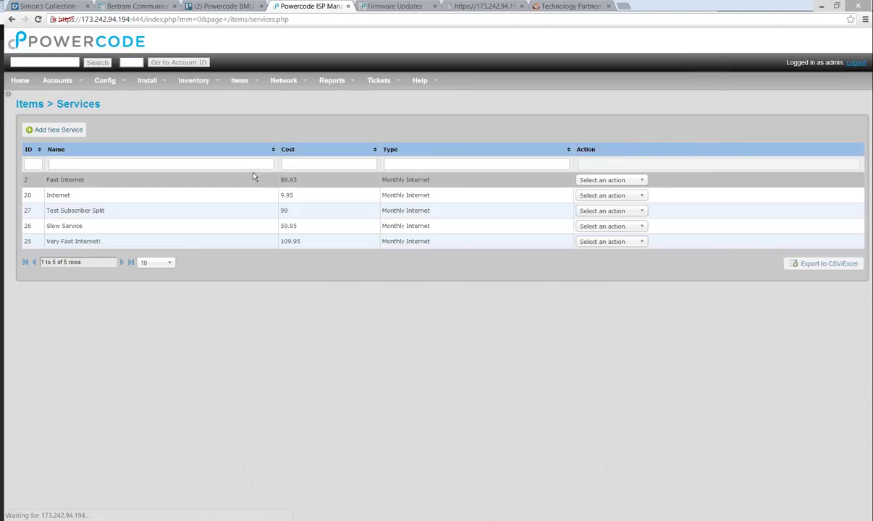
pyautogui.click(617, 179)
pyautogui.click(605, 199)
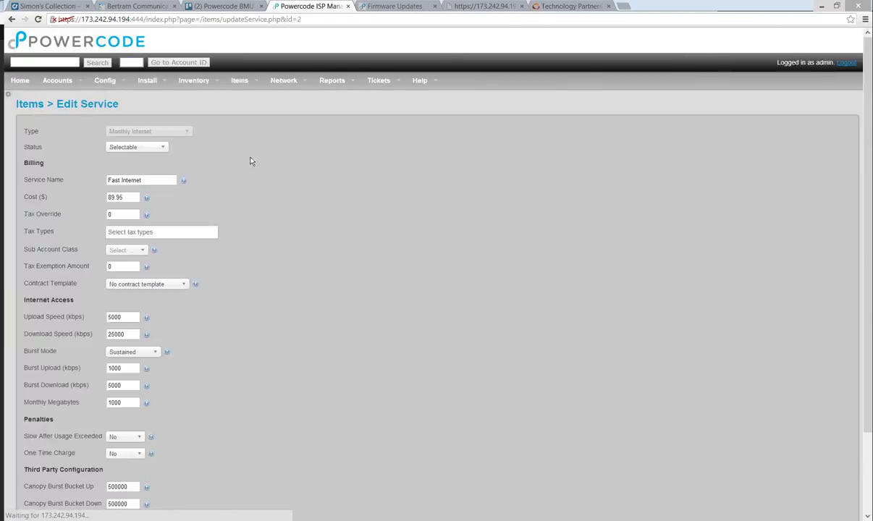
pyautogui.scroll(-3, 275, 165)
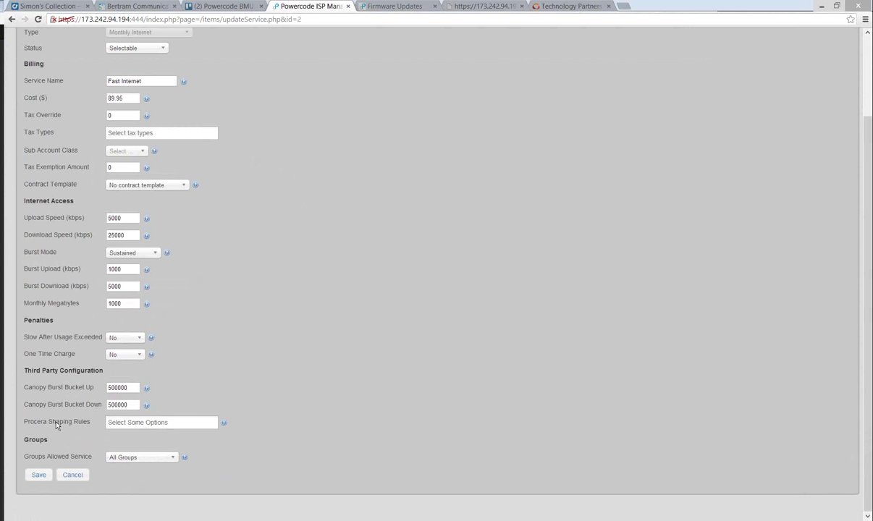
pyautogui.click(152, 422)
pyautogui.click(148, 433)
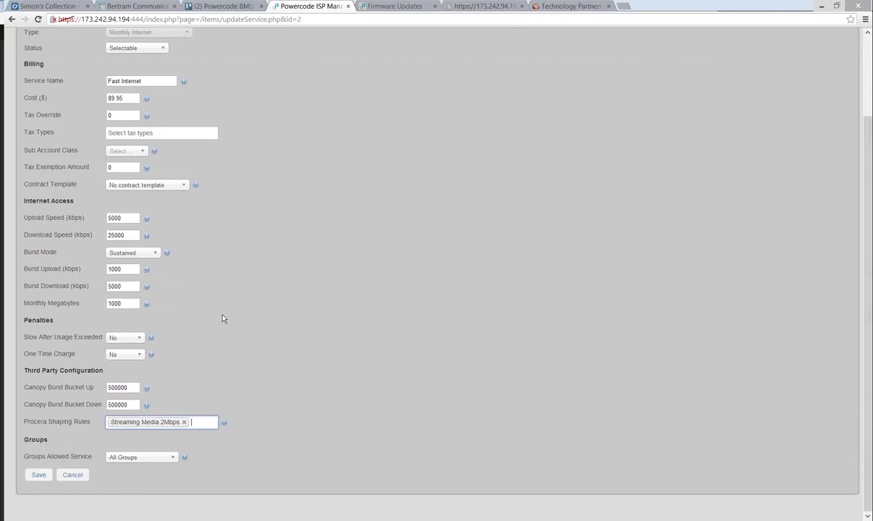
# Review the Fast Internet service's name and speed settings alongside its assigned shaping rule
pyautogui.scroll(1, 209, 296)
pyautogui.doubleClick(116, 263)
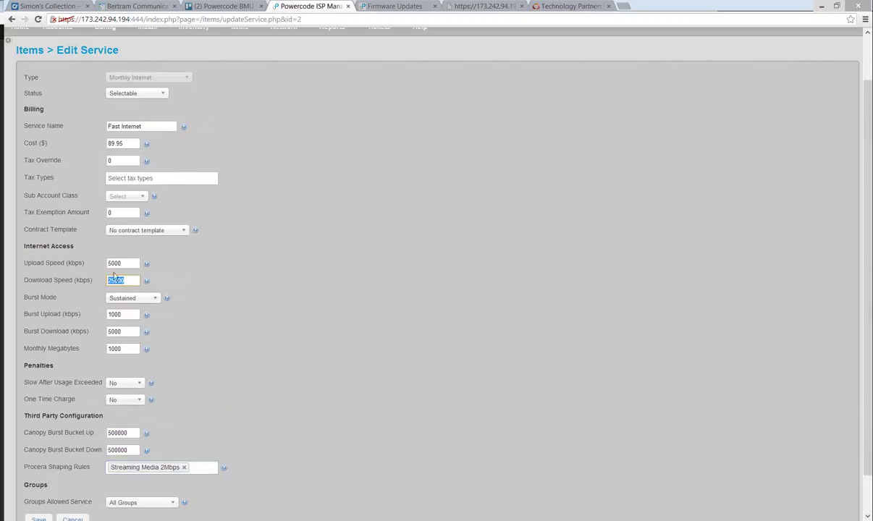
pyautogui.click(318, 308)
pyautogui.scroll(-1, 301, 400)
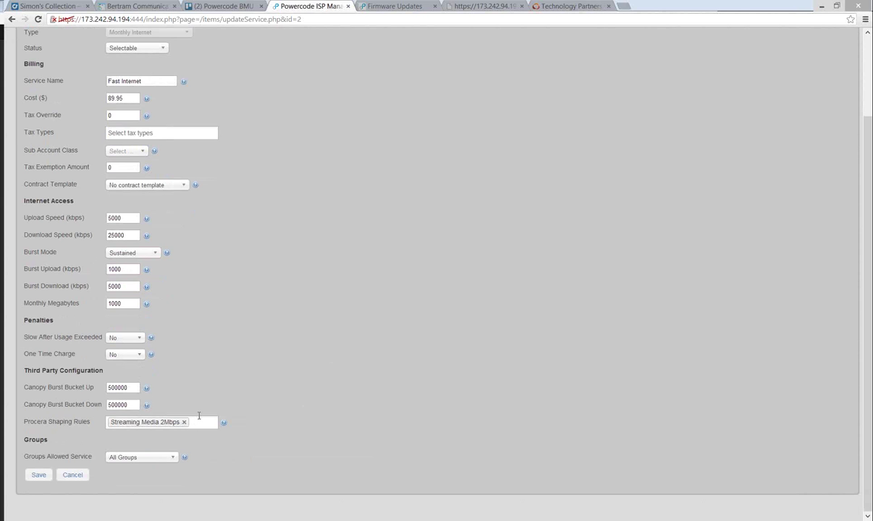
pyautogui.scroll(1, 203, 383)
pyautogui.moveTo(150, 130); pyautogui.dragTo(101, 127)
pyautogui.click(305, 289)
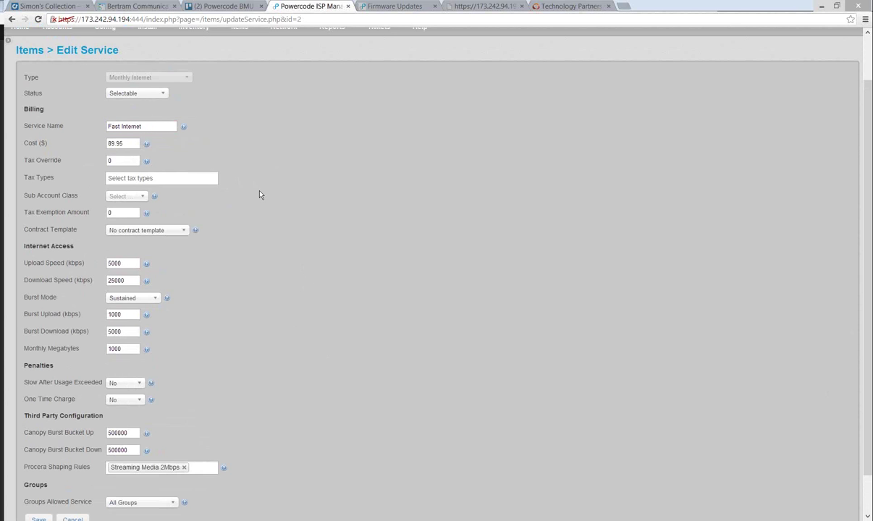
# Filter the device type list by "cambium" and open the Cambium PMP Access Point device type for editing
pyautogui.scroll(2, 281, 223)
pyautogui.moveTo(252, 81)
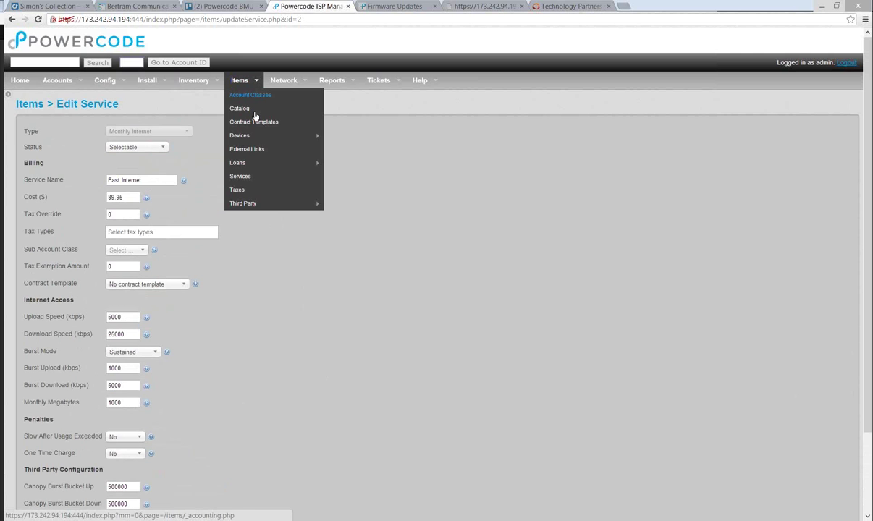
pyautogui.moveTo(257, 141)
pyautogui.click(343, 148)
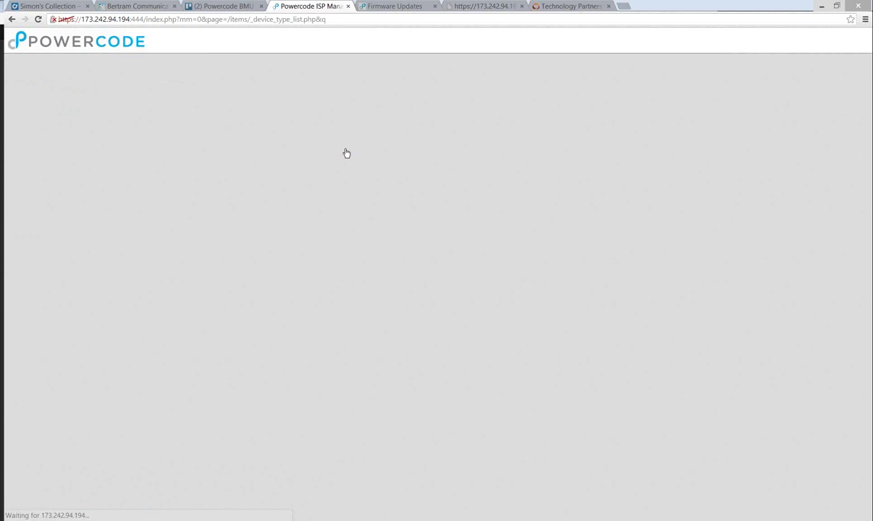
pyautogui.click(142, 164)
pyautogui.write('cambium')
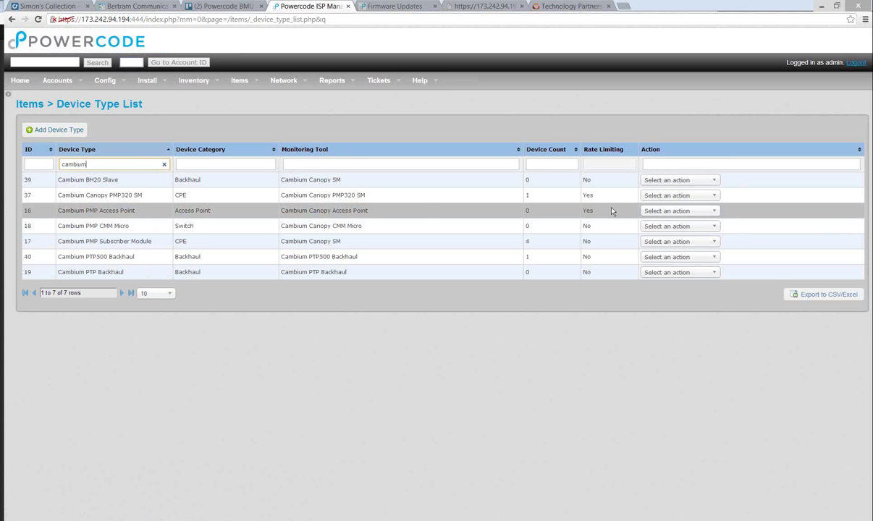
pyautogui.click(664, 211)
pyautogui.click(665, 230)
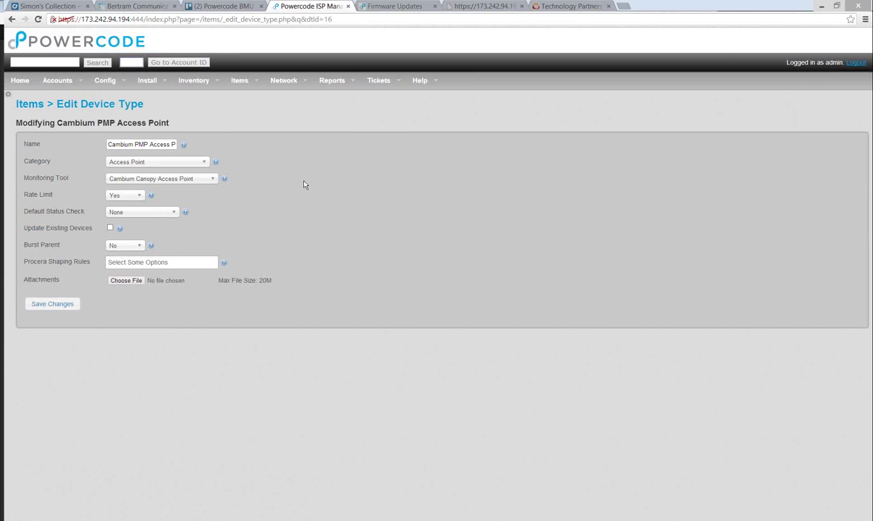
# Select the Streaming Media 2Mbps Procera shaping rule for the Cambium PMP Access Point device type
pyautogui.click(150, 262)
pyautogui.click(164, 274)
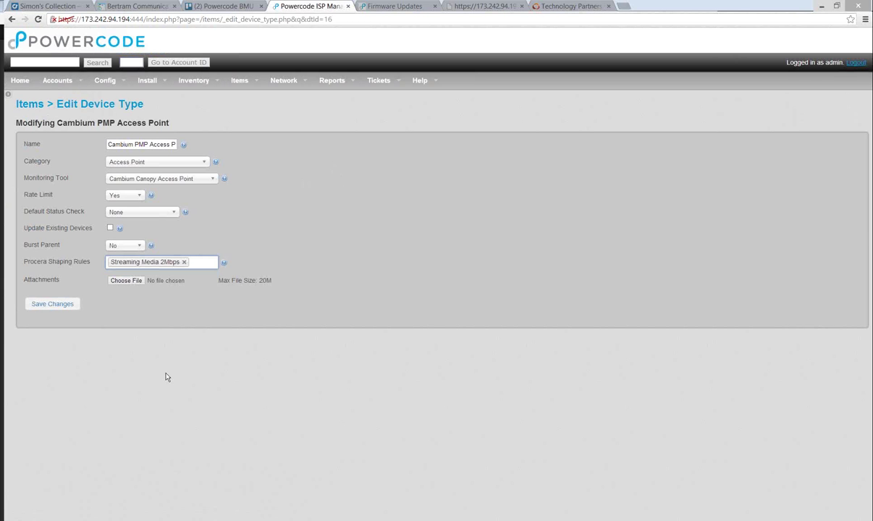
pyautogui.click(203, 264)
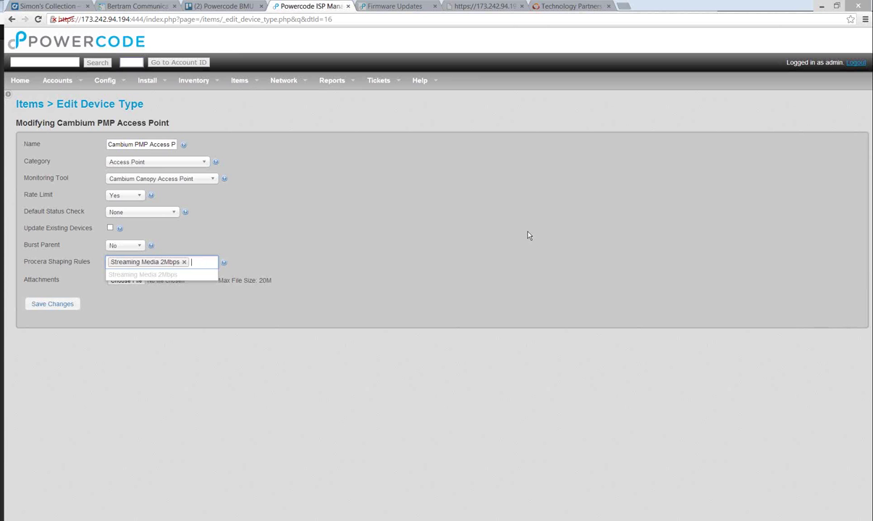
pyautogui.click(241, 222)
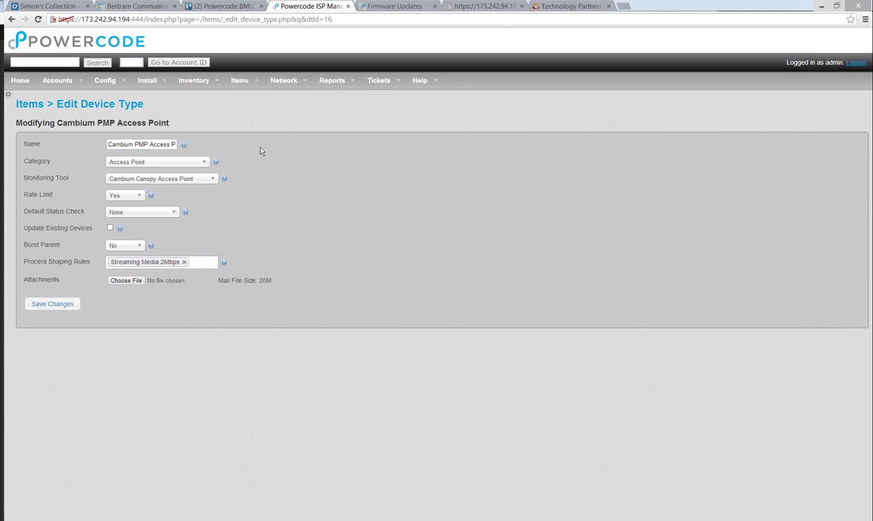
# Start a new device type and name it "Cambium PMP450 900Mhz AP"
pyautogui.moveTo(237, 80)
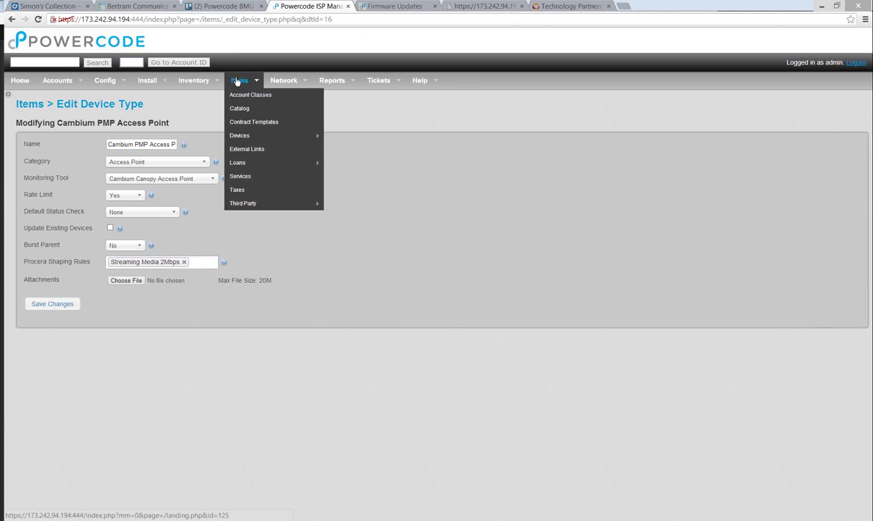
pyautogui.moveTo(269, 136)
pyautogui.click(334, 150)
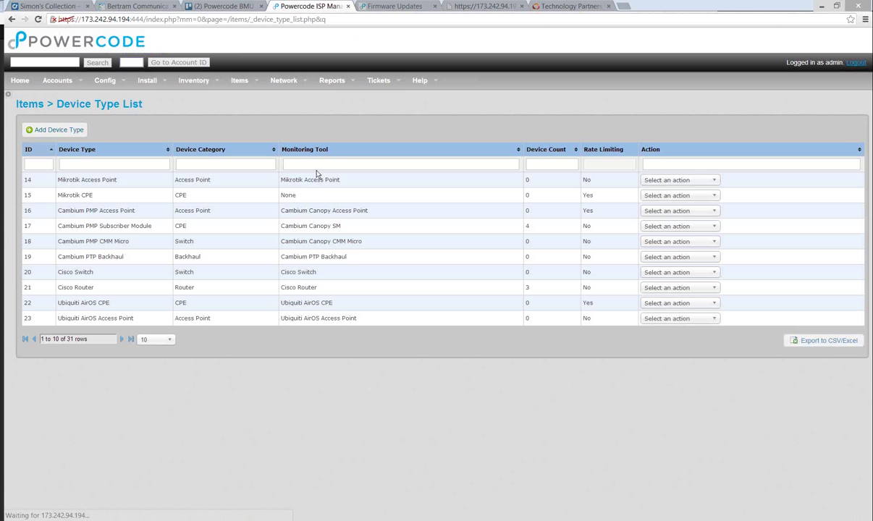
pyautogui.click(70, 137)
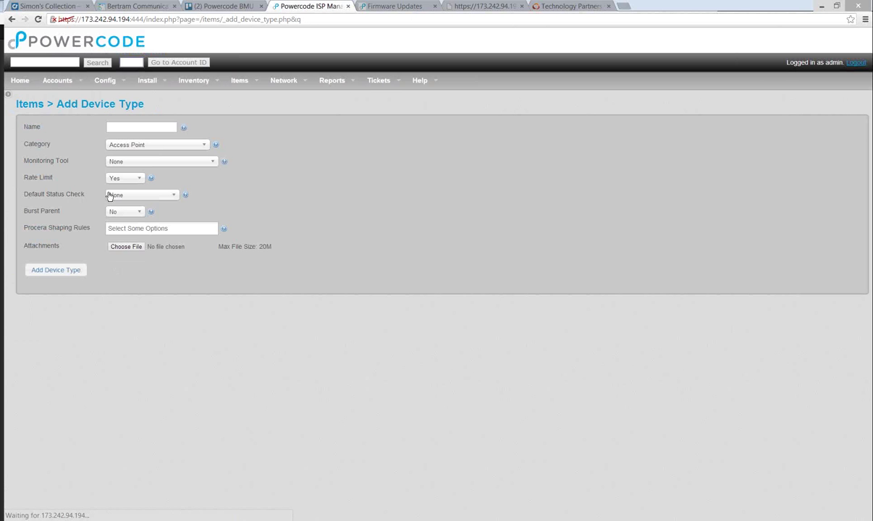
pyautogui.write('Cam')
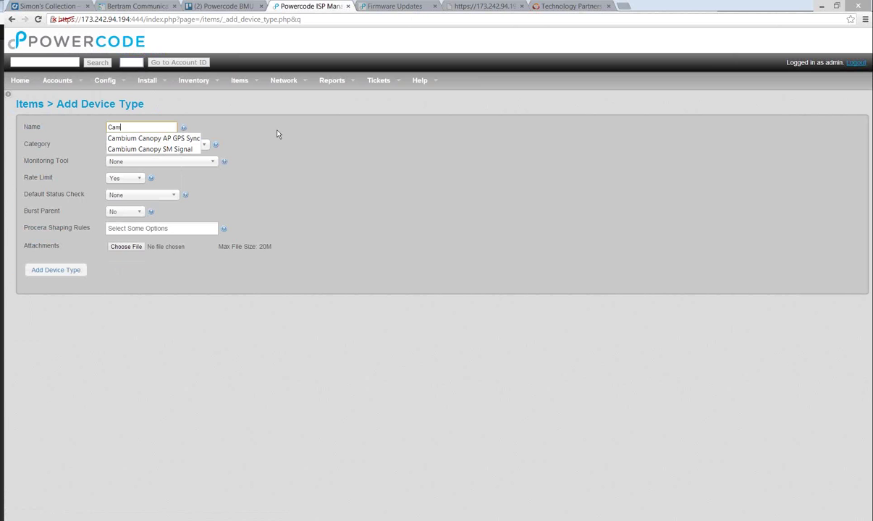
pyautogui.write('bium PMP450 900Mhz AP')
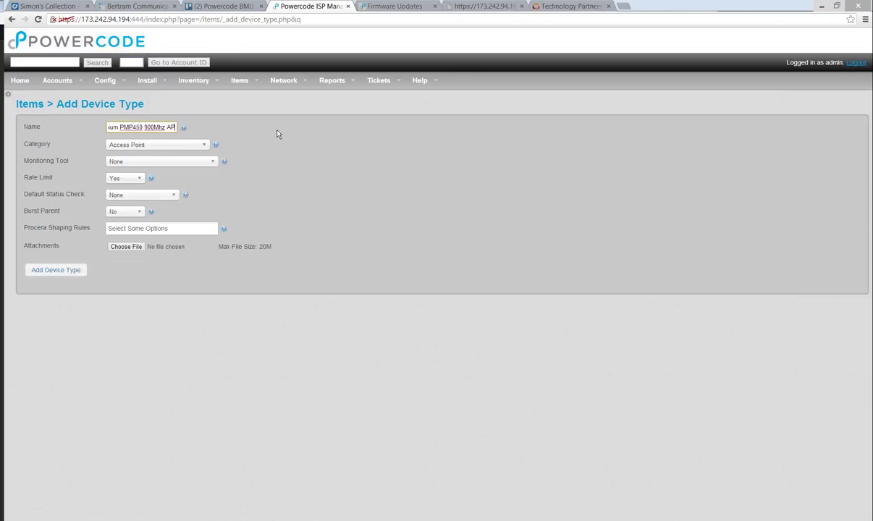
pyautogui.moveTo(169, 128); pyautogui.dragTo(72, 129)
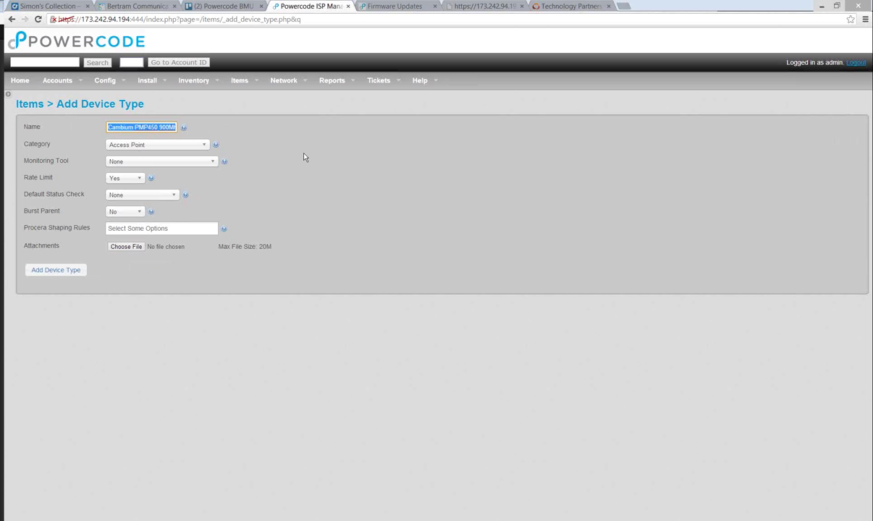
# Visit proceranetworks.com in a new browser tab and open the PL7810 page among the PacketLogic Real-Time Enforcement products
pyautogui.click(439, 245)
pyautogui.write('proceranetworks.com')
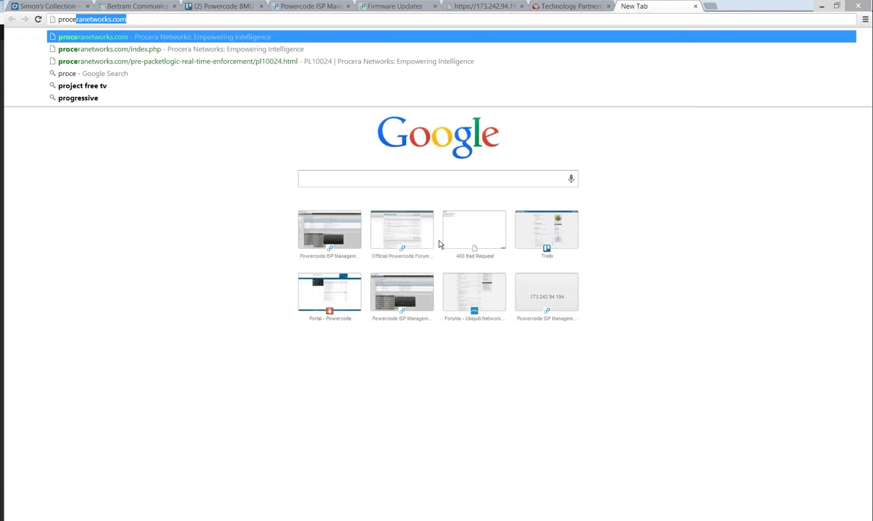
pyautogui.press('Return')
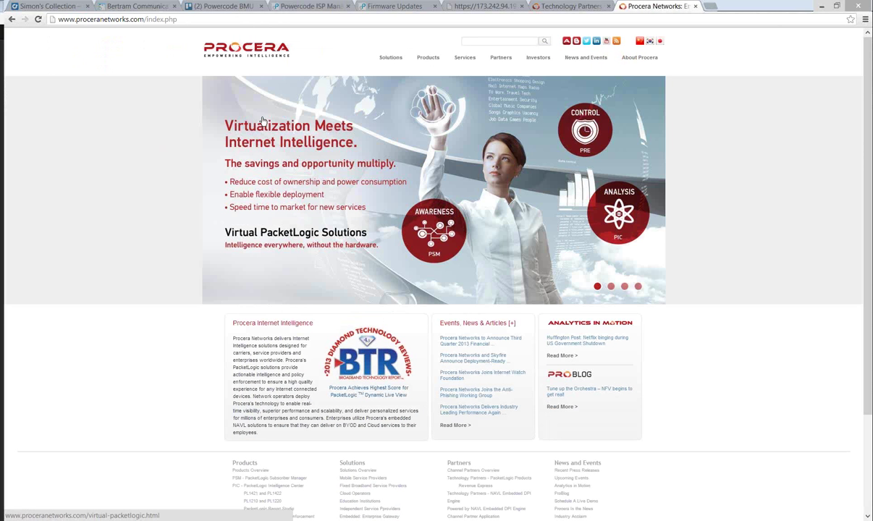
pyautogui.moveTo(422, 61)
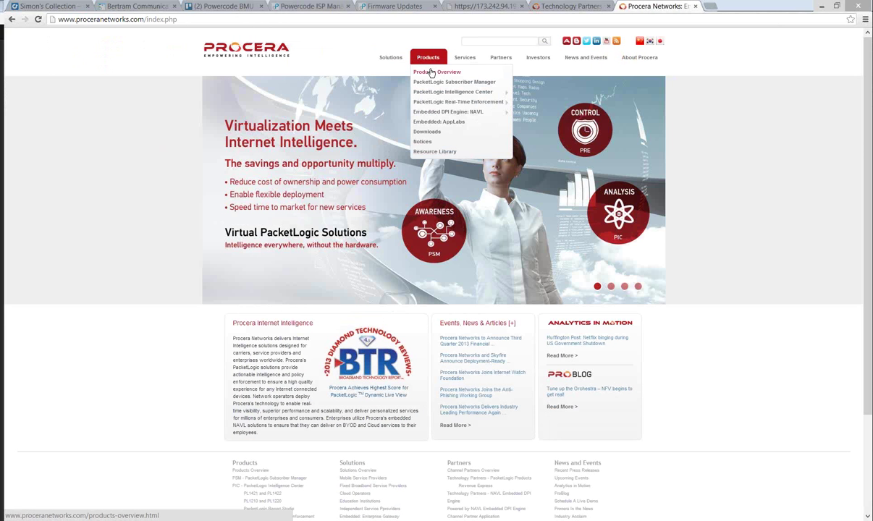
pyautogui.moveTo(420, 102)
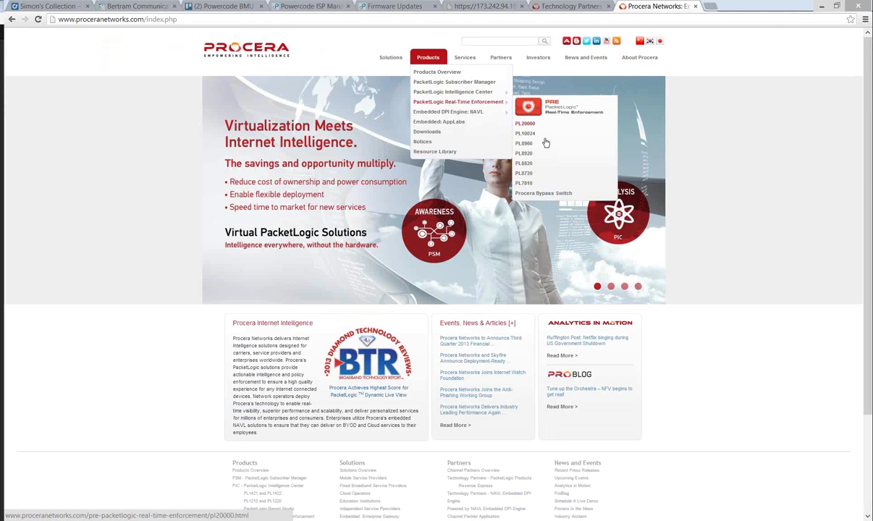
pyautogui.click(529, 185)
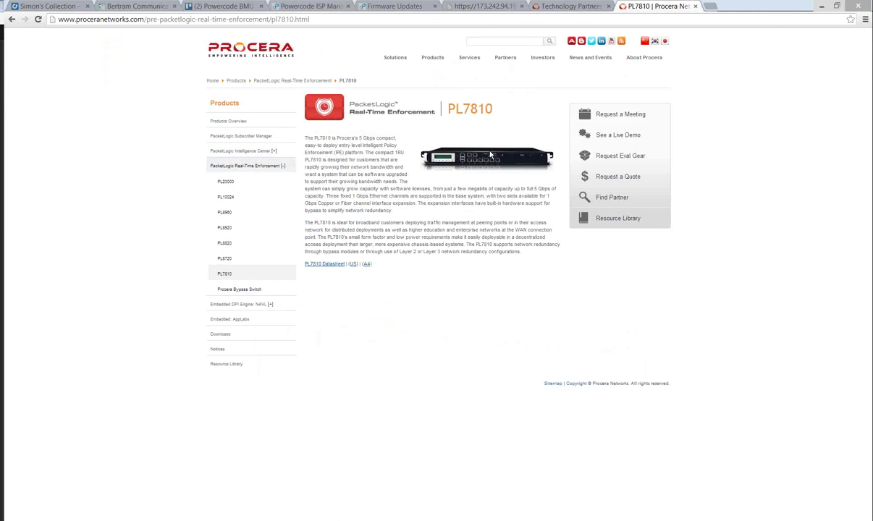
# Review the PL8720 and PL20000 product pages, and return to the PL7810 page
pyautogui.click(227, 258)
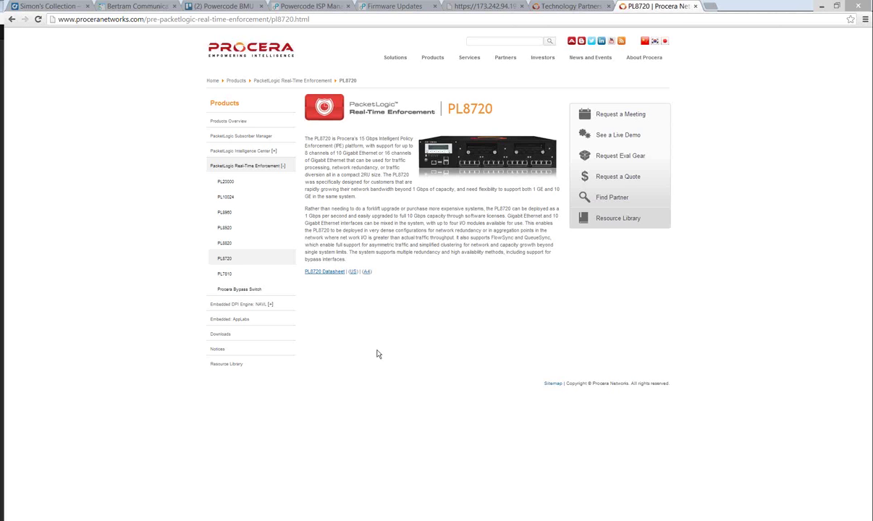
pyautogui.click(228, 181)
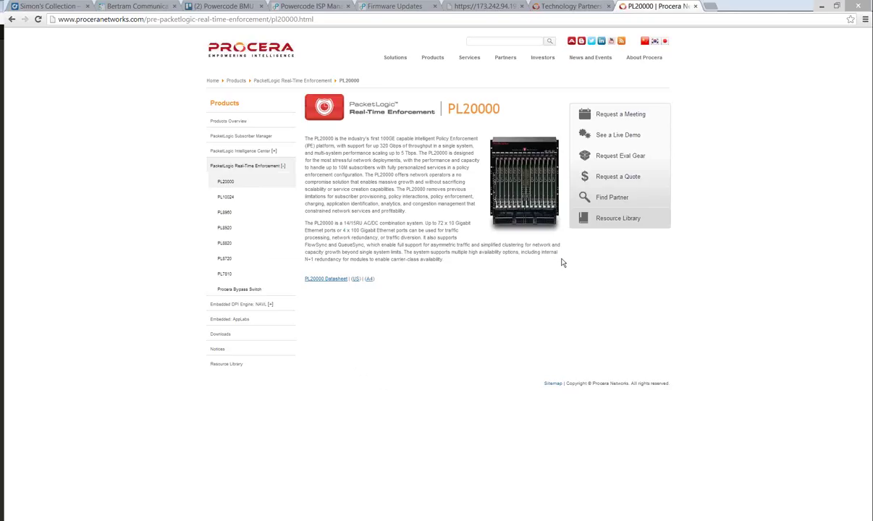
pyautogui.click(225, 259)
pyautogui.click(225, 274)
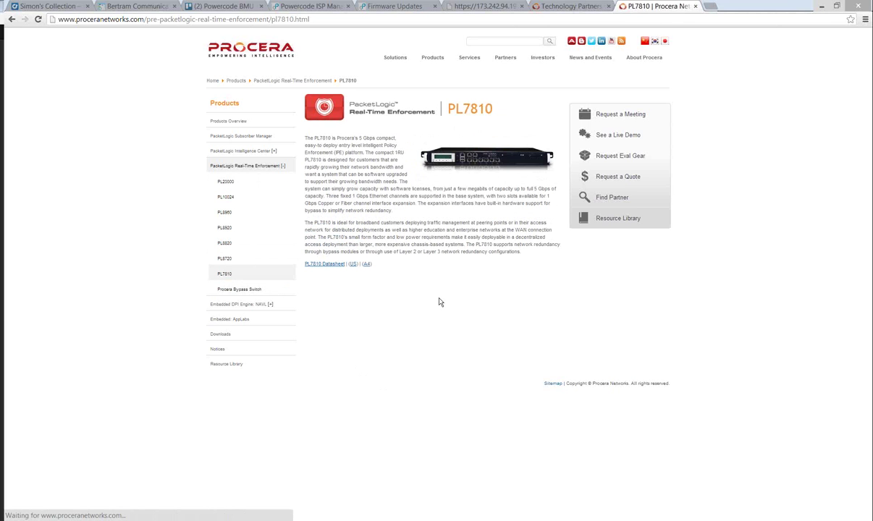